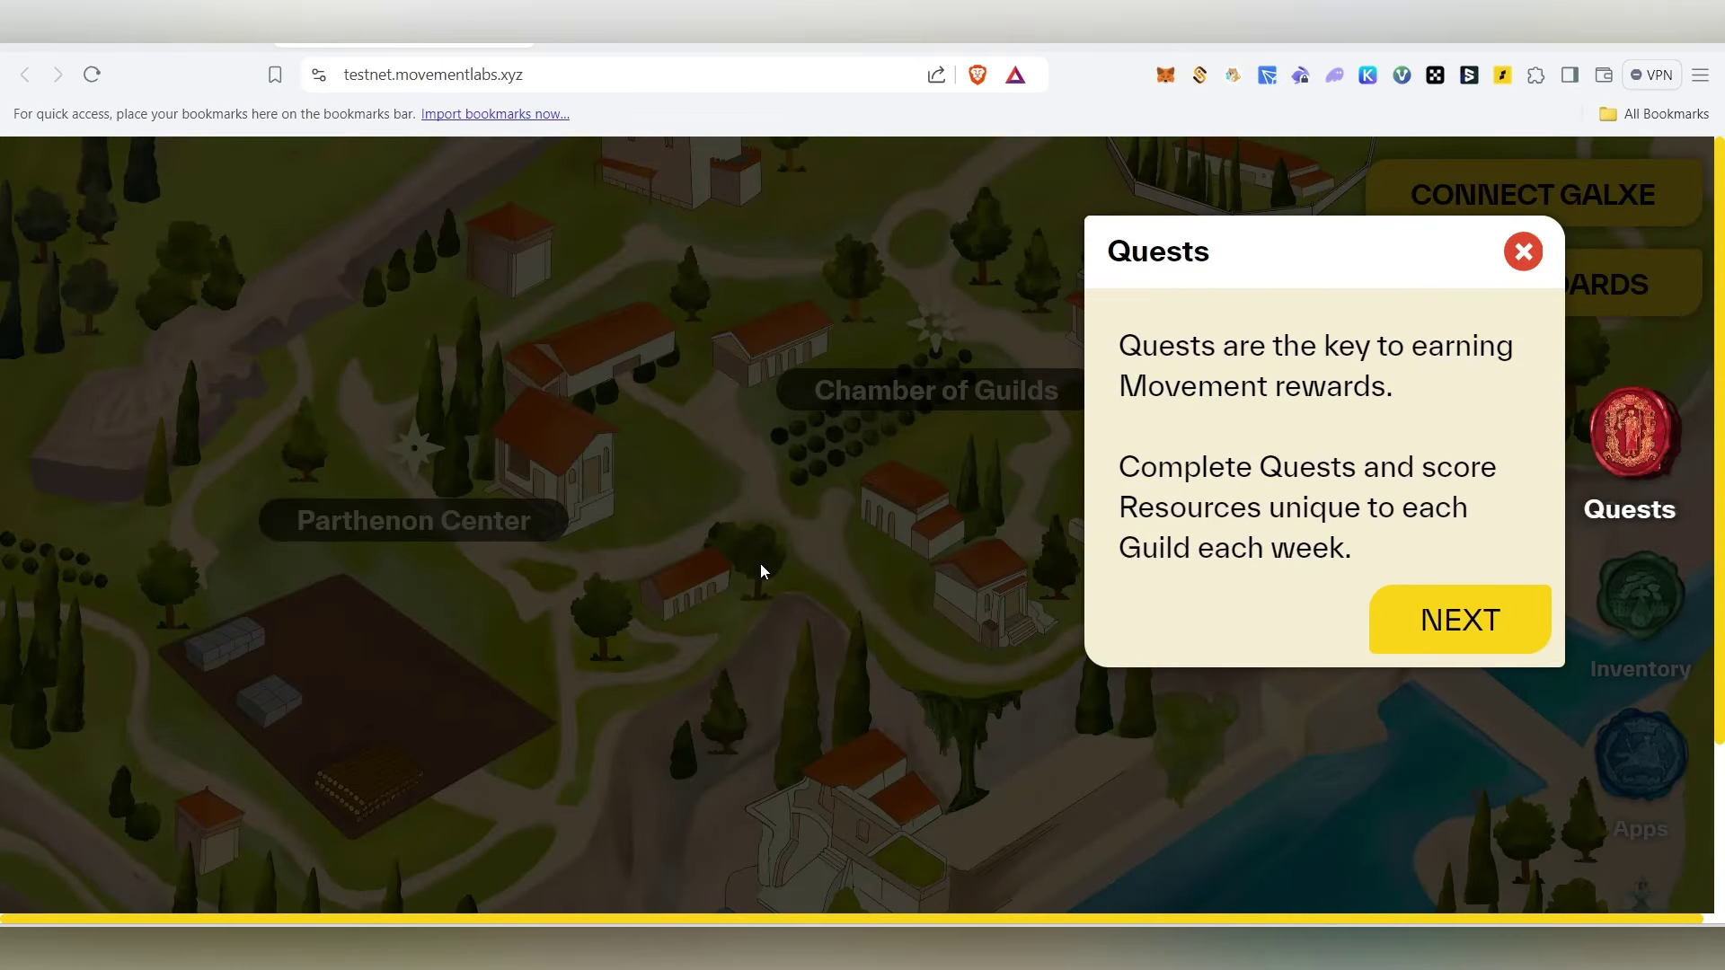
# Review the total amount raised and the funding rounds on the CryptoRank page for Movement Labs.
pyautogui.click(1204, 27)
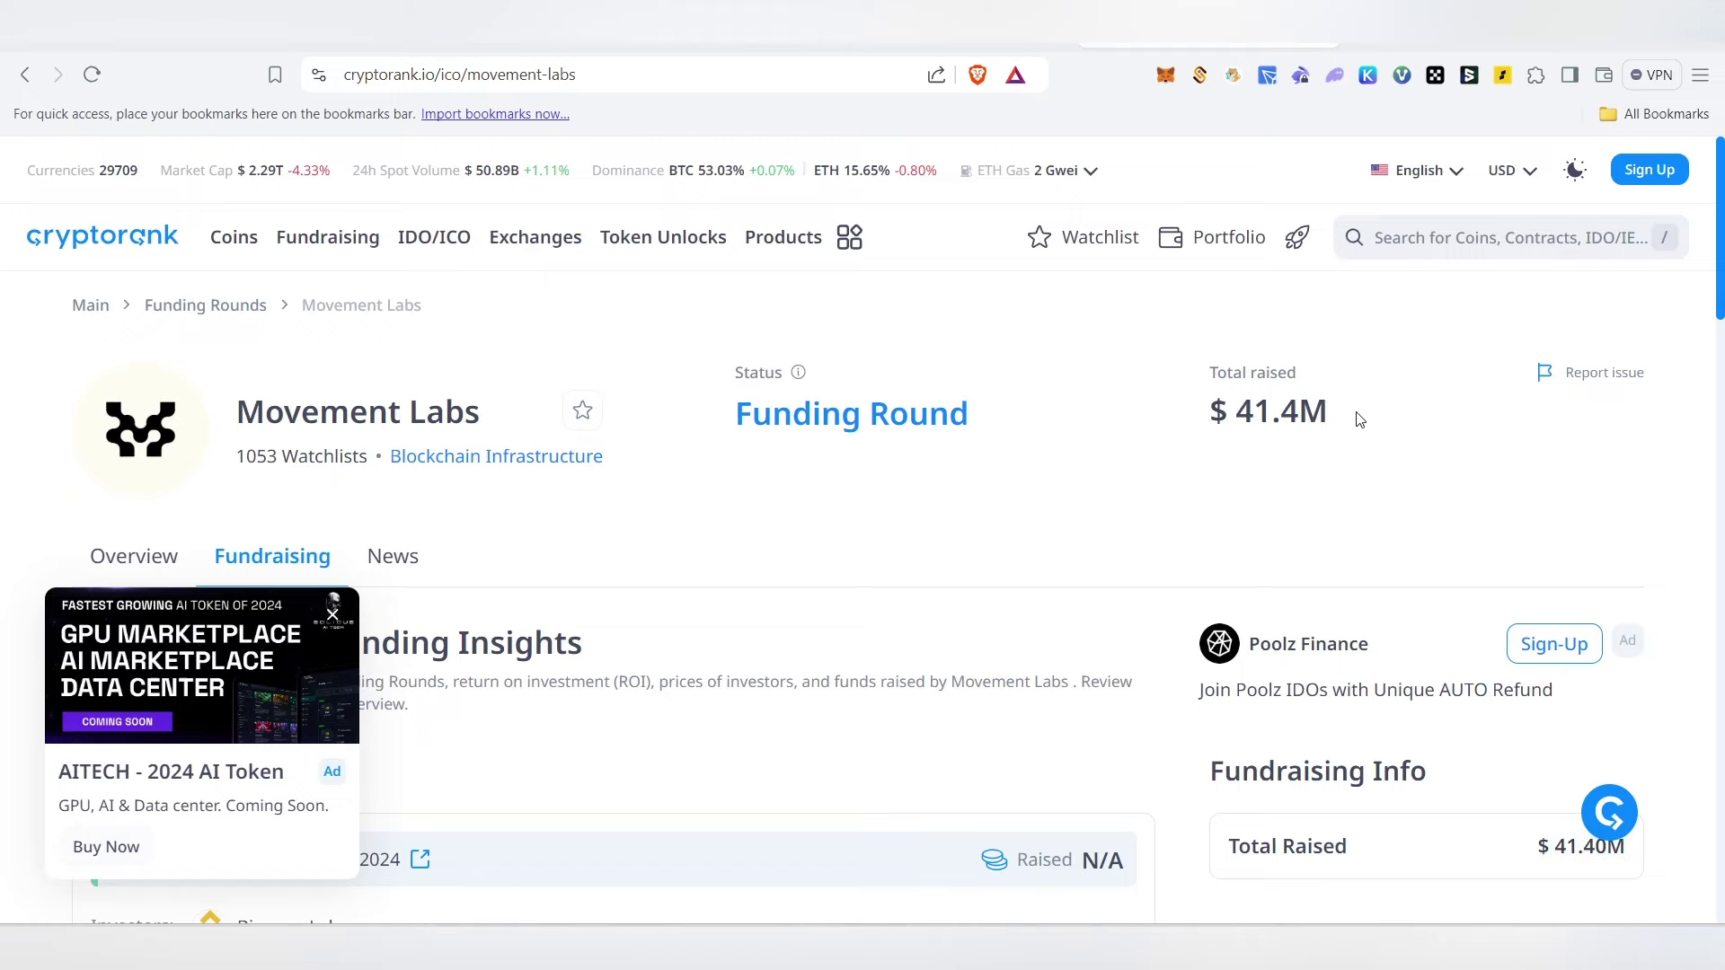
pyautogui.moveTo(1352, 421); pyautogui.dragTo(1240, 471)
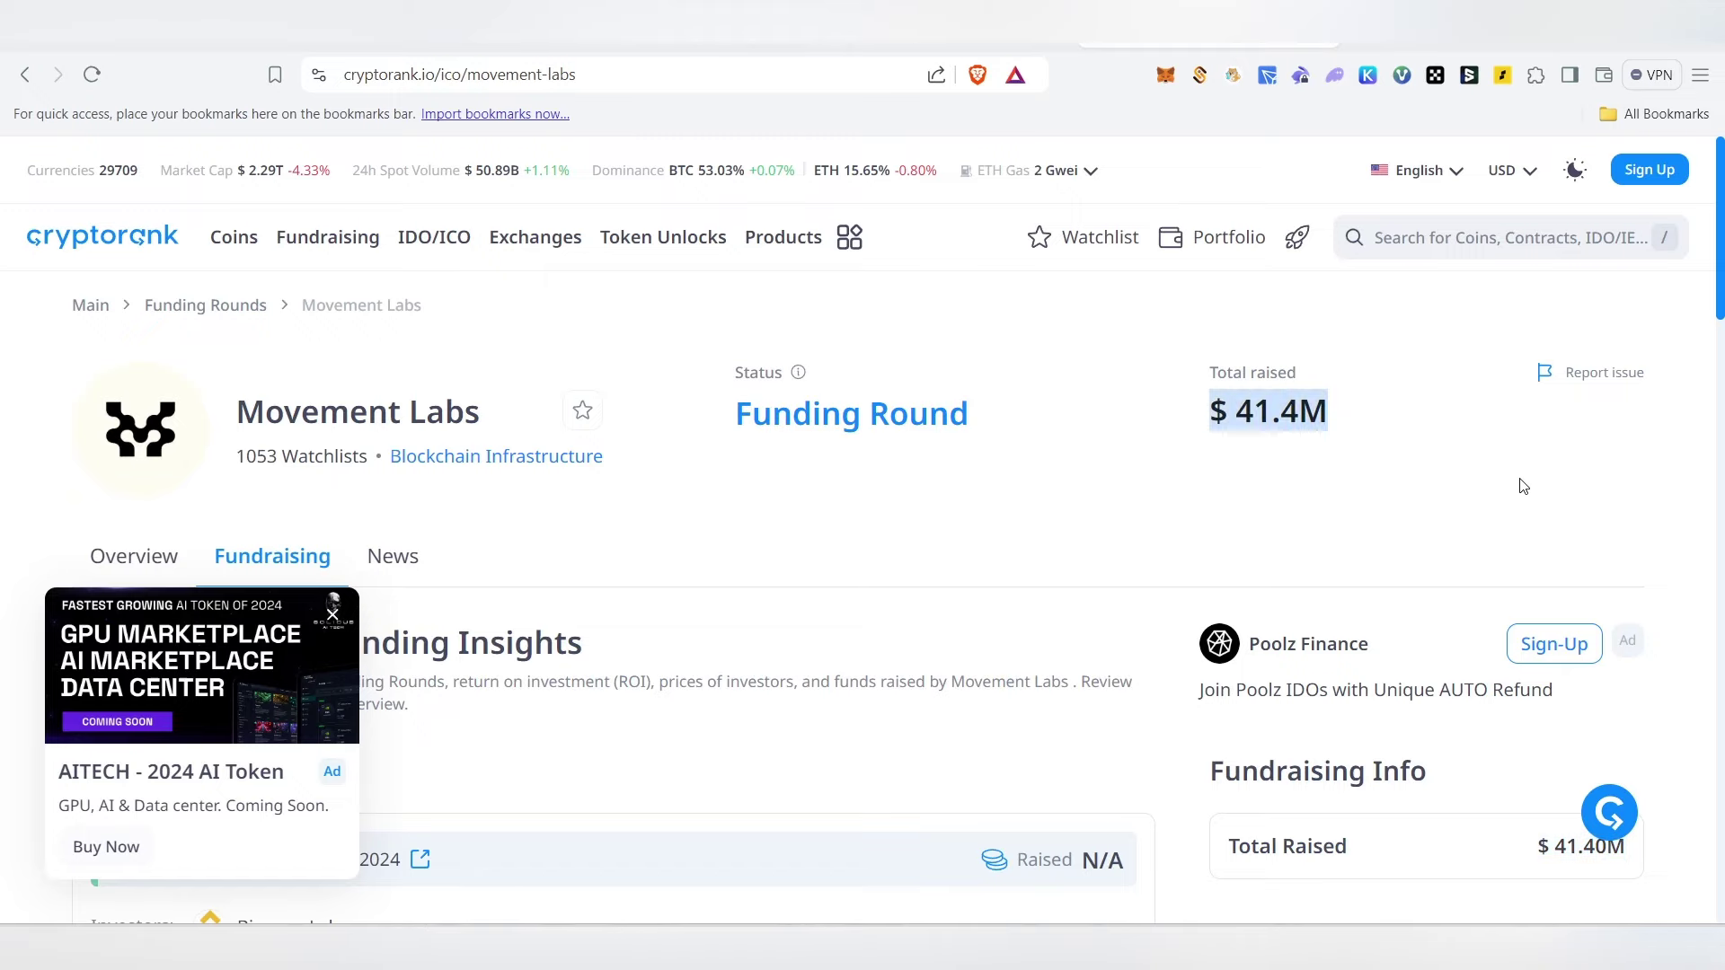
pyautogui.scroll(-5, 1498, 486)
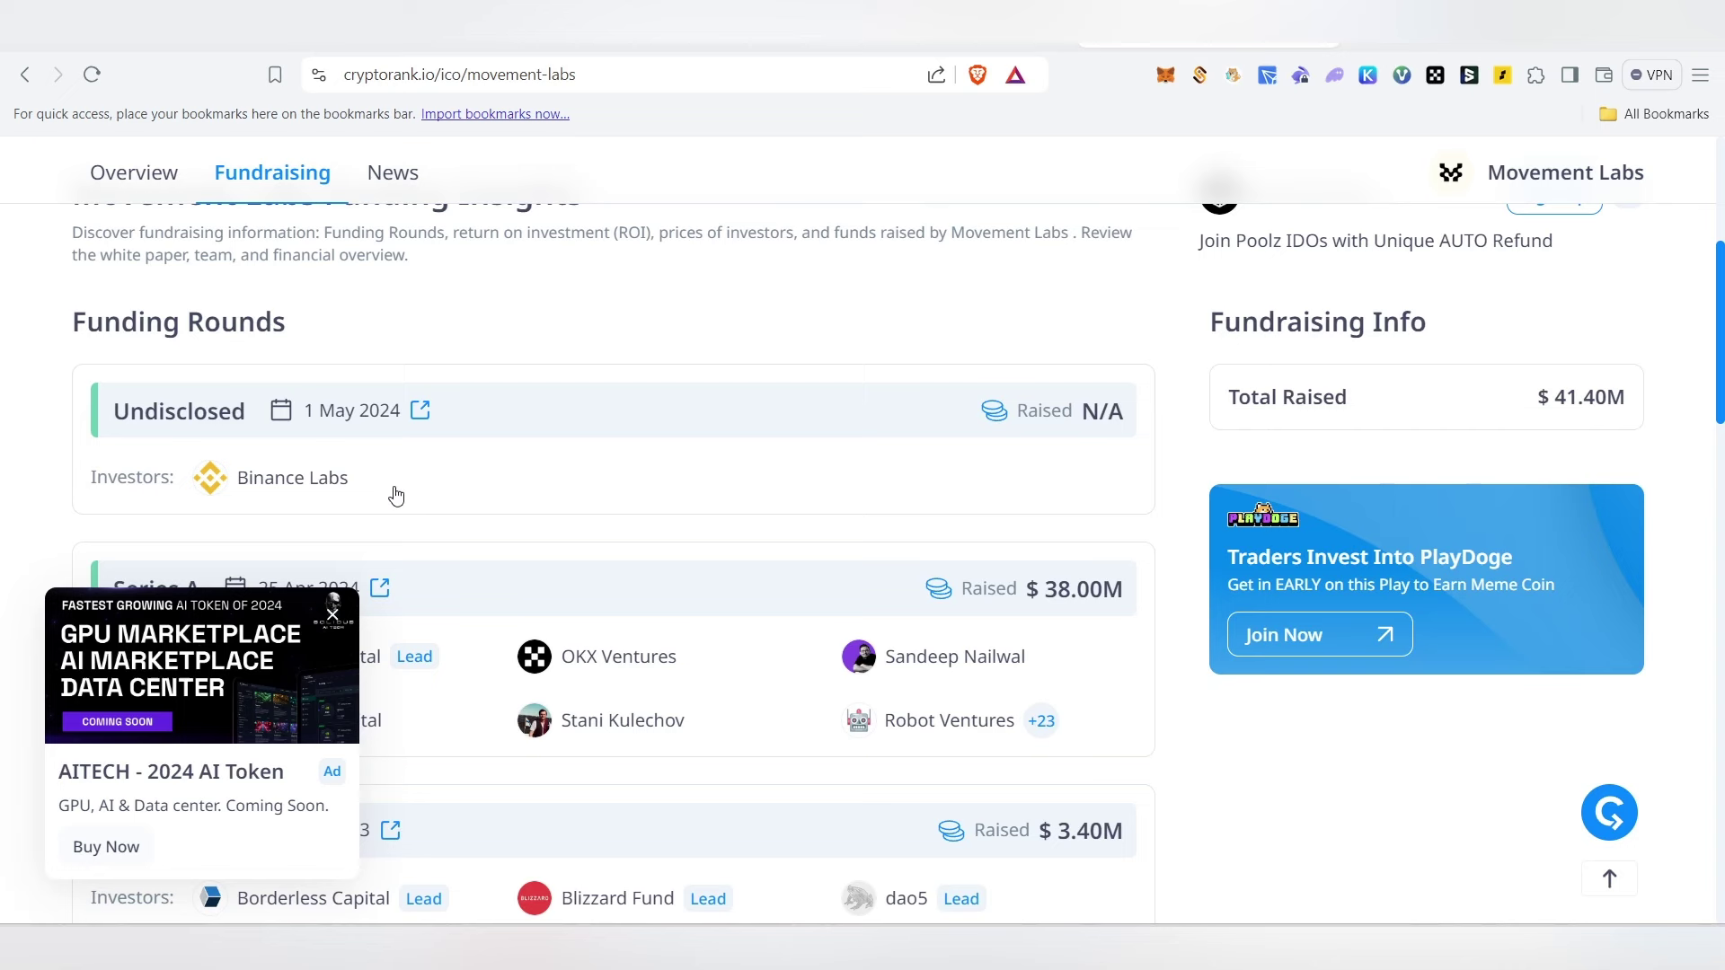
pyautogui.scroll(5, 831, 480)
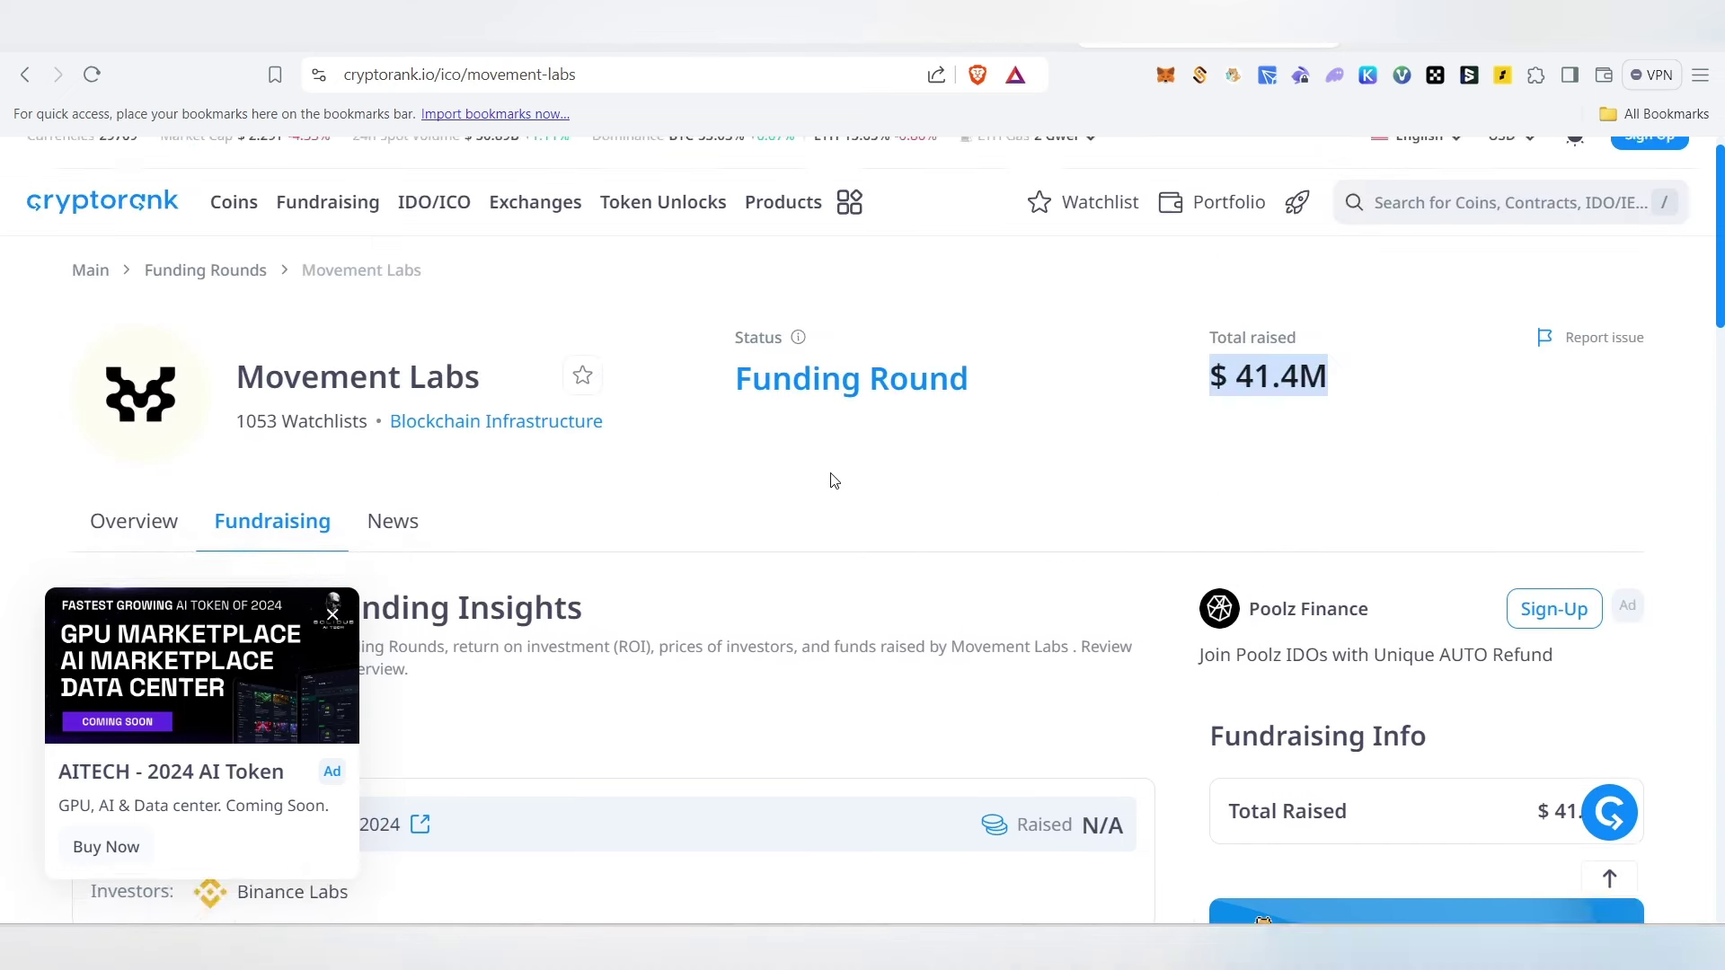
pyautogui.click(404, 22)
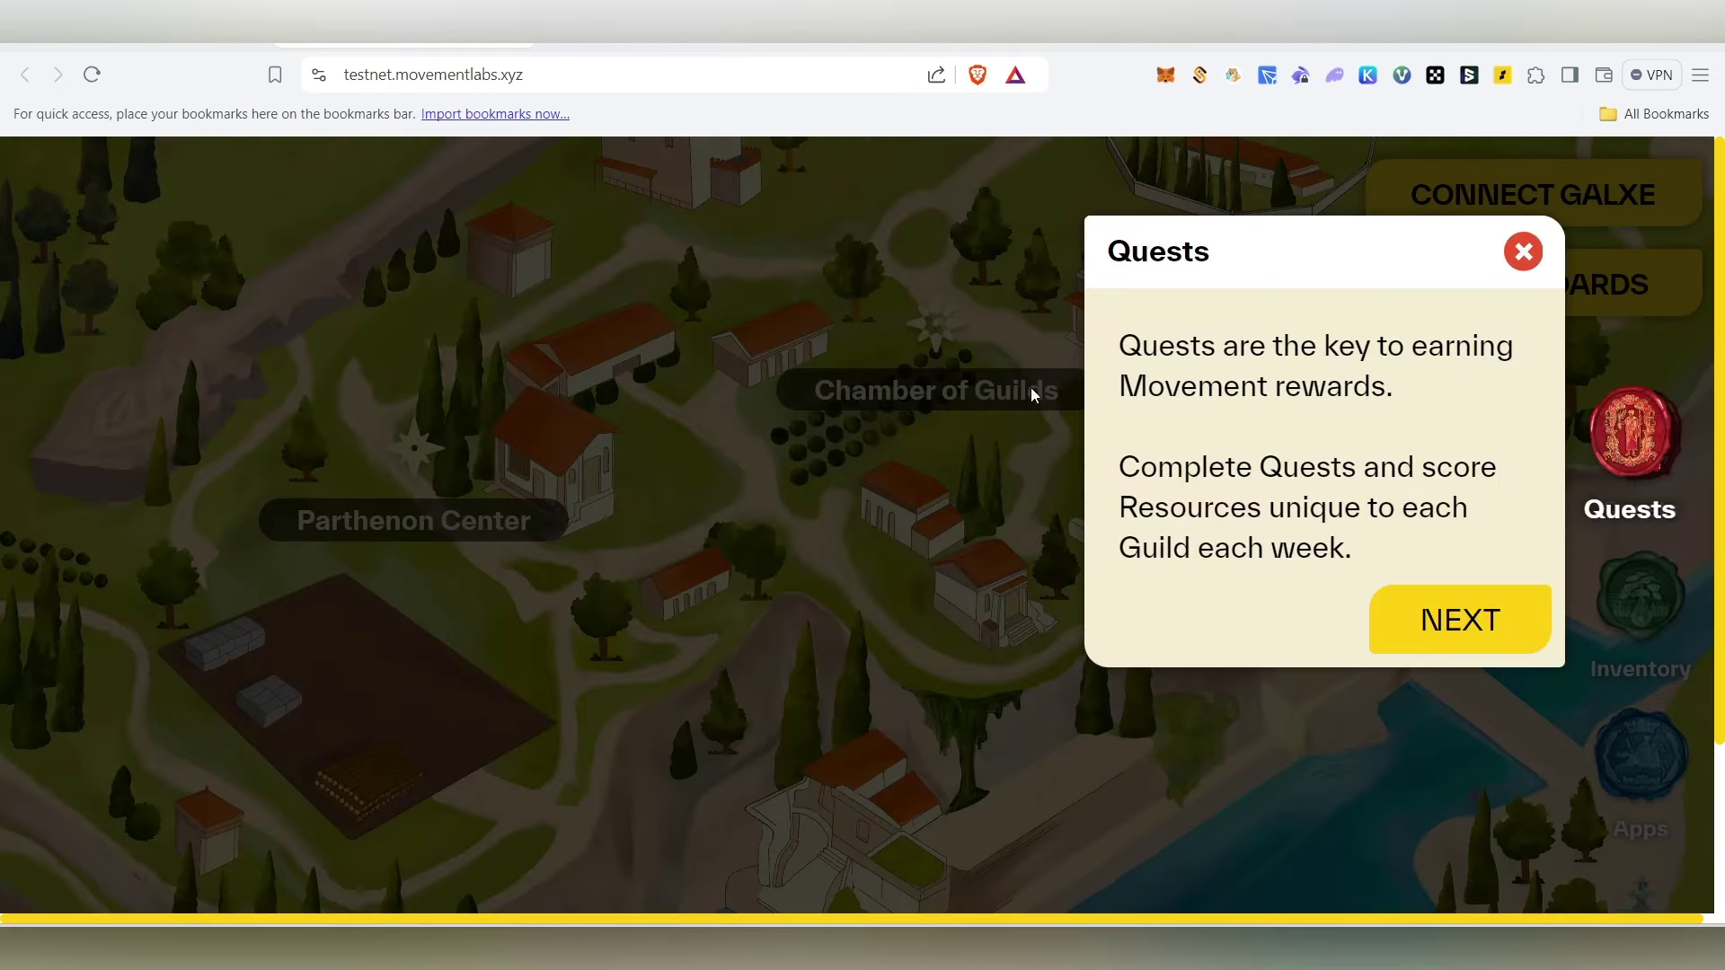
# Look through the recent airdrop posts in the Chennai Marketer Telegram channel, then return to the Movement testnet page.
pyautogui.click(939, 23)
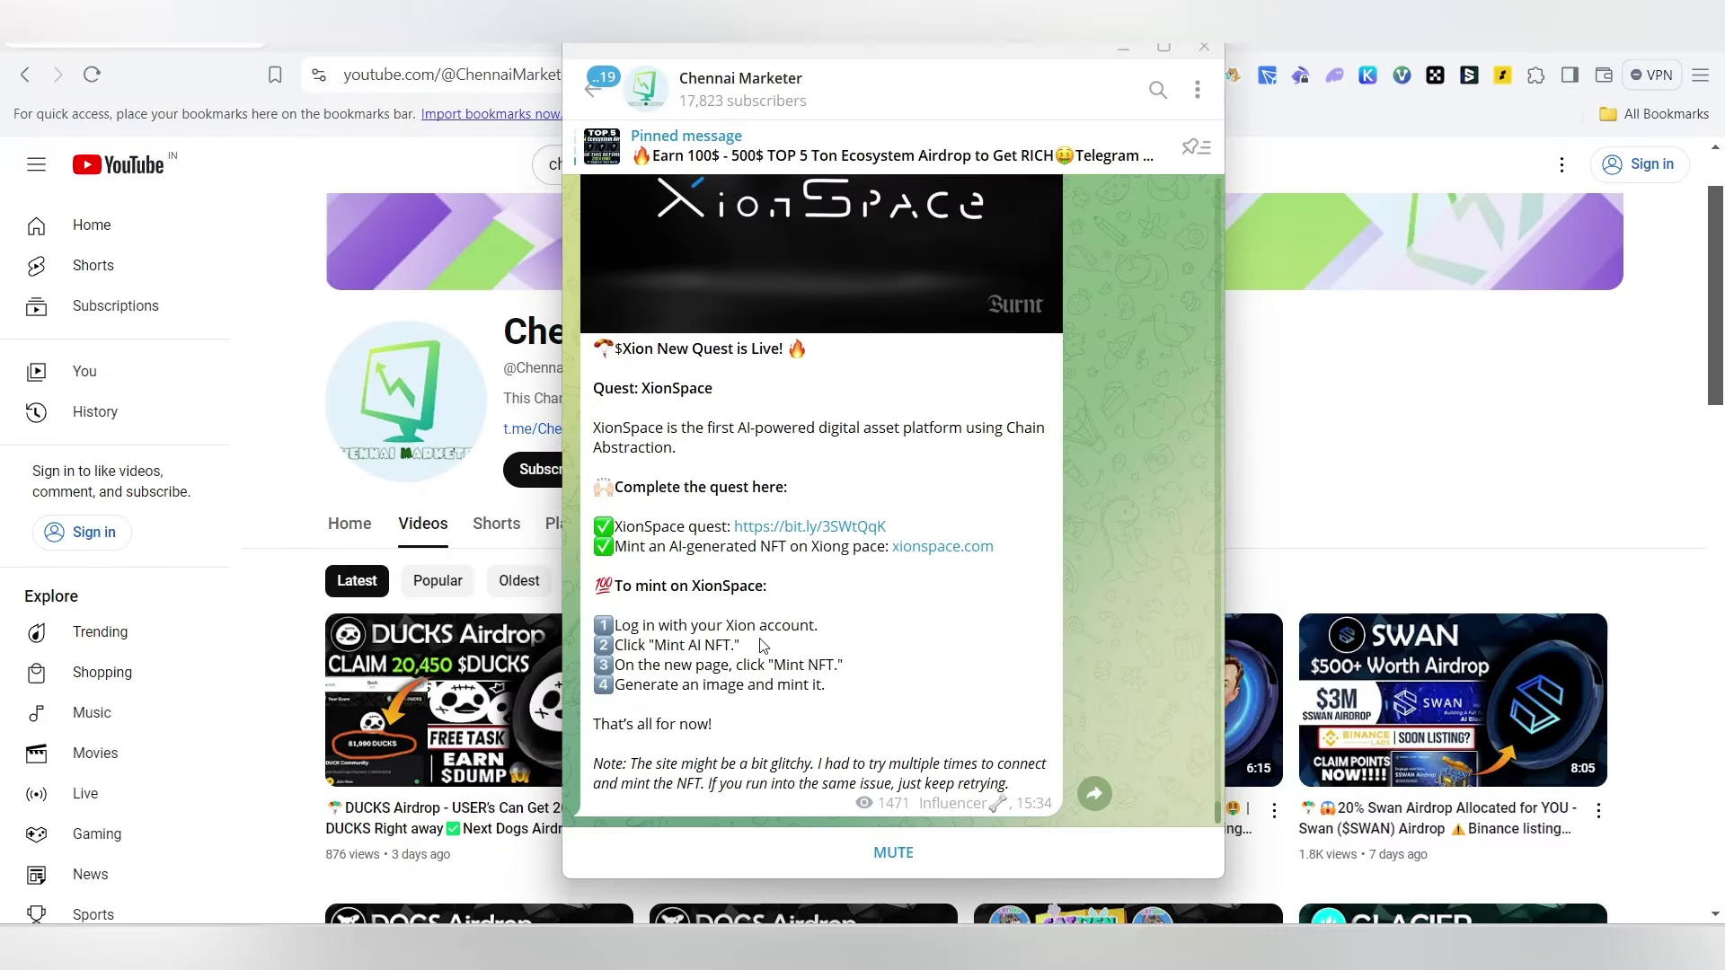
pyautogui.scroll(10, 896, 595)
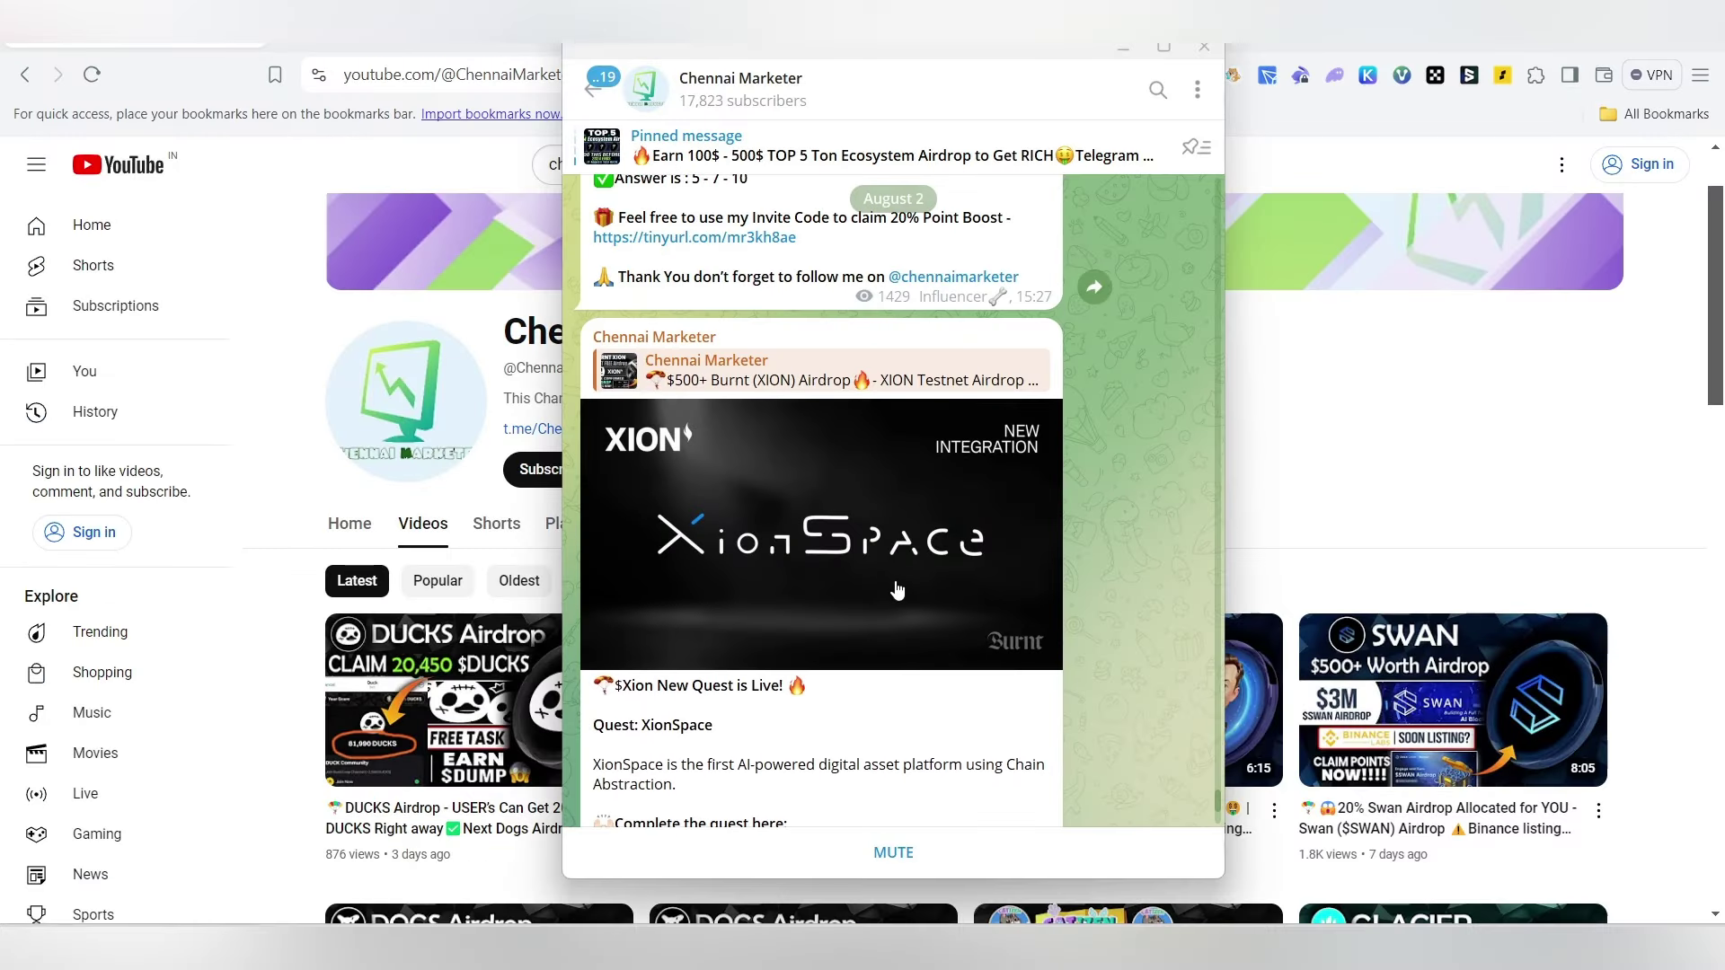
pyautogui.scroll(8, 896, 595)
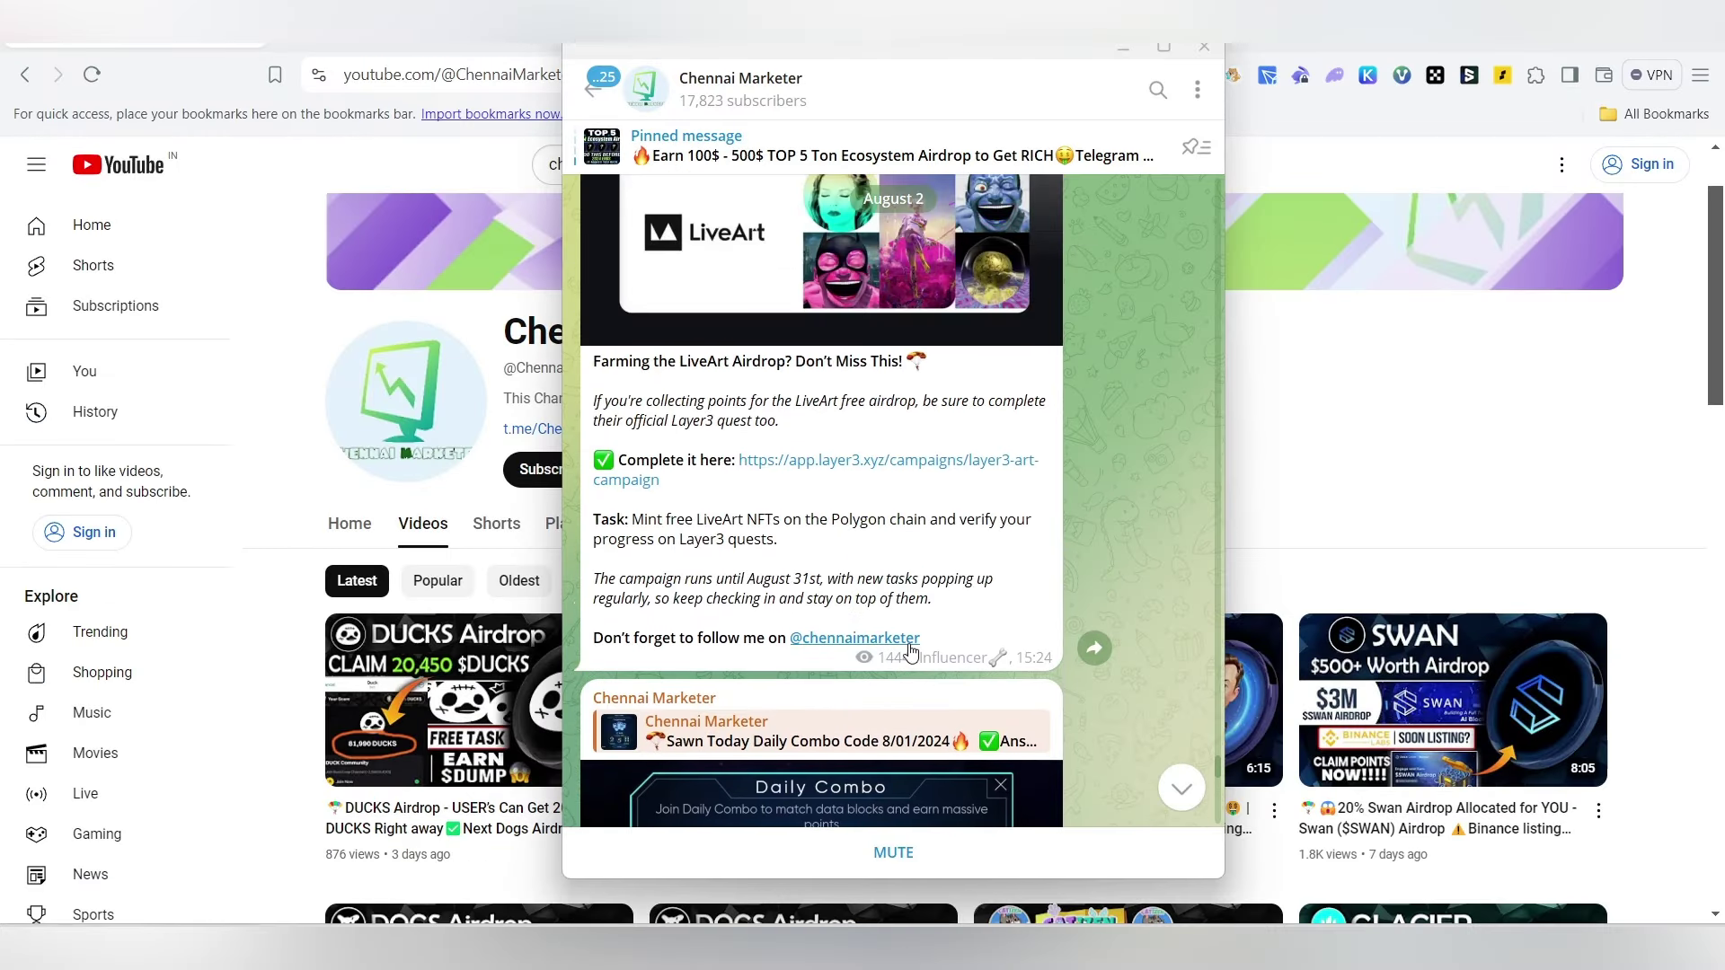
pyautogui.scroll(5, 977, 670)
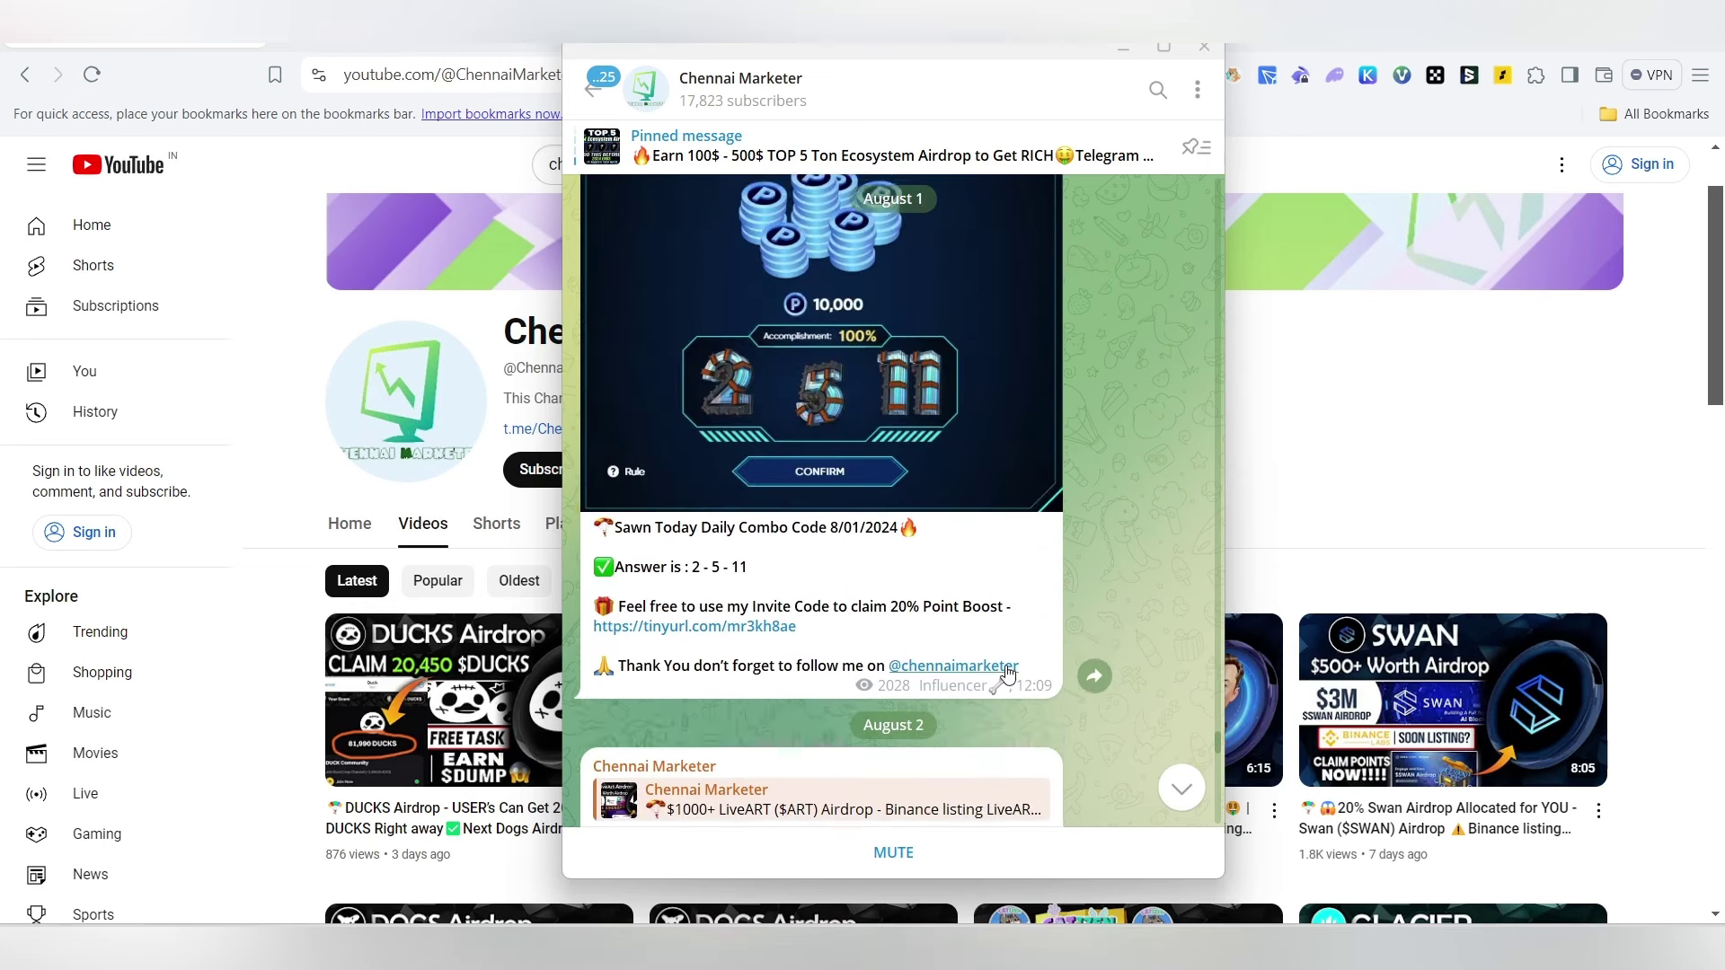
pyautogui.scroll(-10, 977, 606)
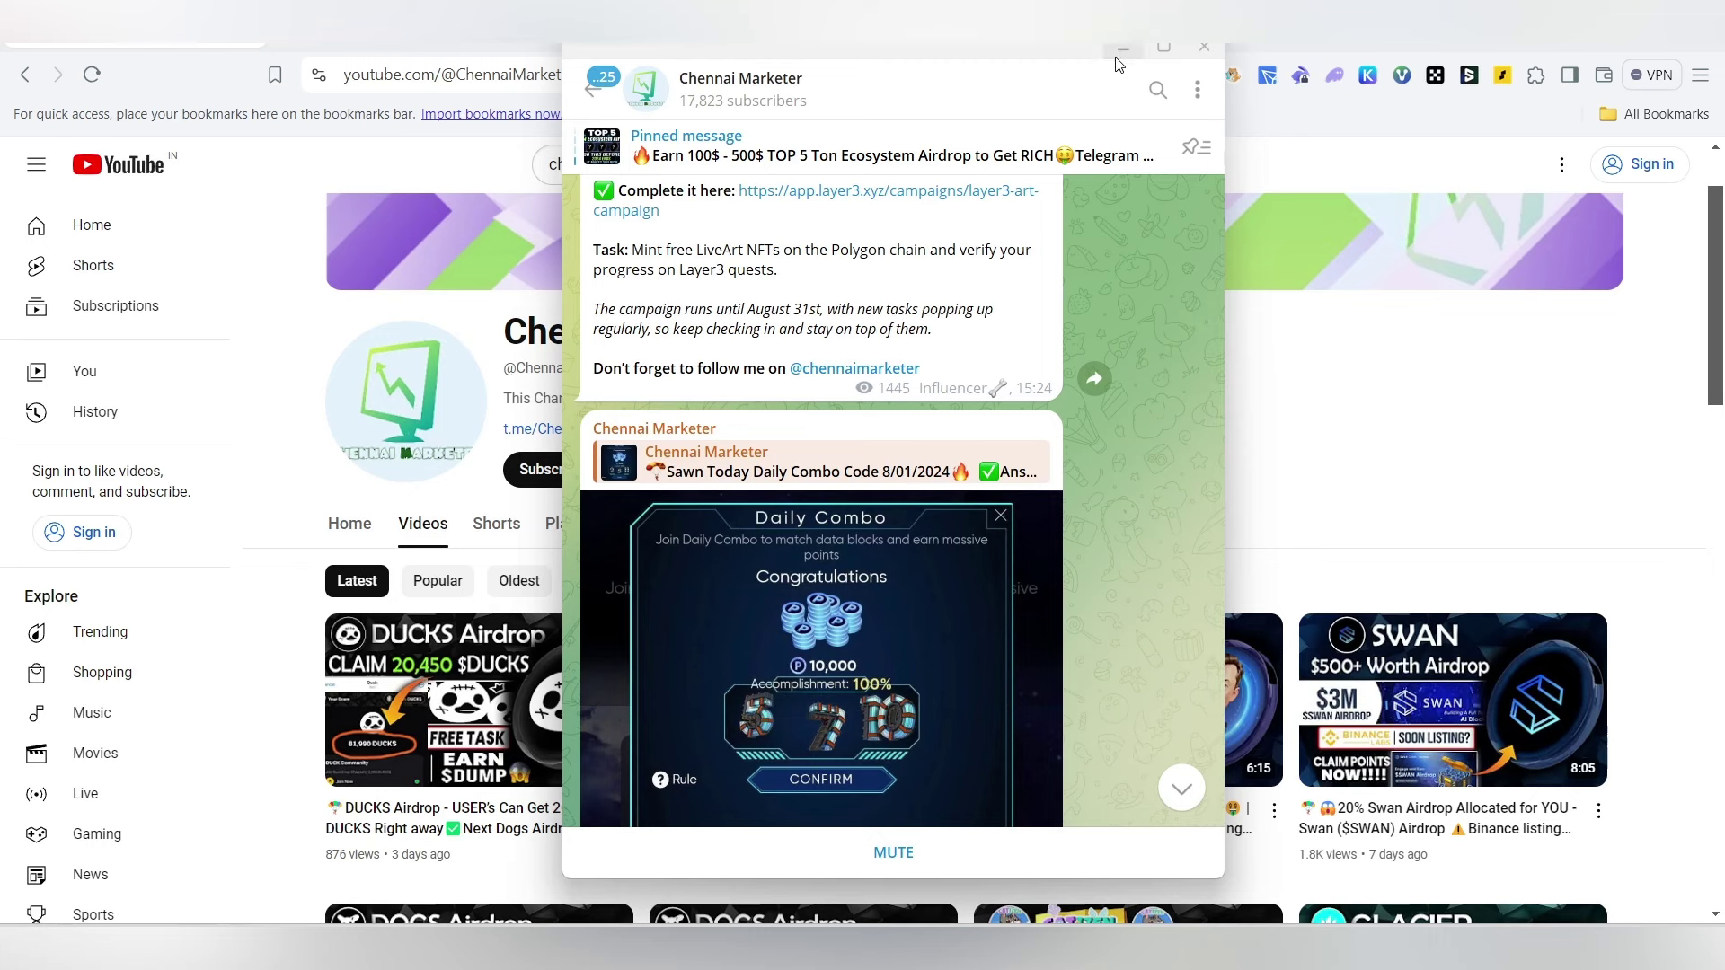
pyautogui.click(1124, 47)
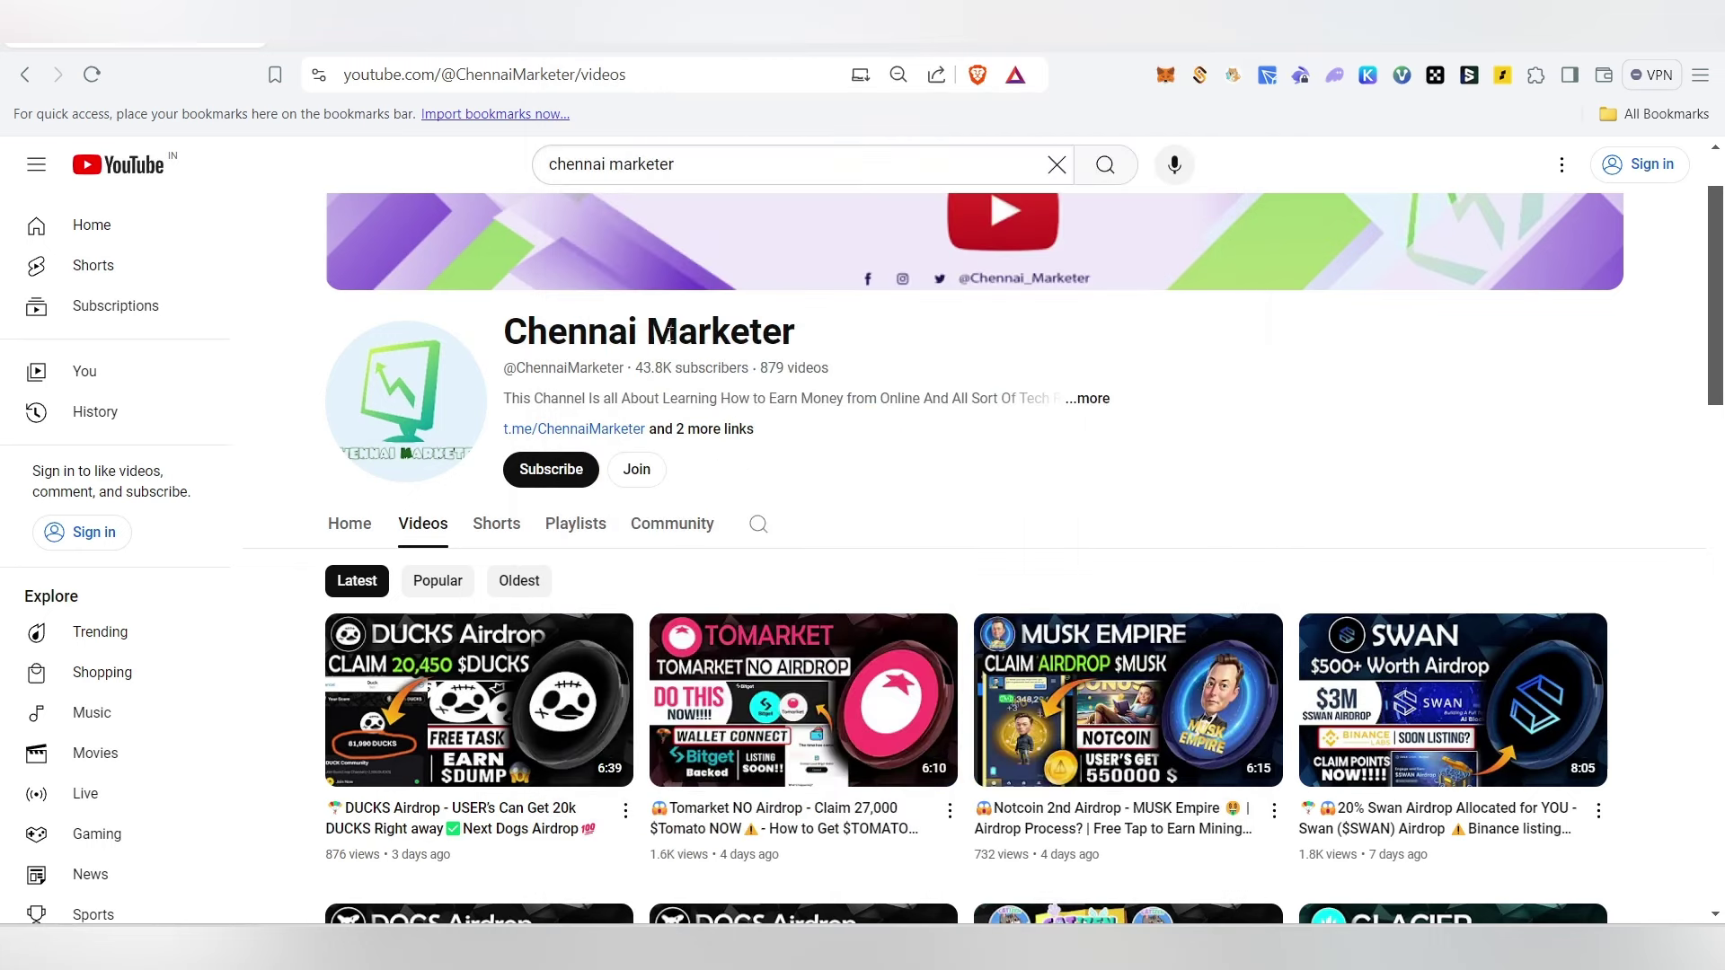
pyautogui.click(485, 117)
pyautogui.hotkey('ctrl', 'Tab')
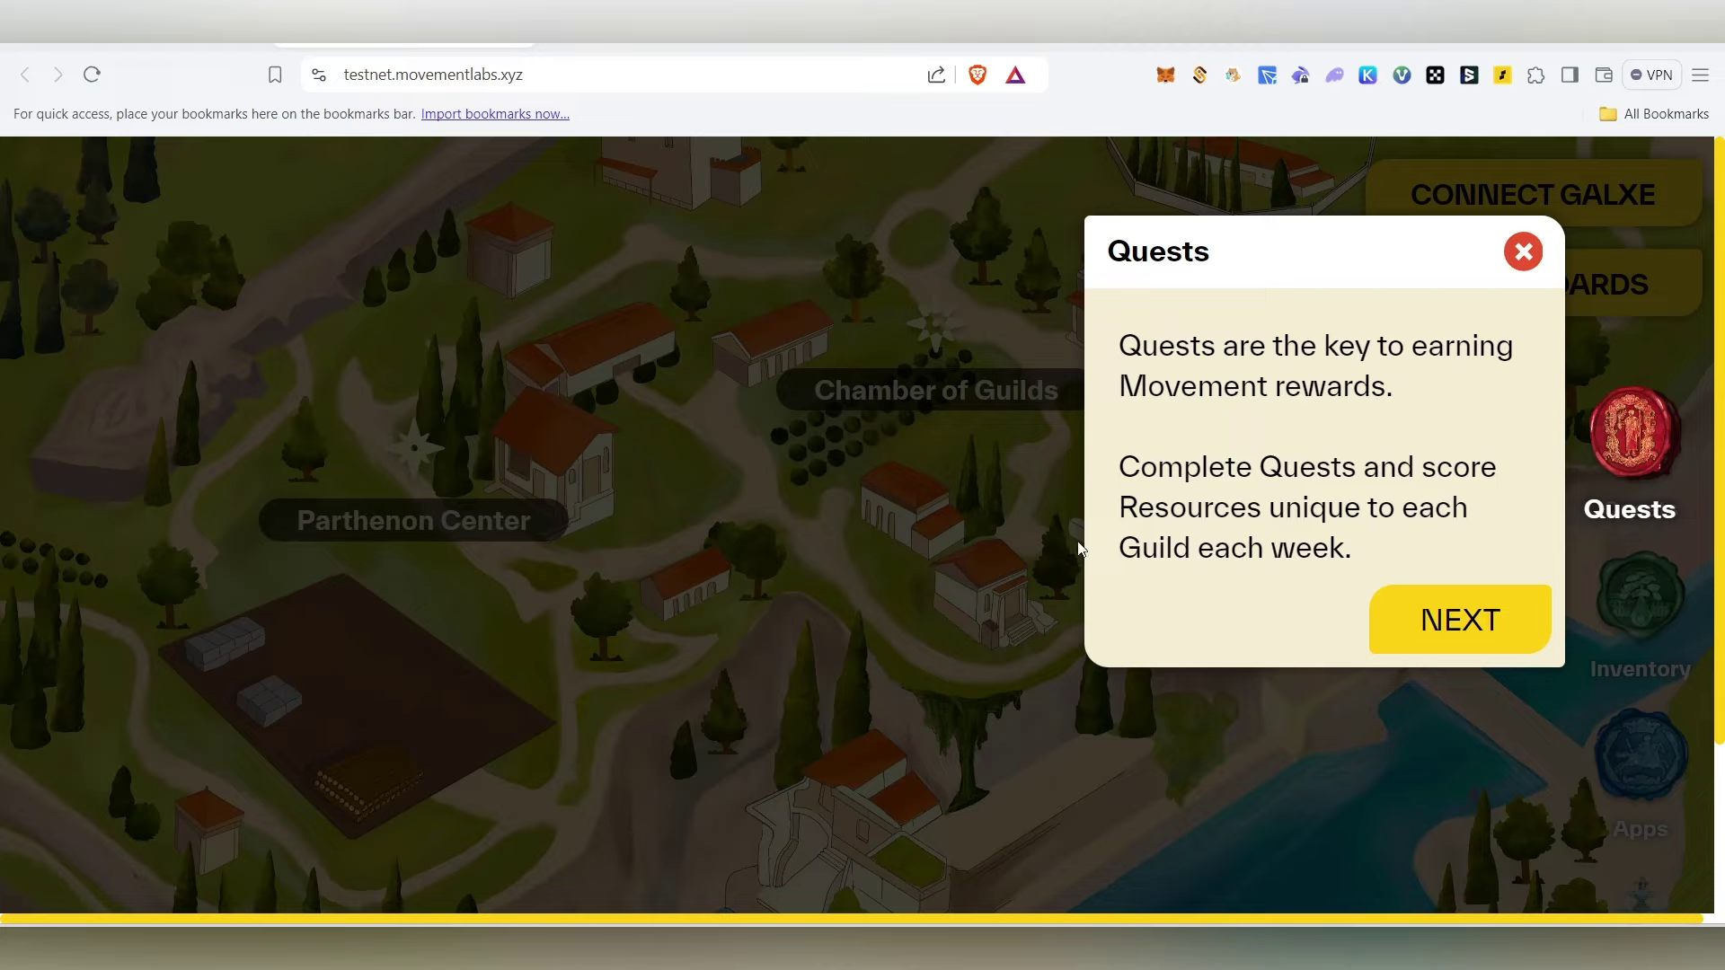
# Advance the testnet tutorial from the Quests card to the wallet download links on the Apps card.
pyautogui.click(1497, 645)
pyautogui.click(1483, 755)
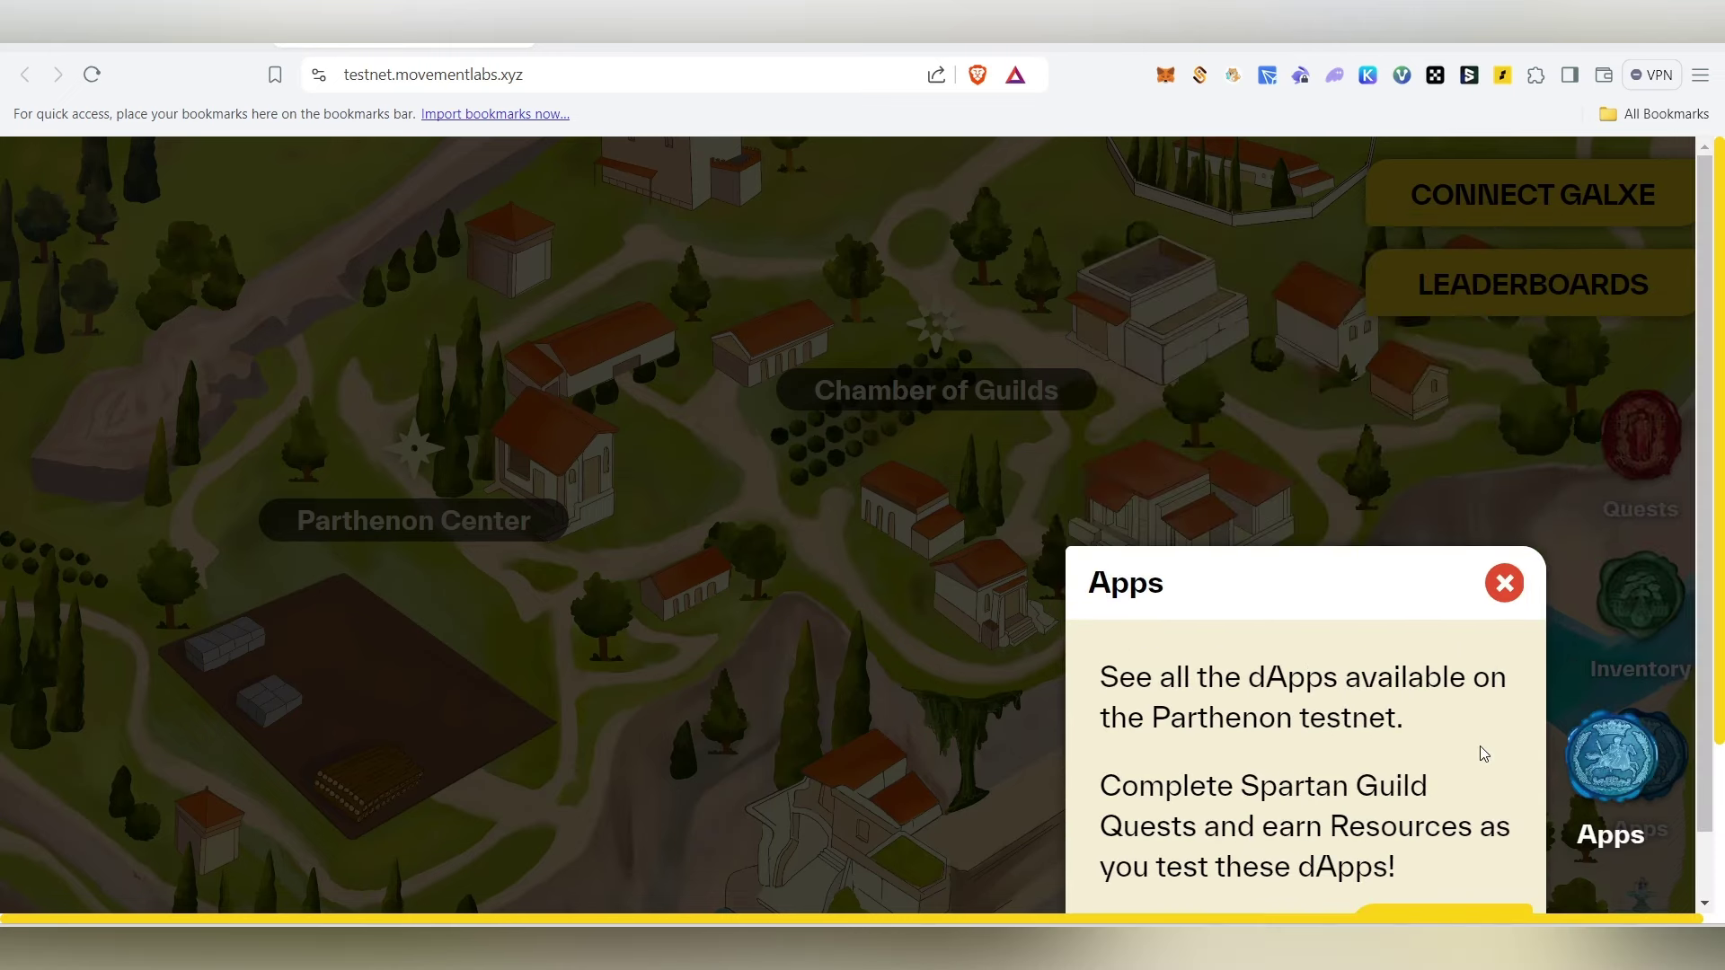
pyautogui.click(1429, 886)
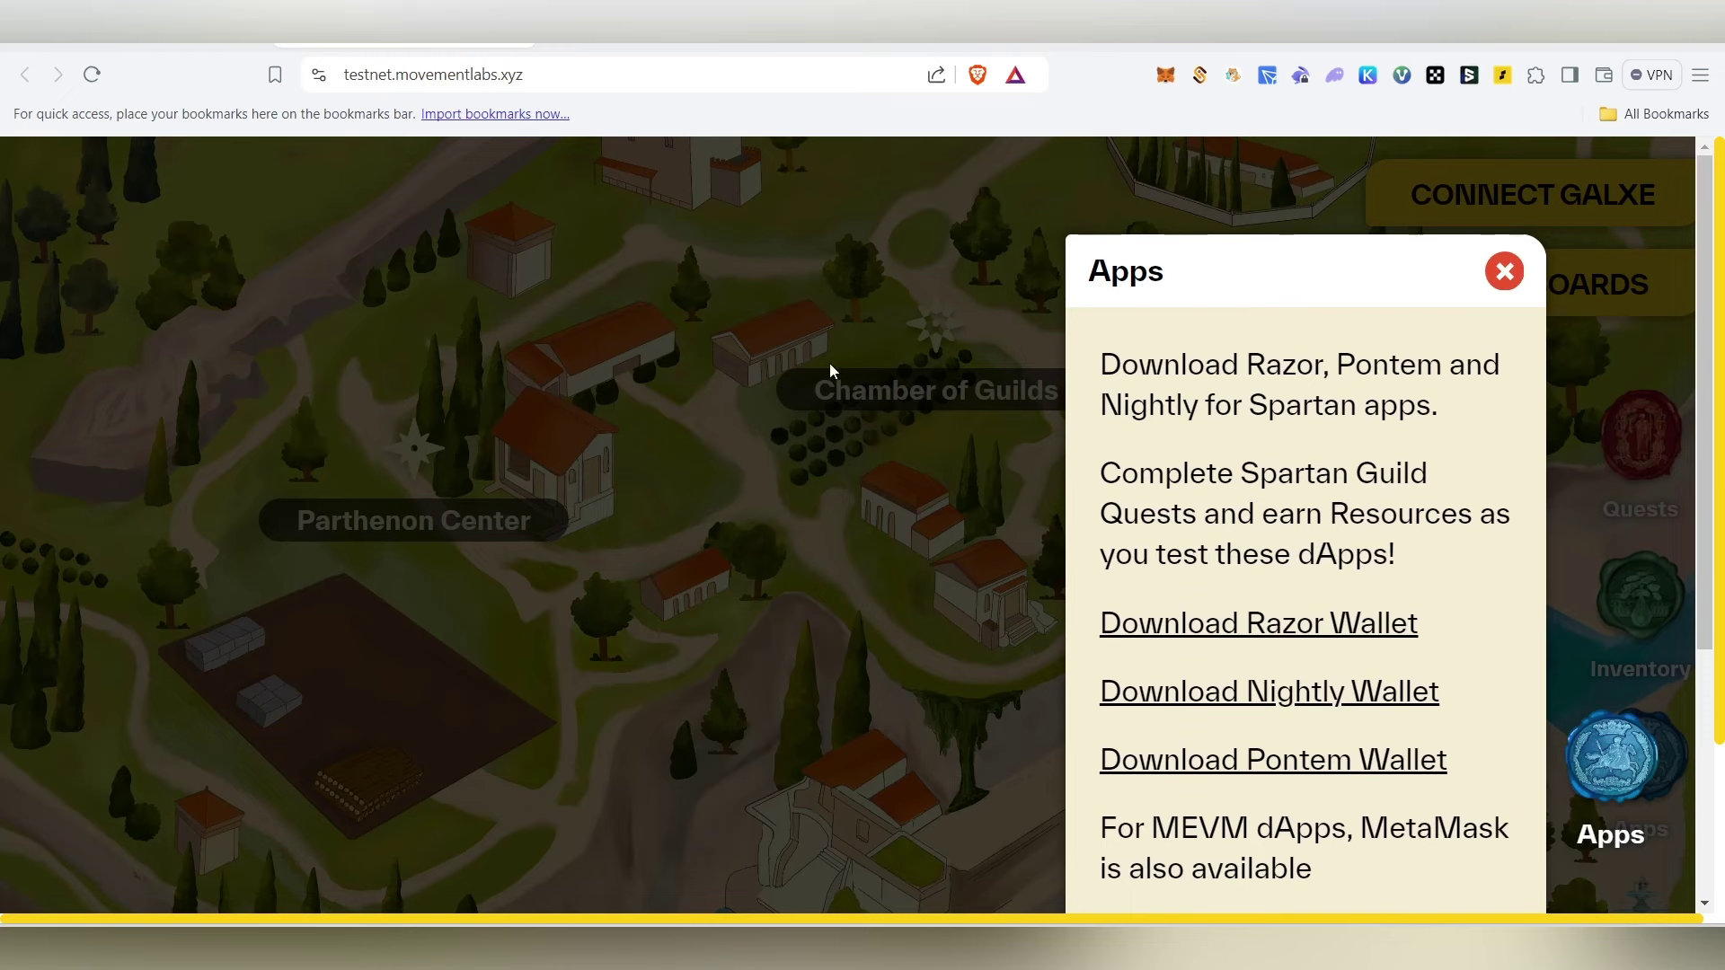
# Open the Razor, Nightly and Pontem wallet download links, each in a separate new tab.
pyautogui.scroll(-1, 1230, 481)
pyautogui.rightClick(1254, 514)
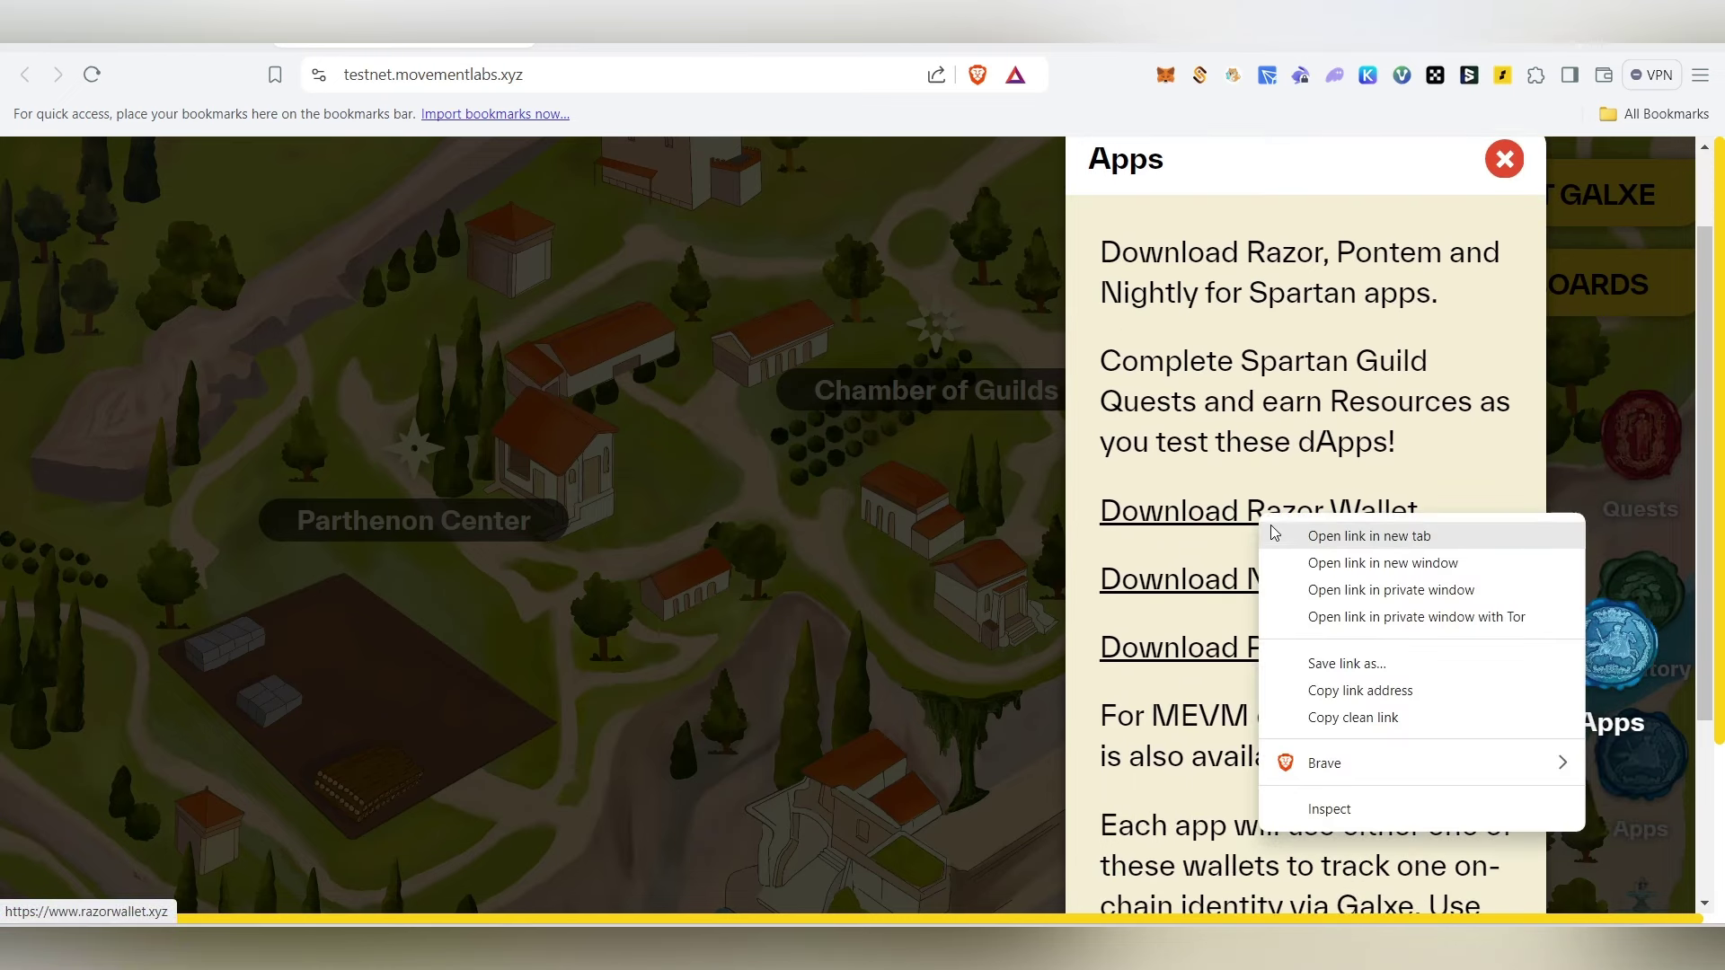
pyautogui.click(1319, 539)
pyautogui.rightClick(1271, 578)
pyautogui.click(1276, 286)
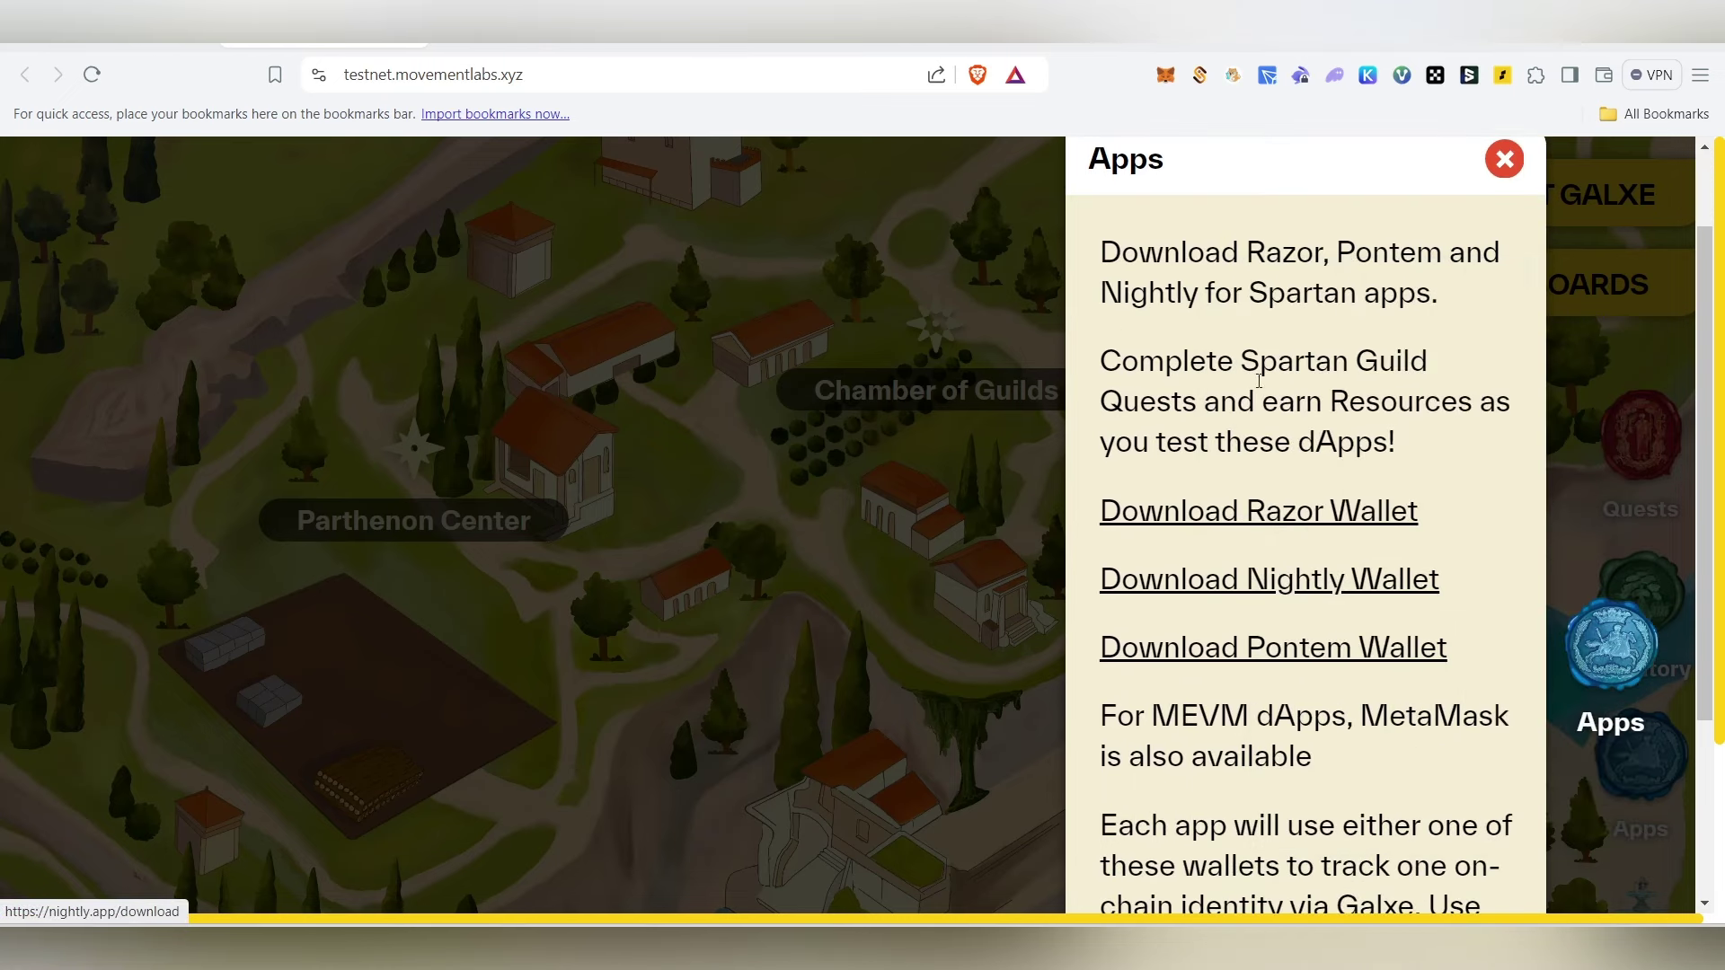
pyautogui.rightClick(1249, 665)
pyautogui.click(1294, 358)
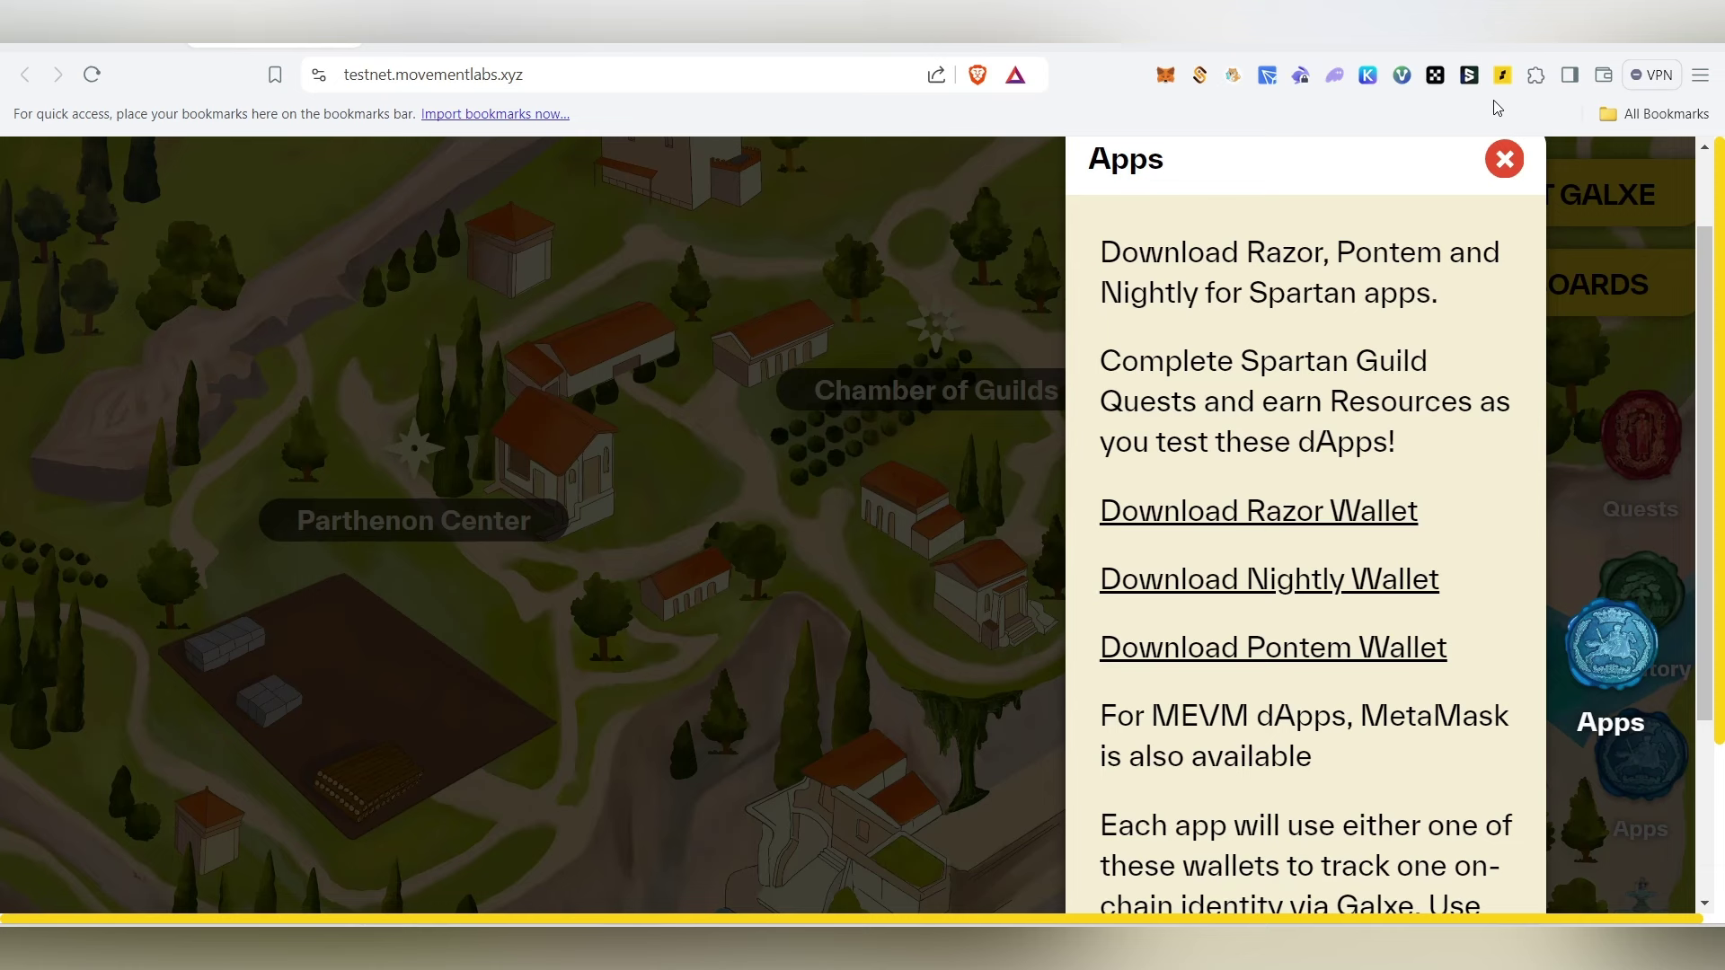
# Check the websites of the Razor, Nightly and Pontem wallets.
pyautogui.hotkey('ctrl', 'Tab')
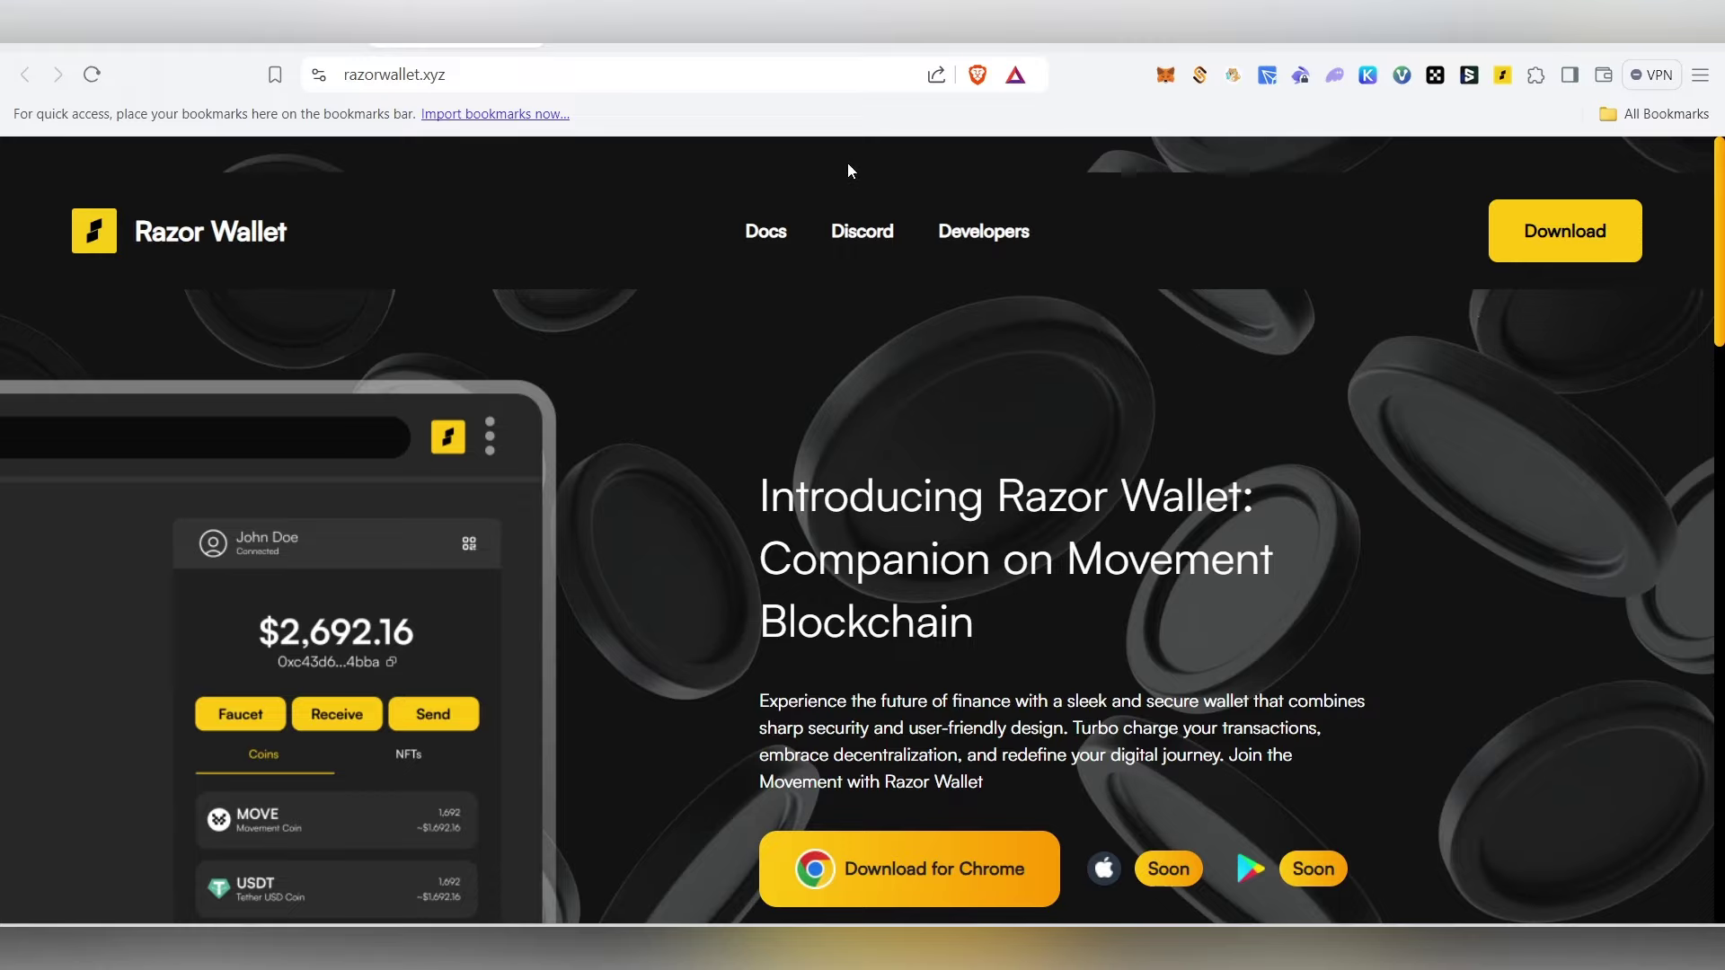
pyautogui.hotkey('ctrl', 'Tab')
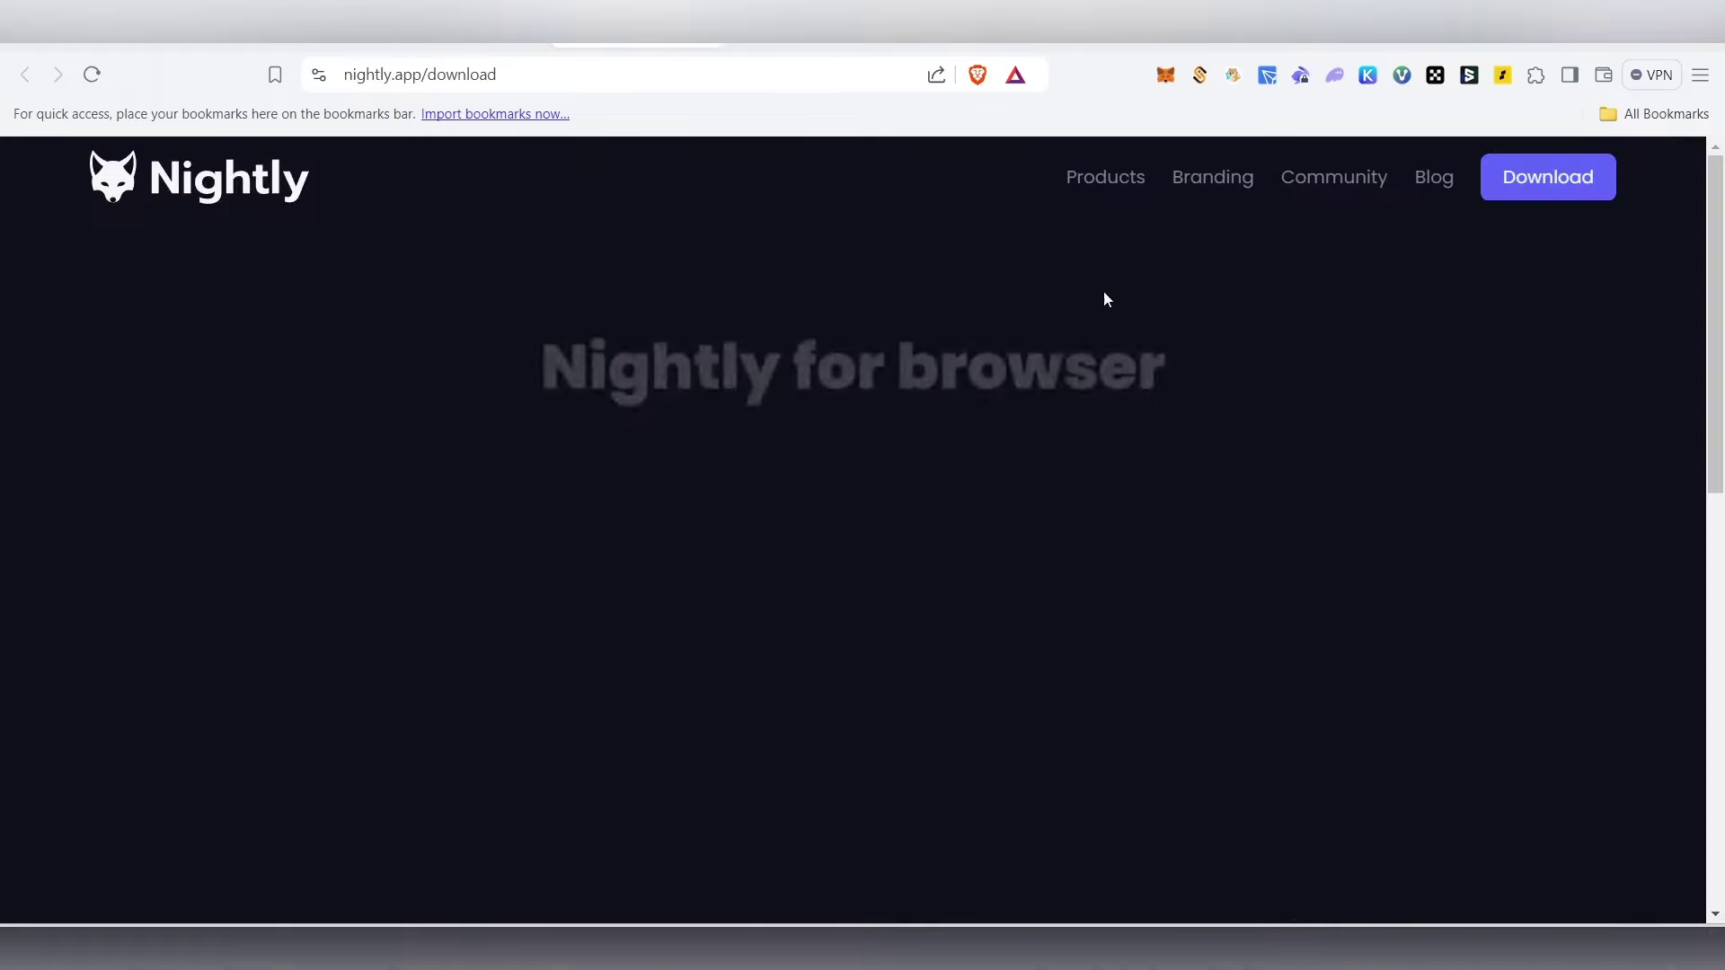
pyautogui.hotkey('ctrl', 'Tab')
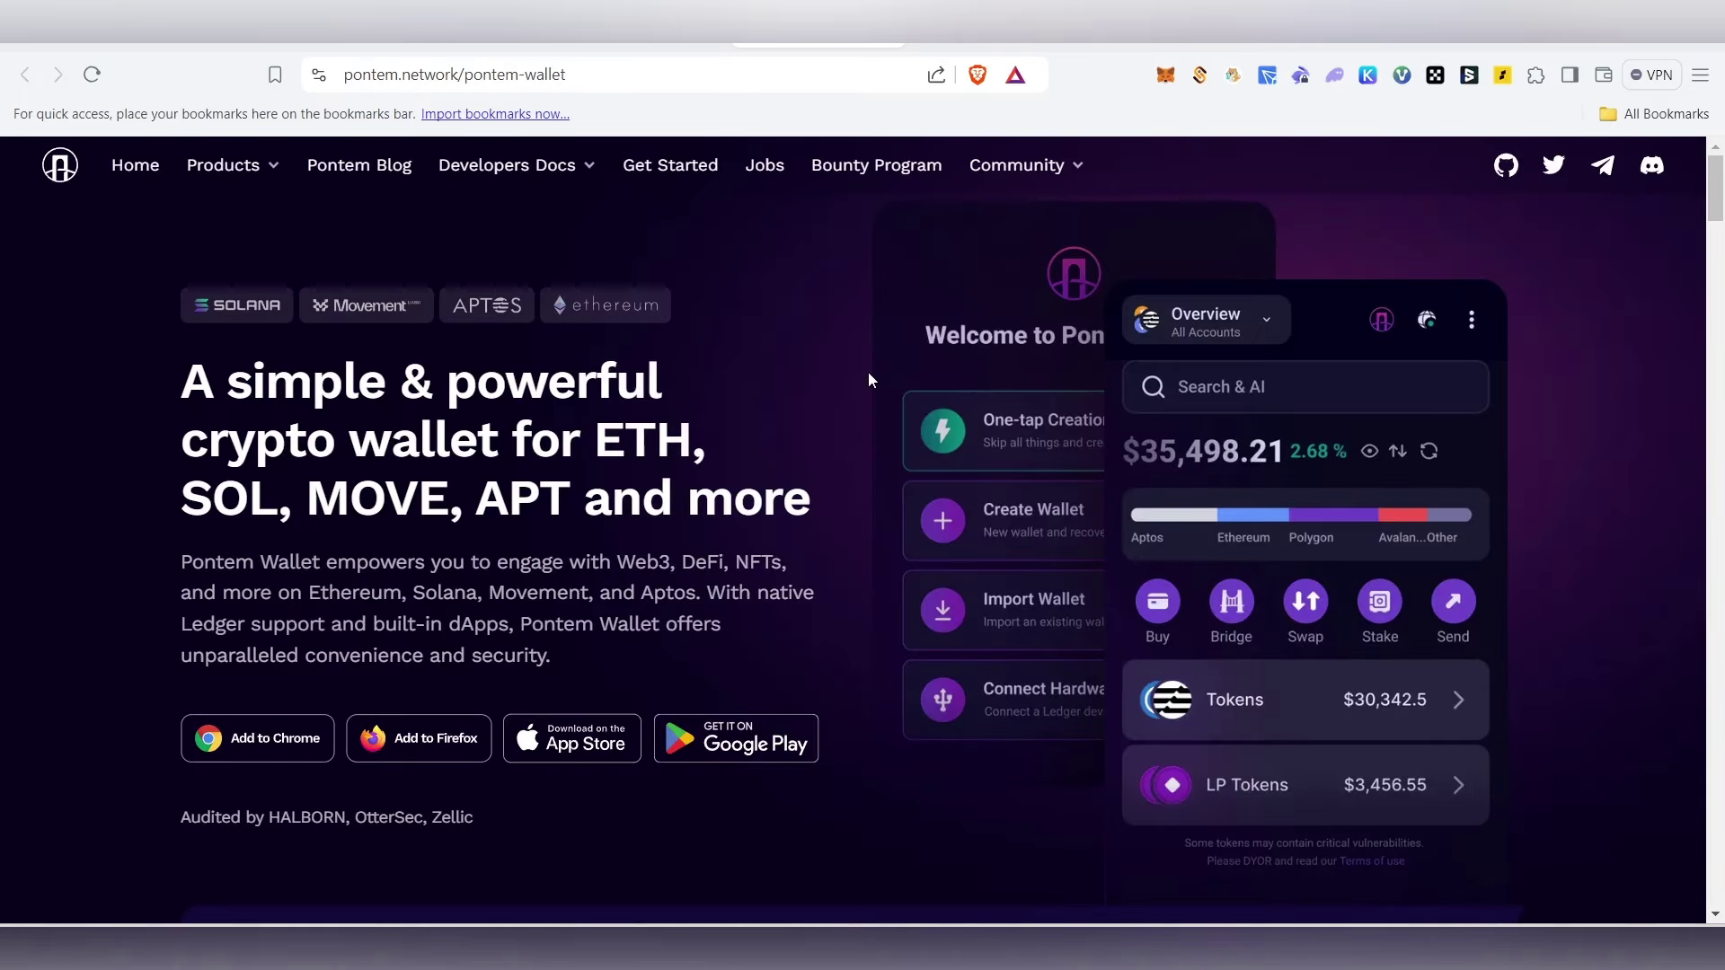
# Restore a wallet in the Nightly extension with its secret phrase, and enter and repeat the new wallet password.
pyautogui.hotkey('ctrl', 'Tab')
pyautogui.click(449, 564)
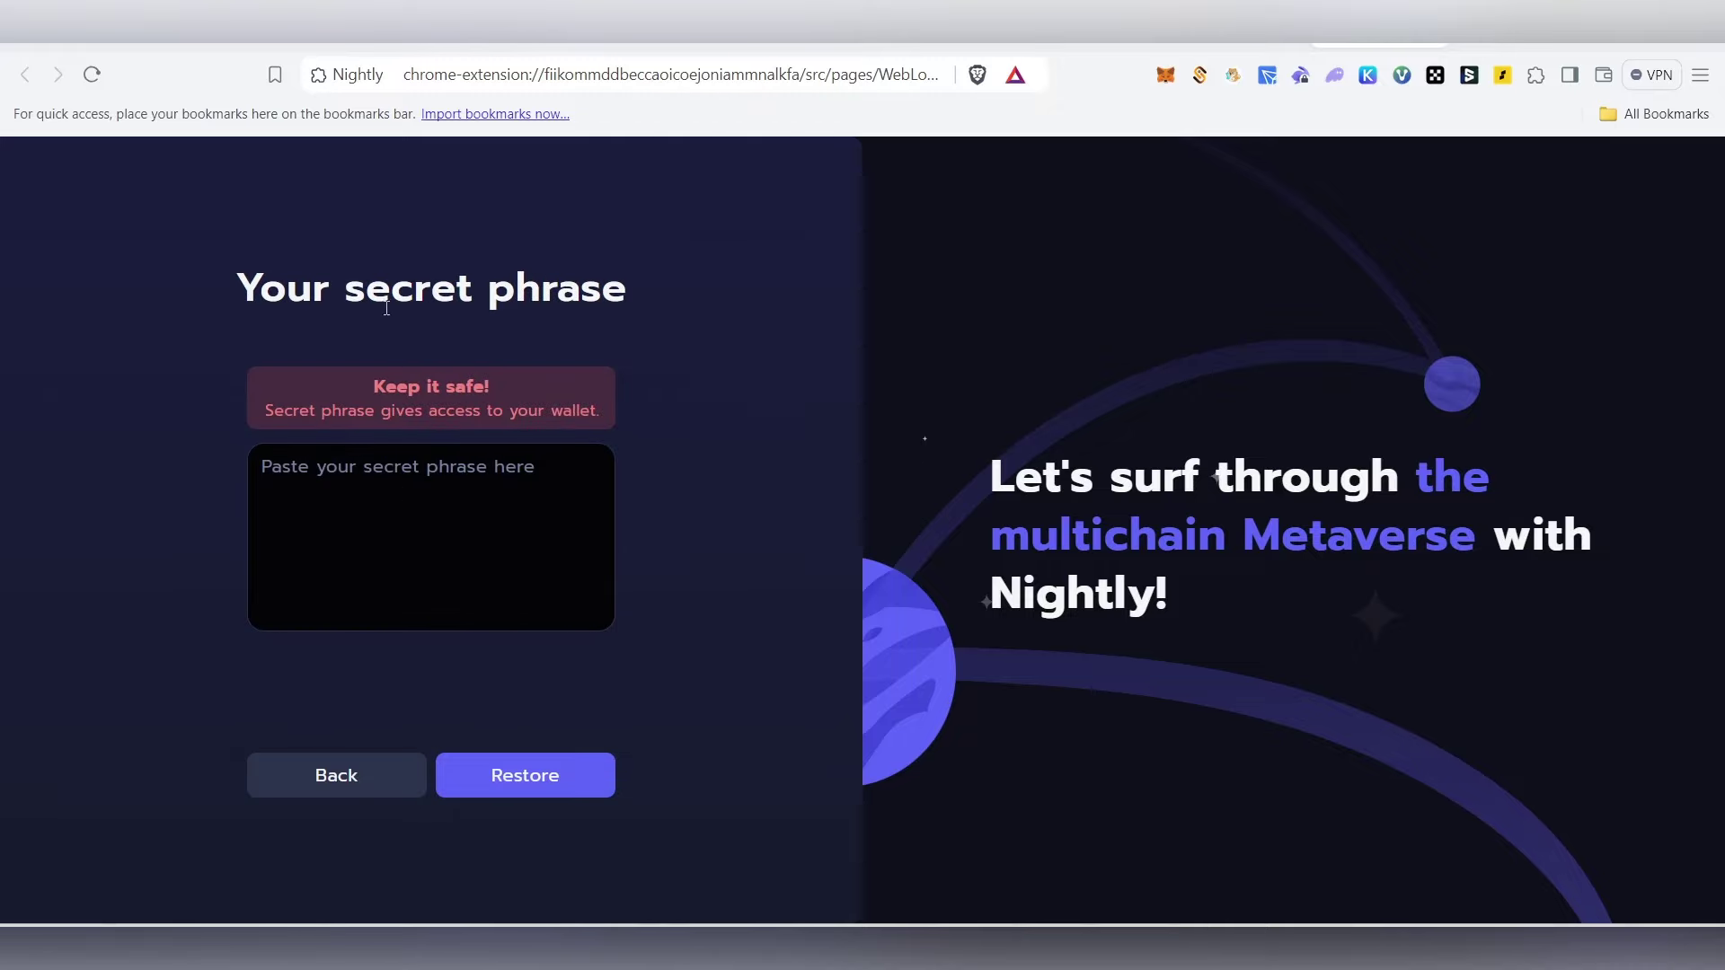
pyautogui.hotkey('ctrl', 'Tab')
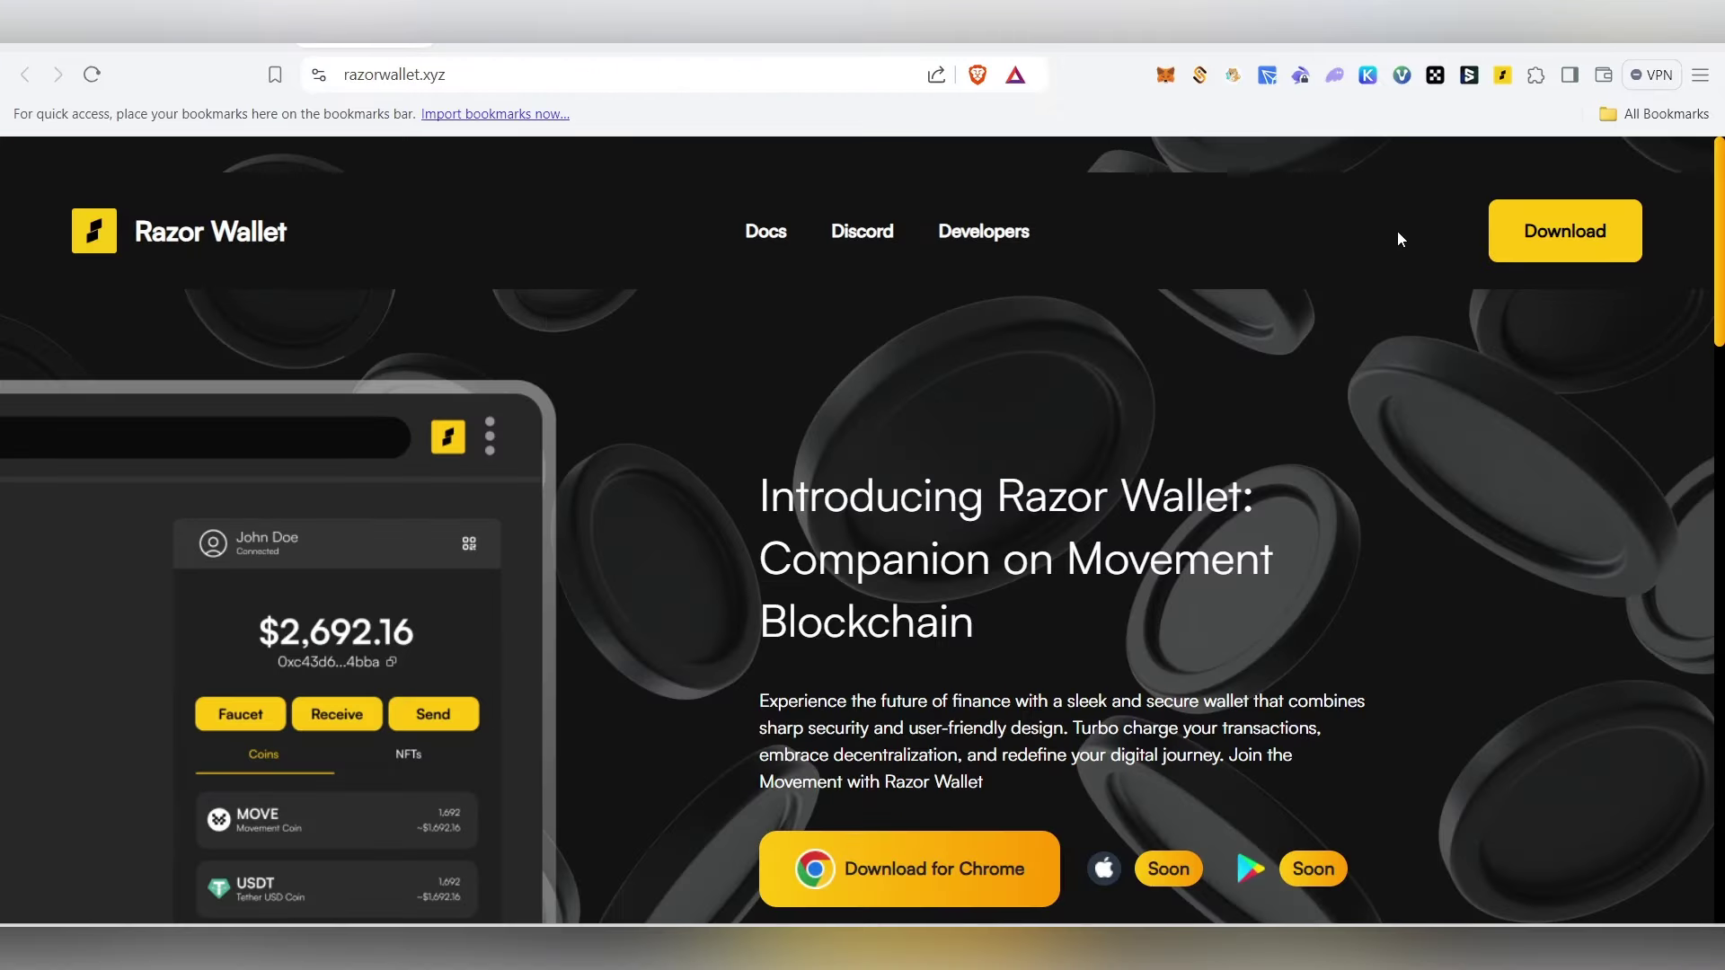
pyautogui.hotkey('ctrl', 'shift', 'Tab')
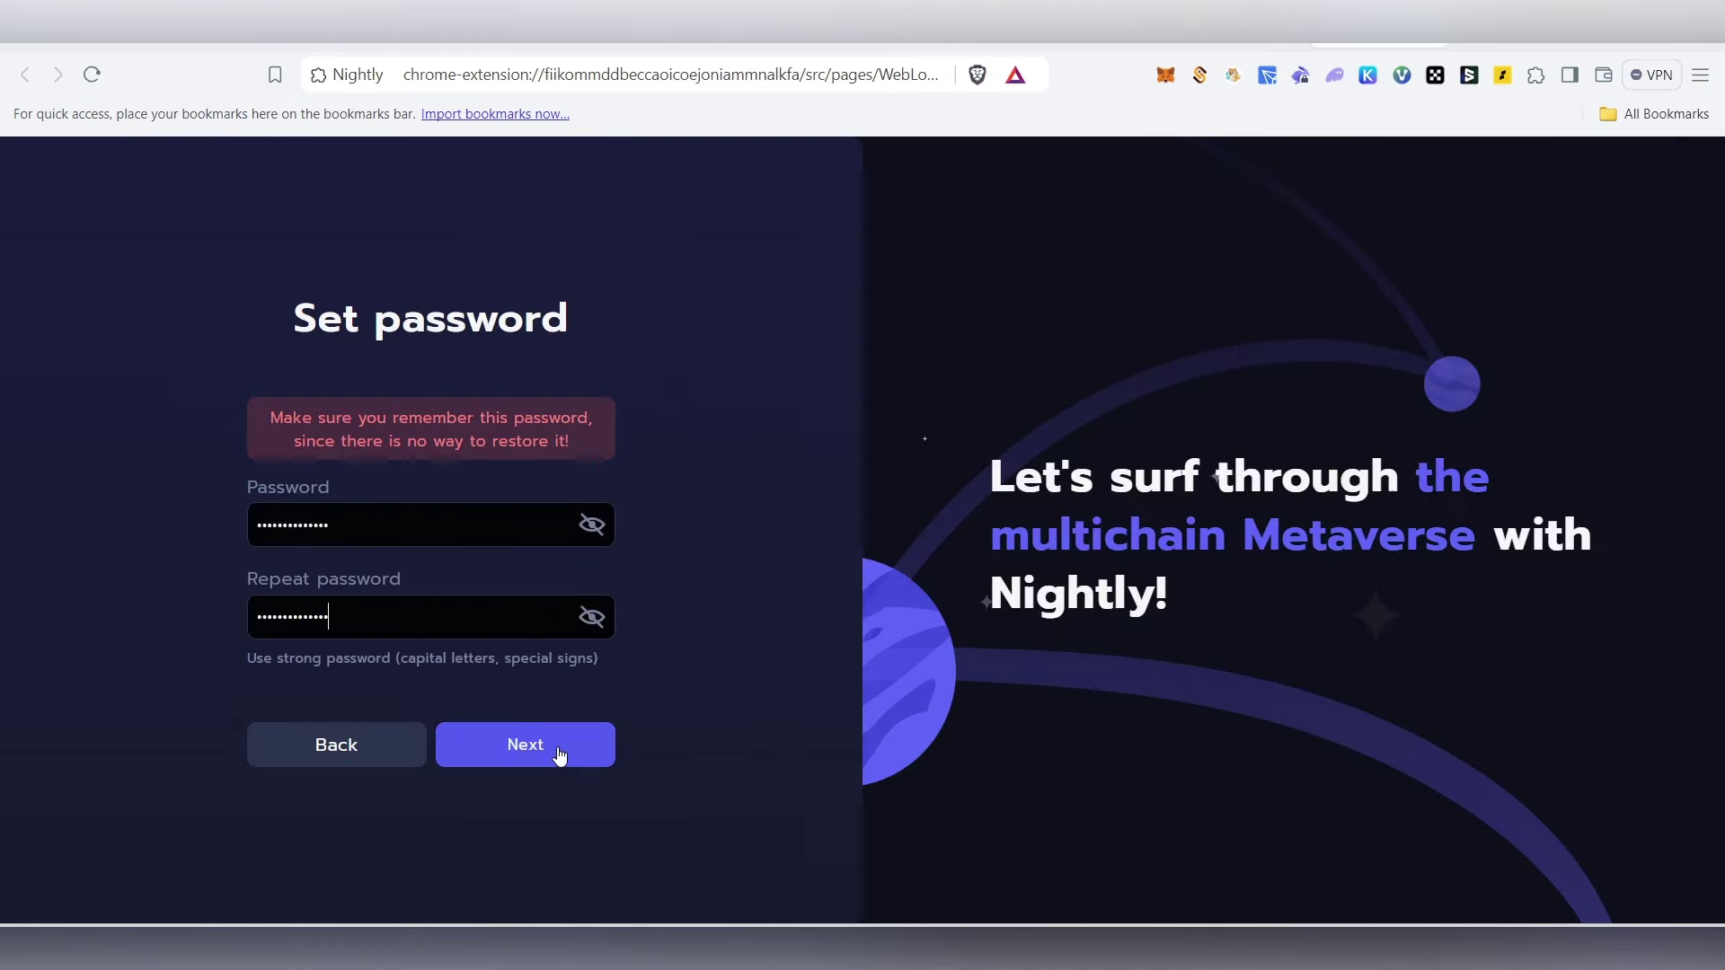
pyautogui.click(557, 749)
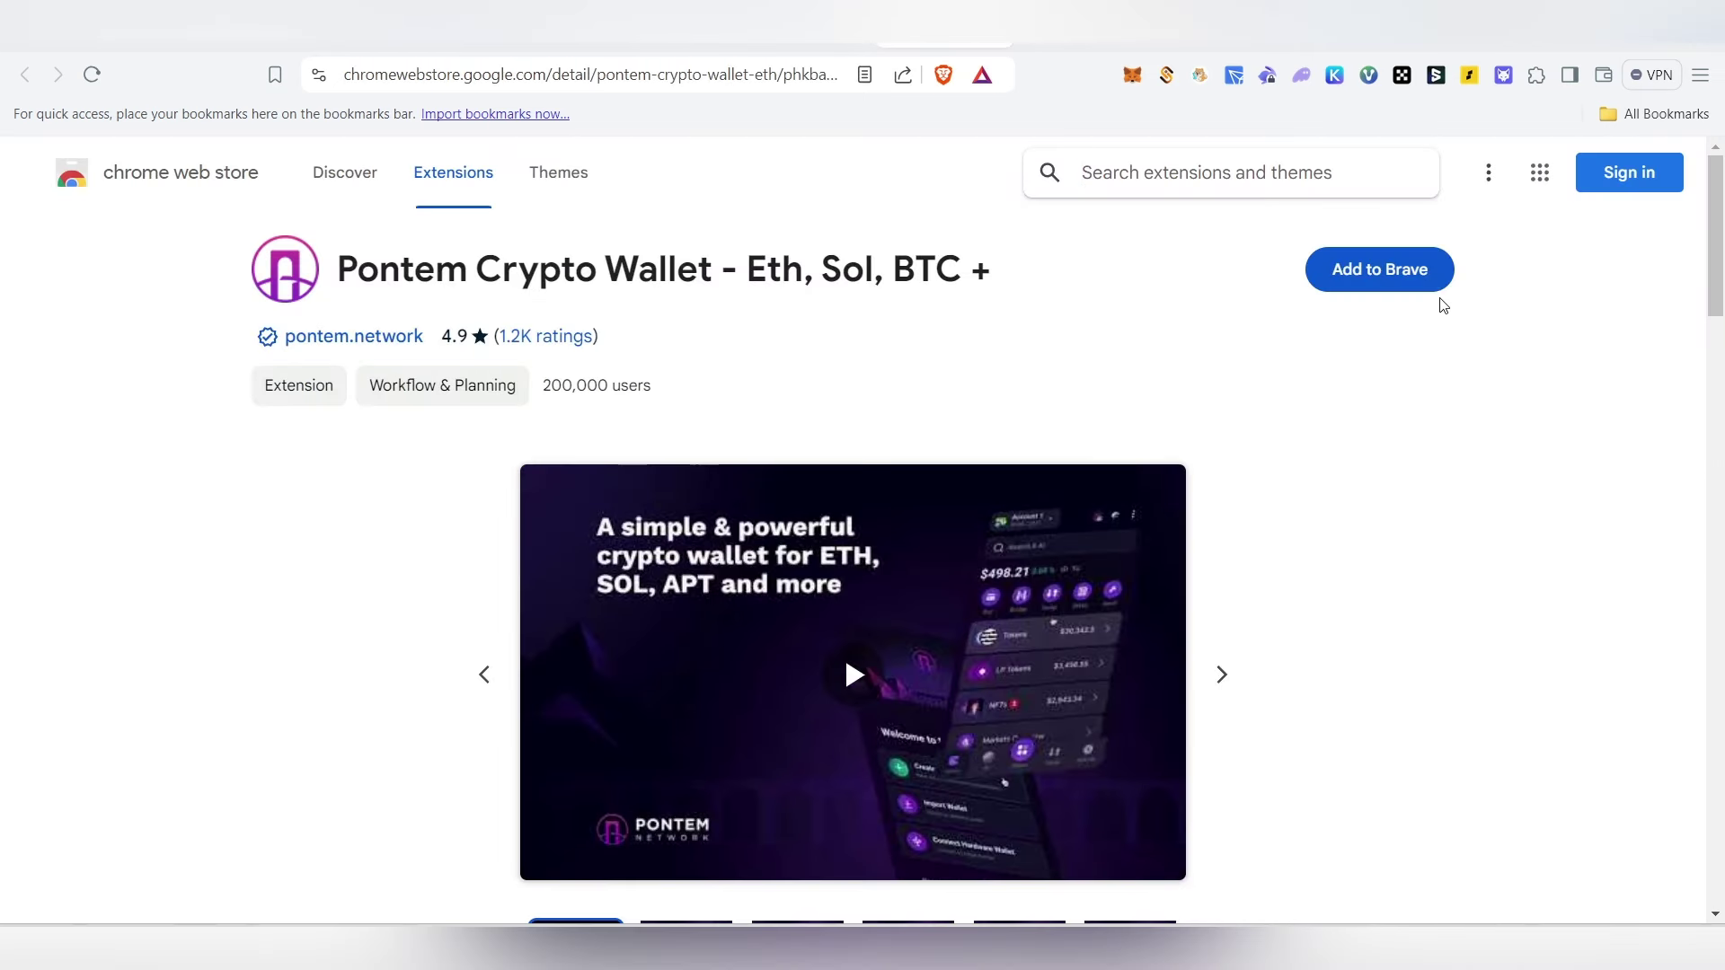
# Add the Pontem Crypto Wallet extension to the browser and import a wallet by entering its secret recovery phrase.
pyautogui.click(1429, 284)
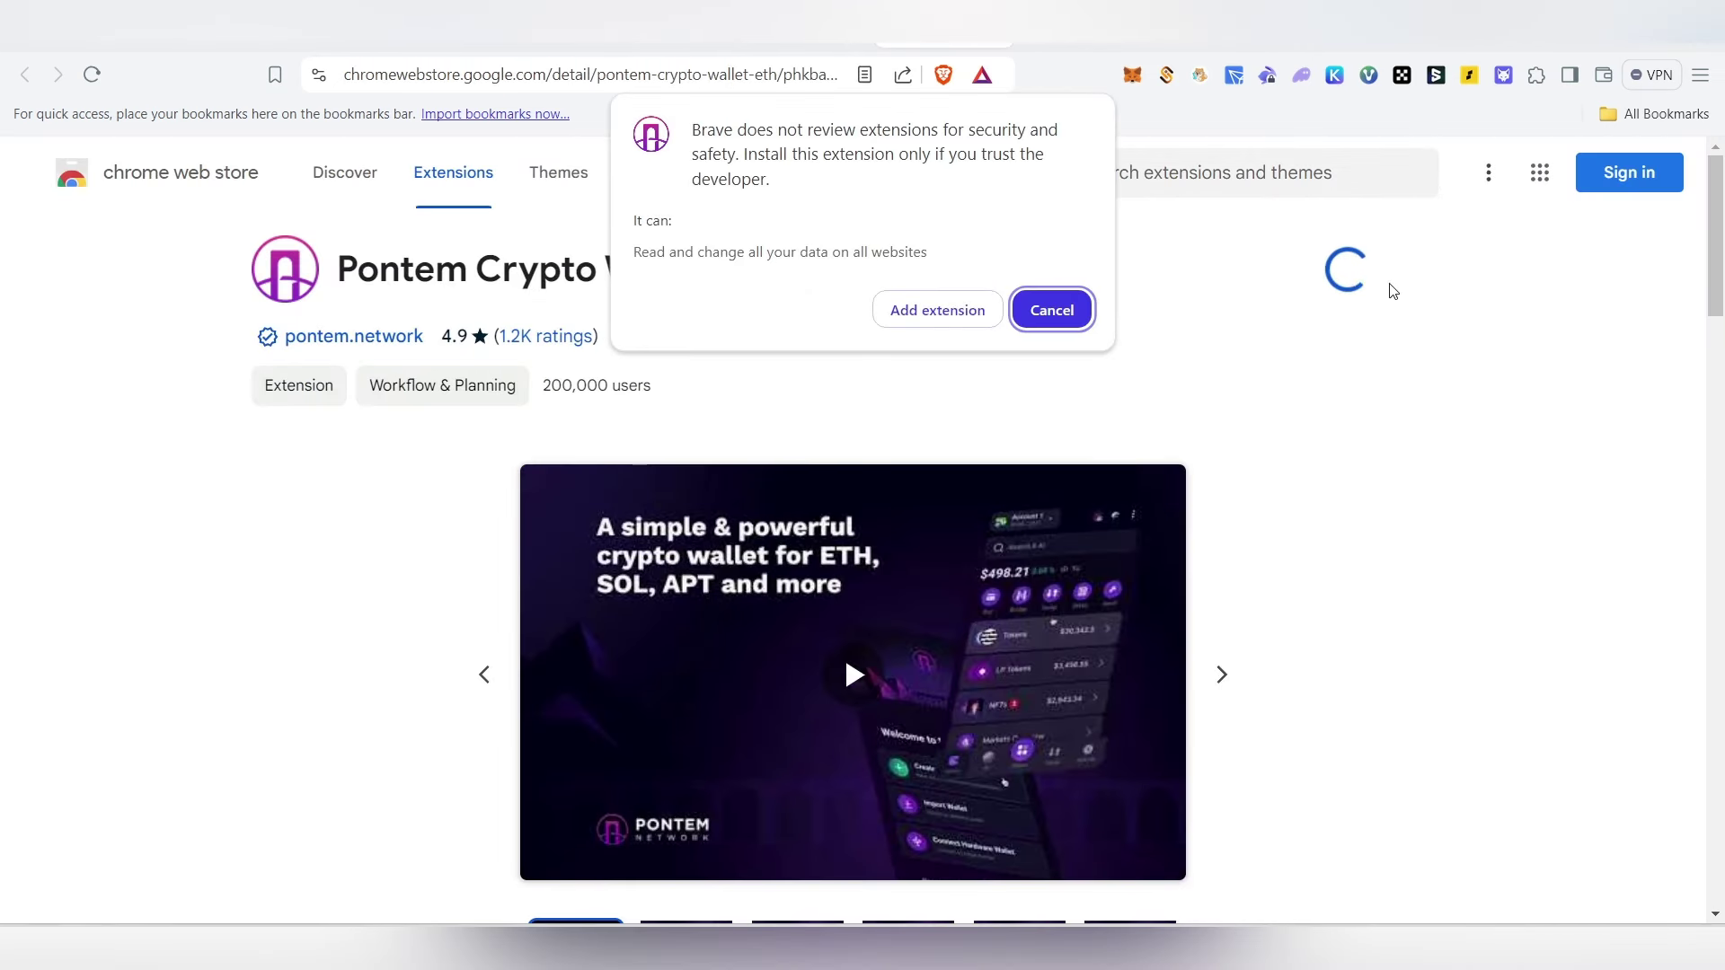
pyautogui.click(952, 310)
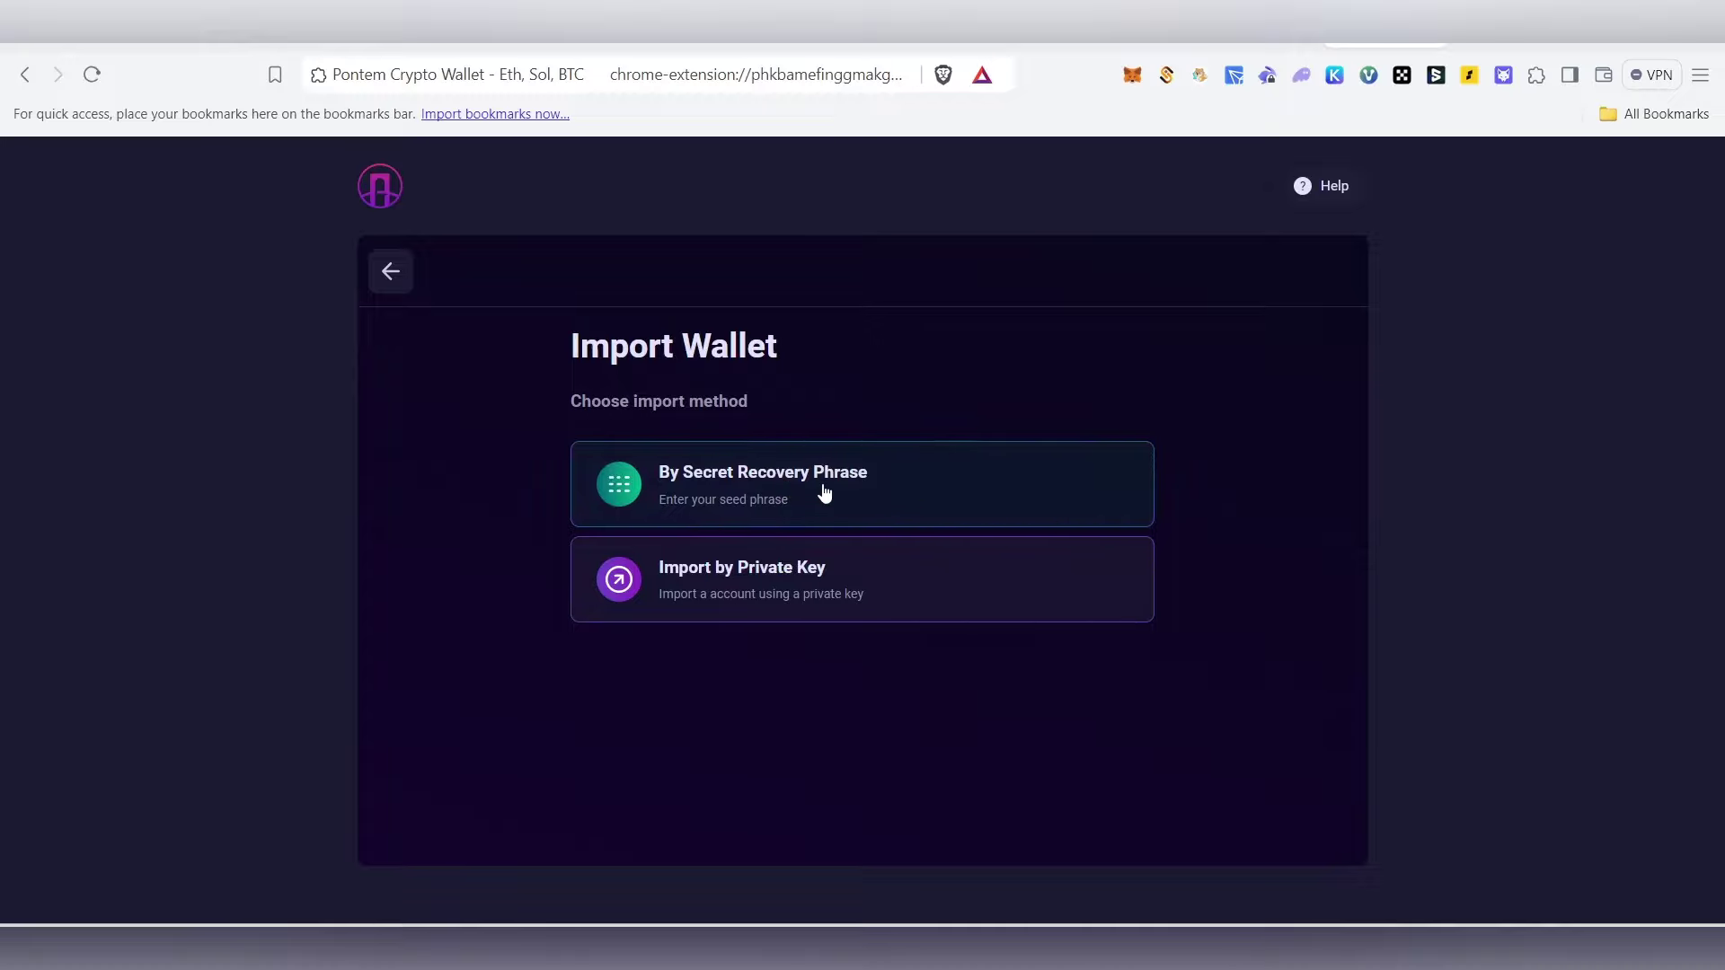
pyautogui.click(821, 492)
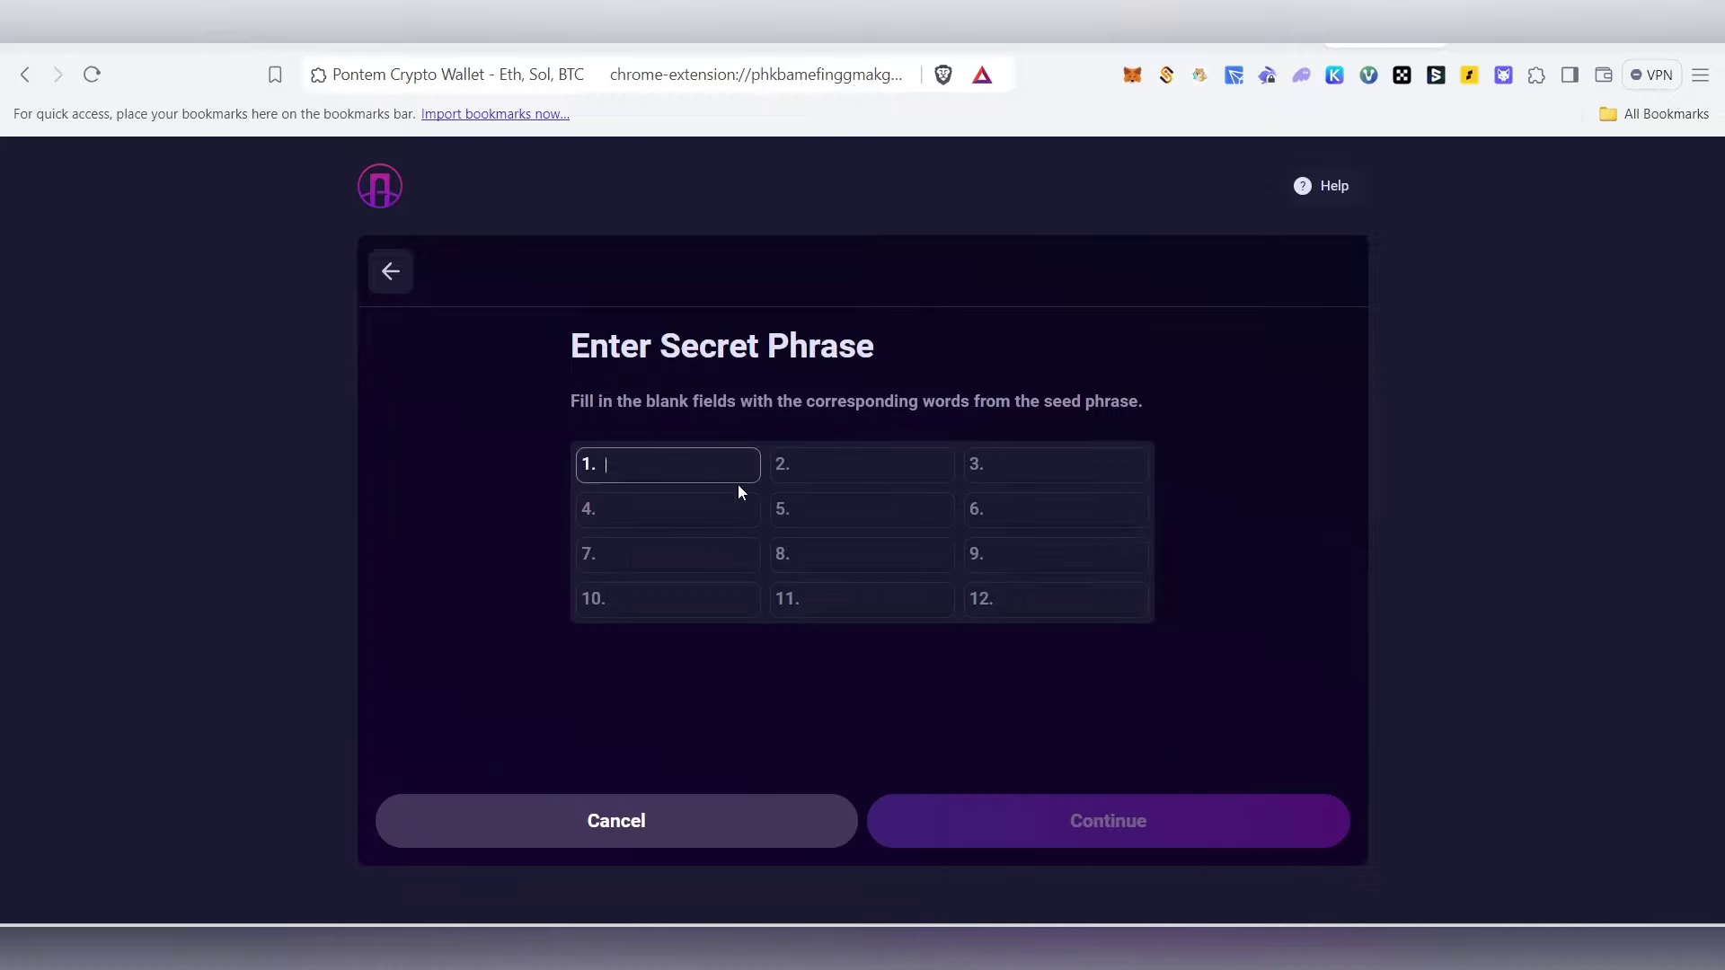
pyautogui.click(1227, 827)
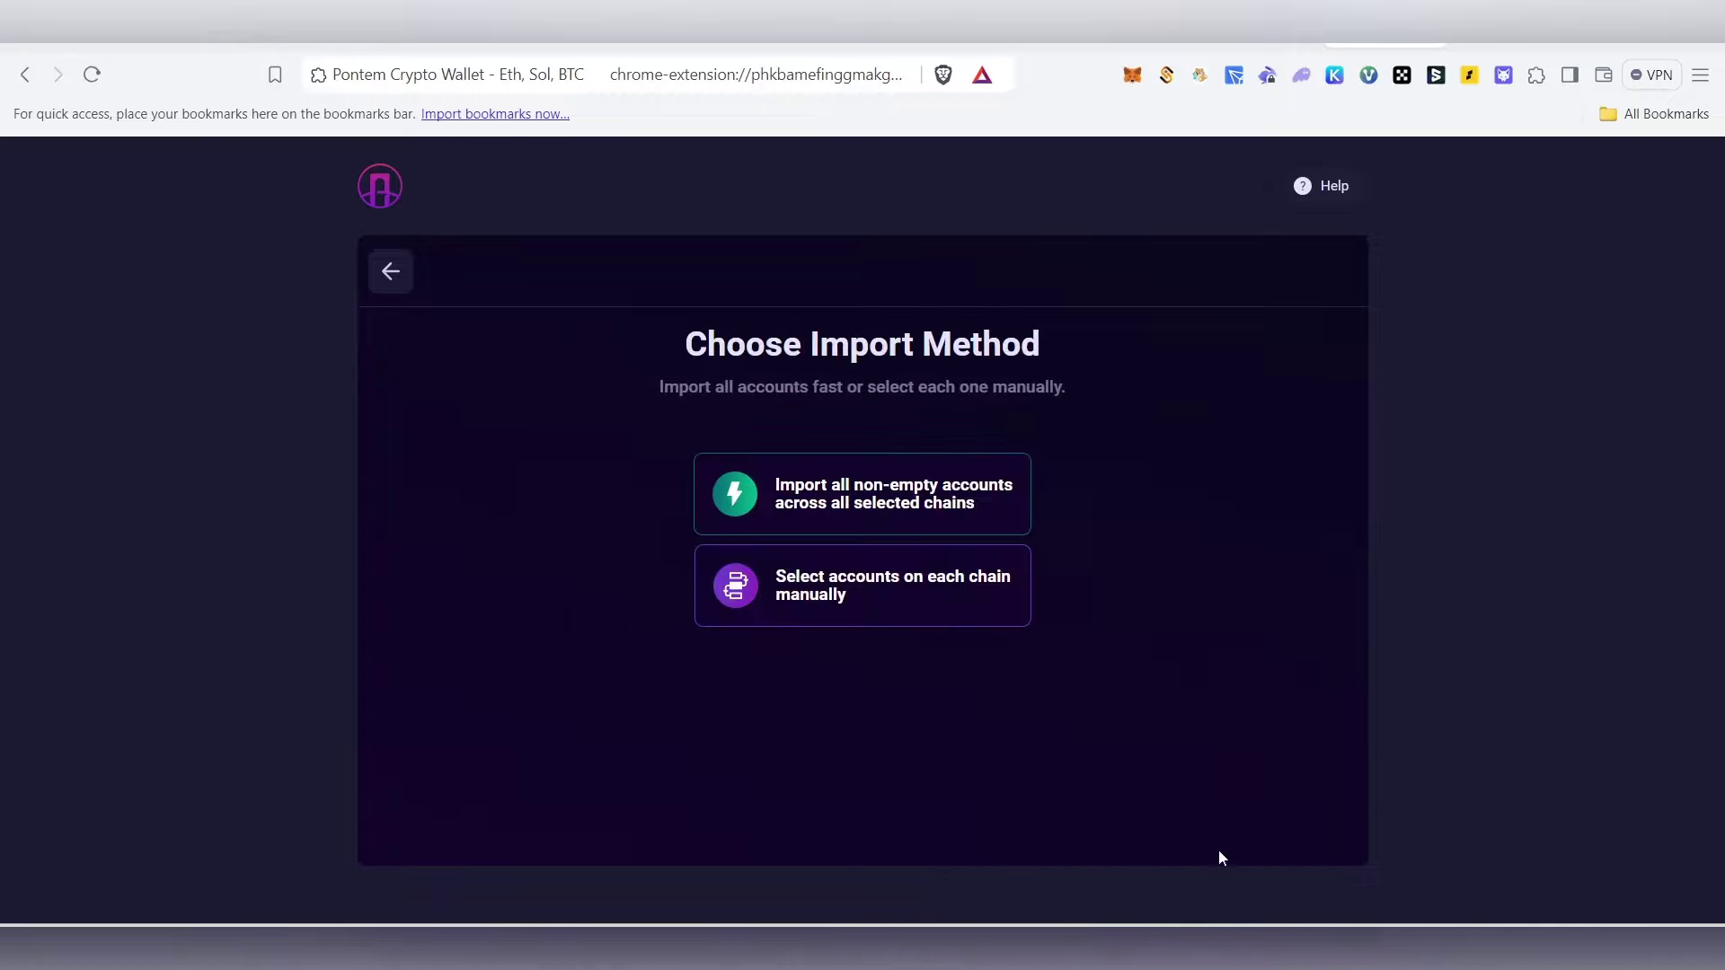
# Finish the Pontem import with accounts selected manually on each chain, create the wallet password, accept the terms of use and skip the welcome tour.
pyautogui.click(959, 571)
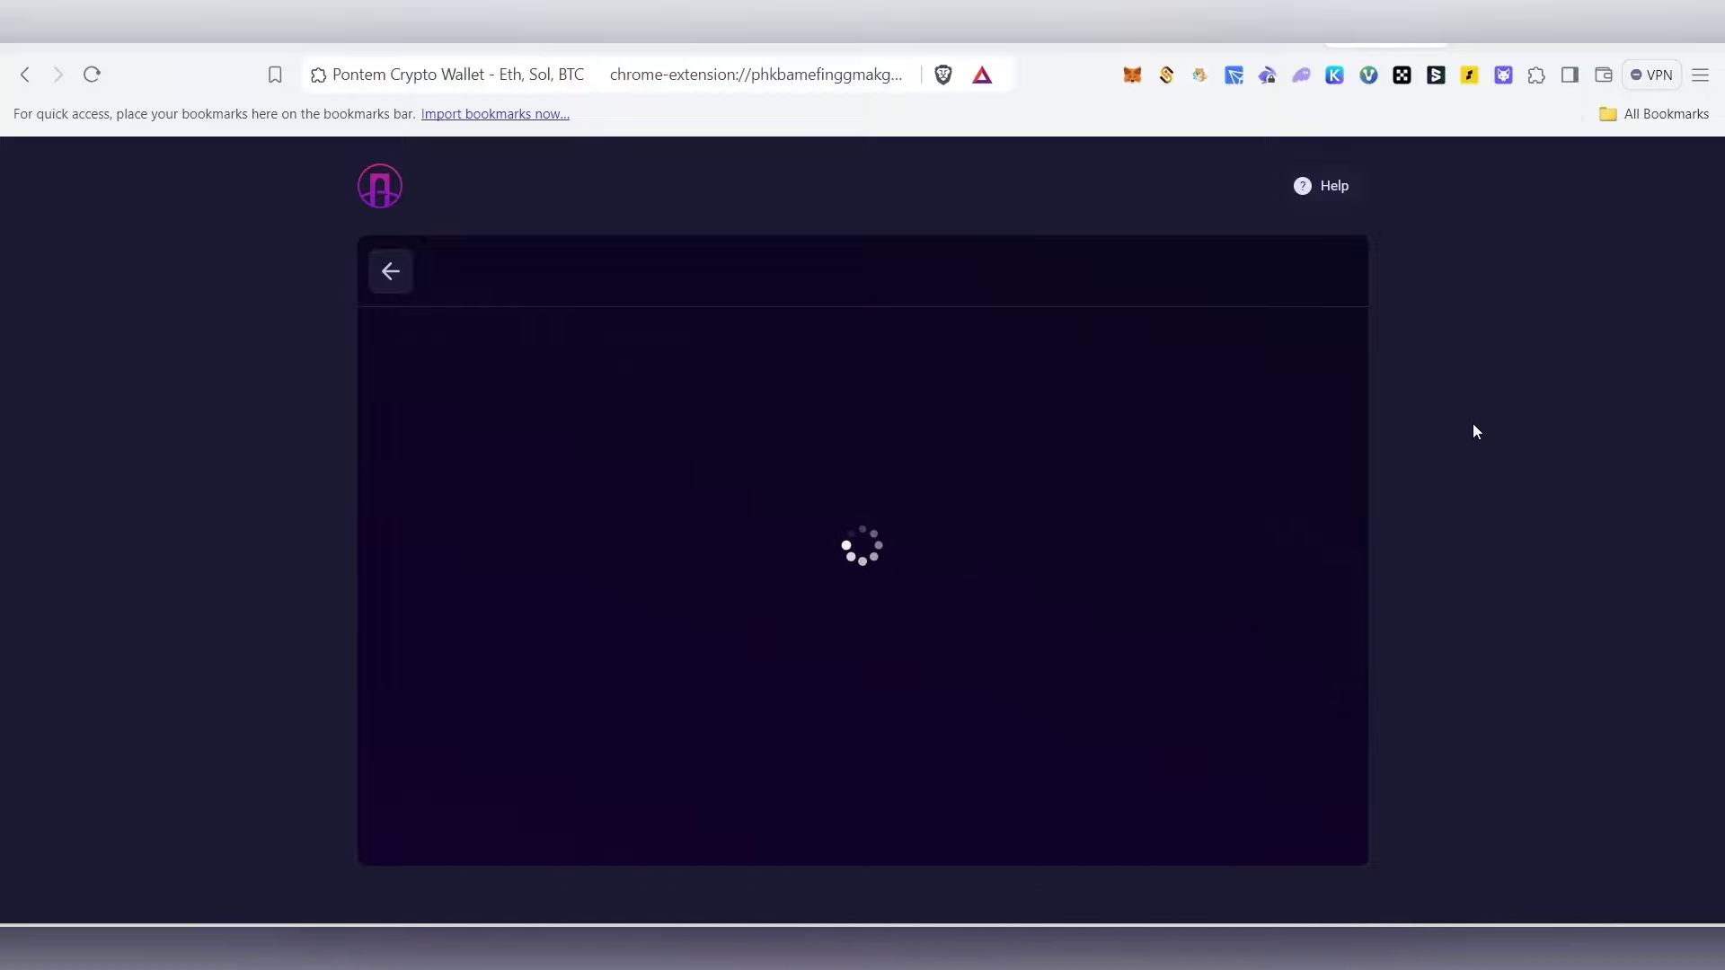
pyautogui.click(821, 476)
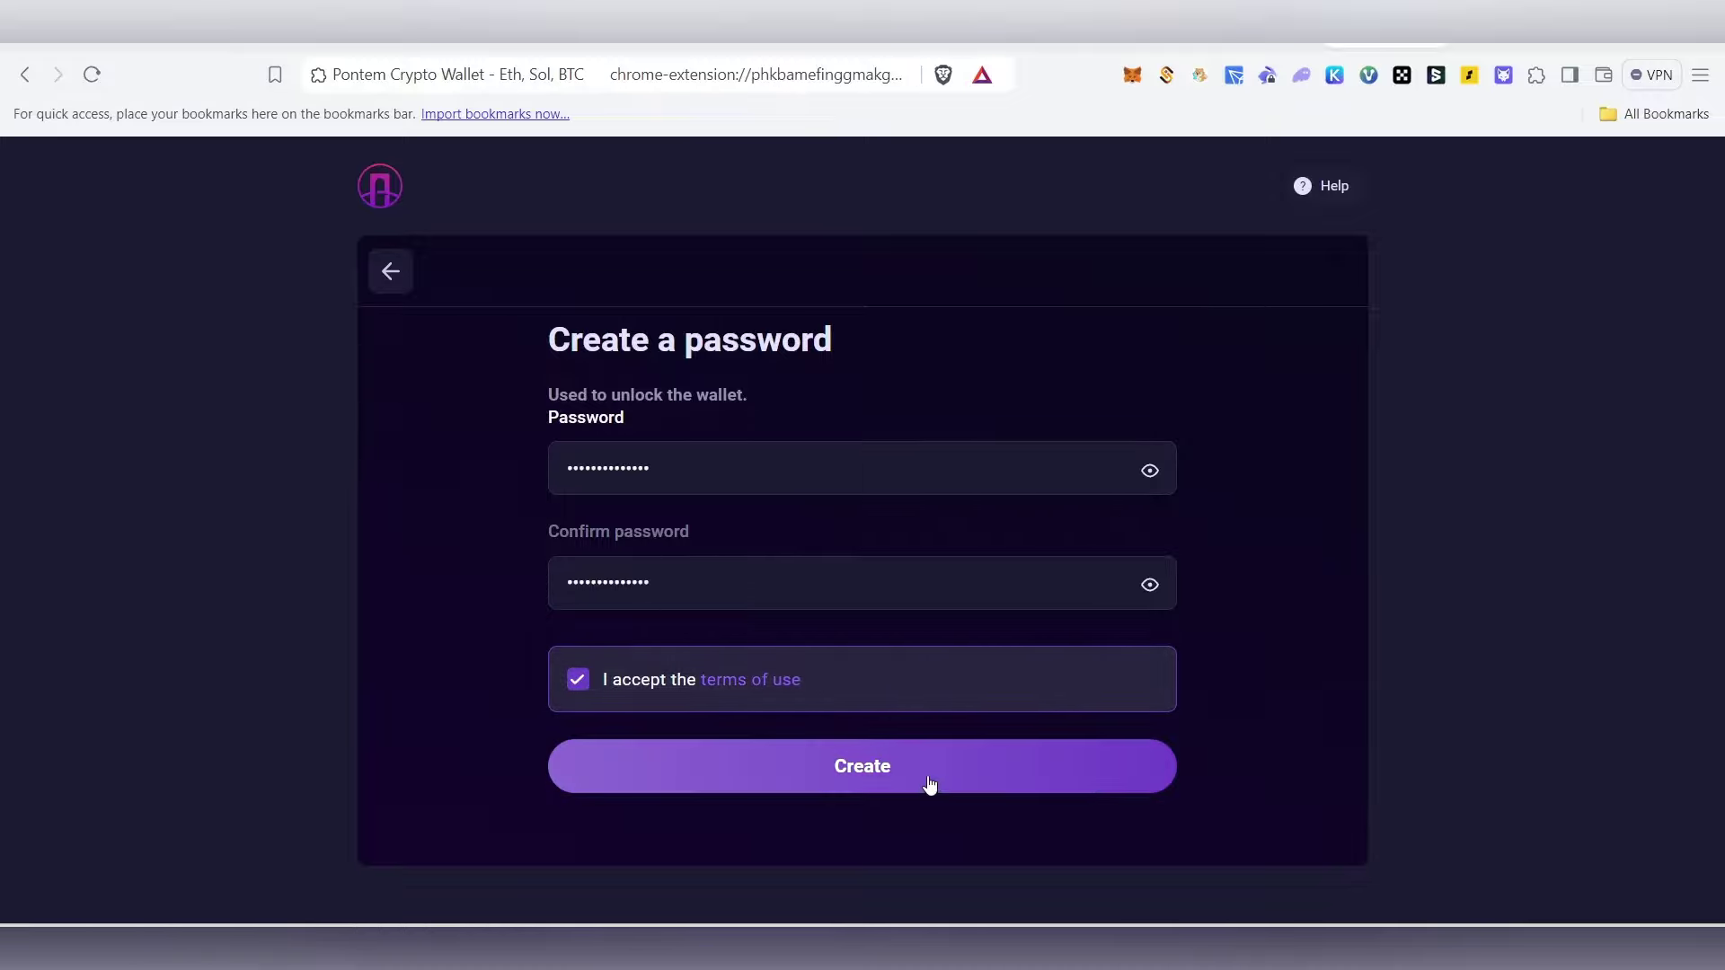
pyautogui.click(928, 784)
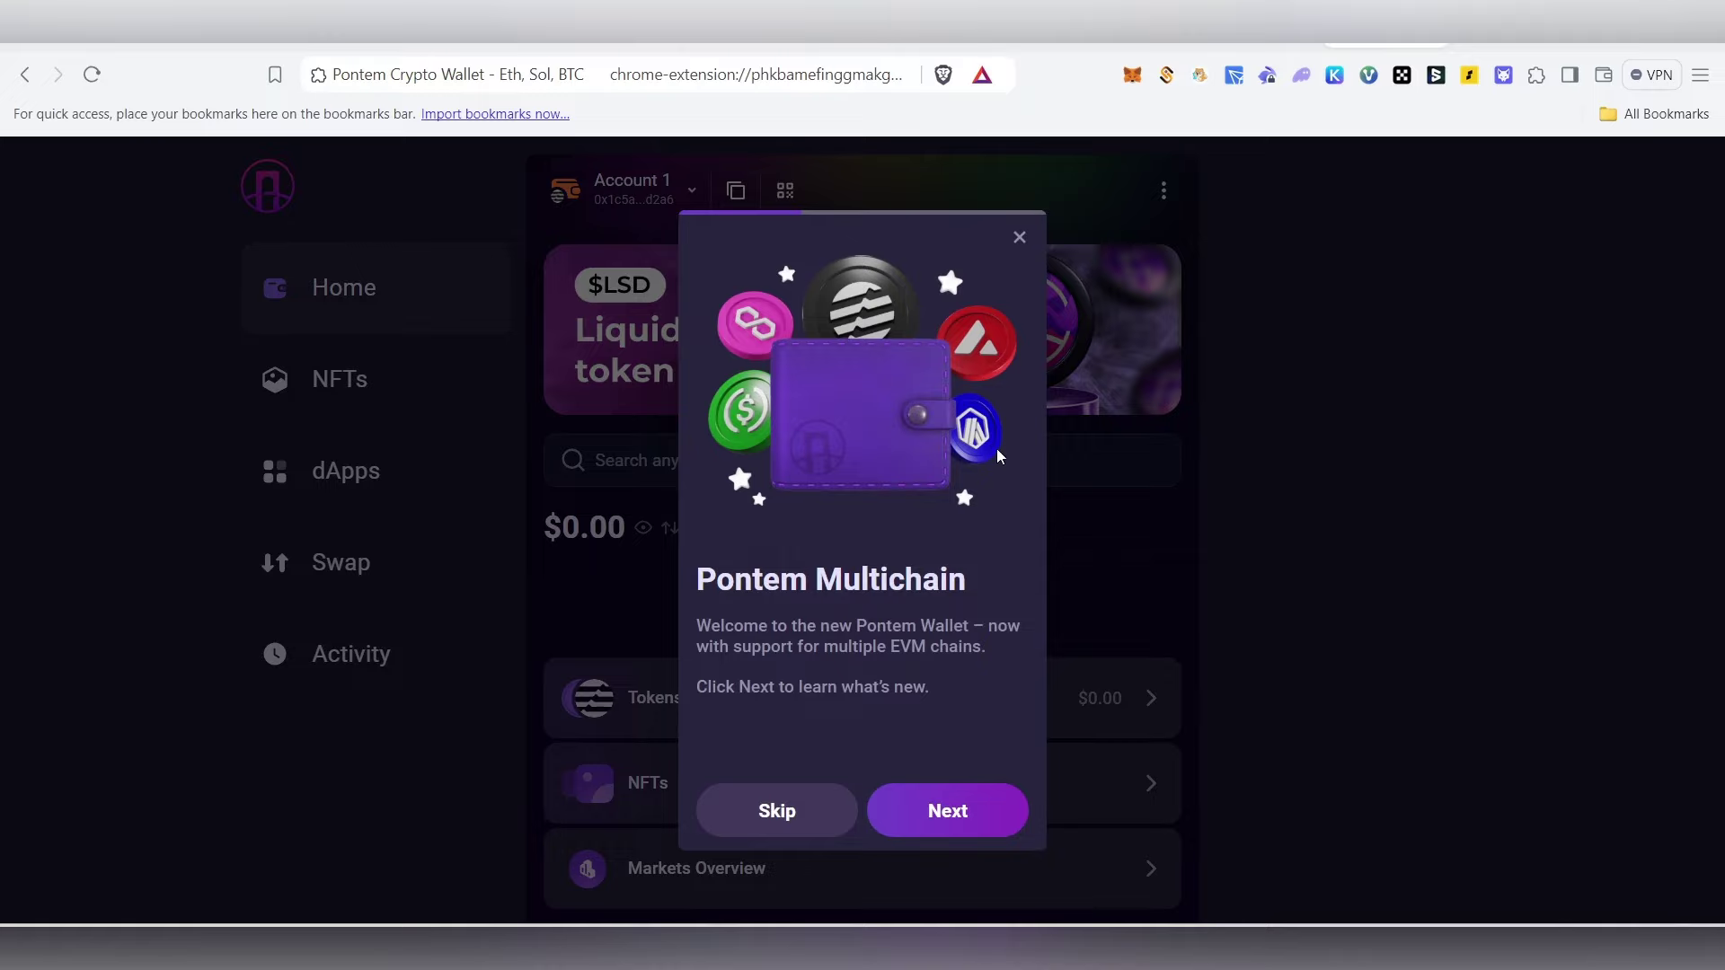
pyautogui.click(833, 821)
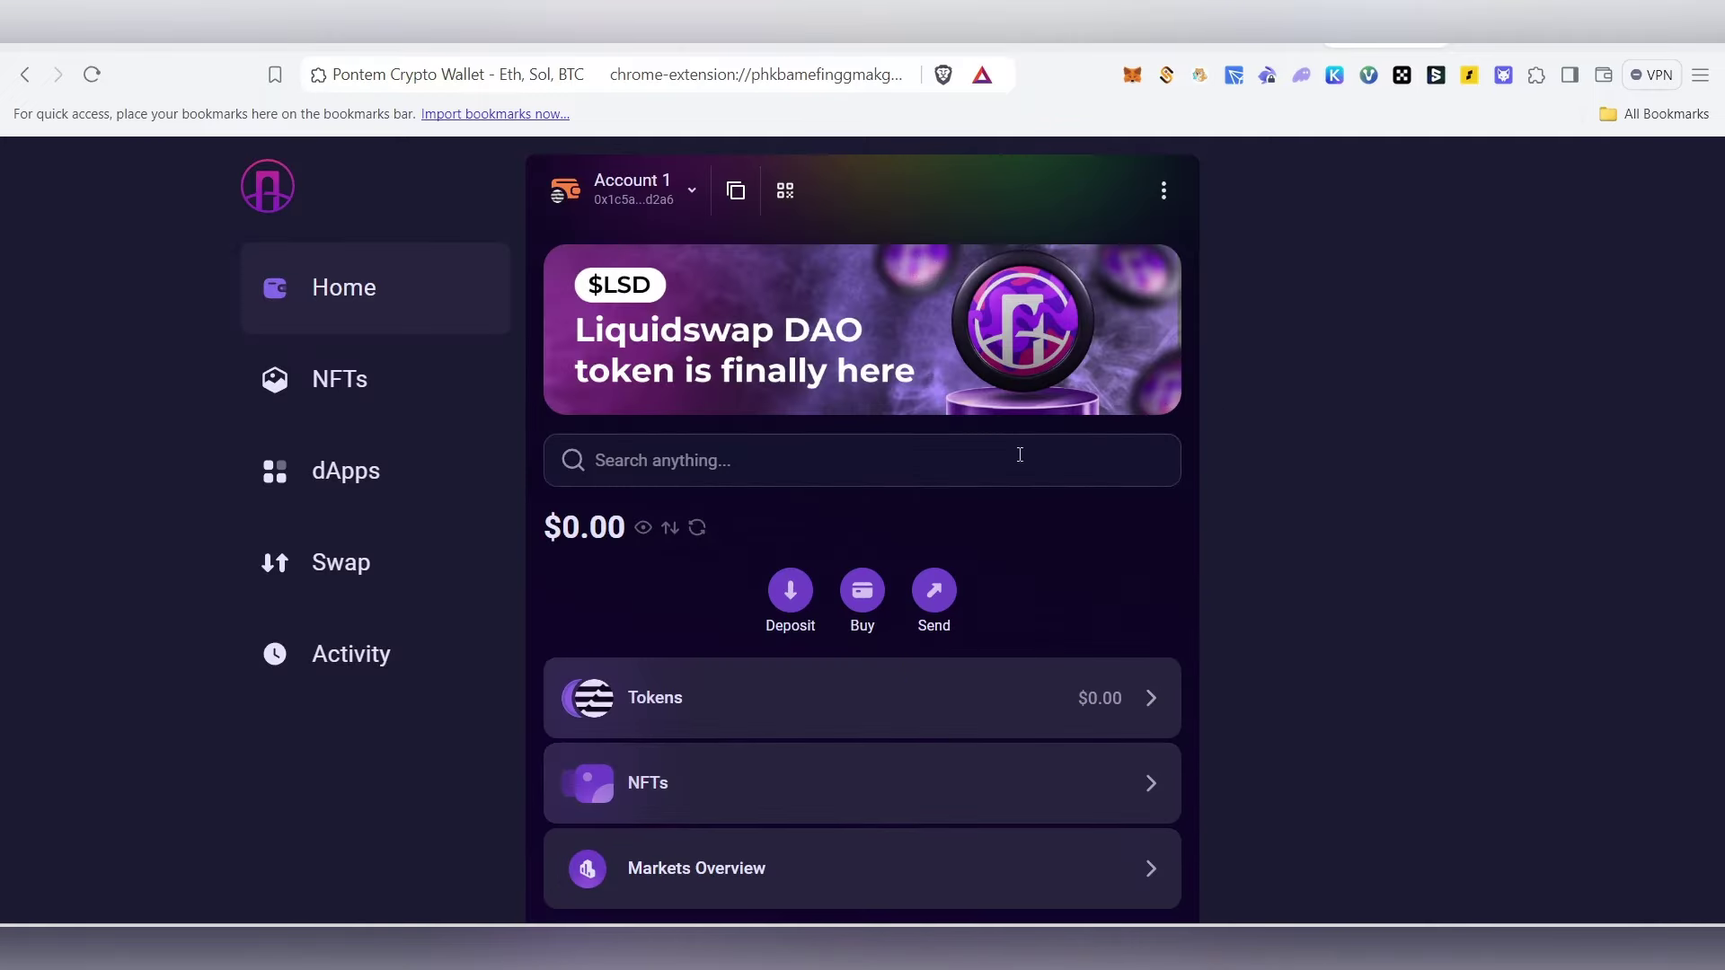
pyautogui.scroll(-1, 886, 585)
pyautogui.scroll(1, 963, 597)
# Return to the Movement testnet page and advance the tutorial past the Apps and Connect Galxe cards to the Parthenon Center card.
pyautogui.hotkey('ctrl', '2')
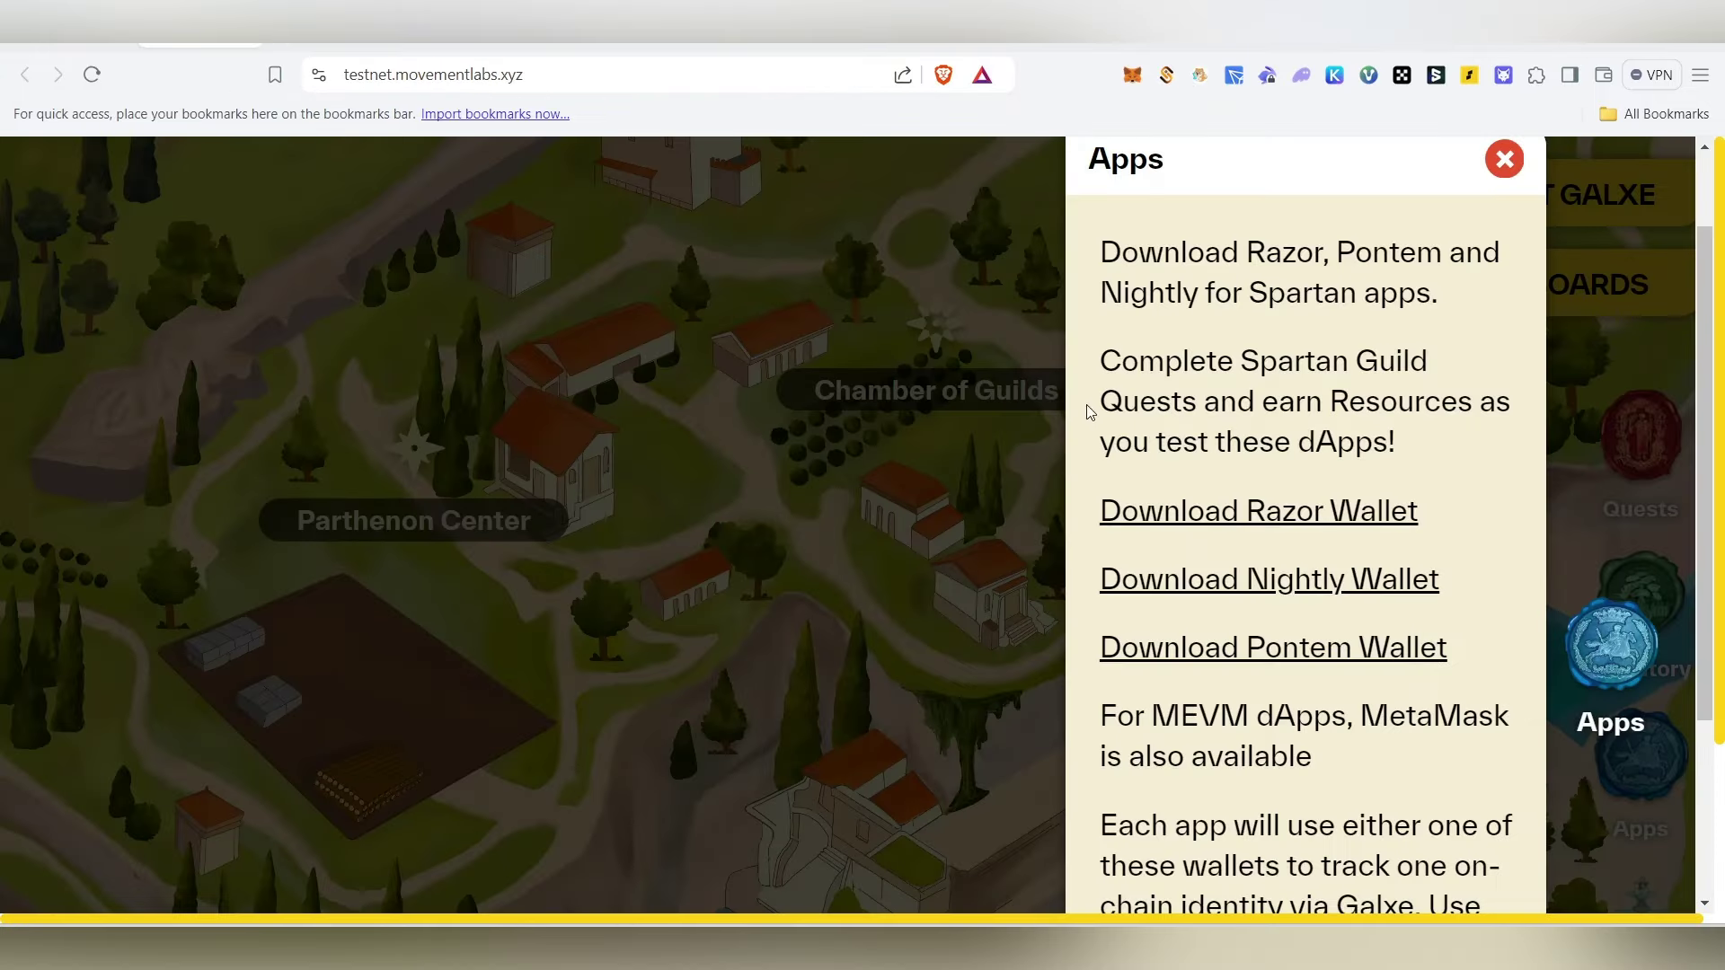
pyautogui.scroll(-3, 1384, 482)
pyautogui.scroll(-2, 1438, 539)
pyautogui.click(1447, 864)
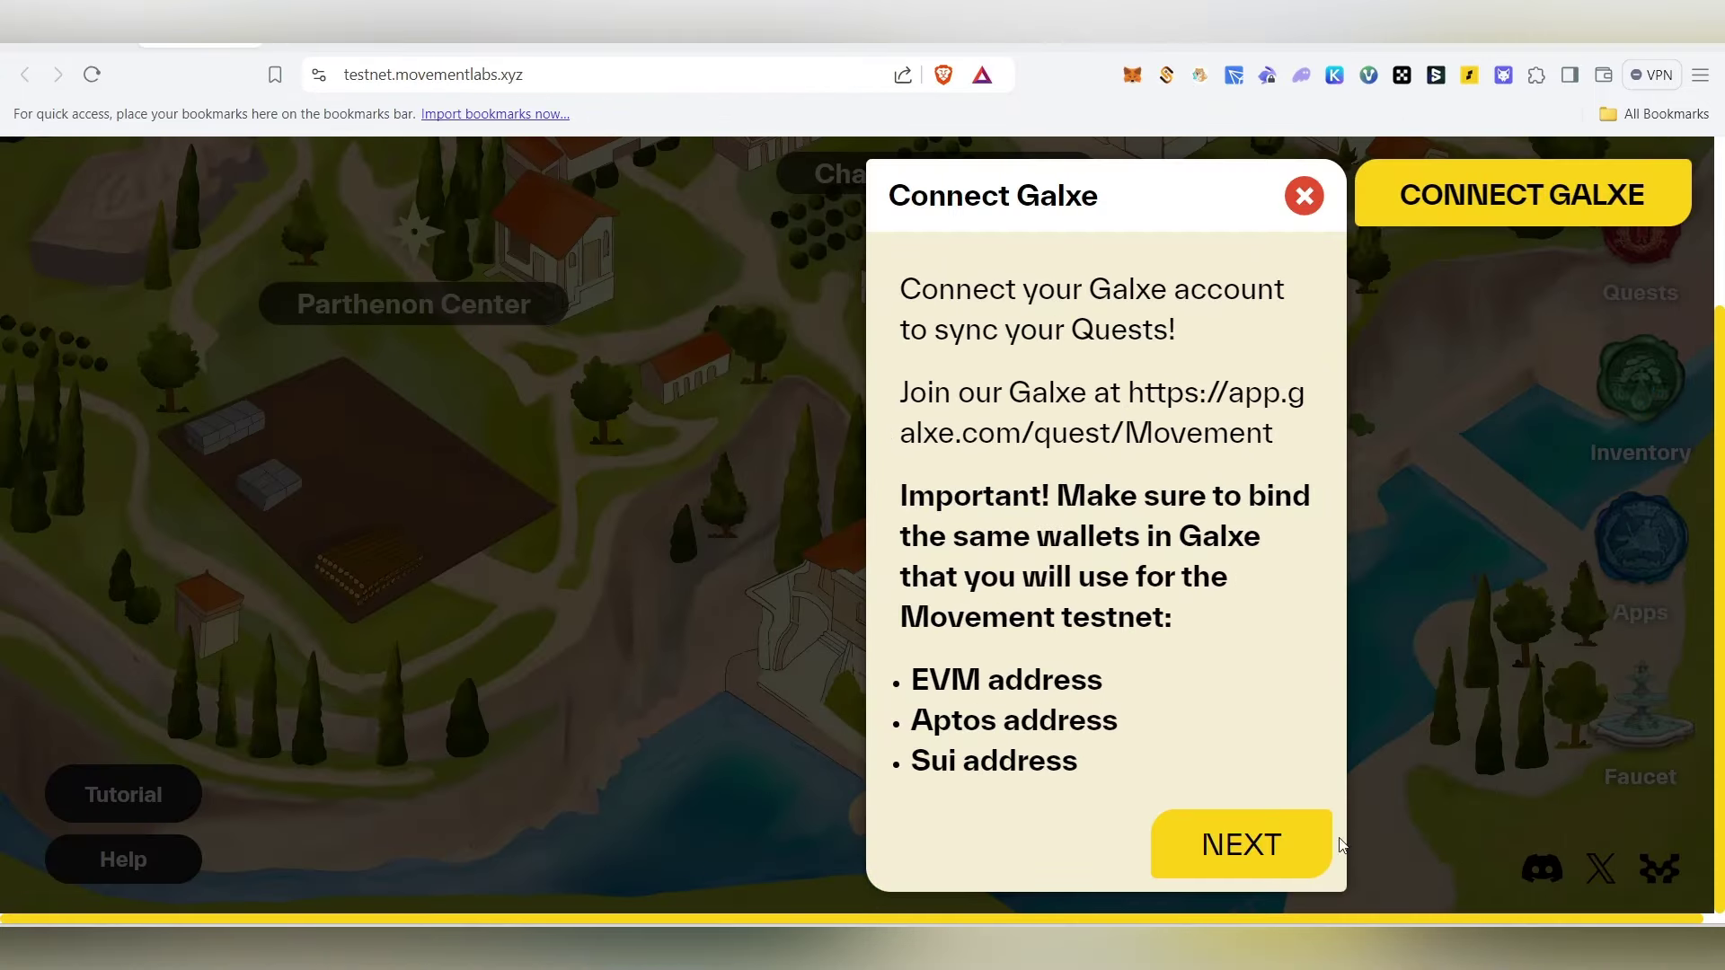
pyautogui.click(1295, 844)
pyautogui.click(1203, 778)
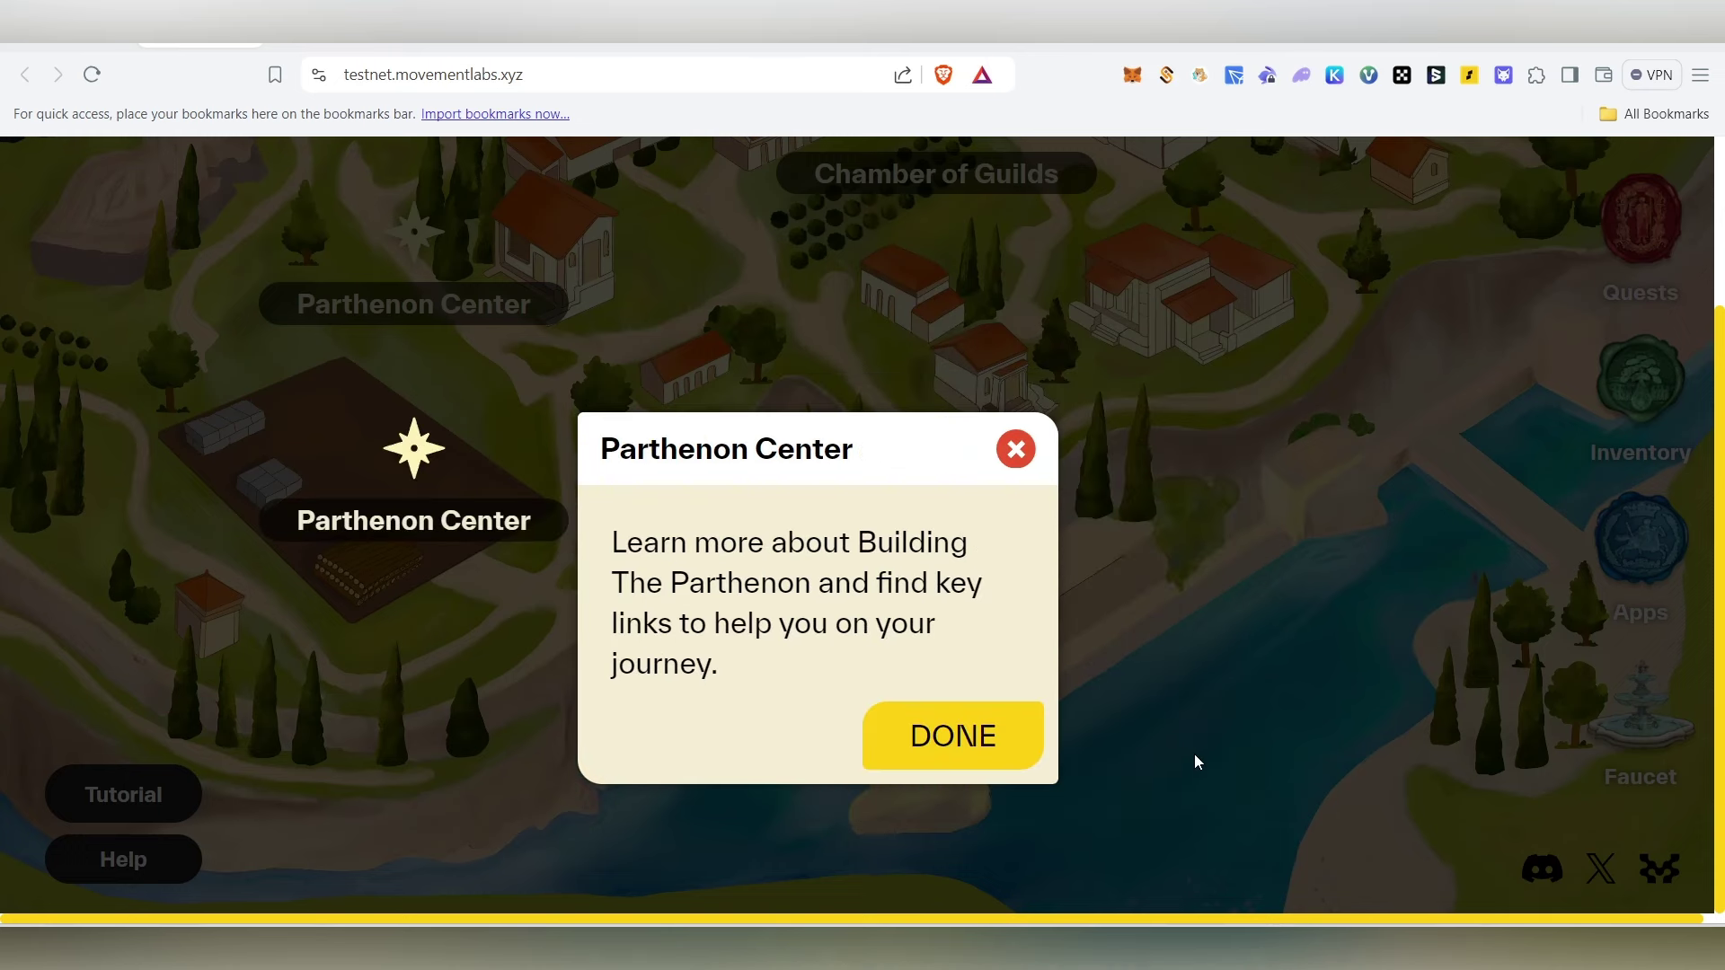
# Finish the Movement testnet tutorial, connect Galxe and authorize Movement to access the Galxe account.
pyautogui.click(951, 743)
pyautogui.scroll(2, 1130, 665)
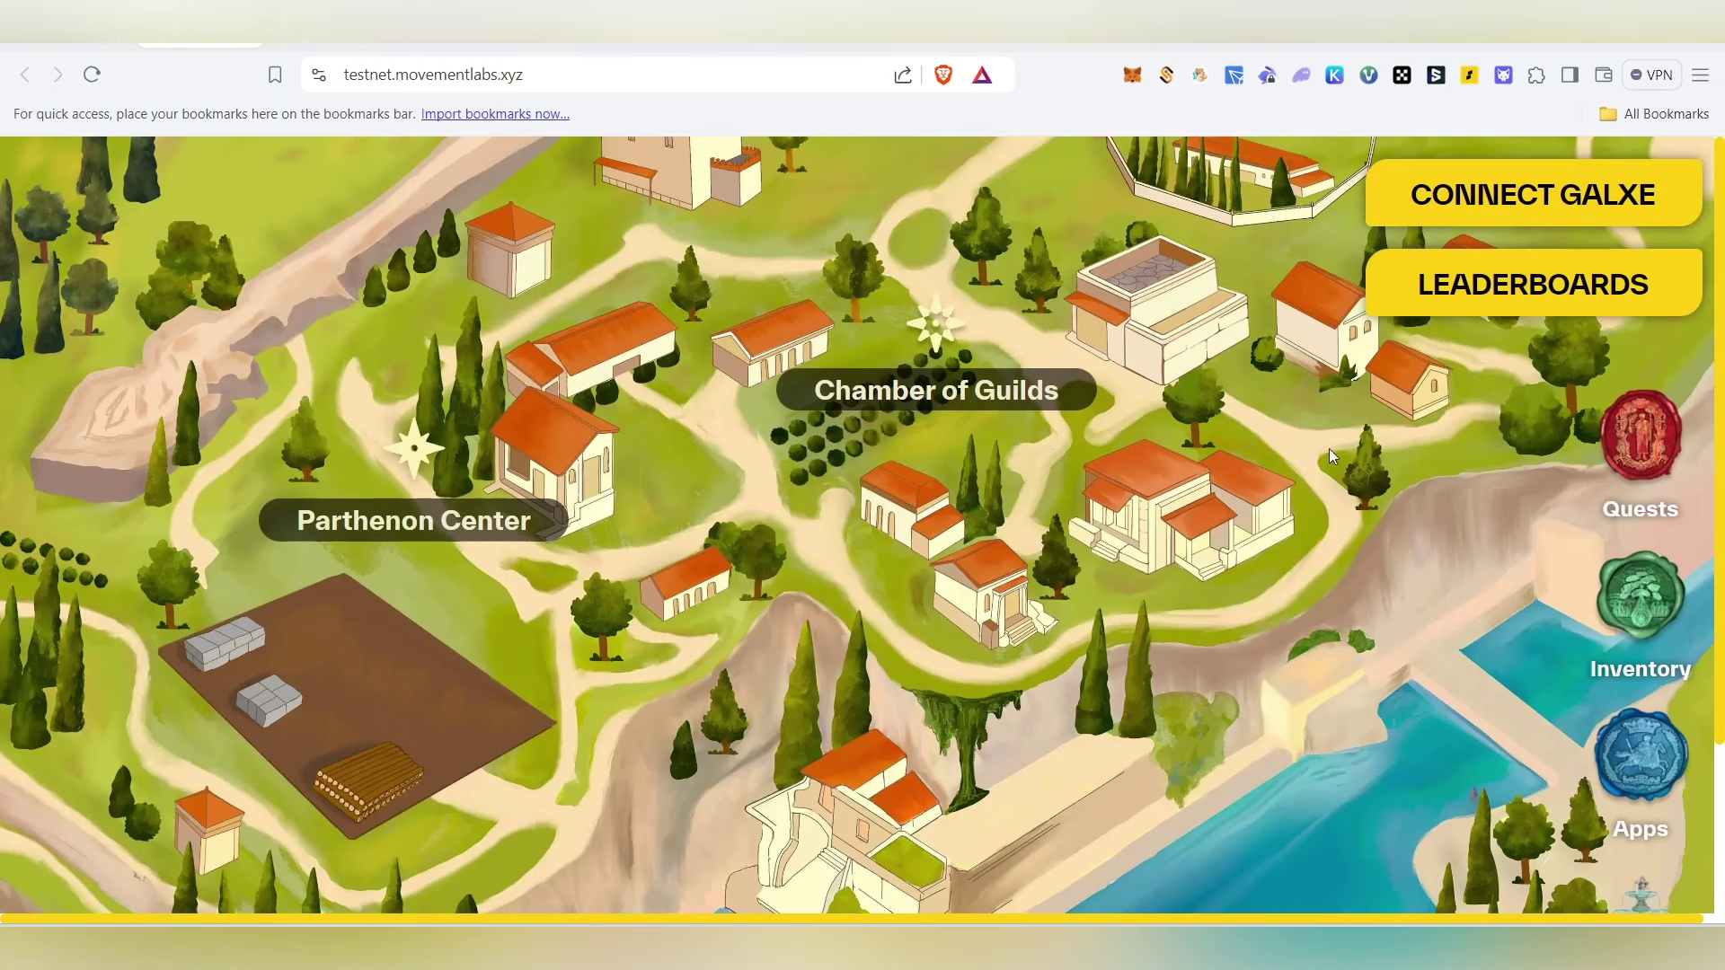
pyautogui.click(1505, 216)
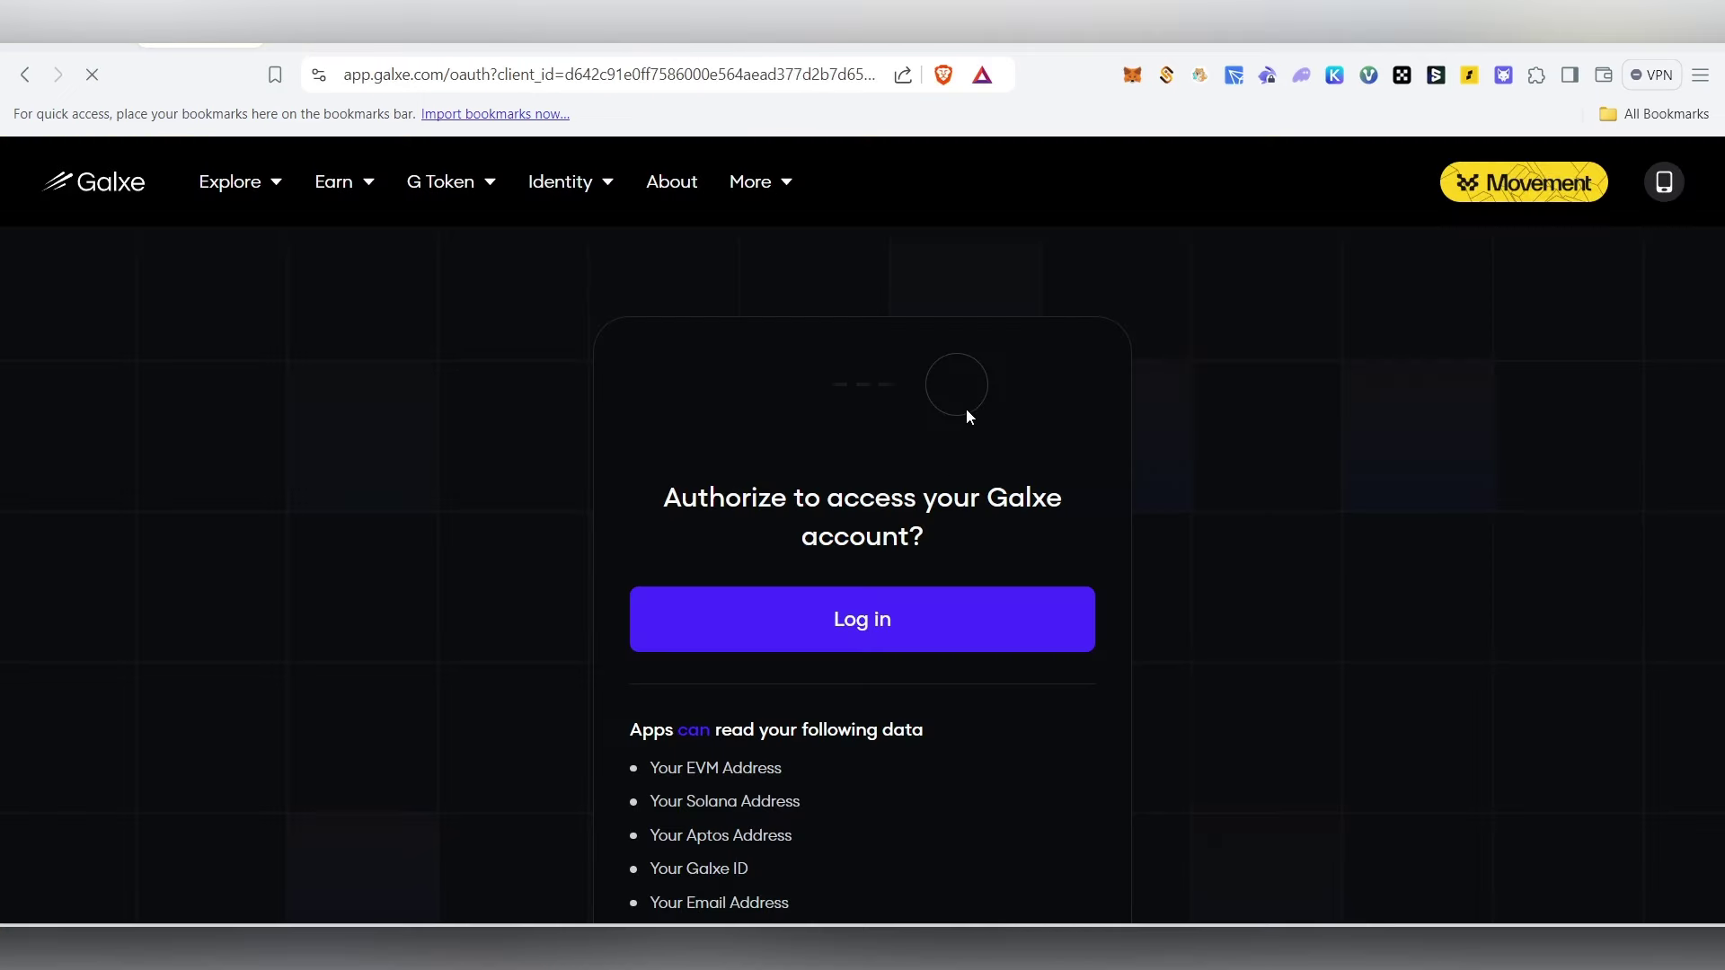
pyautogui.scroll(-1, 982, 620)
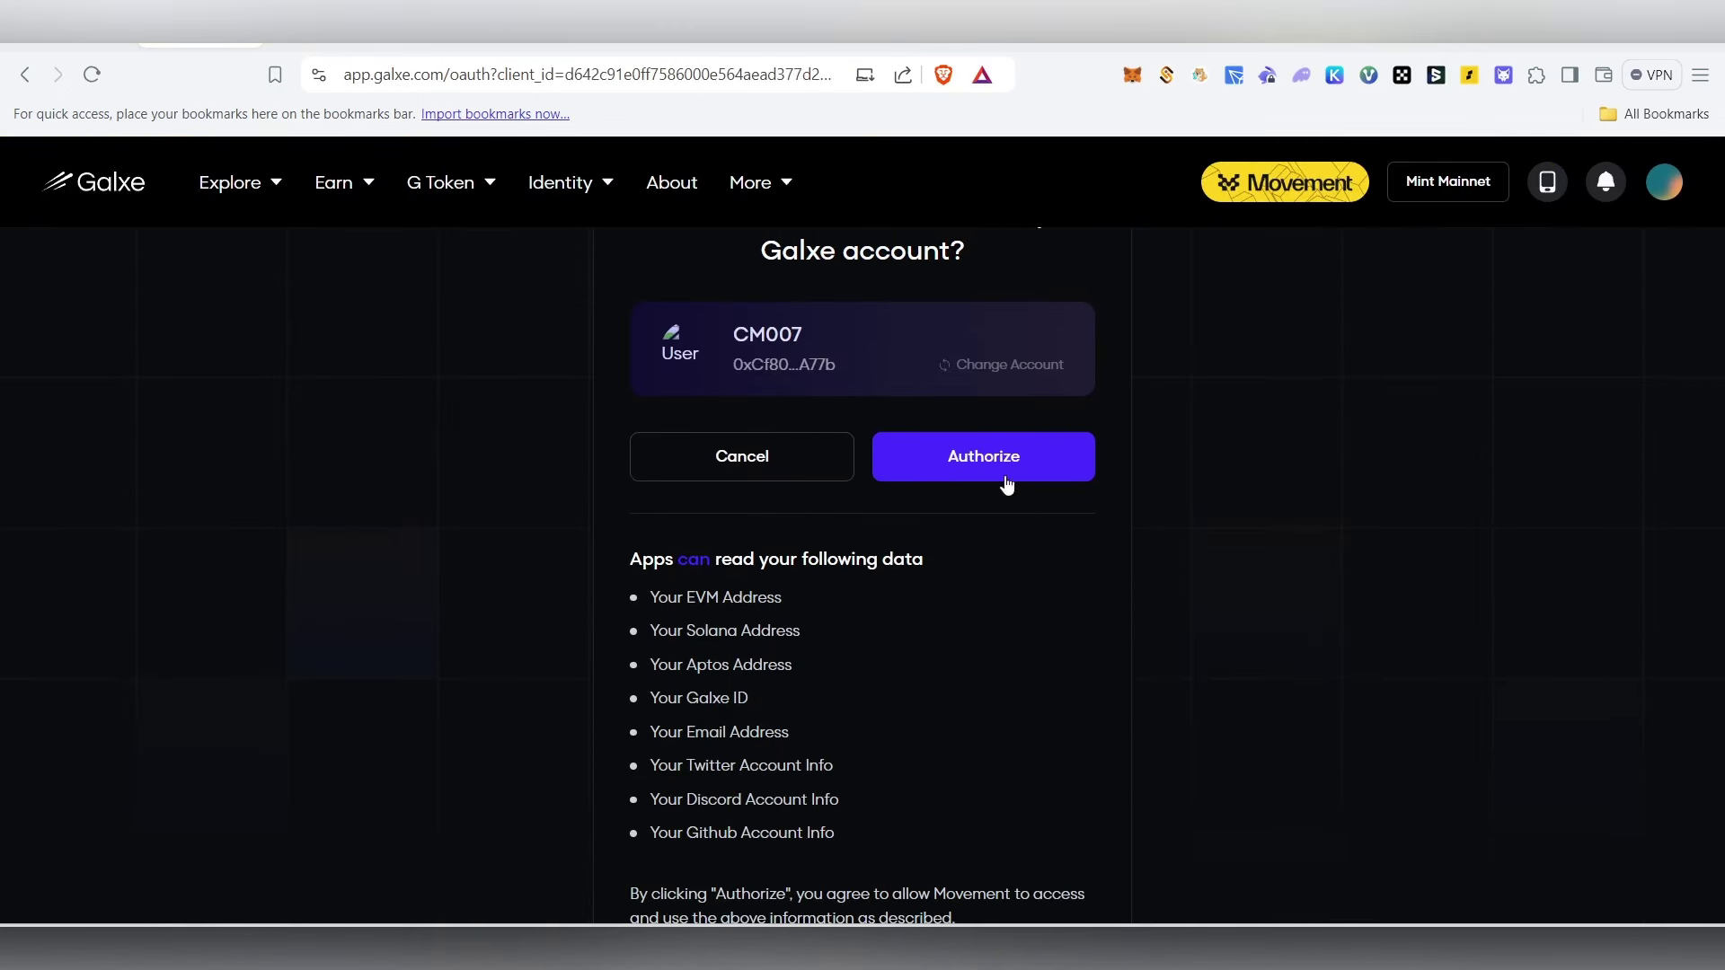
pyautogui.click(1007, 460)
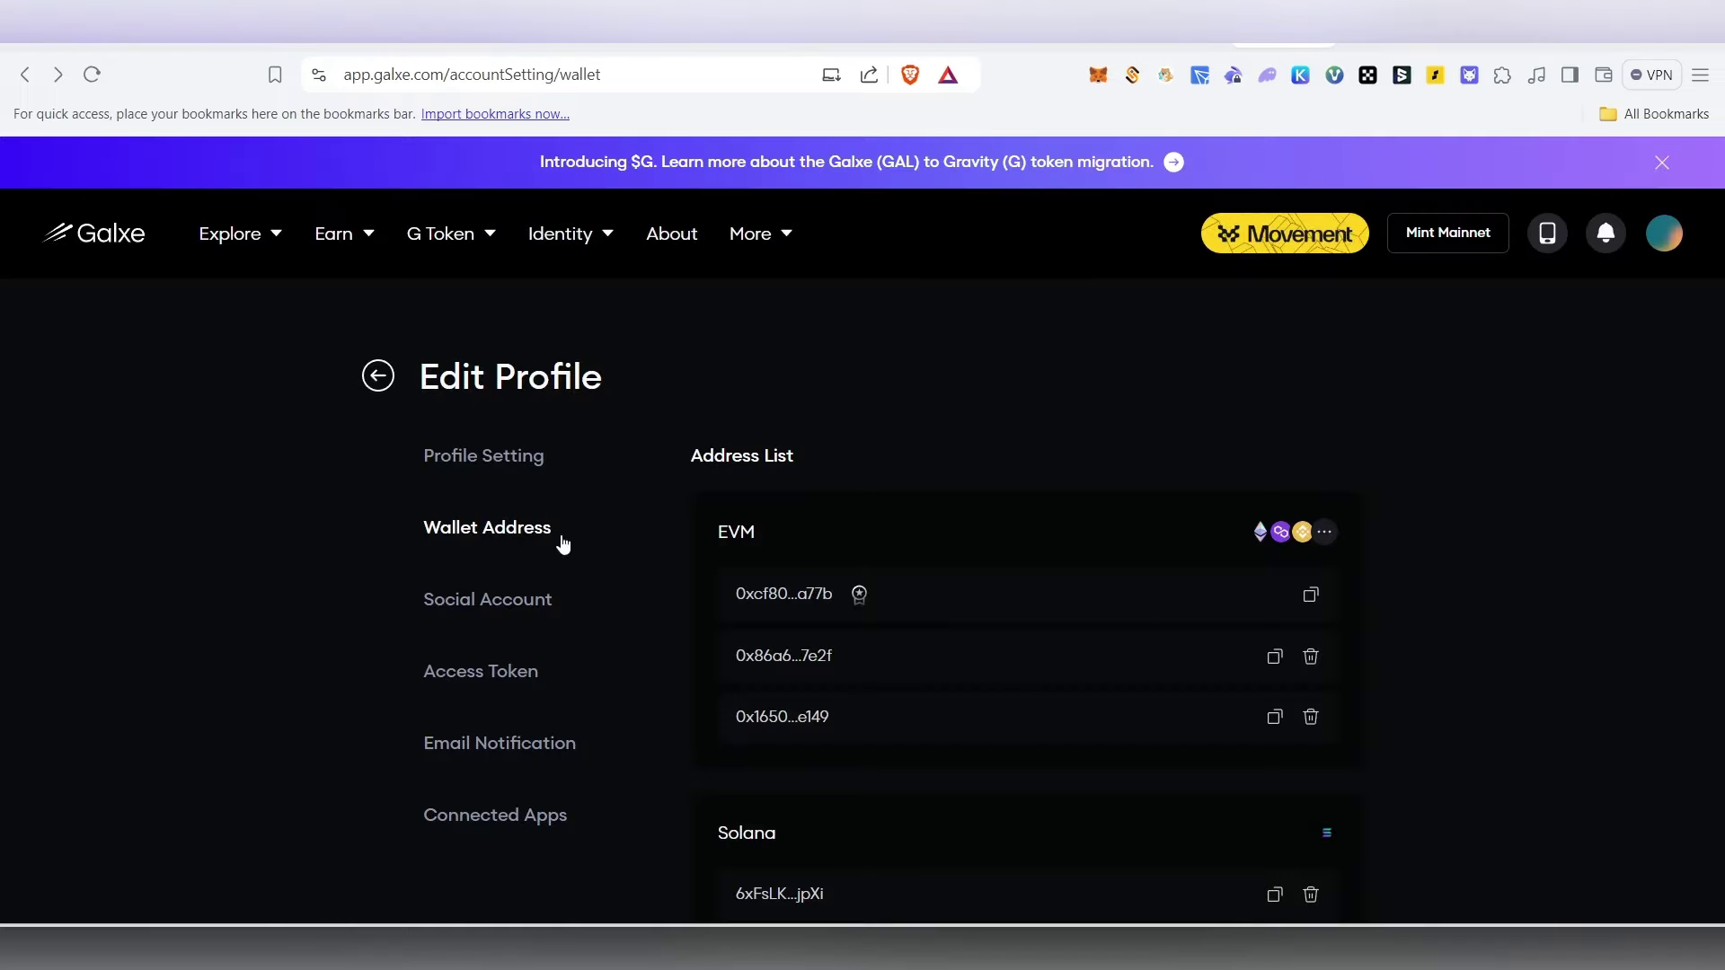
# Add an Aptos address to the Galxe profile with the Pontem wallet and sign the confirmation message.
pyautogui.scroll(-8, 635, 582)
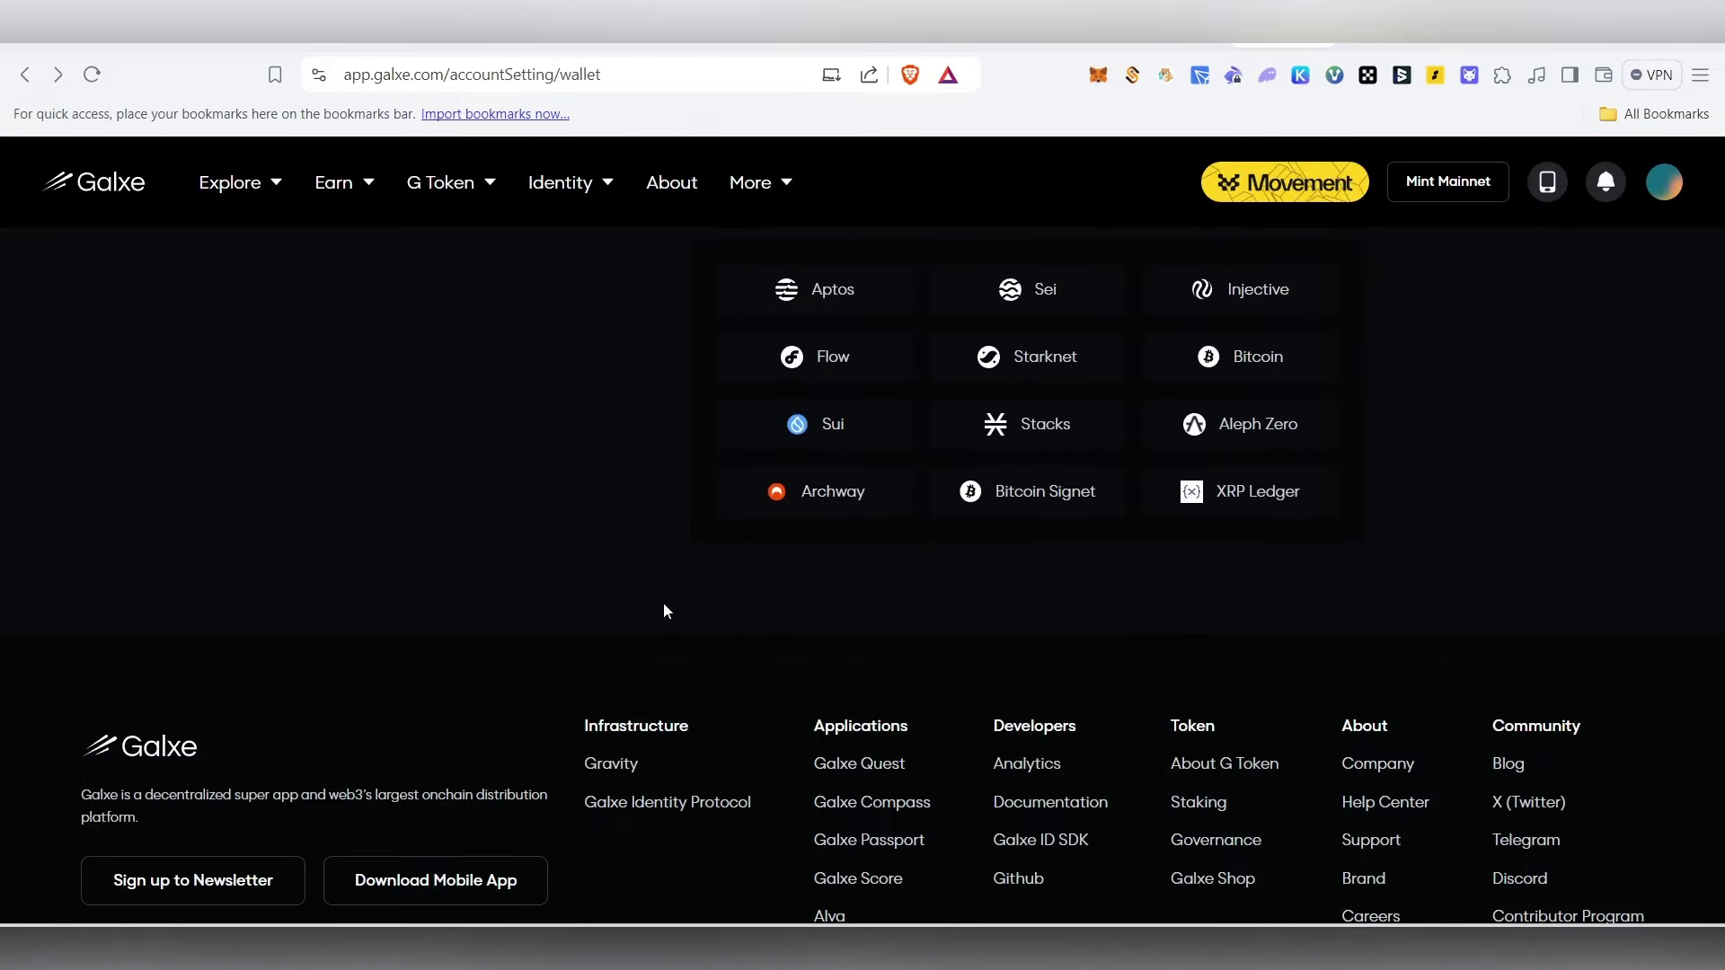
pyautogui.scroll(3, 666, 611)
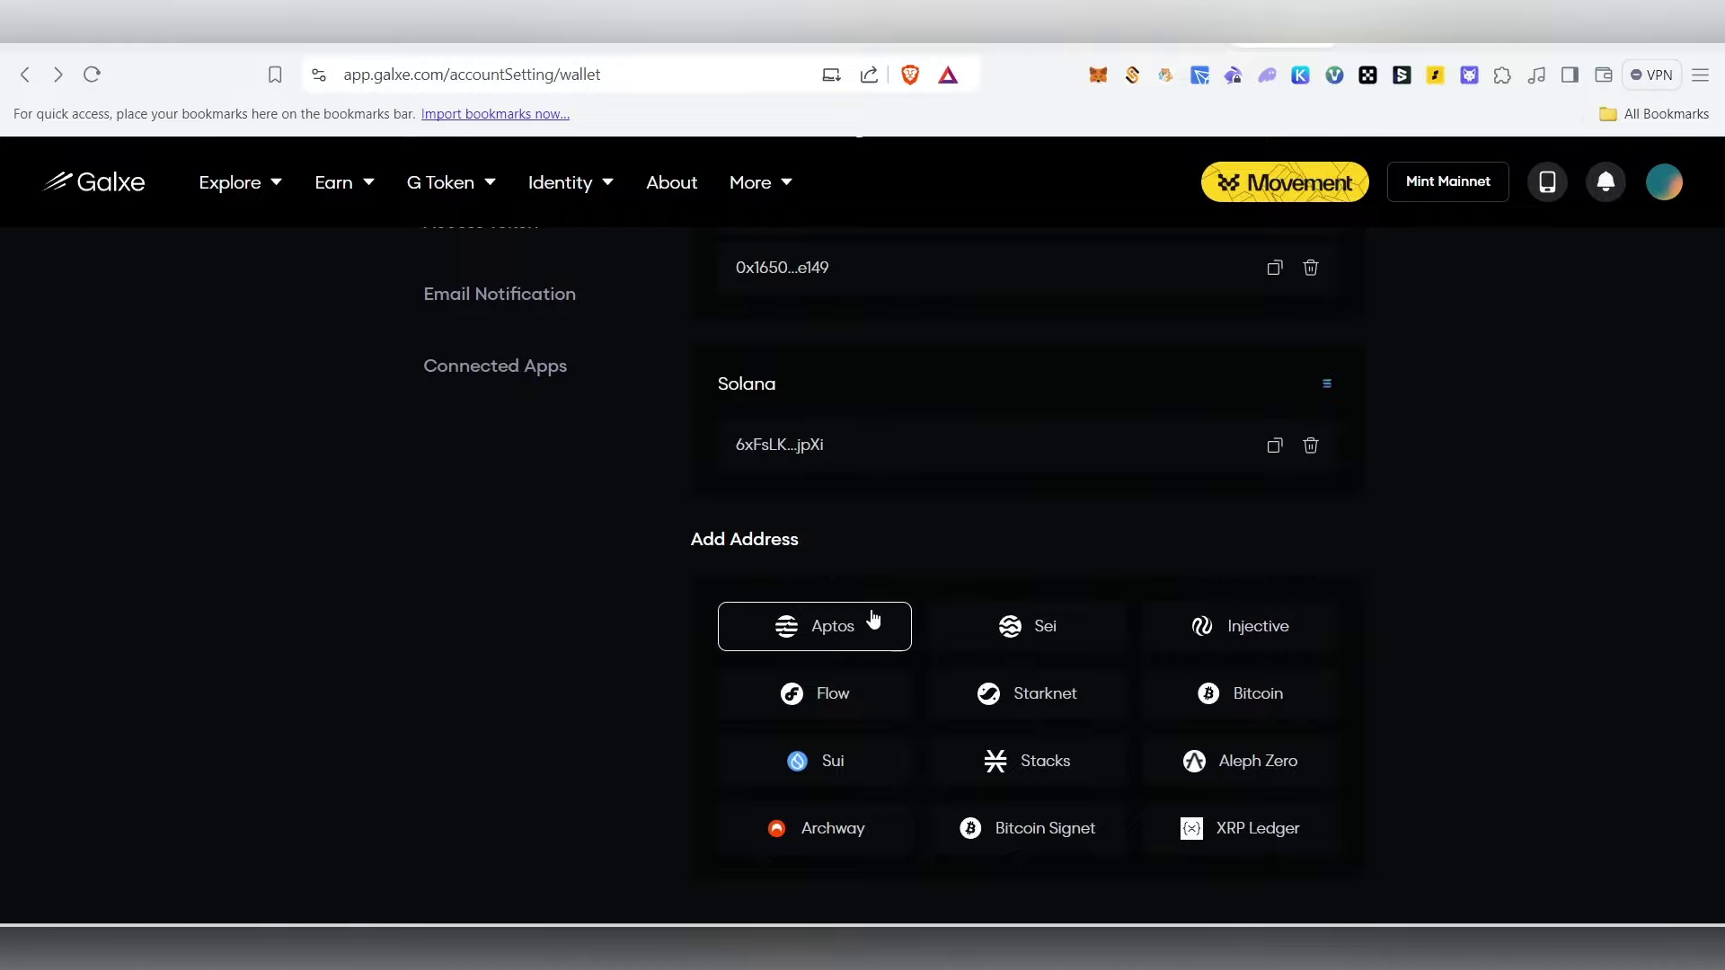
pyautogui.click(870, 620)
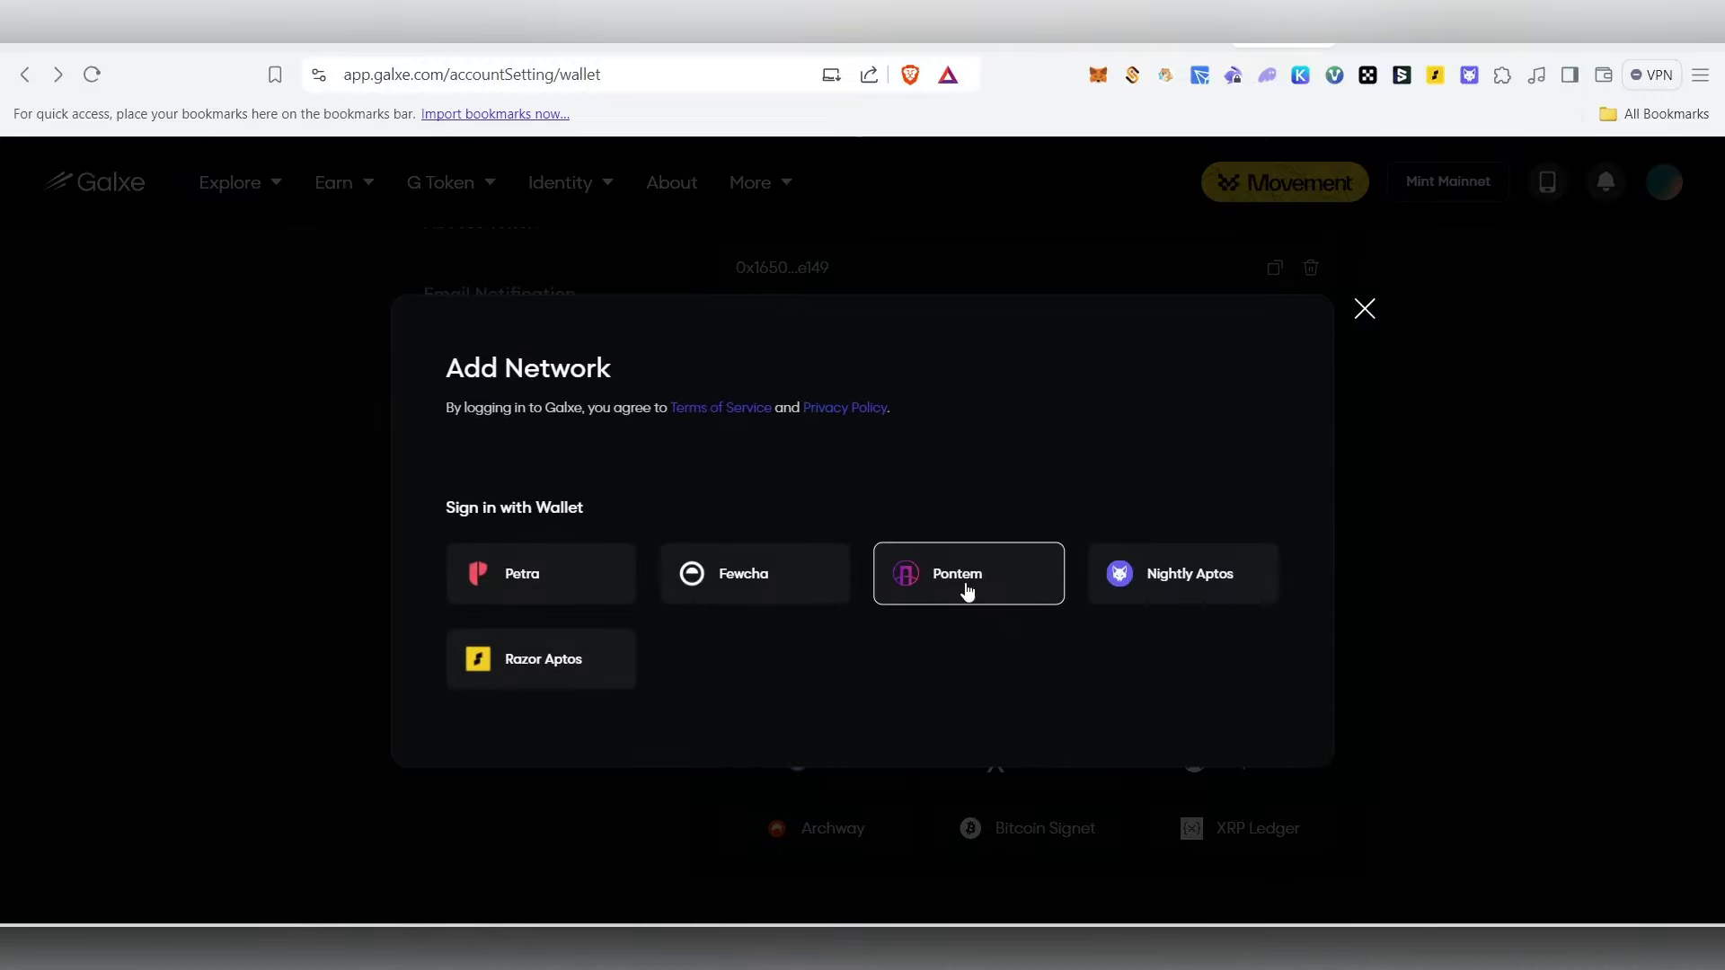
pyautogui.click(965, 591)
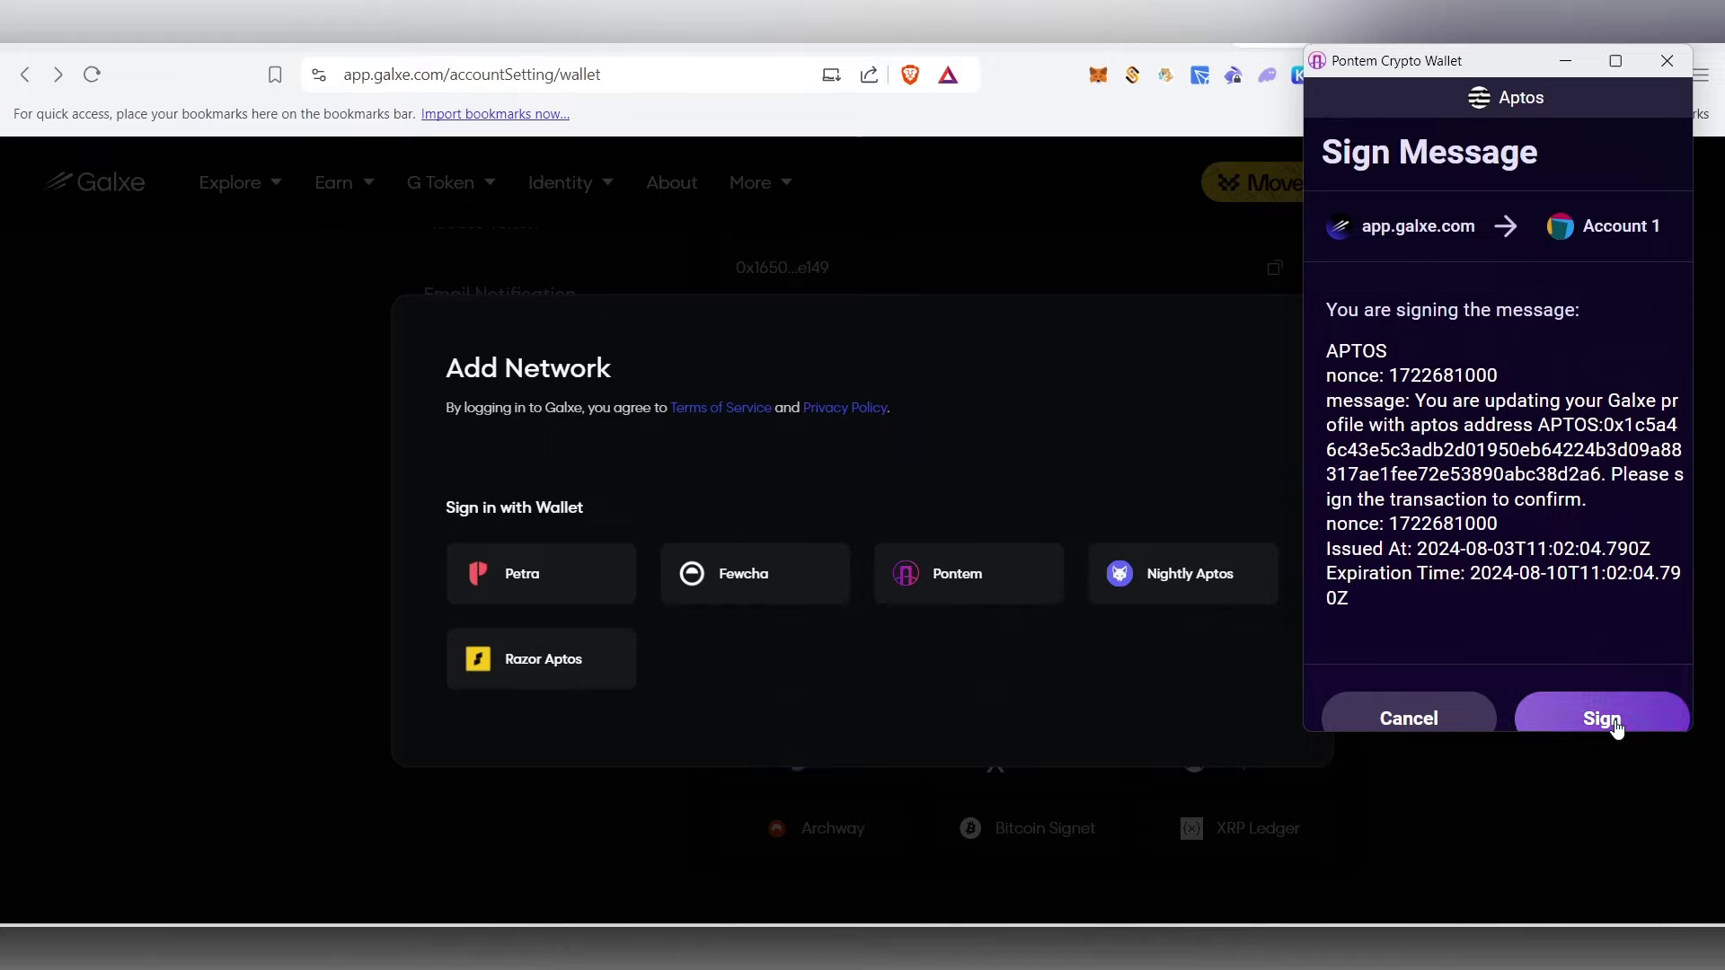
pyautogui.click(1607, 719)
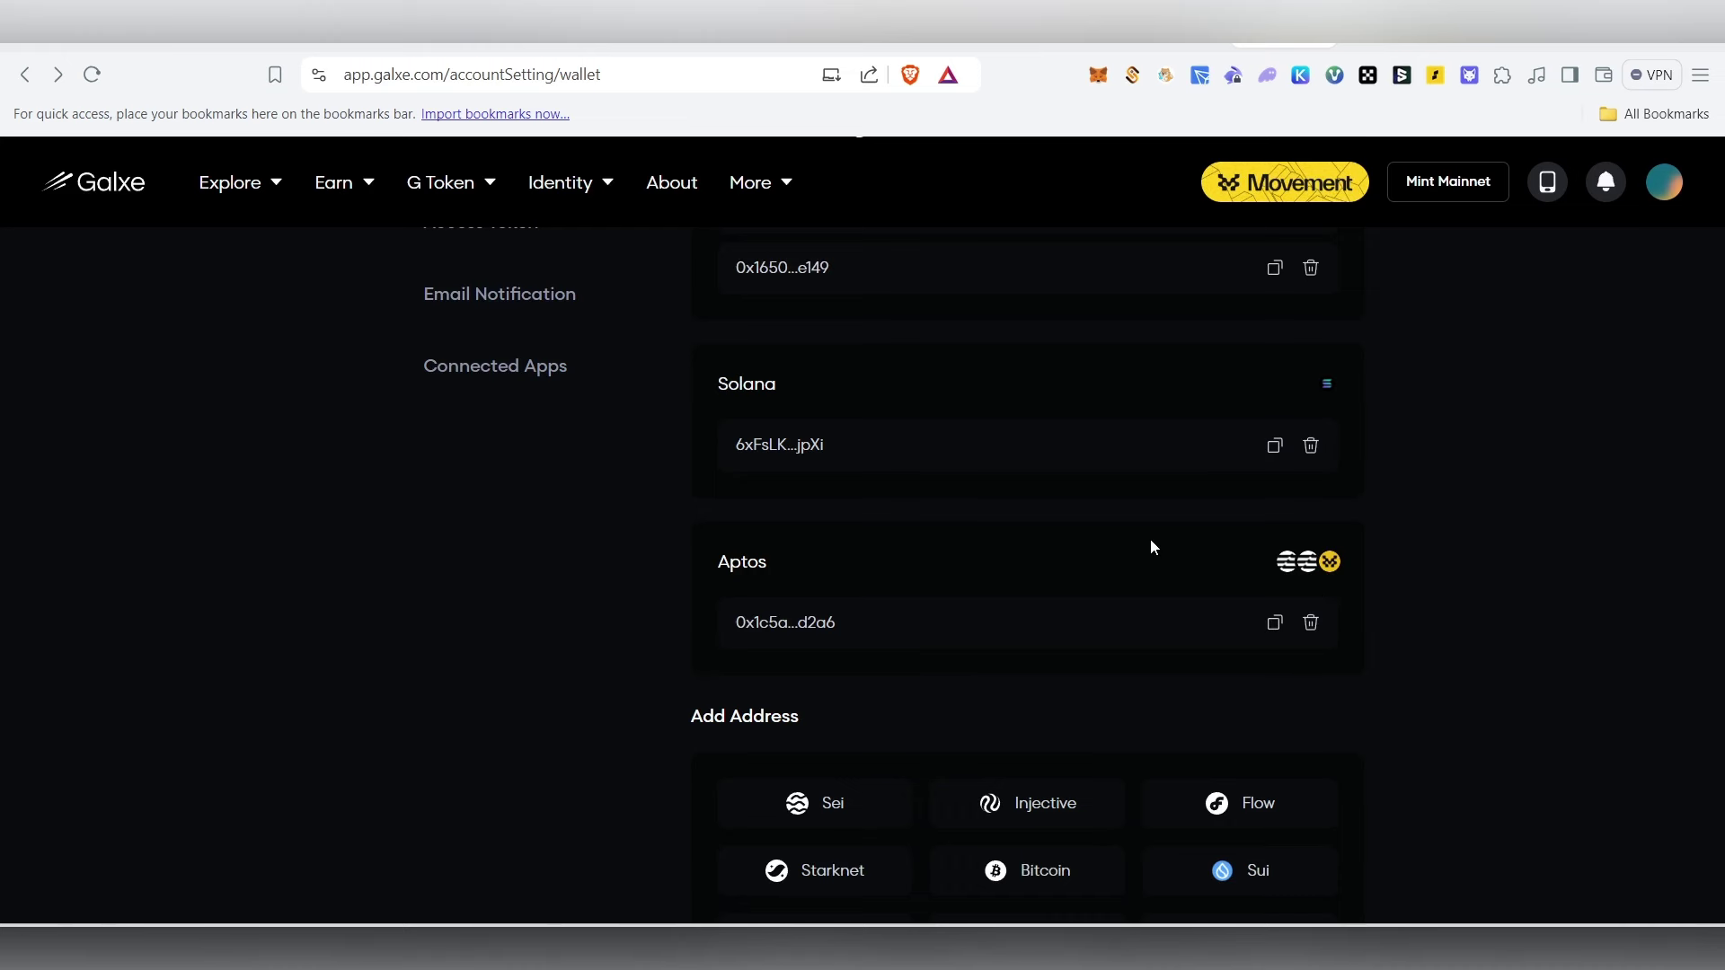
# Return to the Movement testnet page, open Quests in the progress view and show the Explorers guild's quests.
pyautogui.click(169, 22)
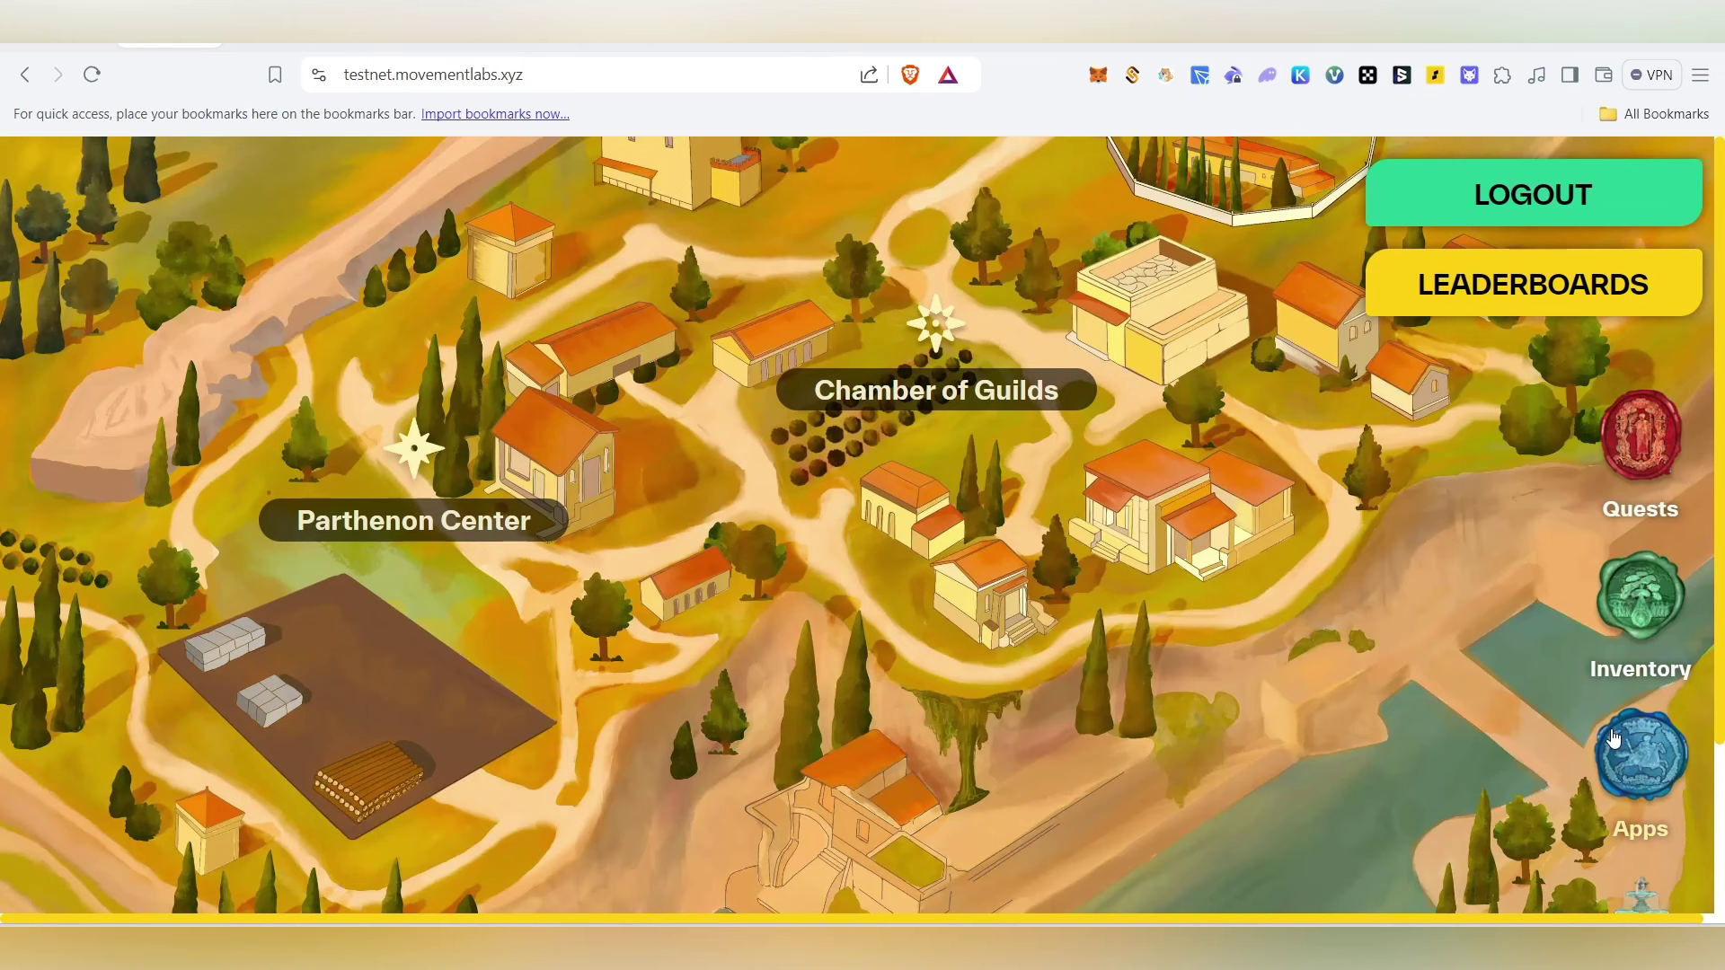
pyautogui.click(1652, 470)
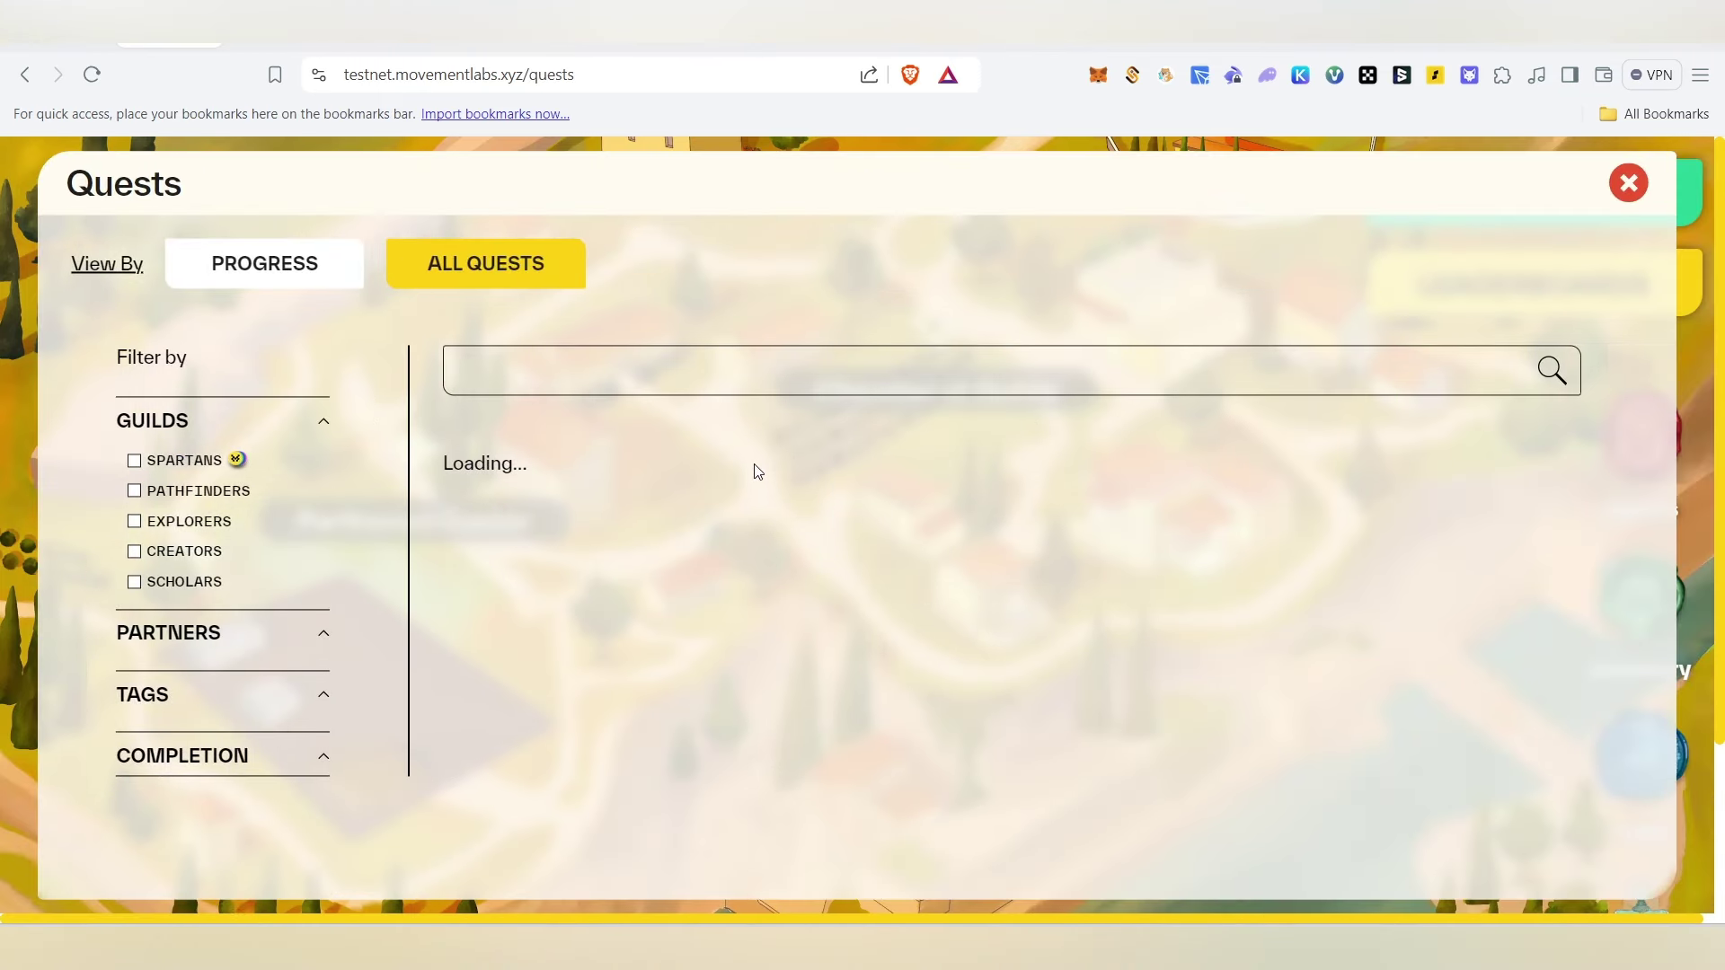
pyautogui.scroll(-1, 342, 588)
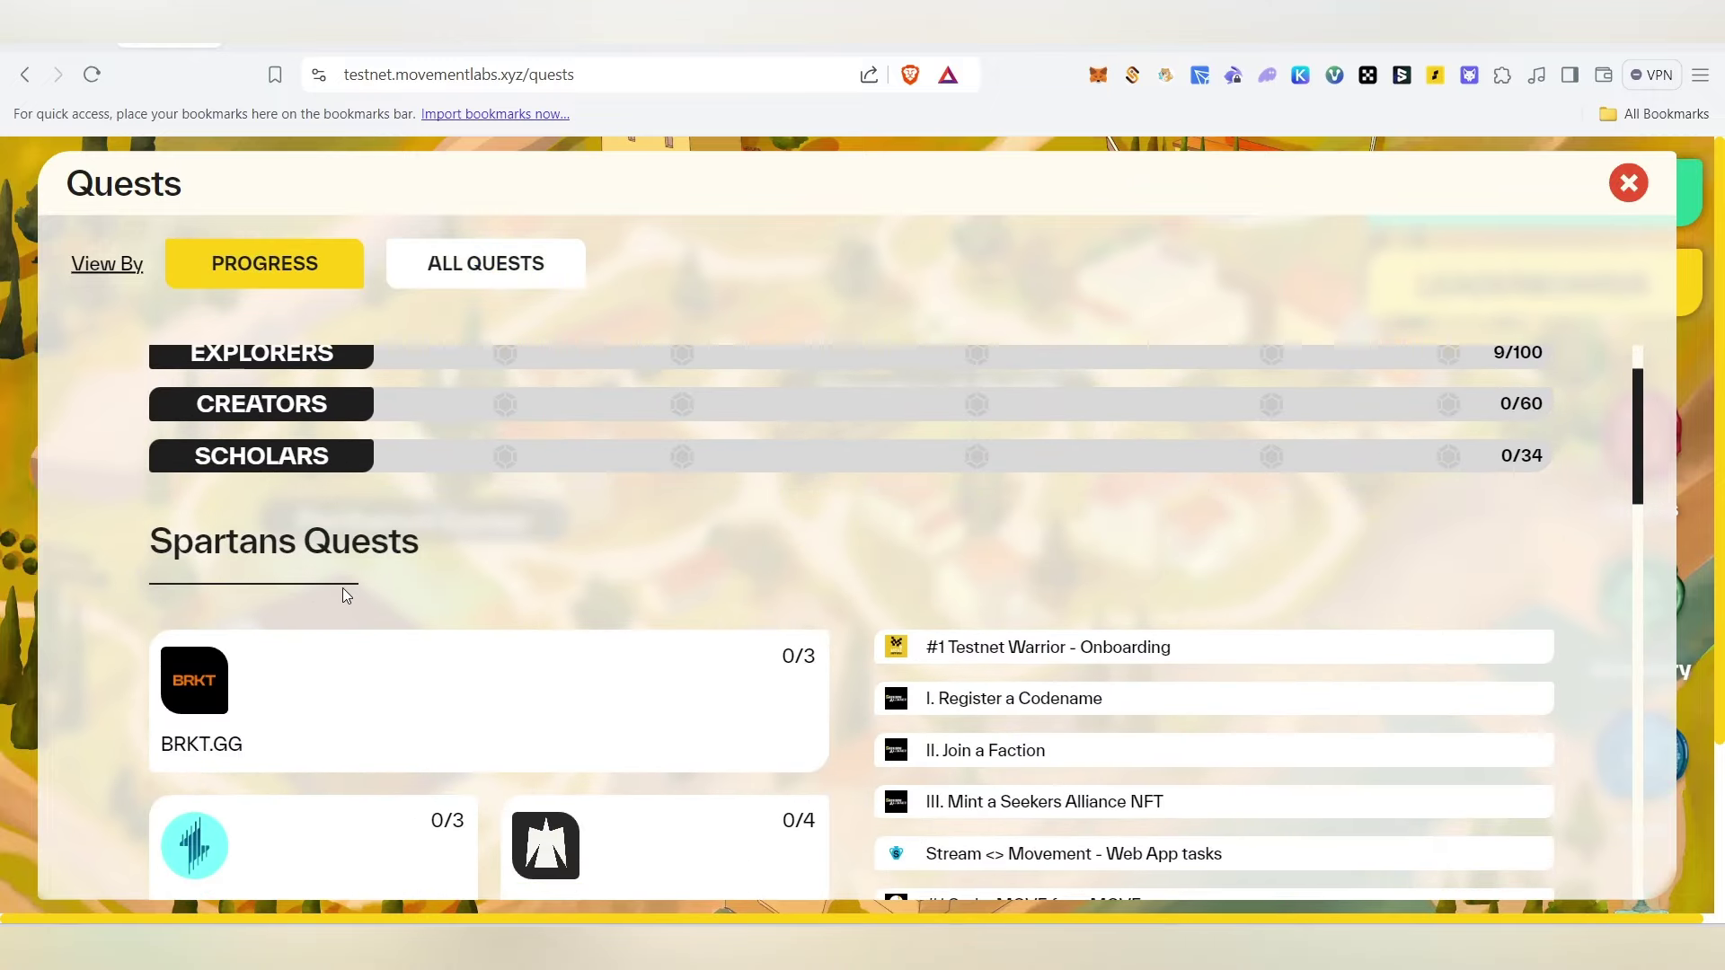
pyautogui.scroll(1, 342, 595)
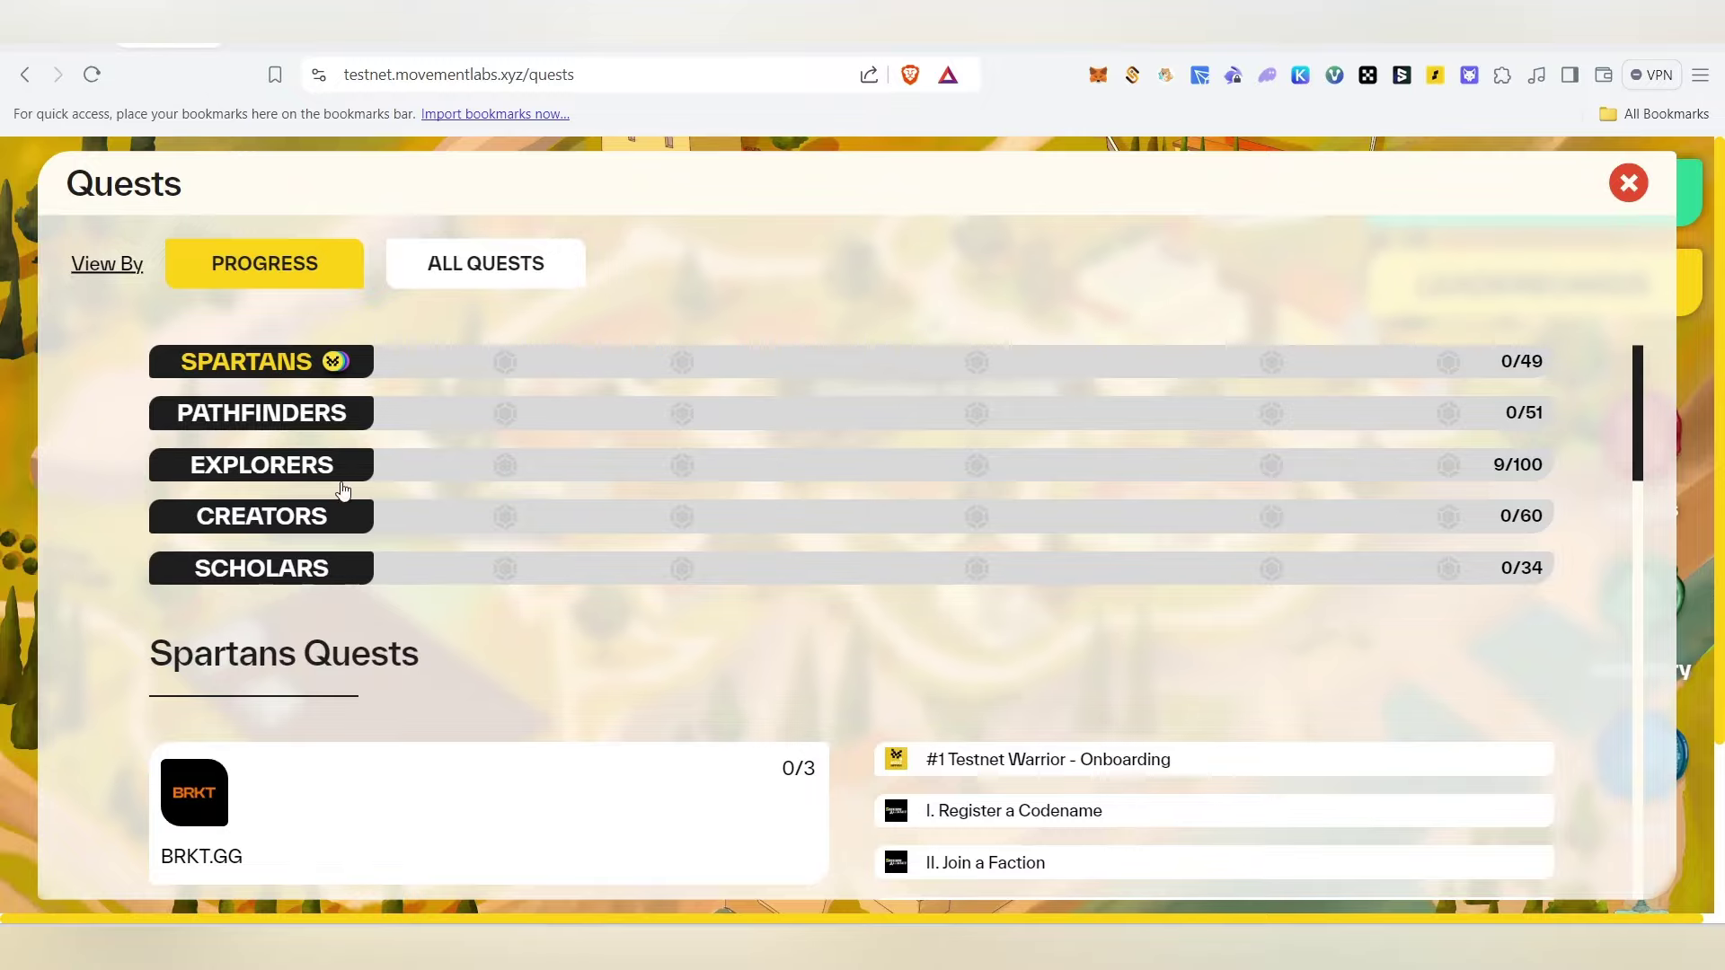
pyautogui.click(416, 473)
pyautogui.scroll(-4, 1078, 682)
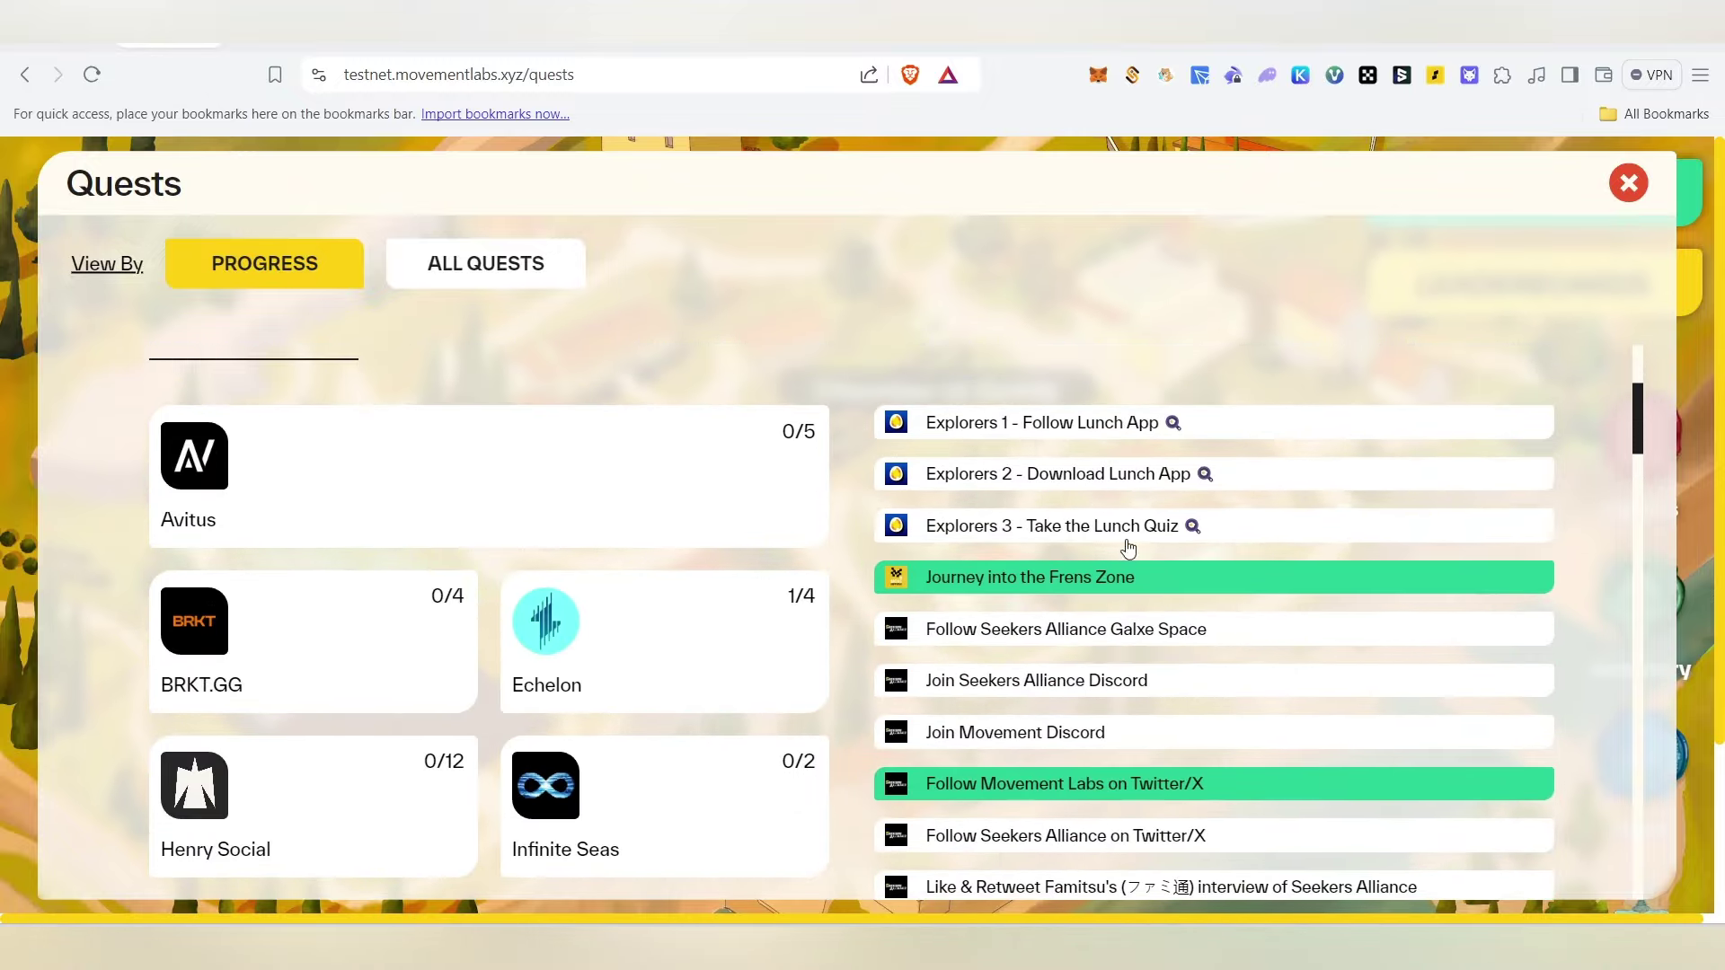
pyautogui.scroll(-15, 1120, 436)
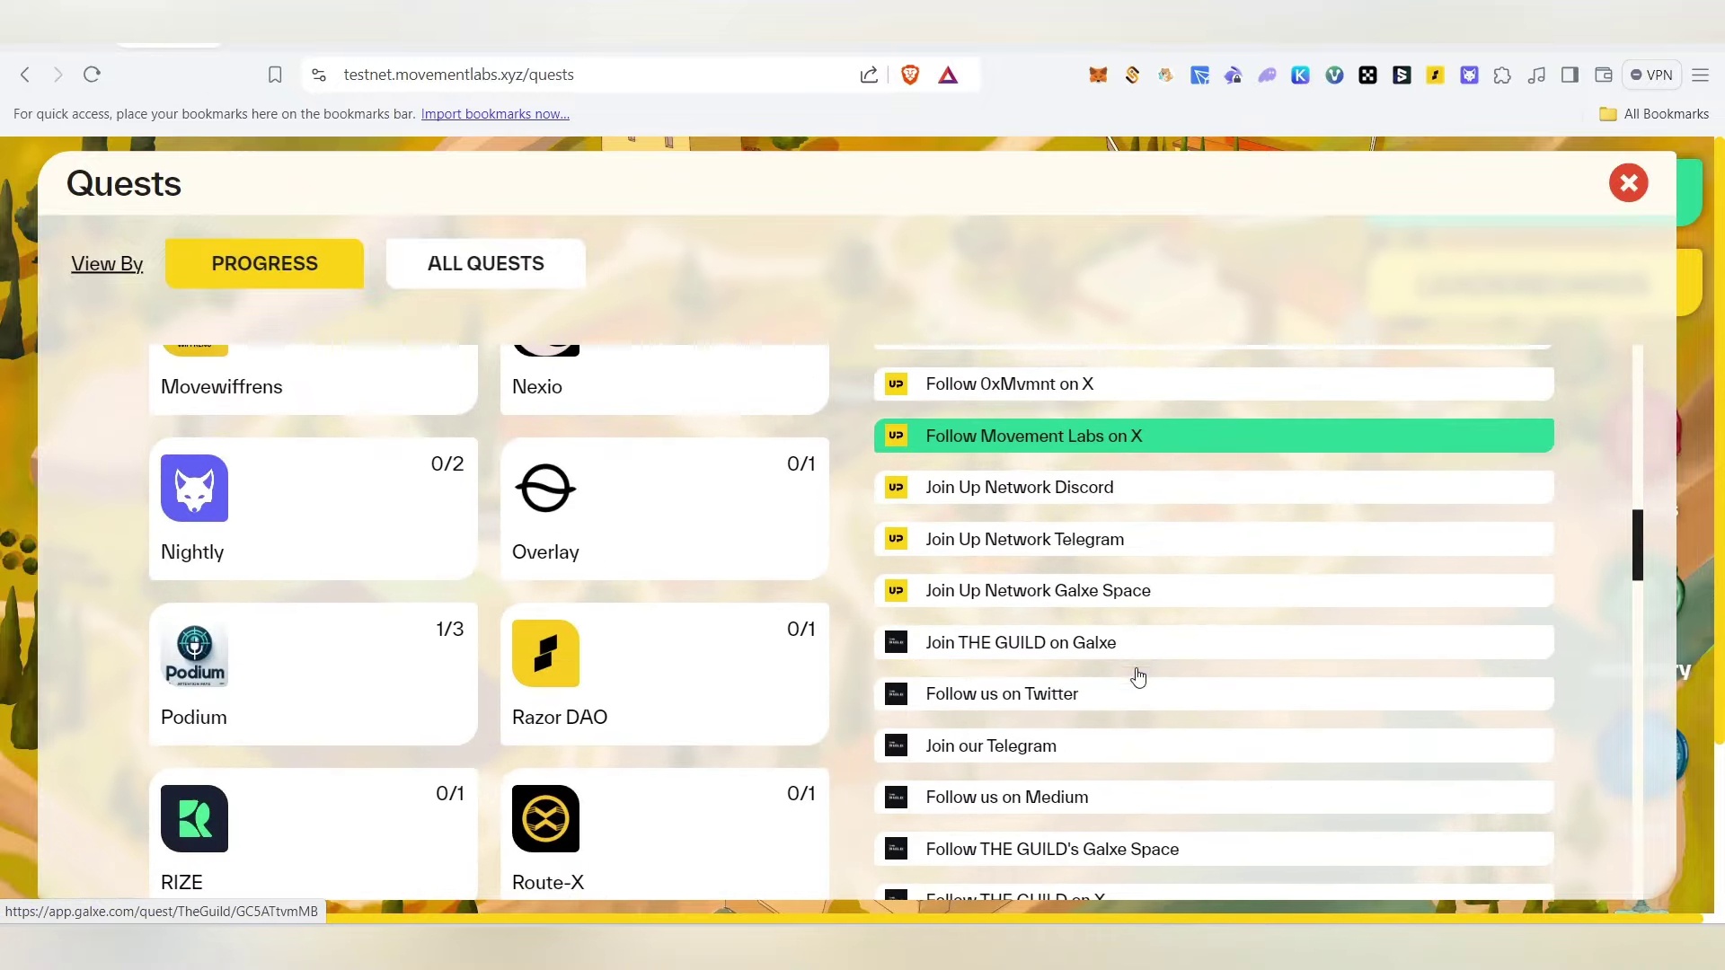
pyautogui.scroll(-3, 1142, 709)
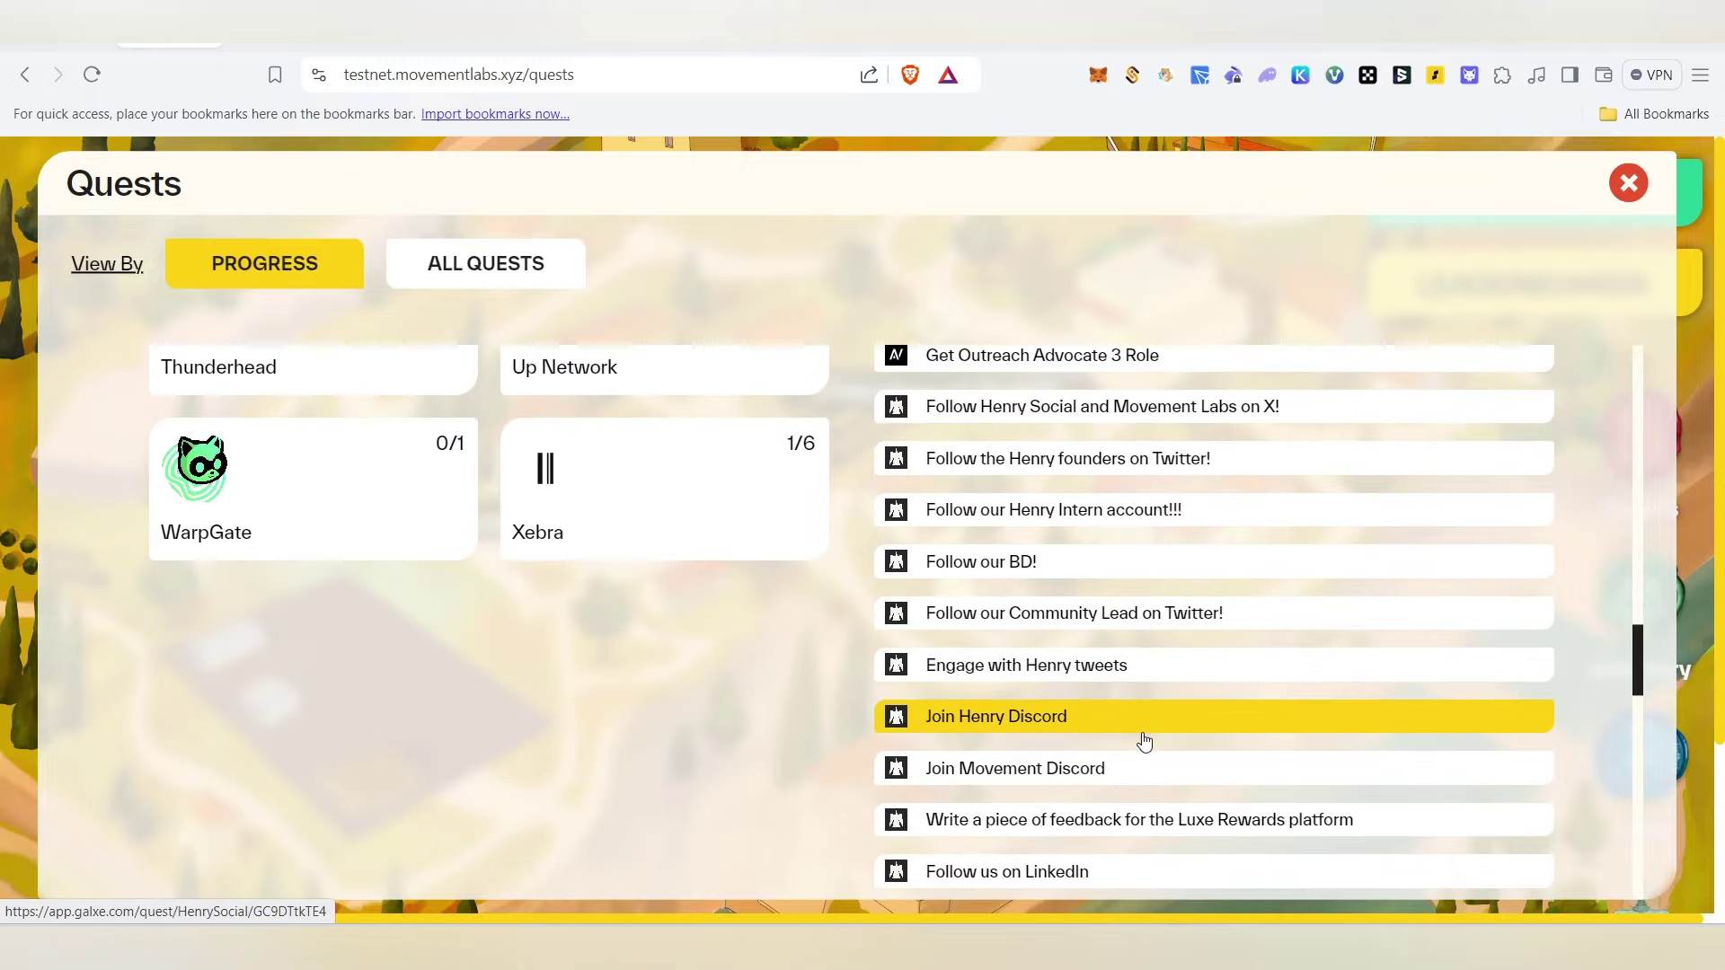
pyautogui.scroll(20, 1144, 742)
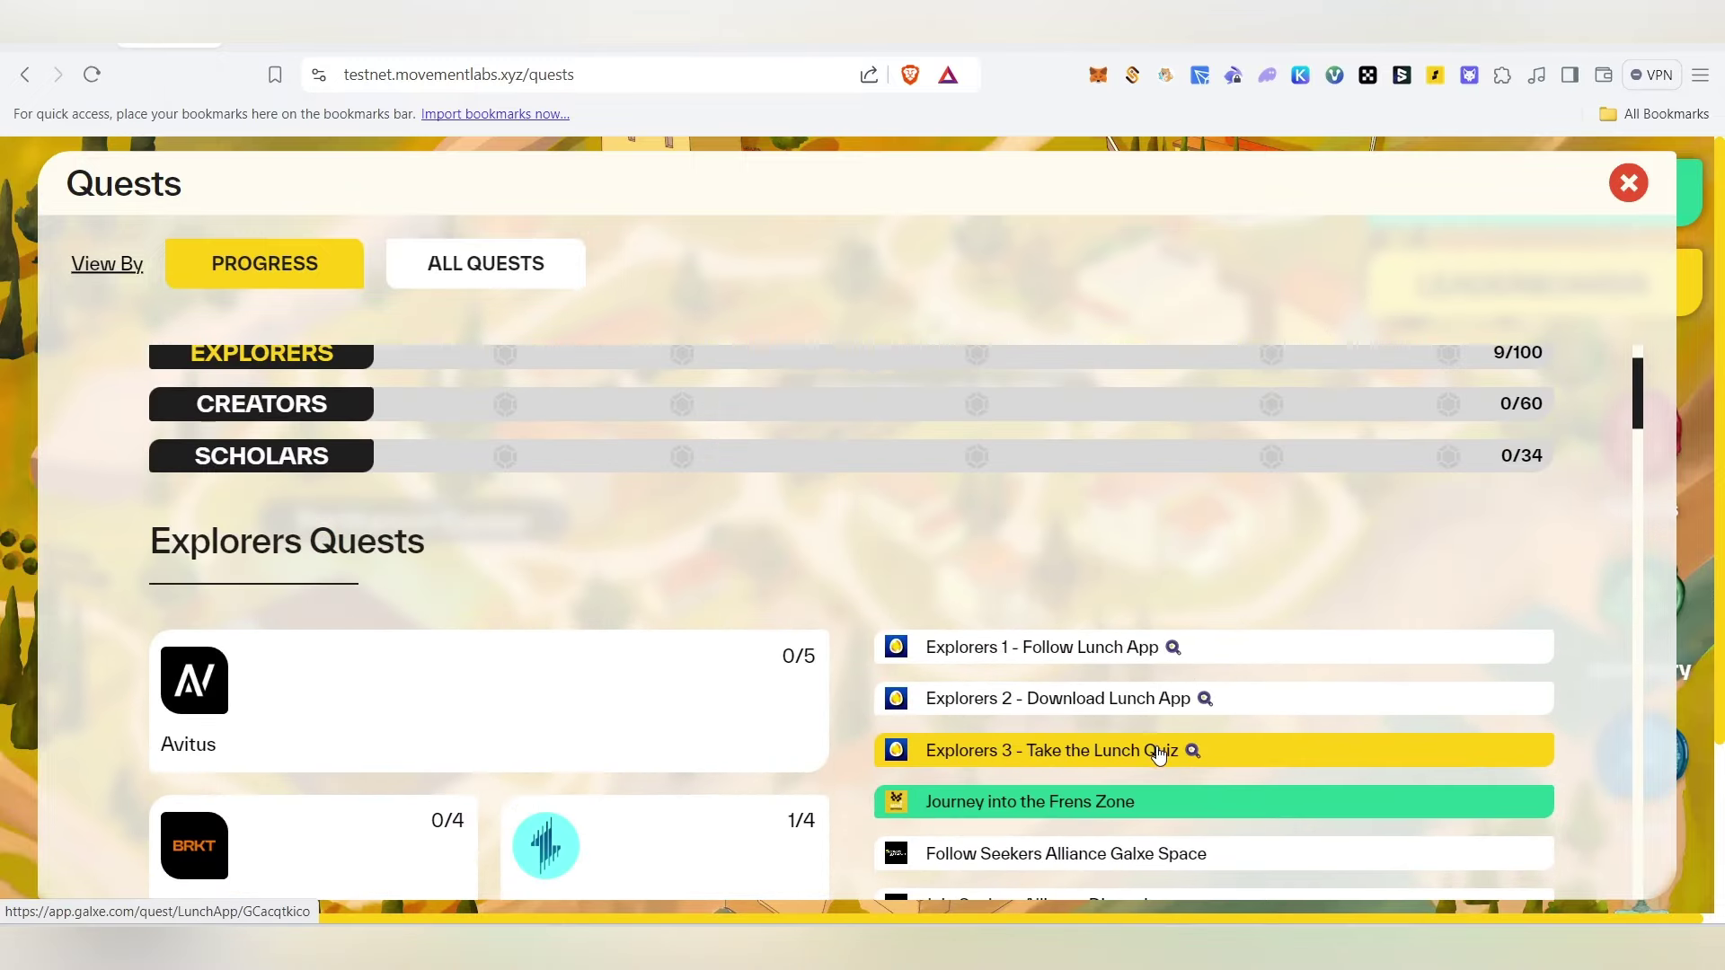
pyautogui.scroll(1, 1159, 755)
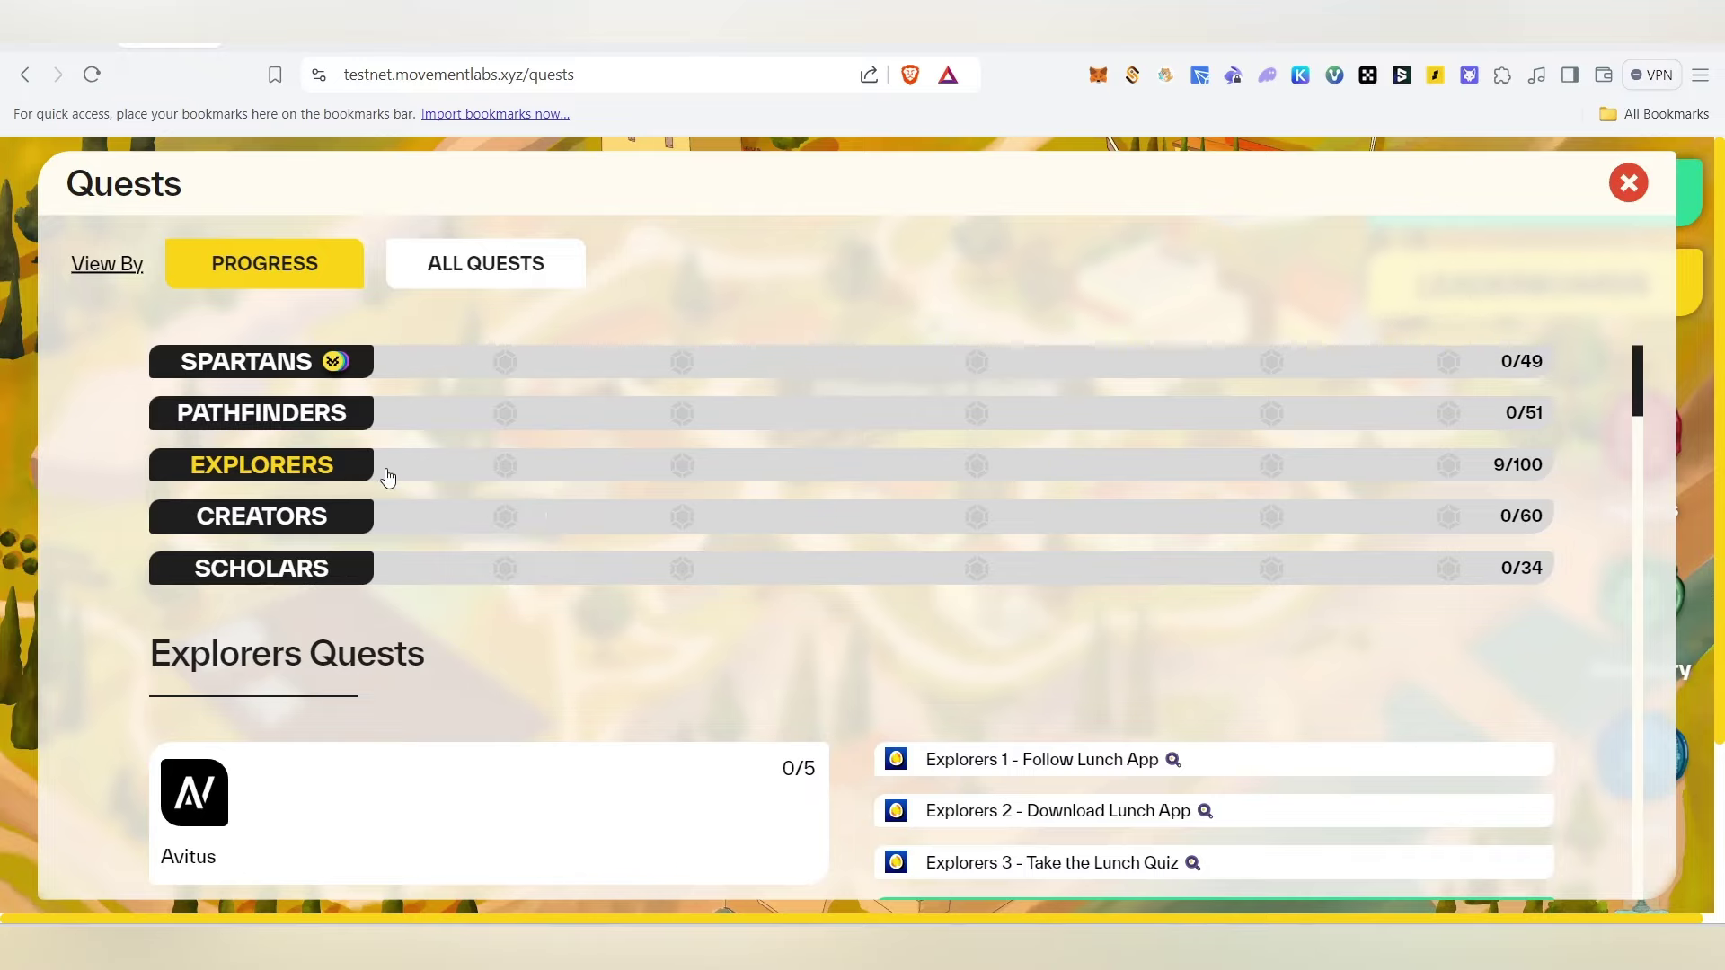
pyautogui.scroll(-1, 702, 490)
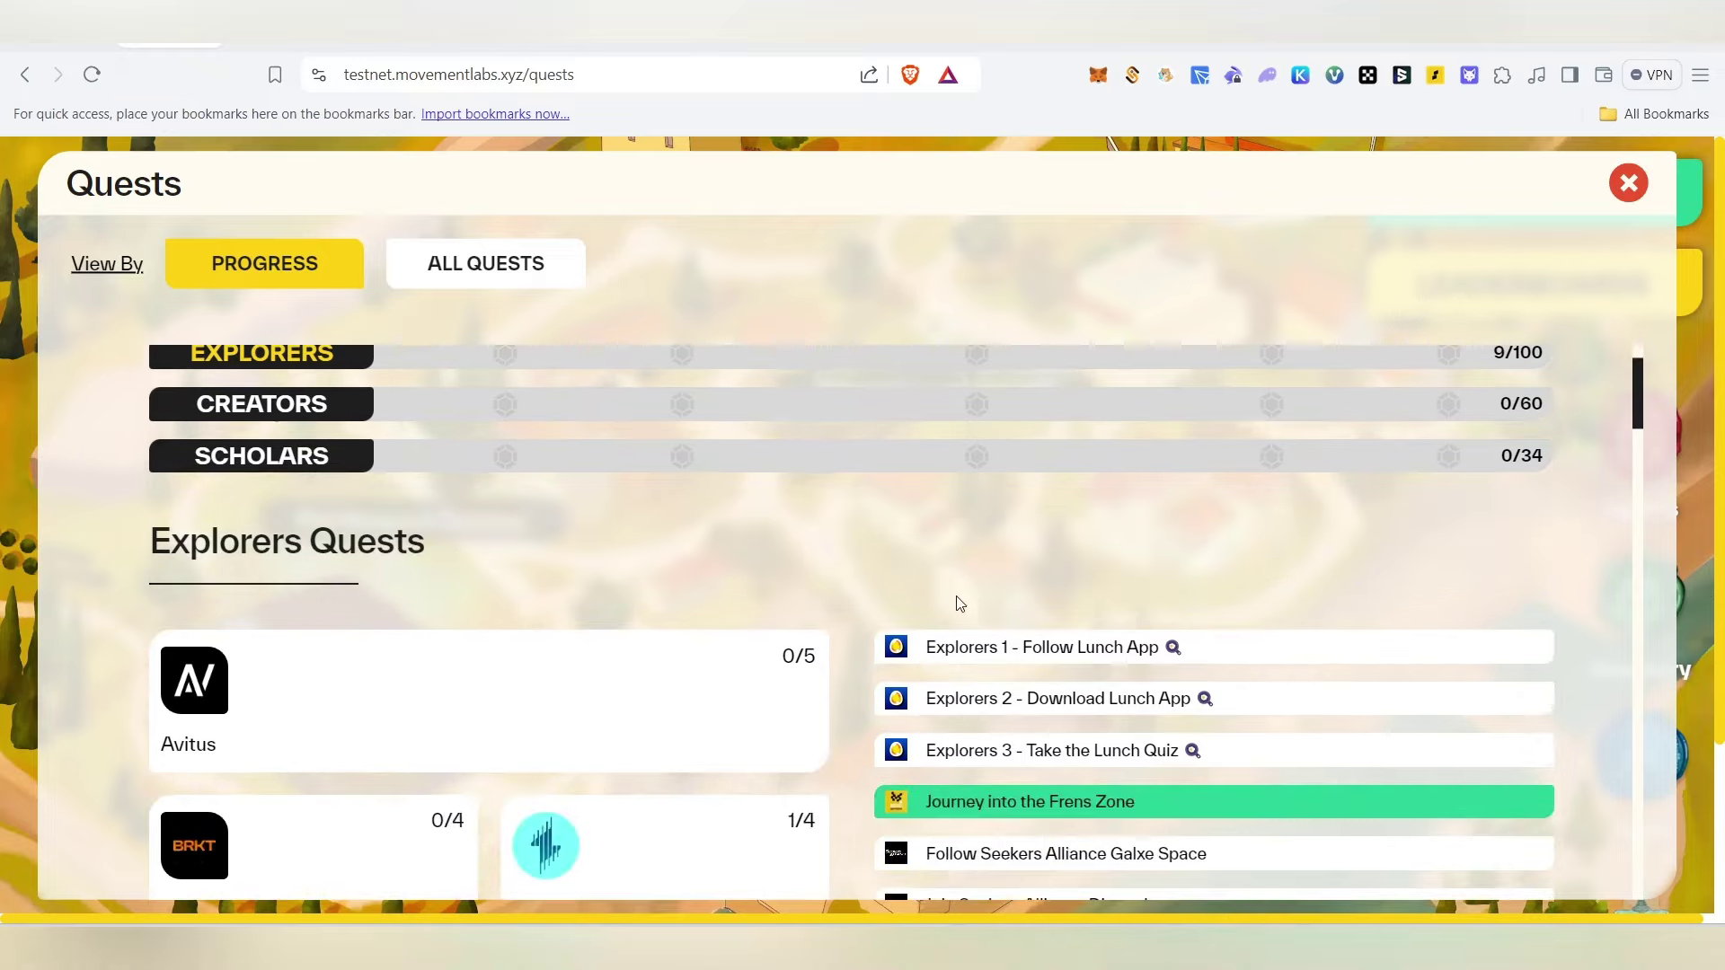
pyautogui.click(1090, 649)
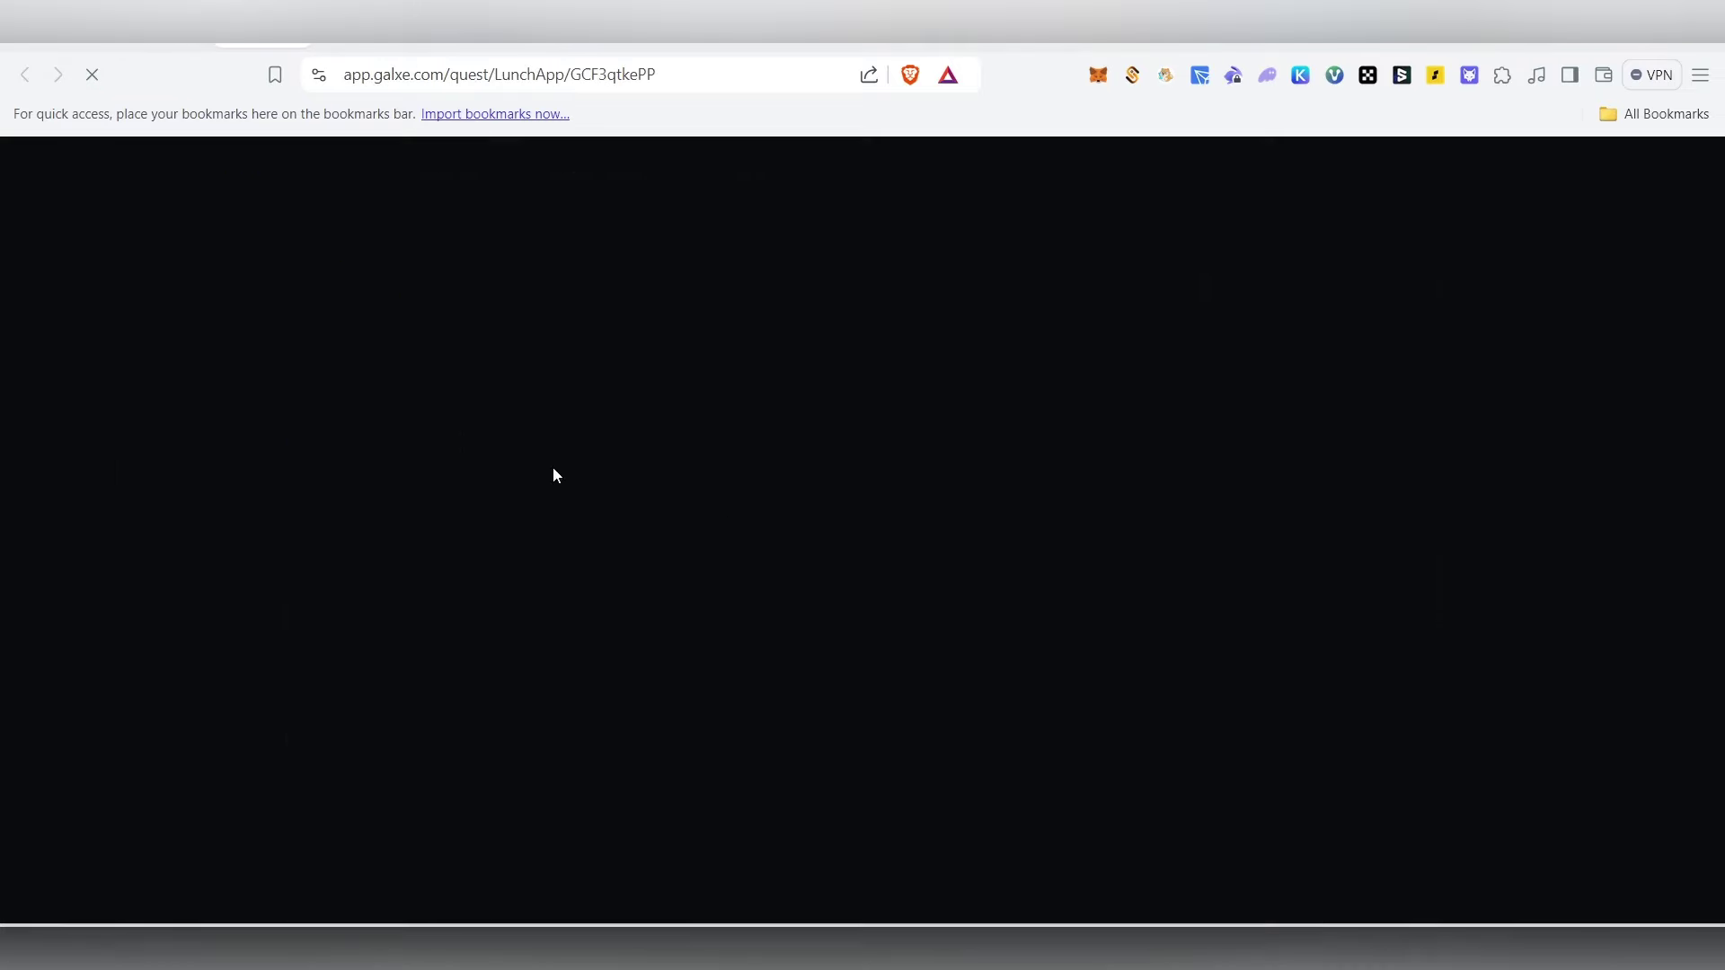
pyautogui.scroll(-4, 773, 512)
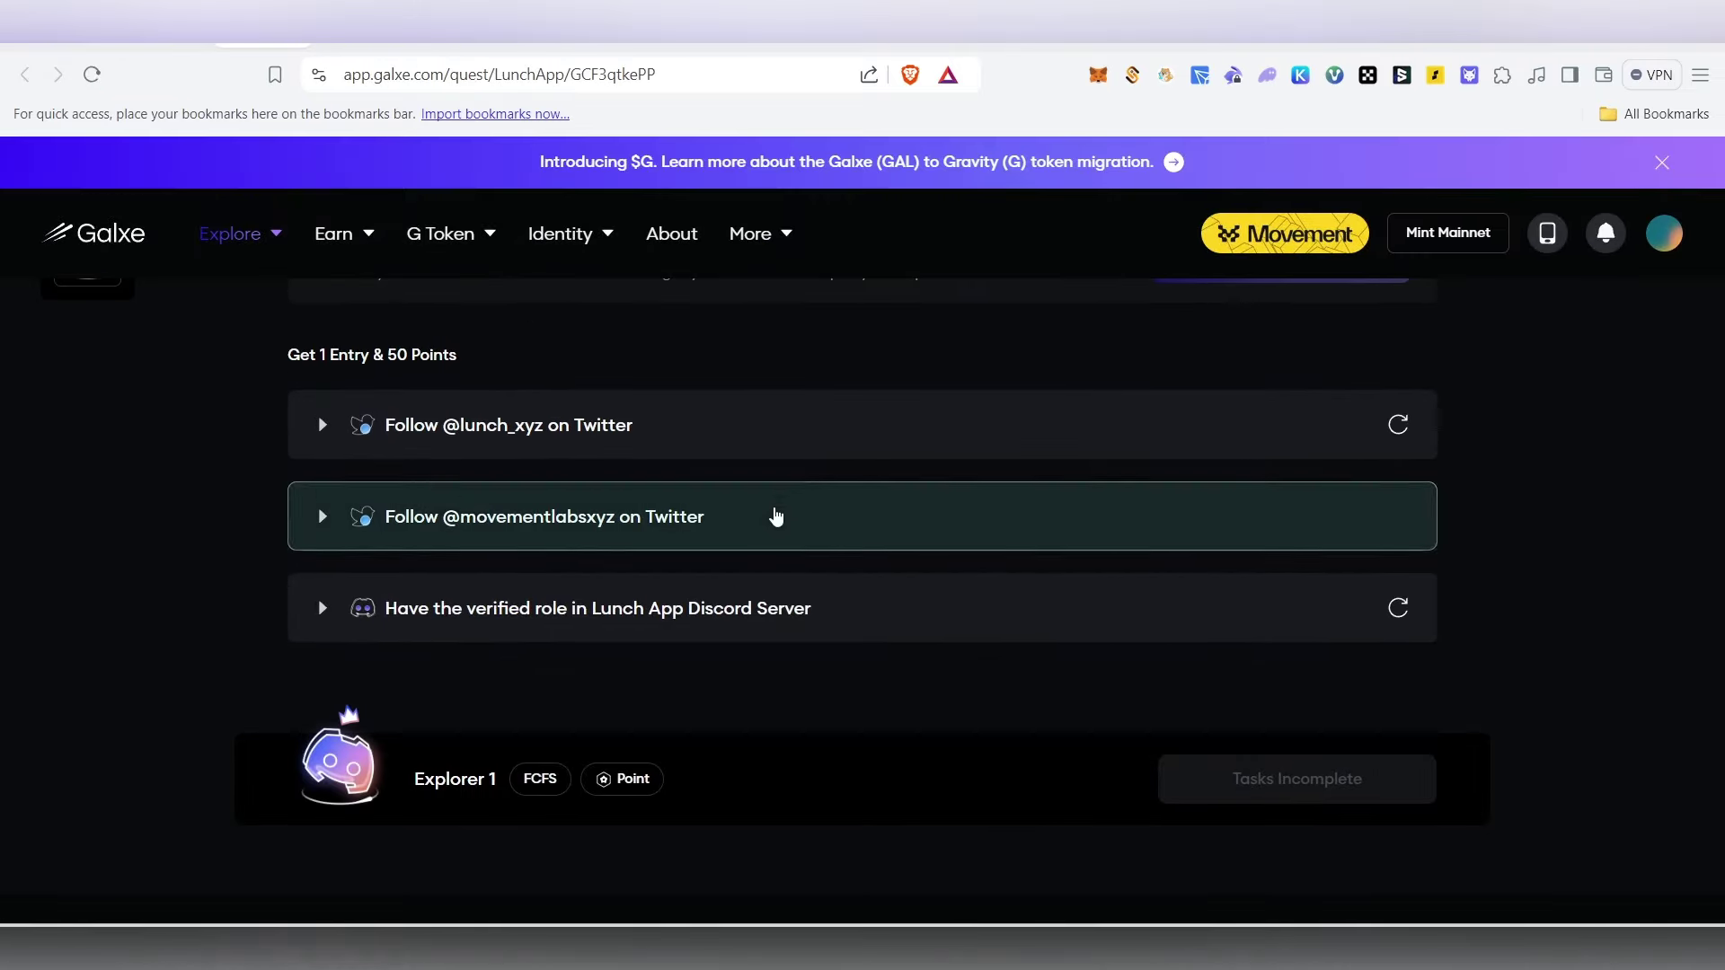
pyautogui.scroll(1, 1028, 554)
pyautogui.click(944, 538)
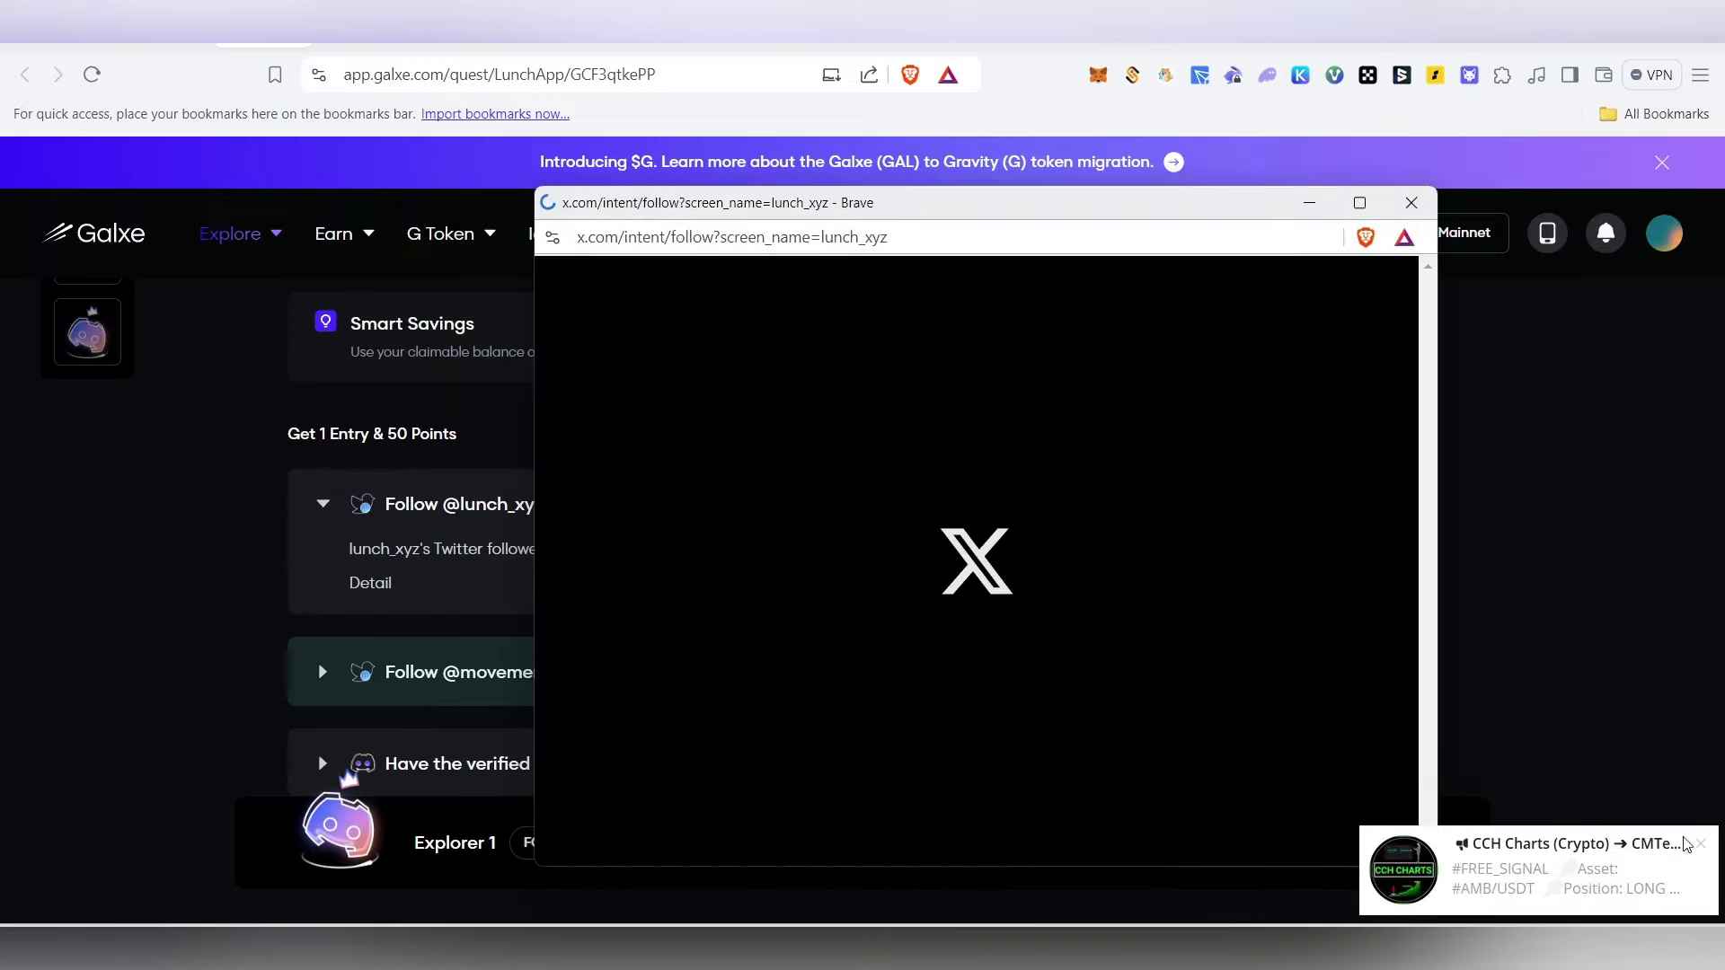
# Open the quest's Lunch App Discord role task and accept the server invite.
pyautogui.click(457, 763)
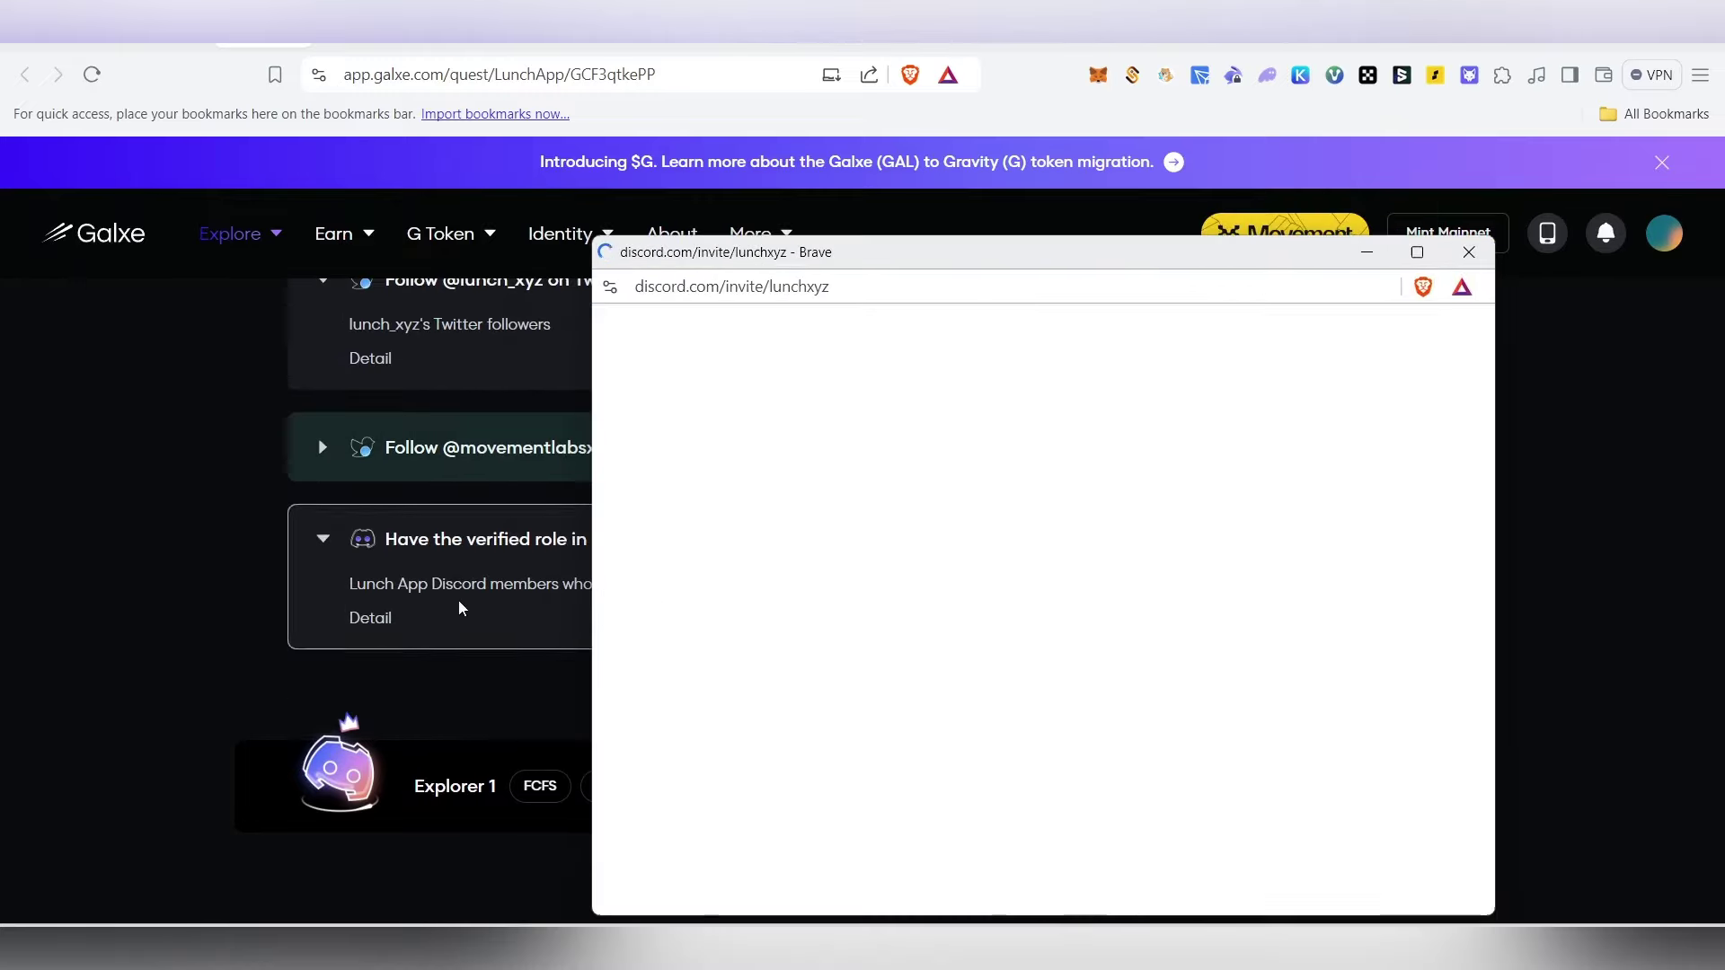
pyautogui.moveTo(897, 256); pyautogui.dragTo(817, 208)
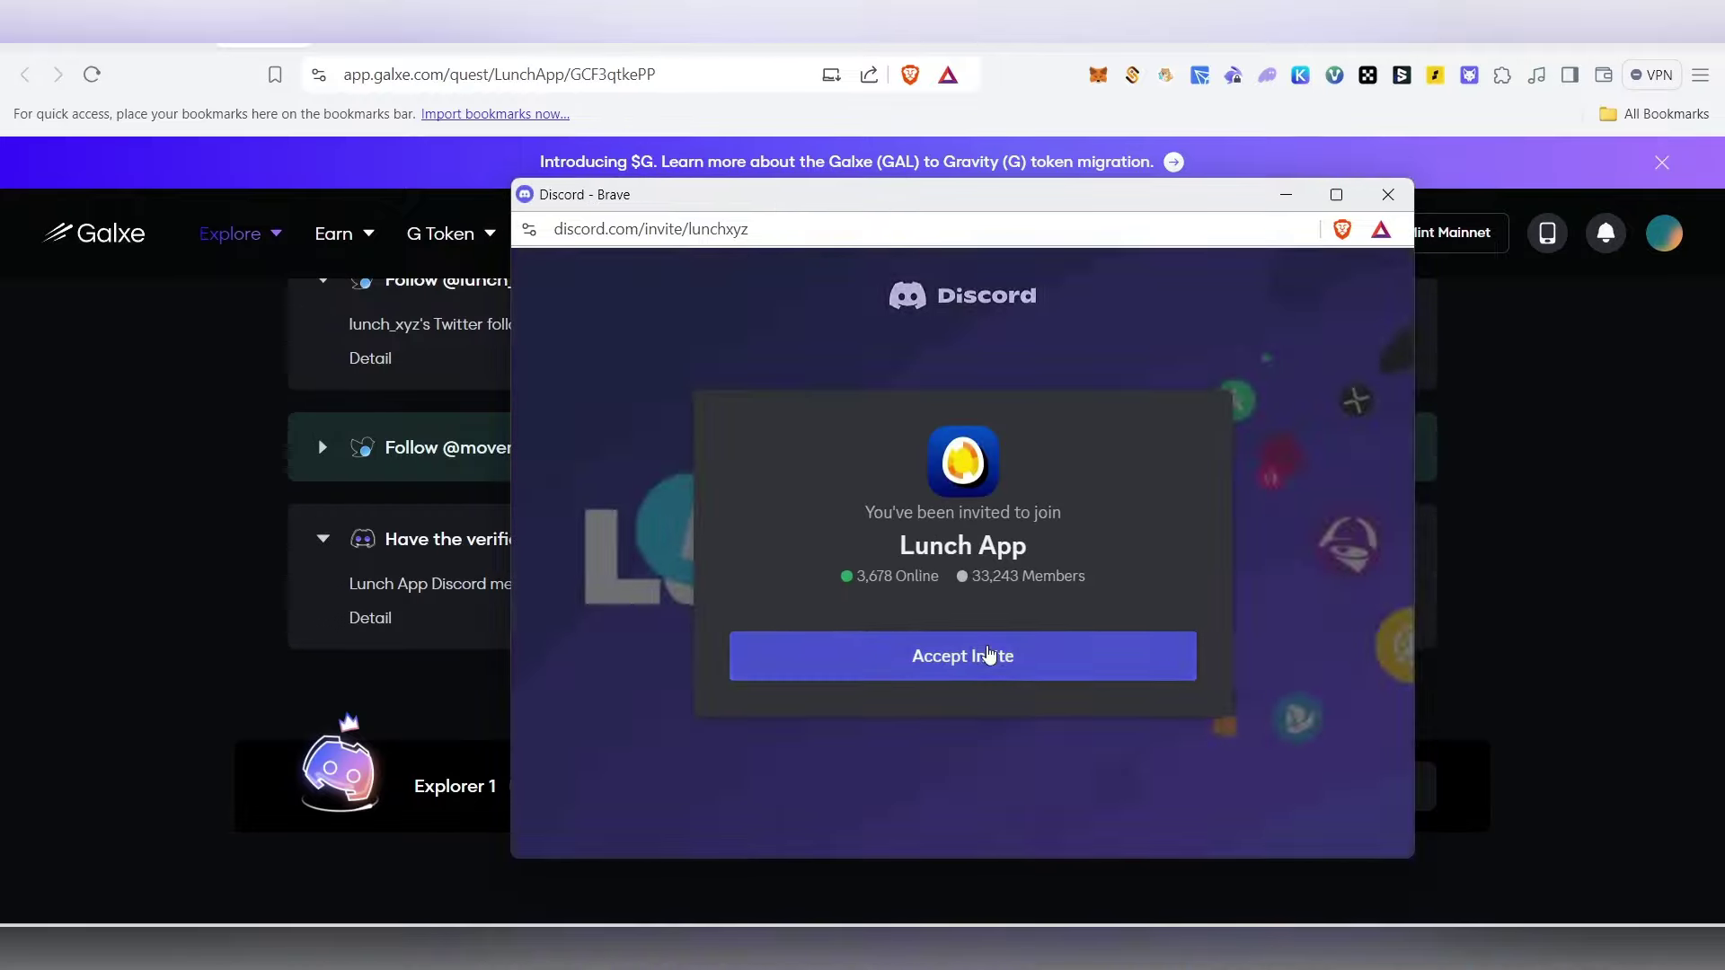
pyautogui.click(994, 655)
pyautogui.click(996, 649)
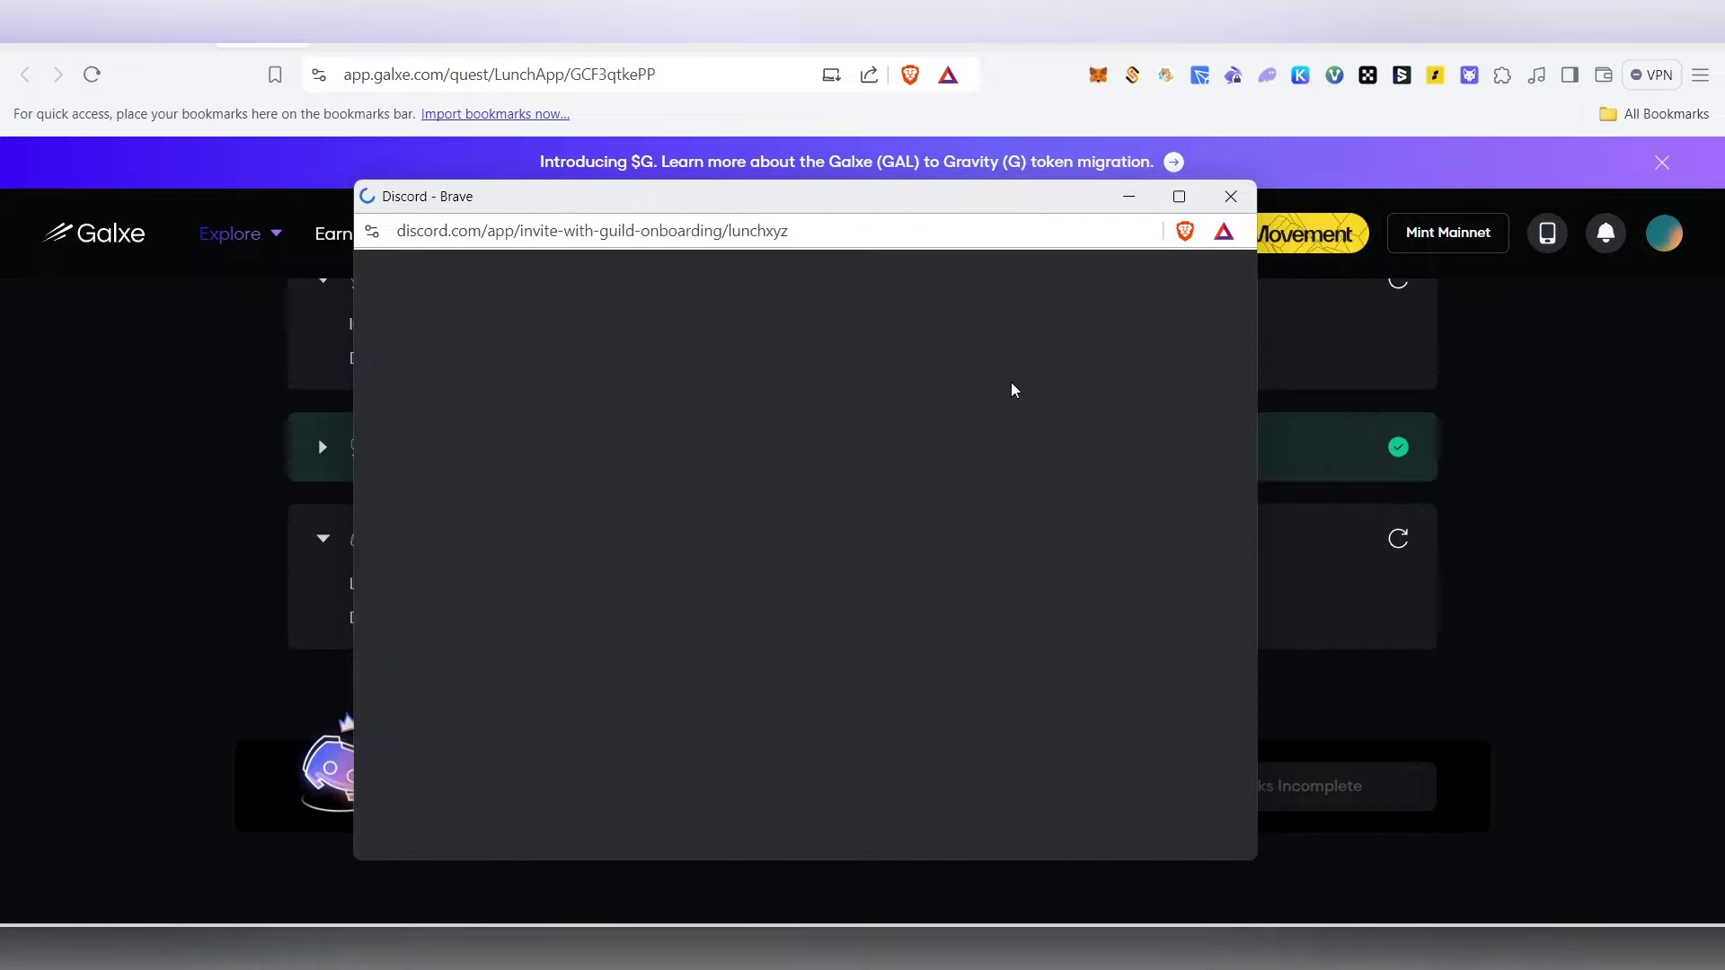
# Claim the Explorer 1 quest reward on Galxe and close the points dialog.
pyautogui.click(1384, 815)
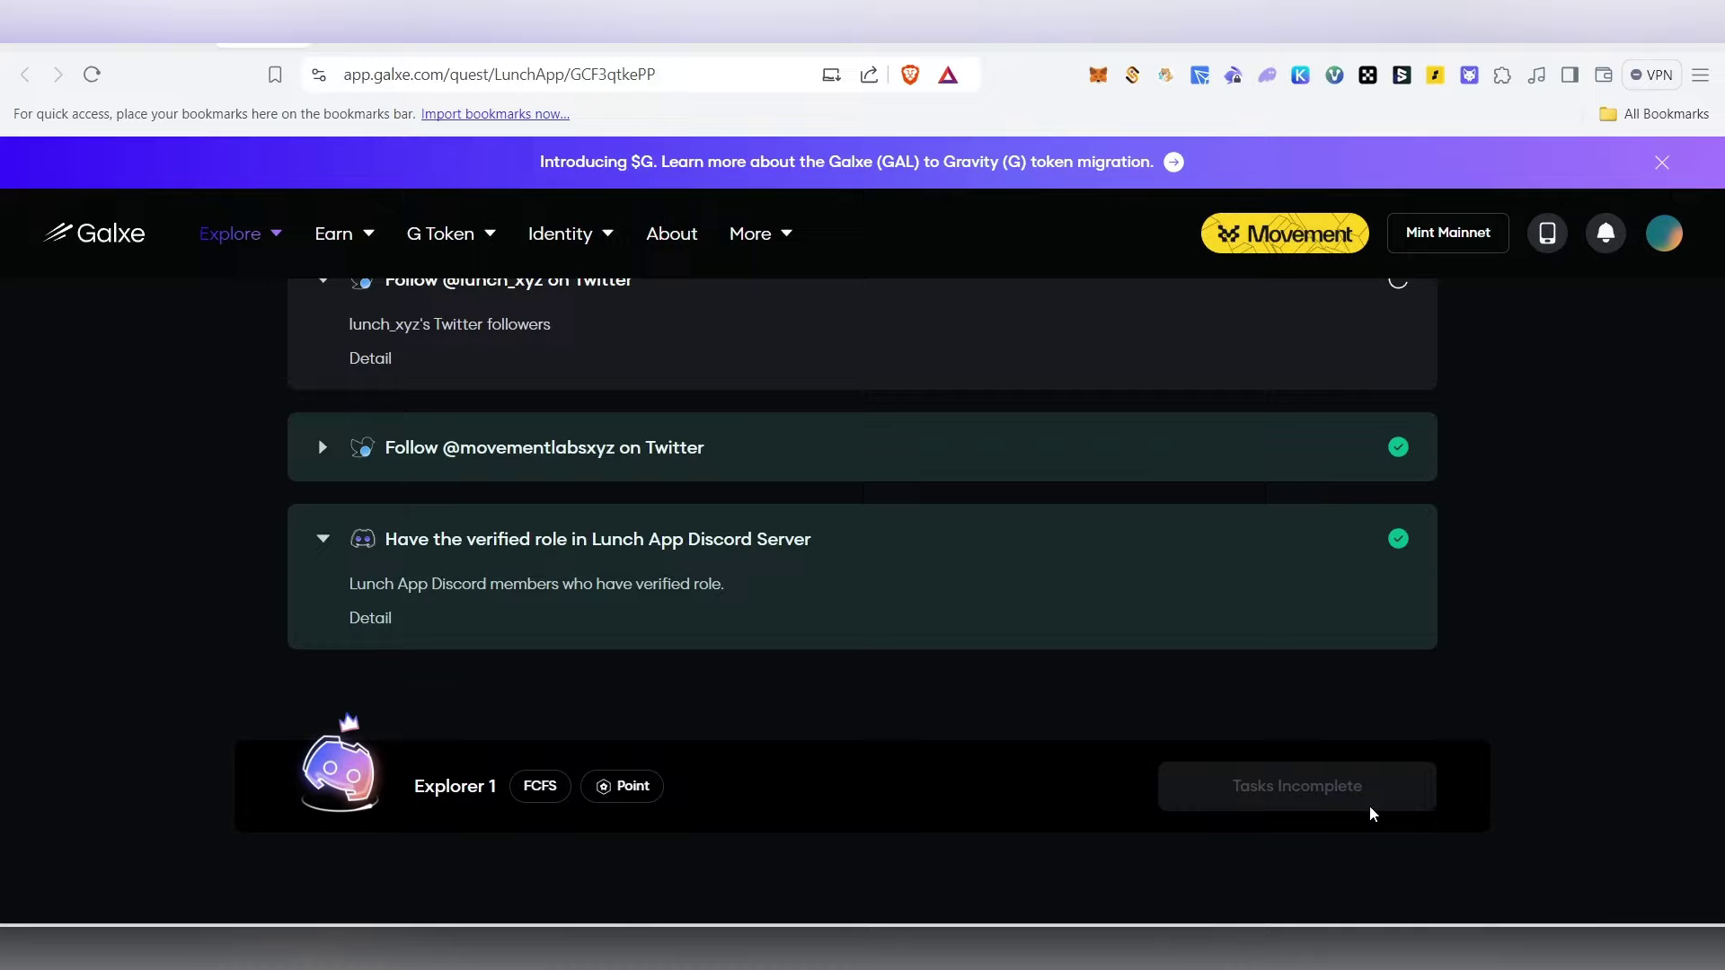
pyautogui.click(1294, 792)
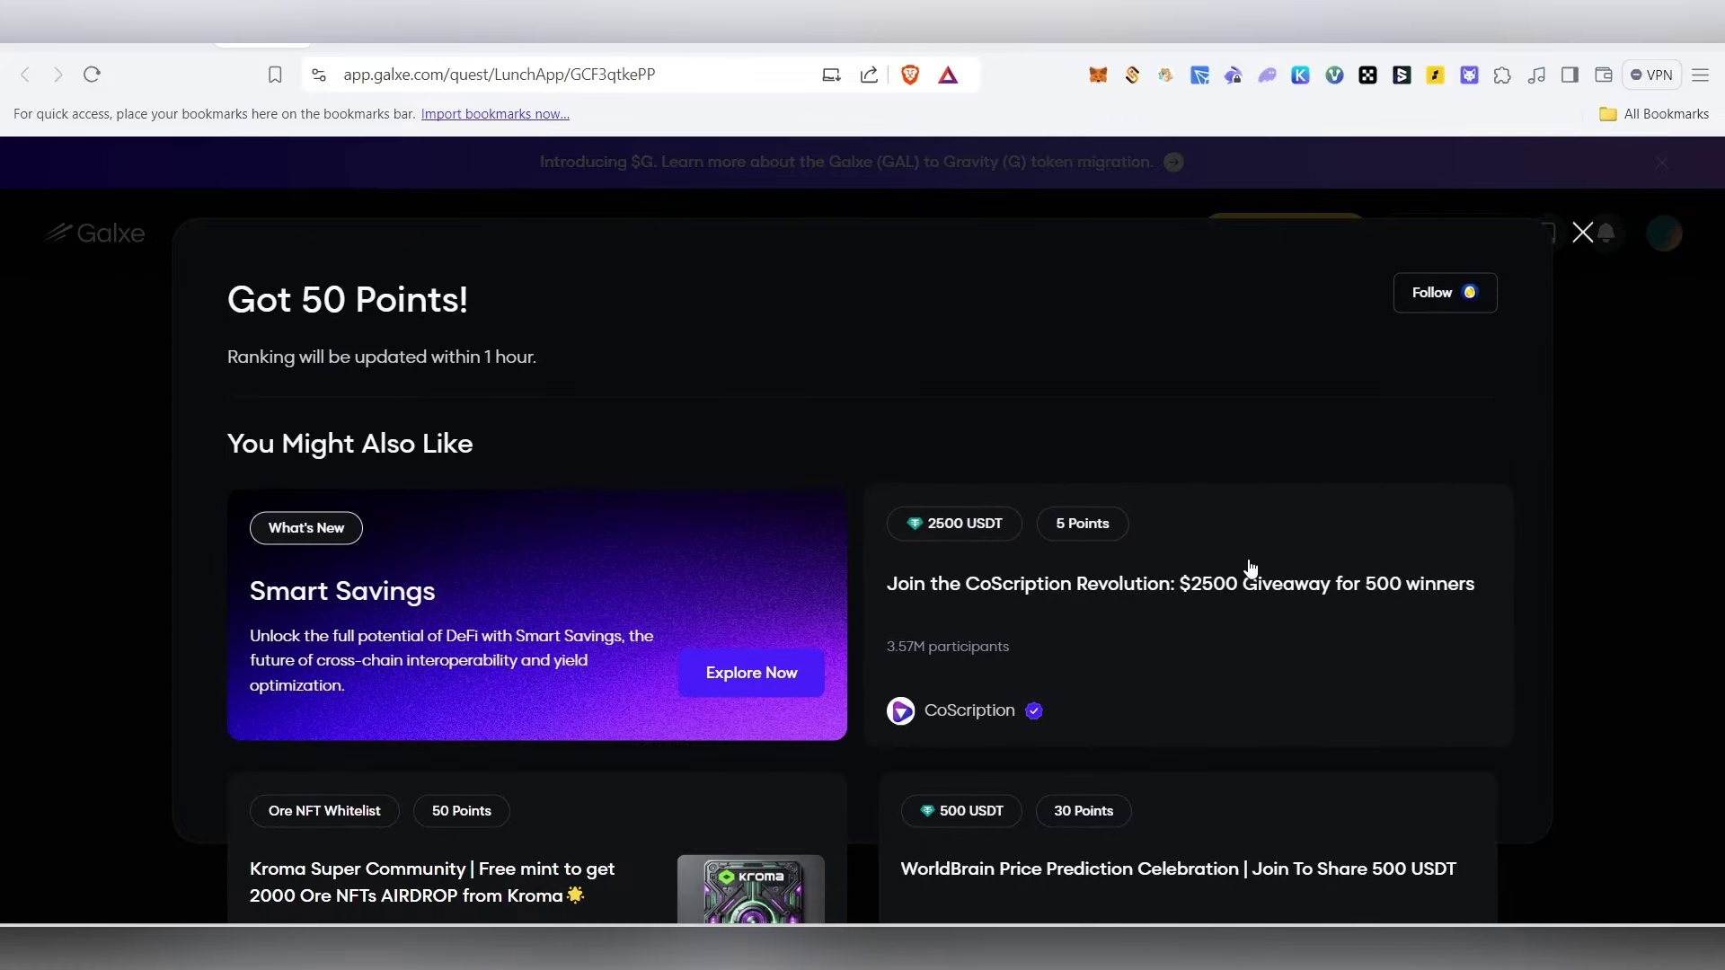
pyautogui.click(1582, 233)
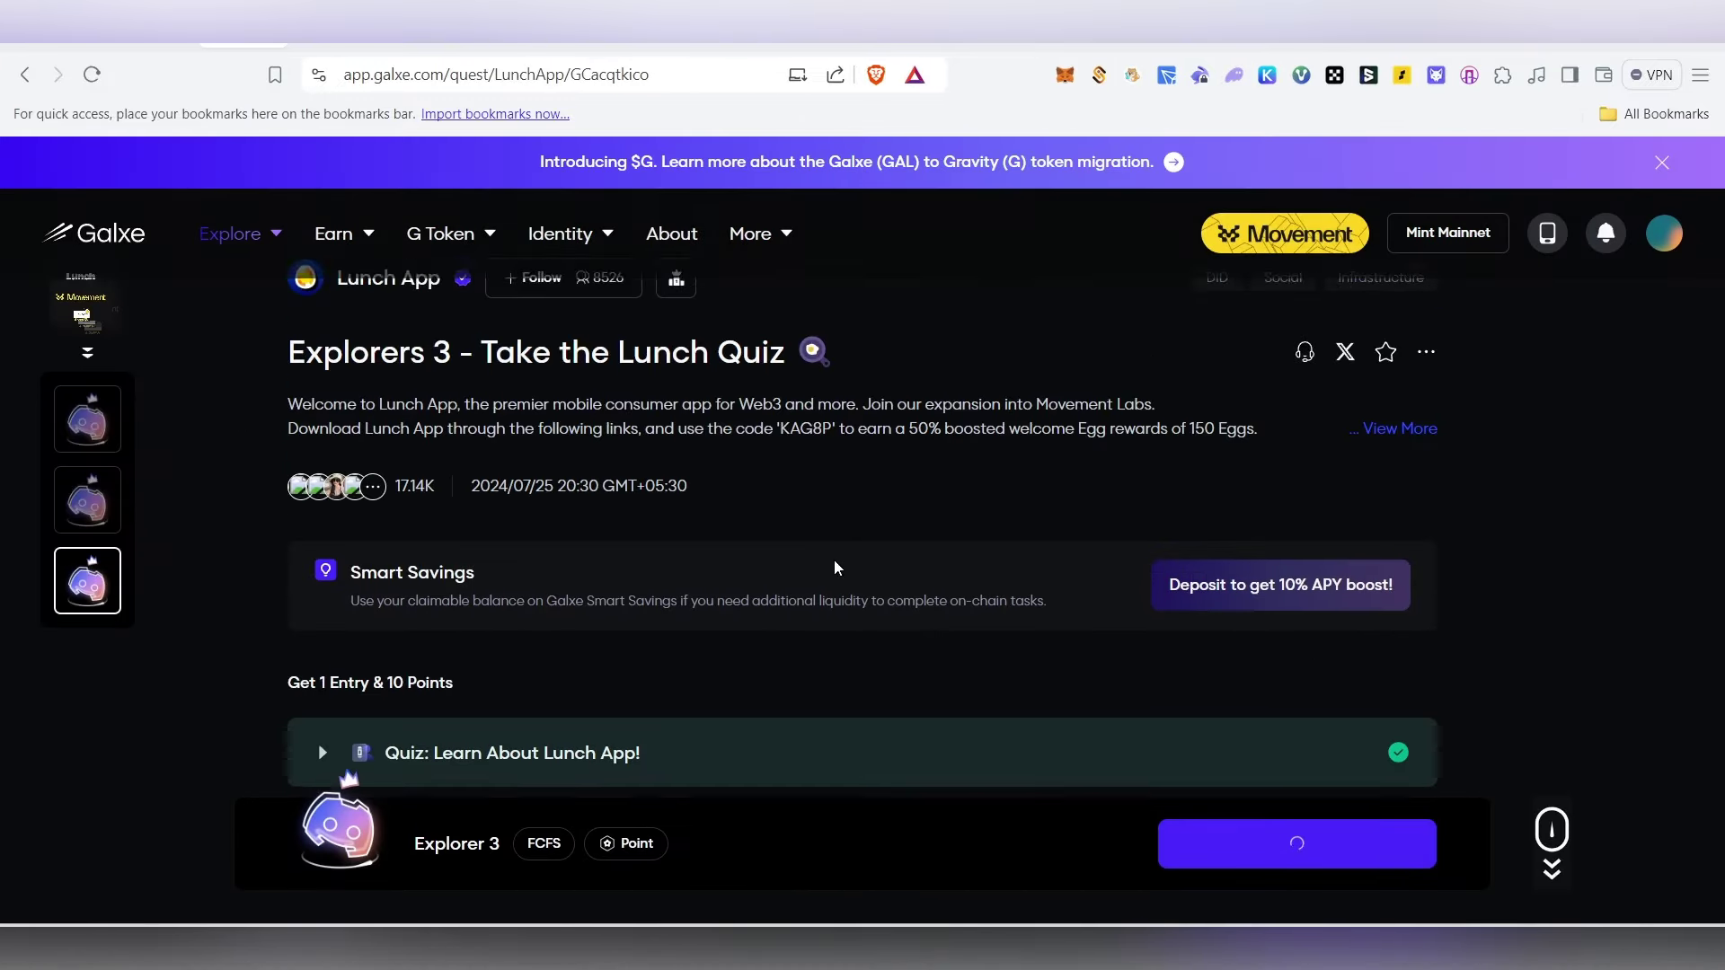
# Check the Explorers 3 quiz quest, return to the Movement Quests page, reload it and show the Explorers quests by progress.
pyautogui.scroll(-5, 584, 519)
pyautogui.scroll(4, 486, 431)
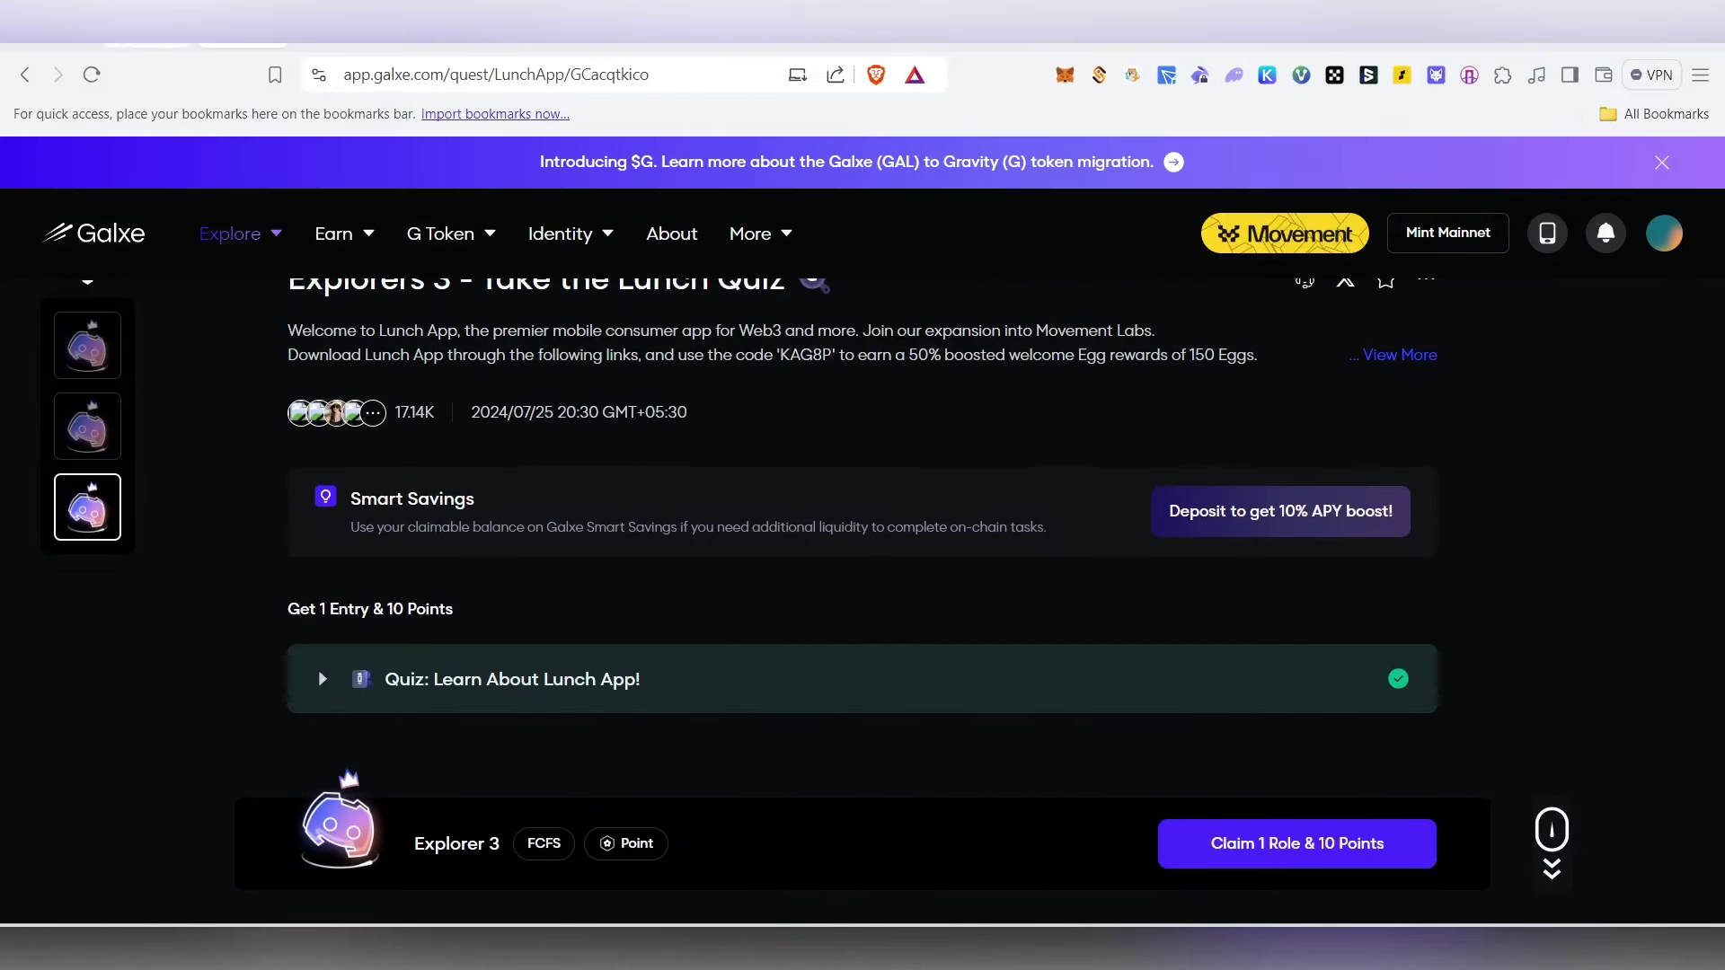
pyautogui.hotkey('ctrl', 'shift', 'Tab')
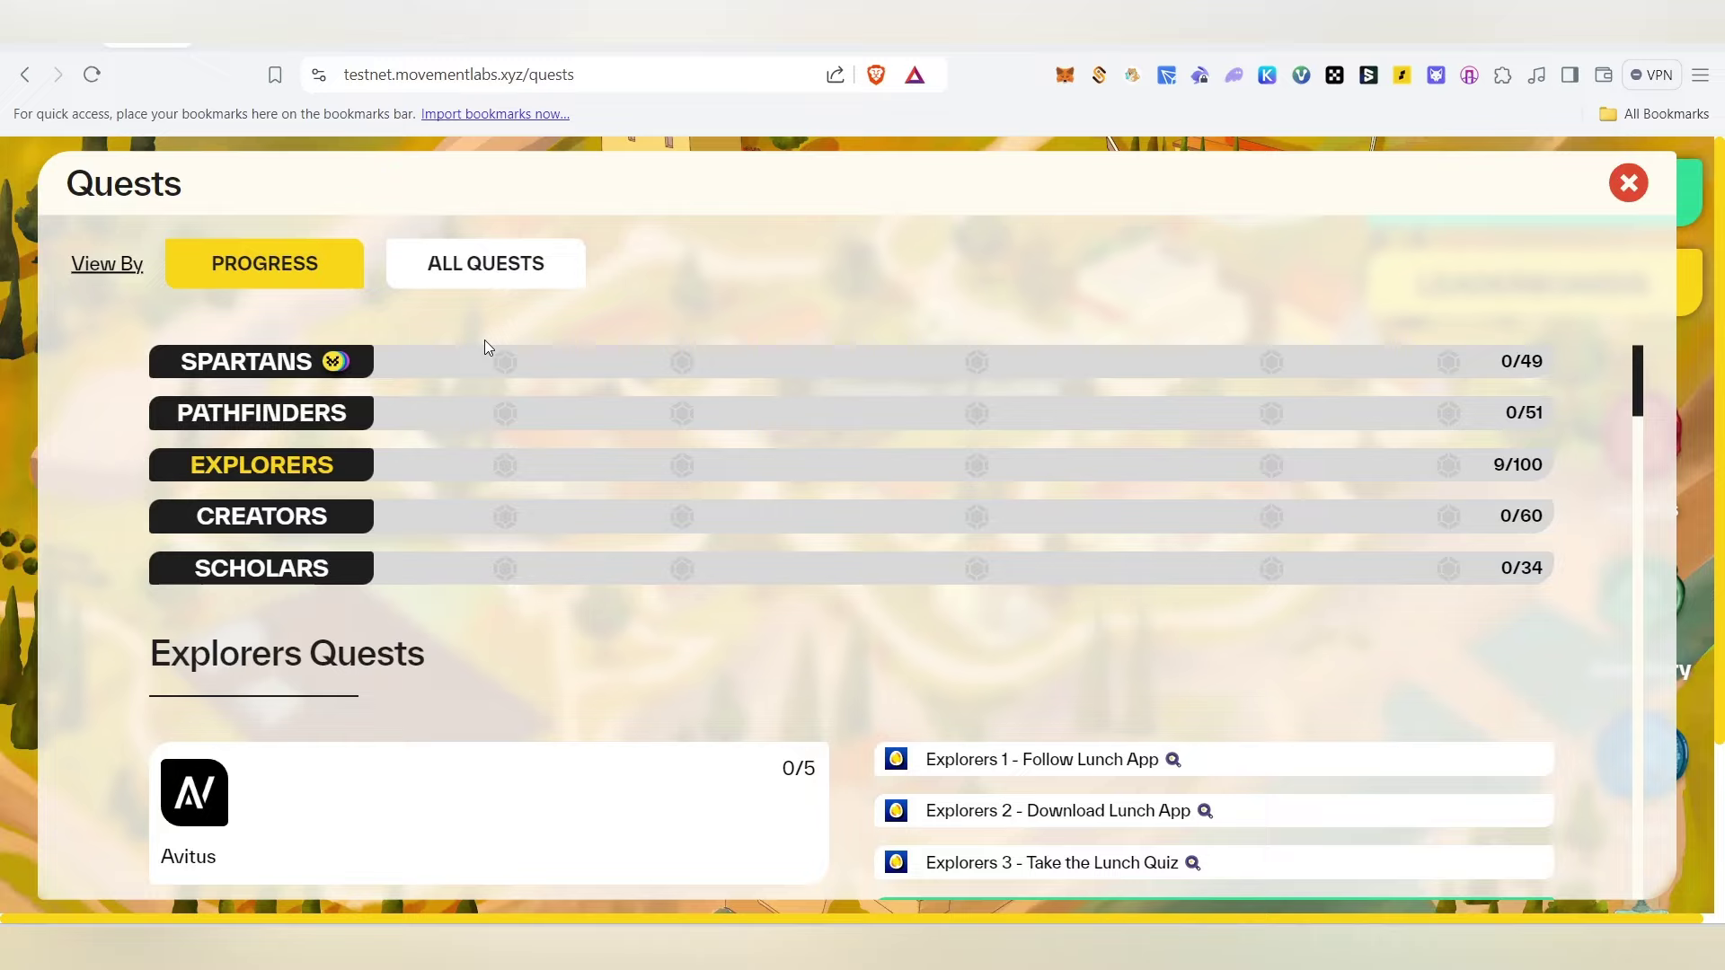
pyautogui.click(90, 76)
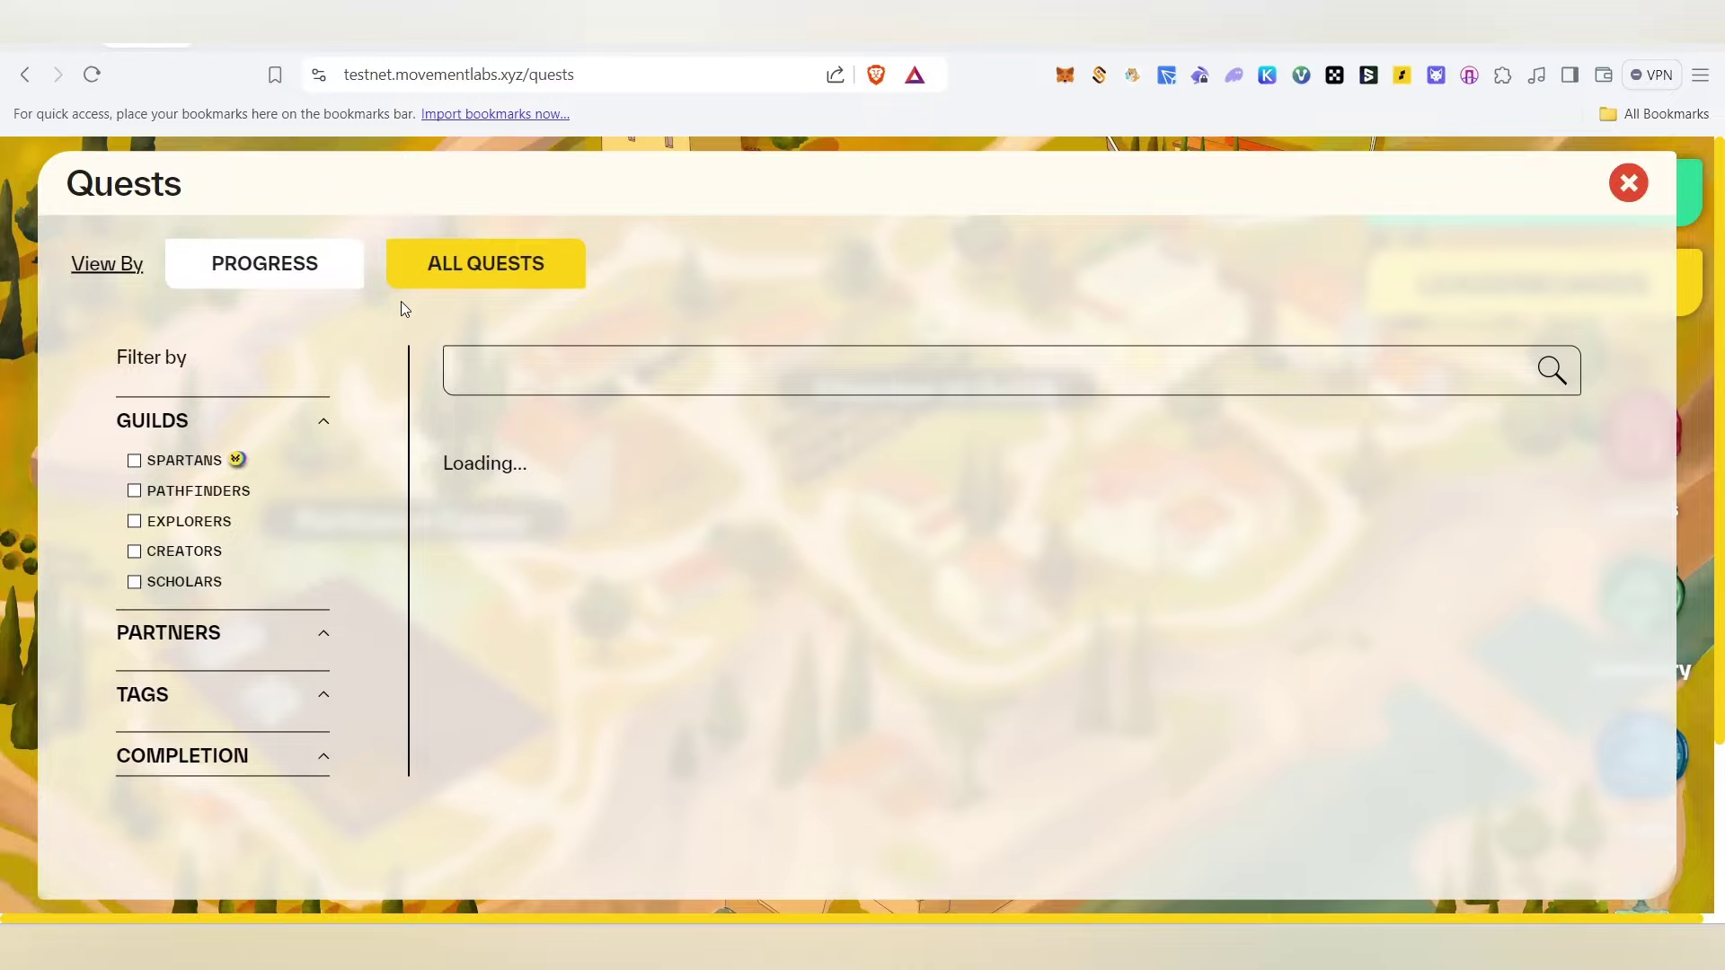
pyautogui.click(300, 270)
pyautogui.click(377, 466)
# Examine the Explorers guild progress and the completion status of its individual and partner quests.
pyautogui.scroll(-5, 420, 588)
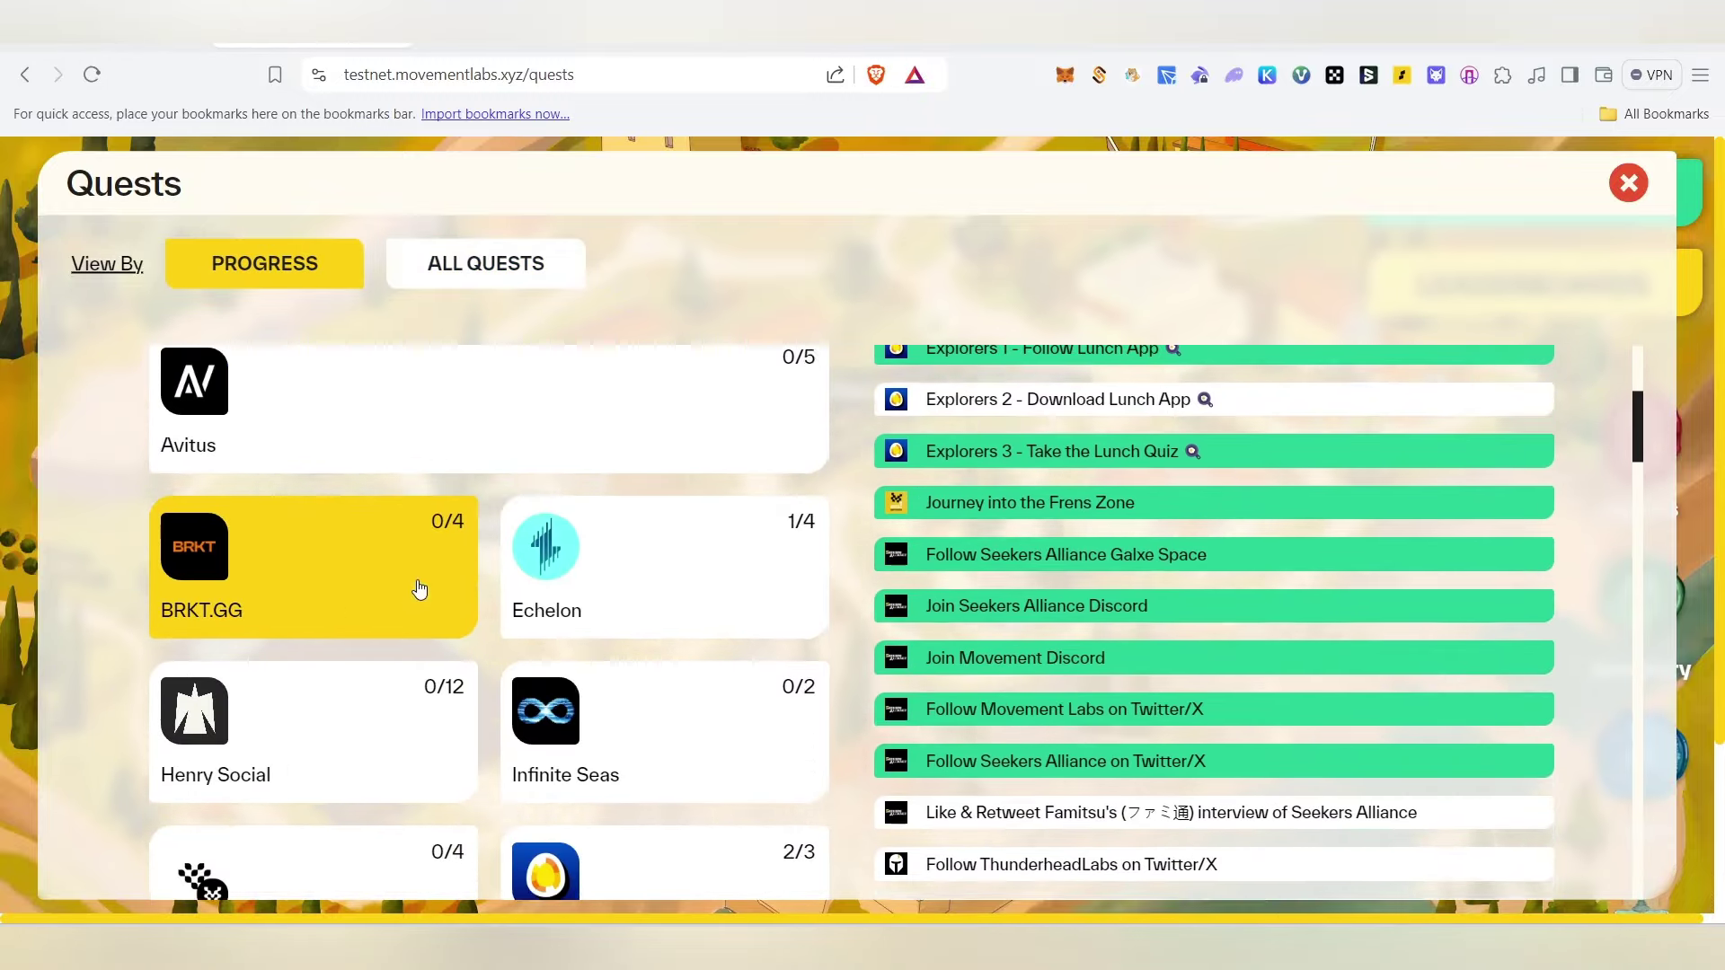
pyautogui.scroll(3, 662, 663)
pyautogui.scroll(-3, 1243, 650)
pyautogui.scroll(5, 559, 663)
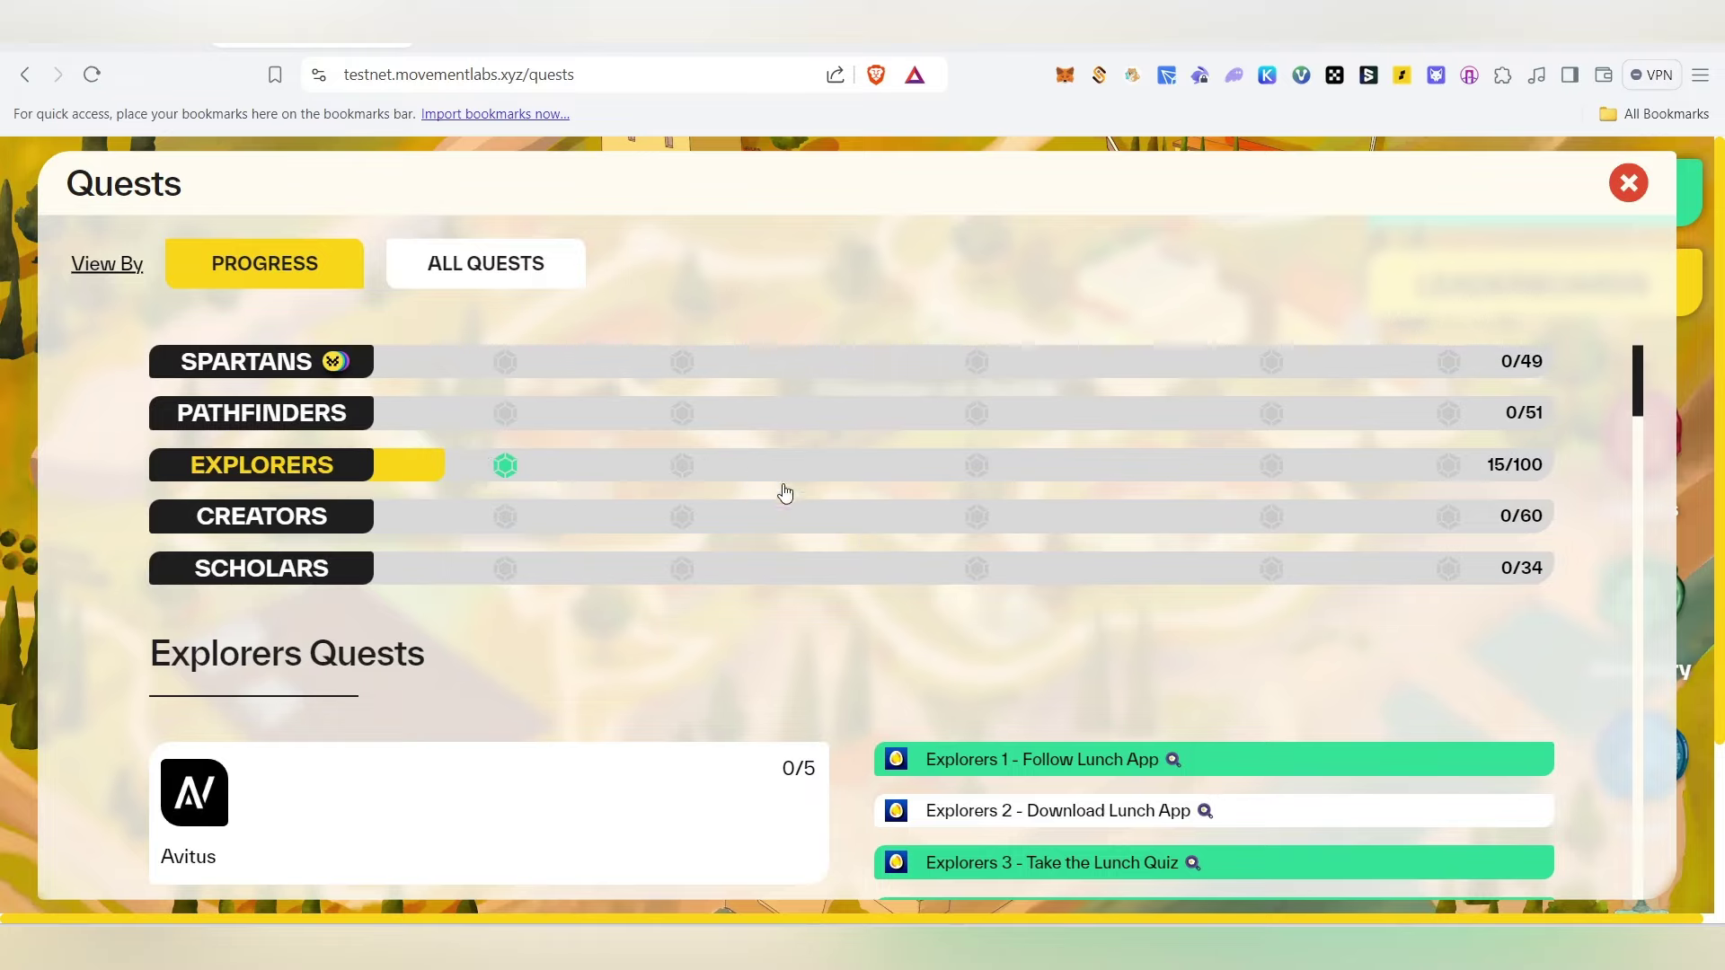
pyautogui.scroll(-13, 781, 489)
pyautogui.scroll(3, 1093, 693)
pyautogui.scroll(10, 1095, 693)
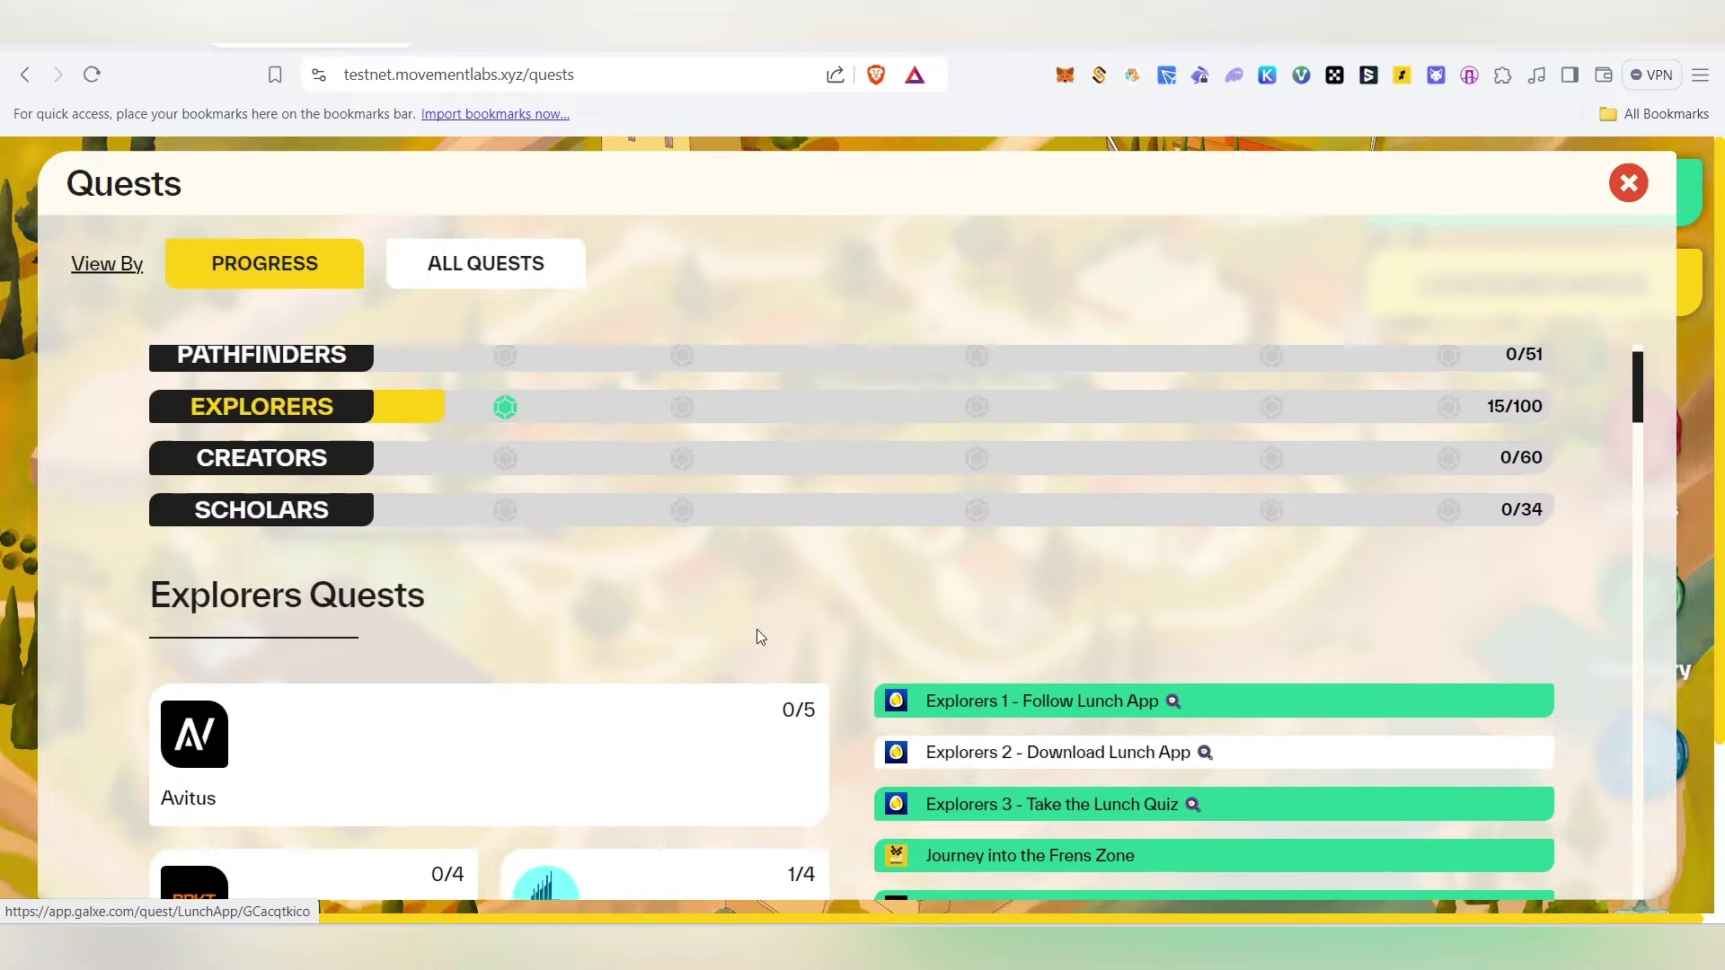
pyautogui.scroll(-15, 970, 628)
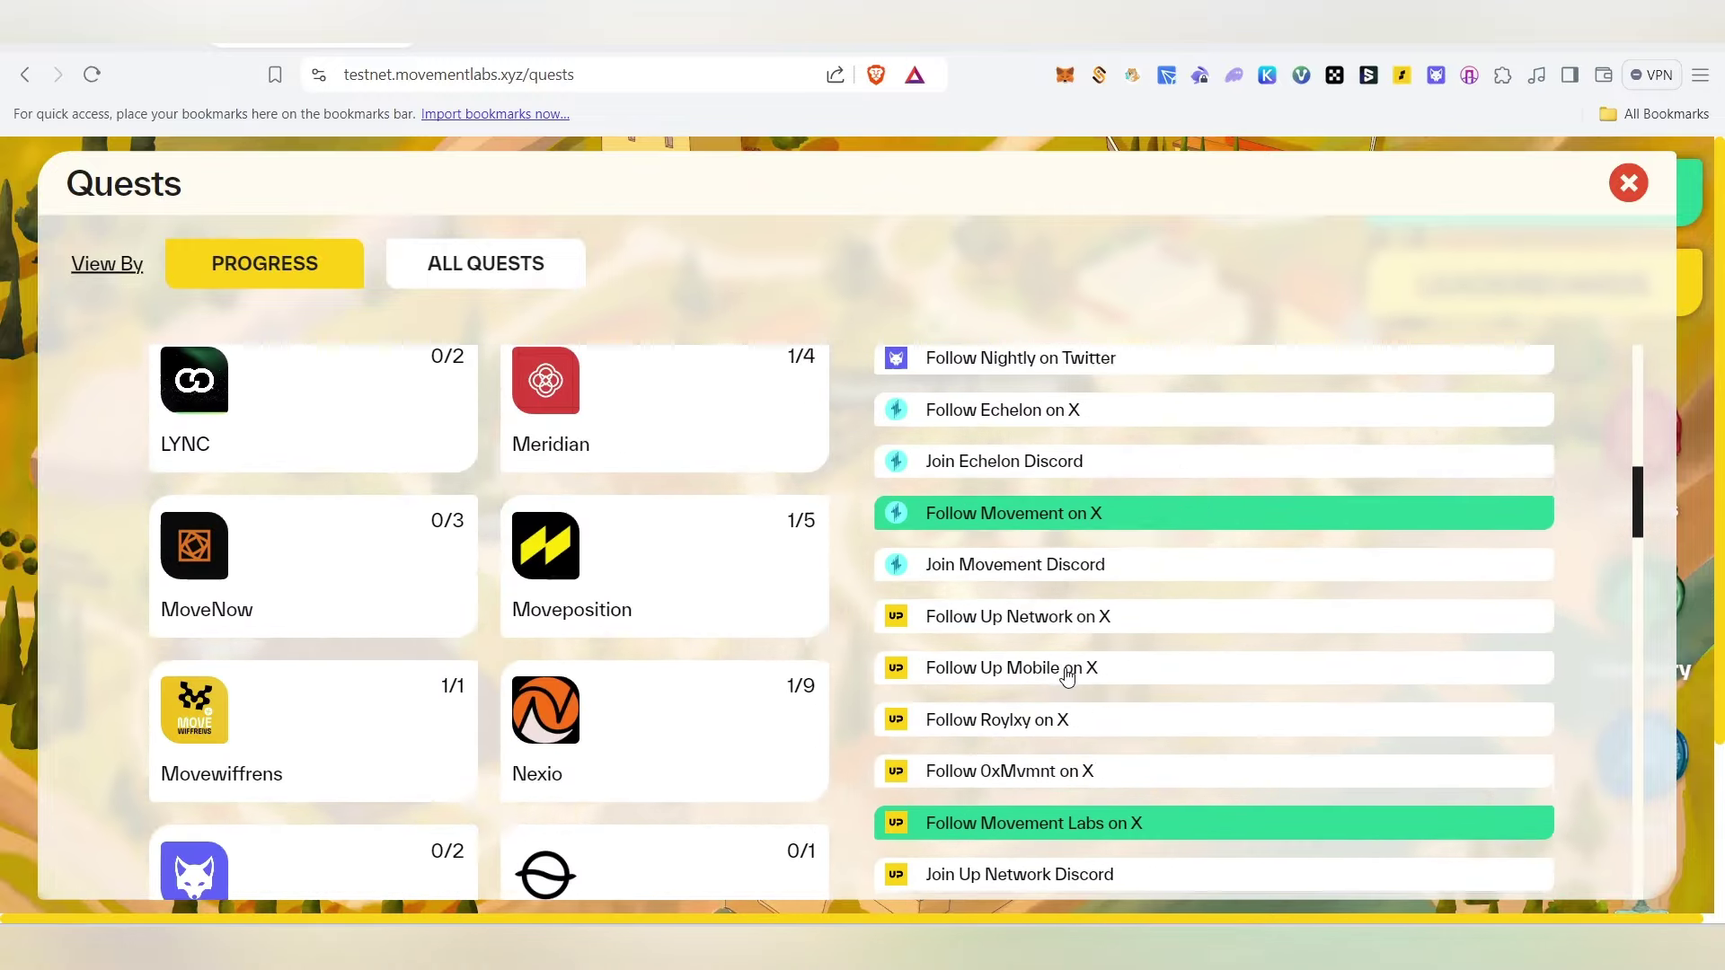
# Look through the full Explorers quest list for completed and open tasks and compare it with the guild progress bars.
pyautogui.scroll(-12, 1077, 676)
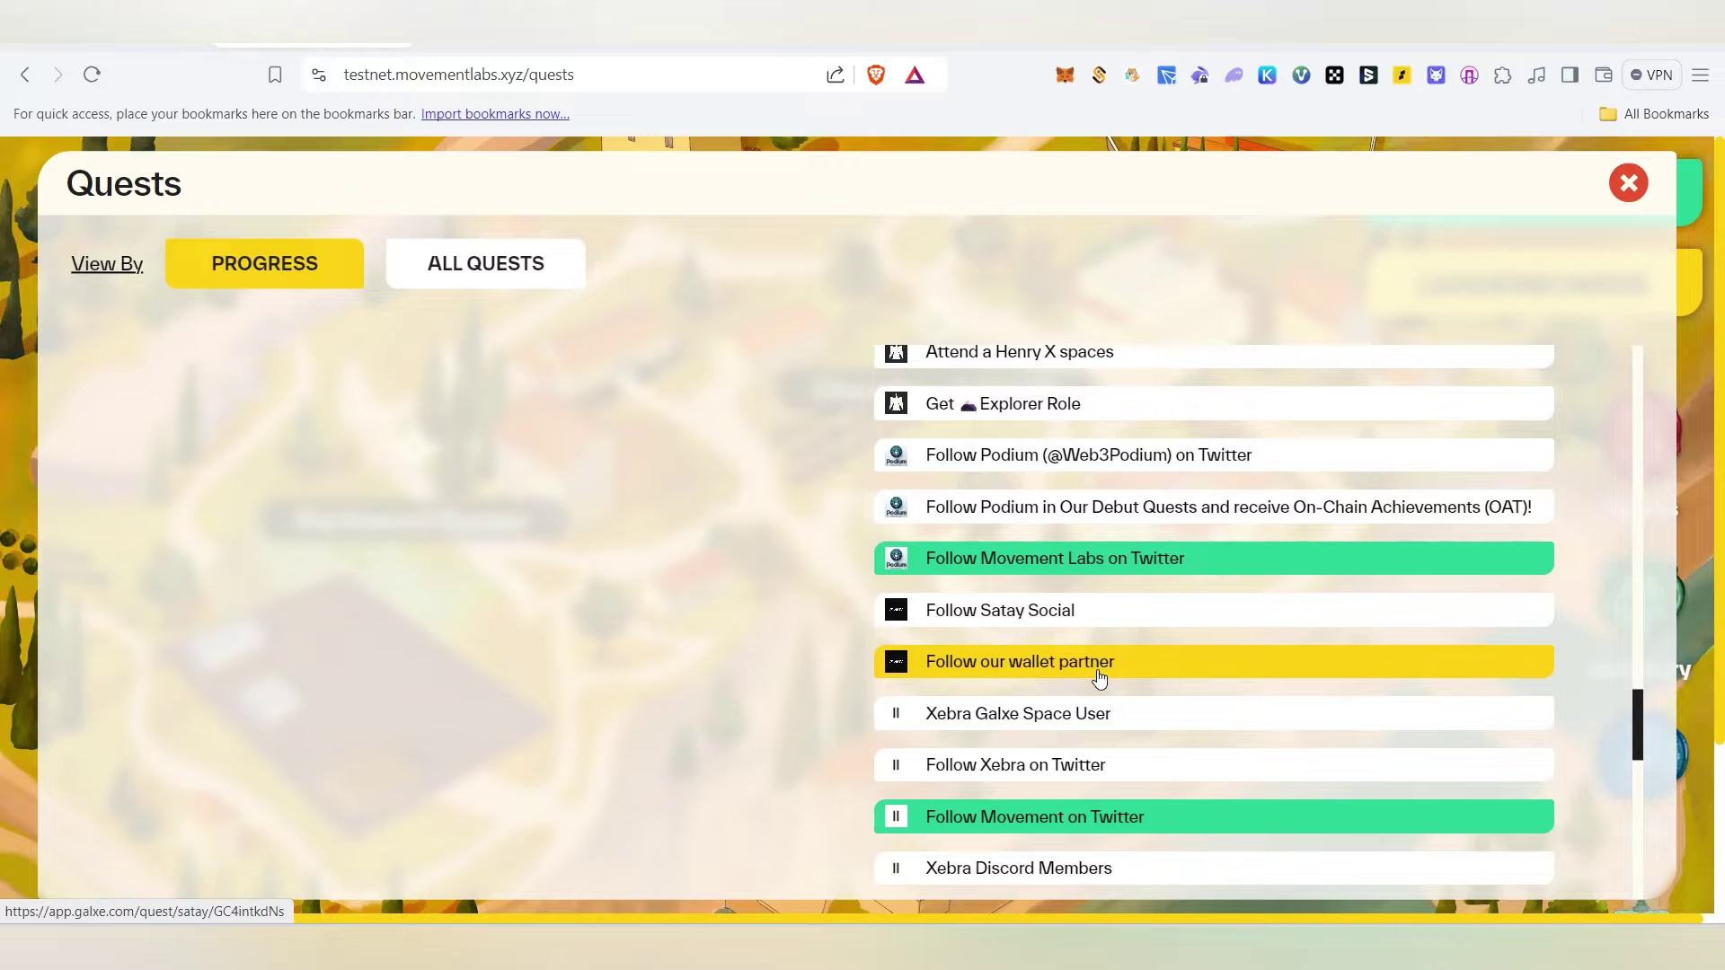
pyautogui.scroll(-3, 1118, 691)
pyautogui.scroll(10, 1133, 693)
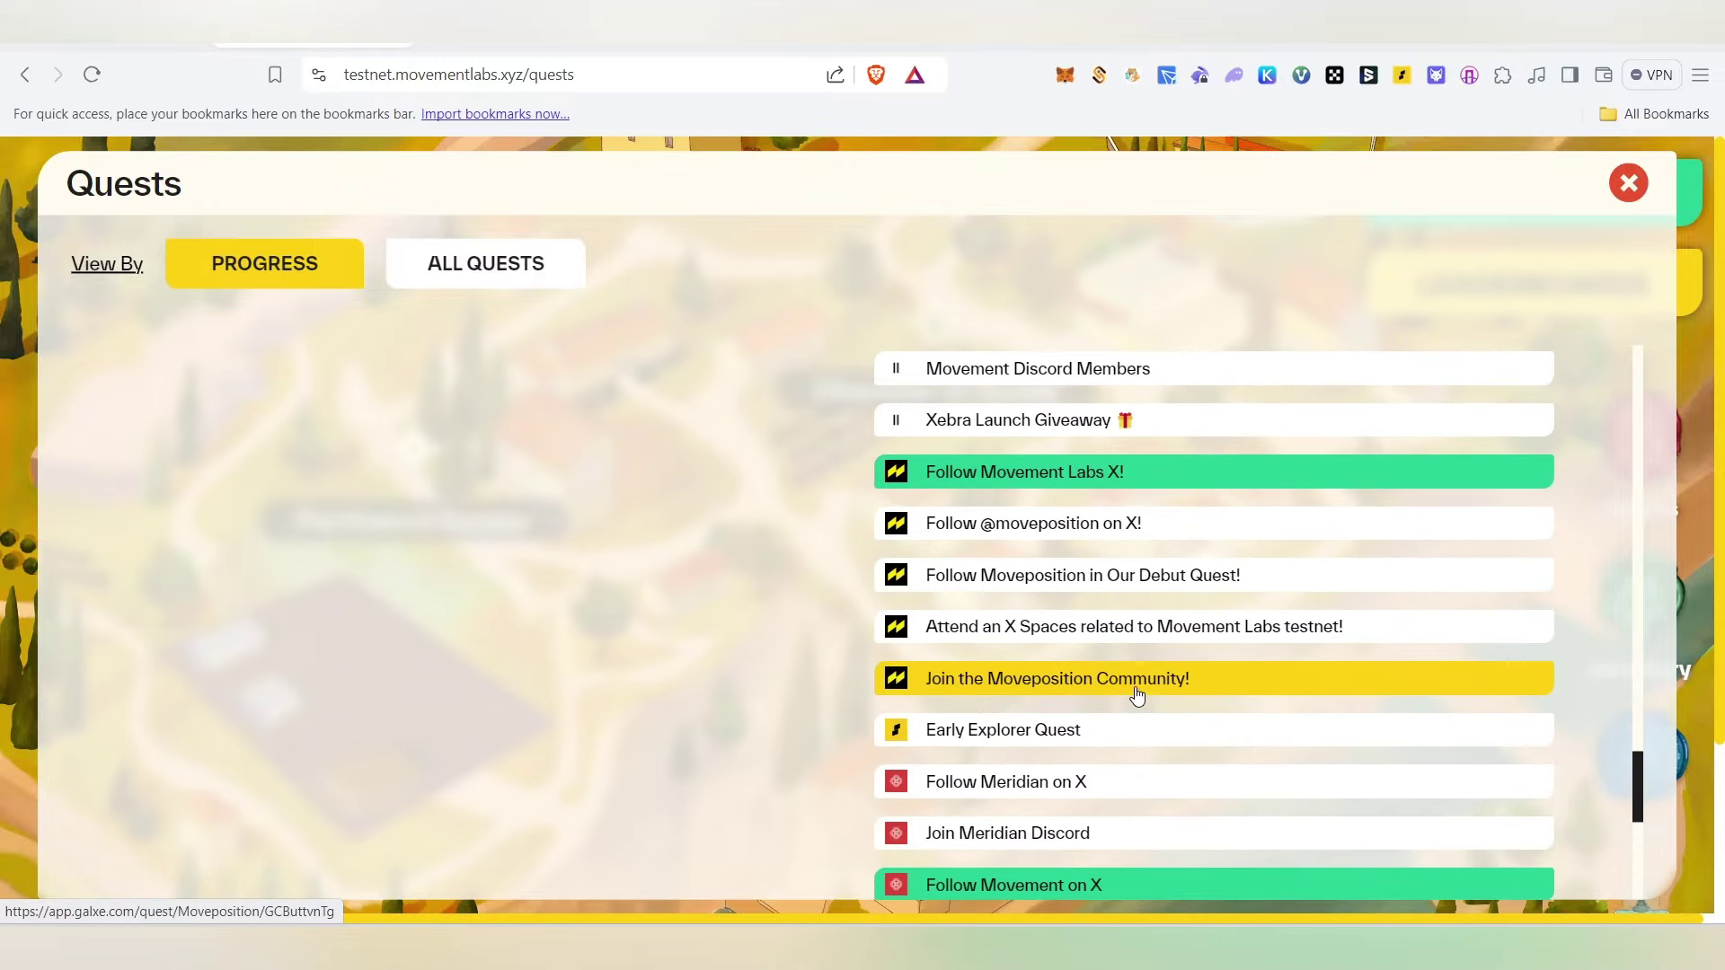
pyautogui.scroll(15, 1159, 699)
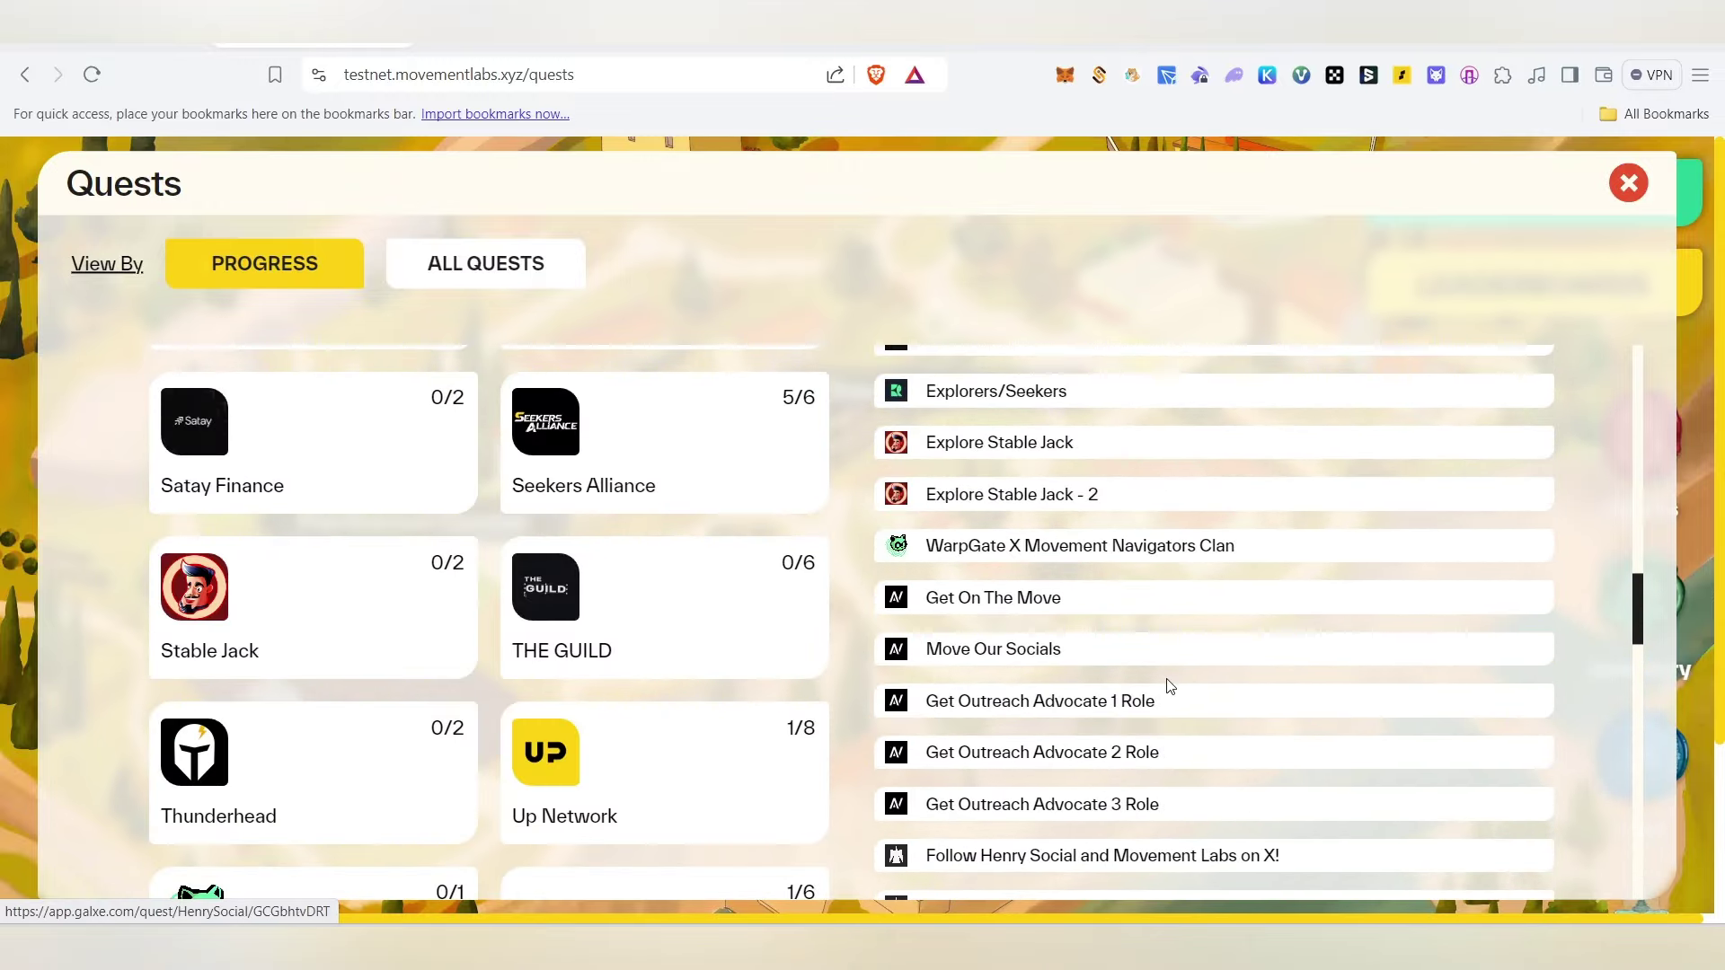
pyautogui.scroll(5, 1213, 701)
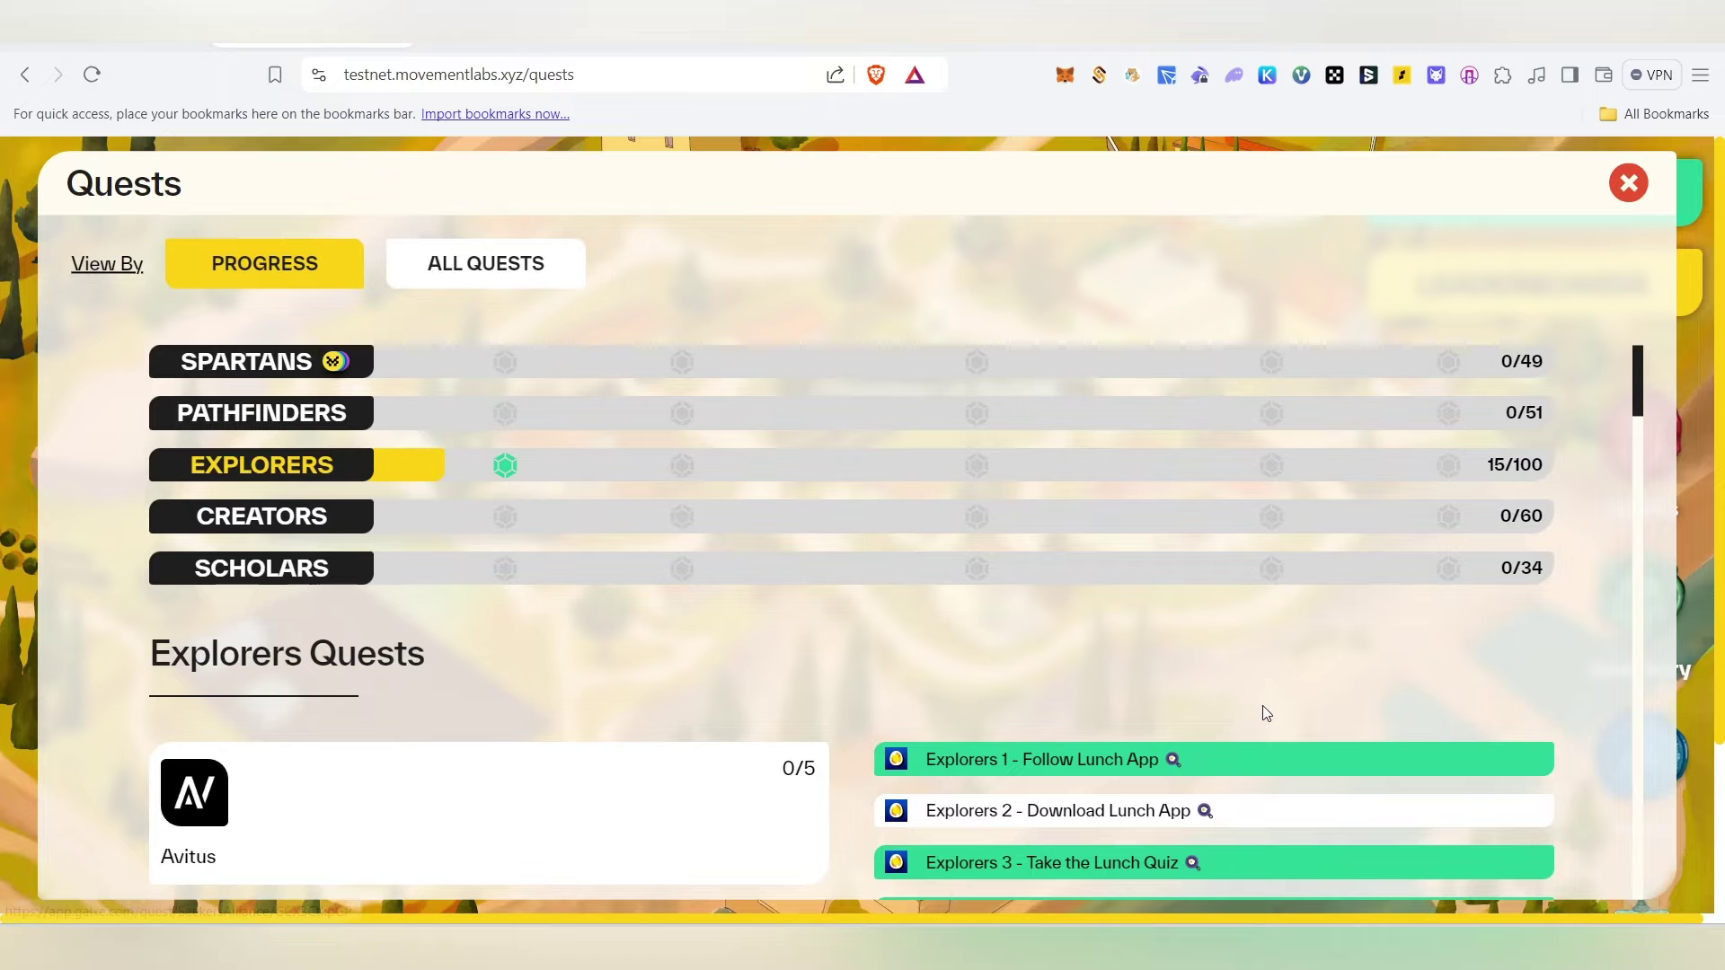
pyautogui.scroll(-5, 1303, 770)
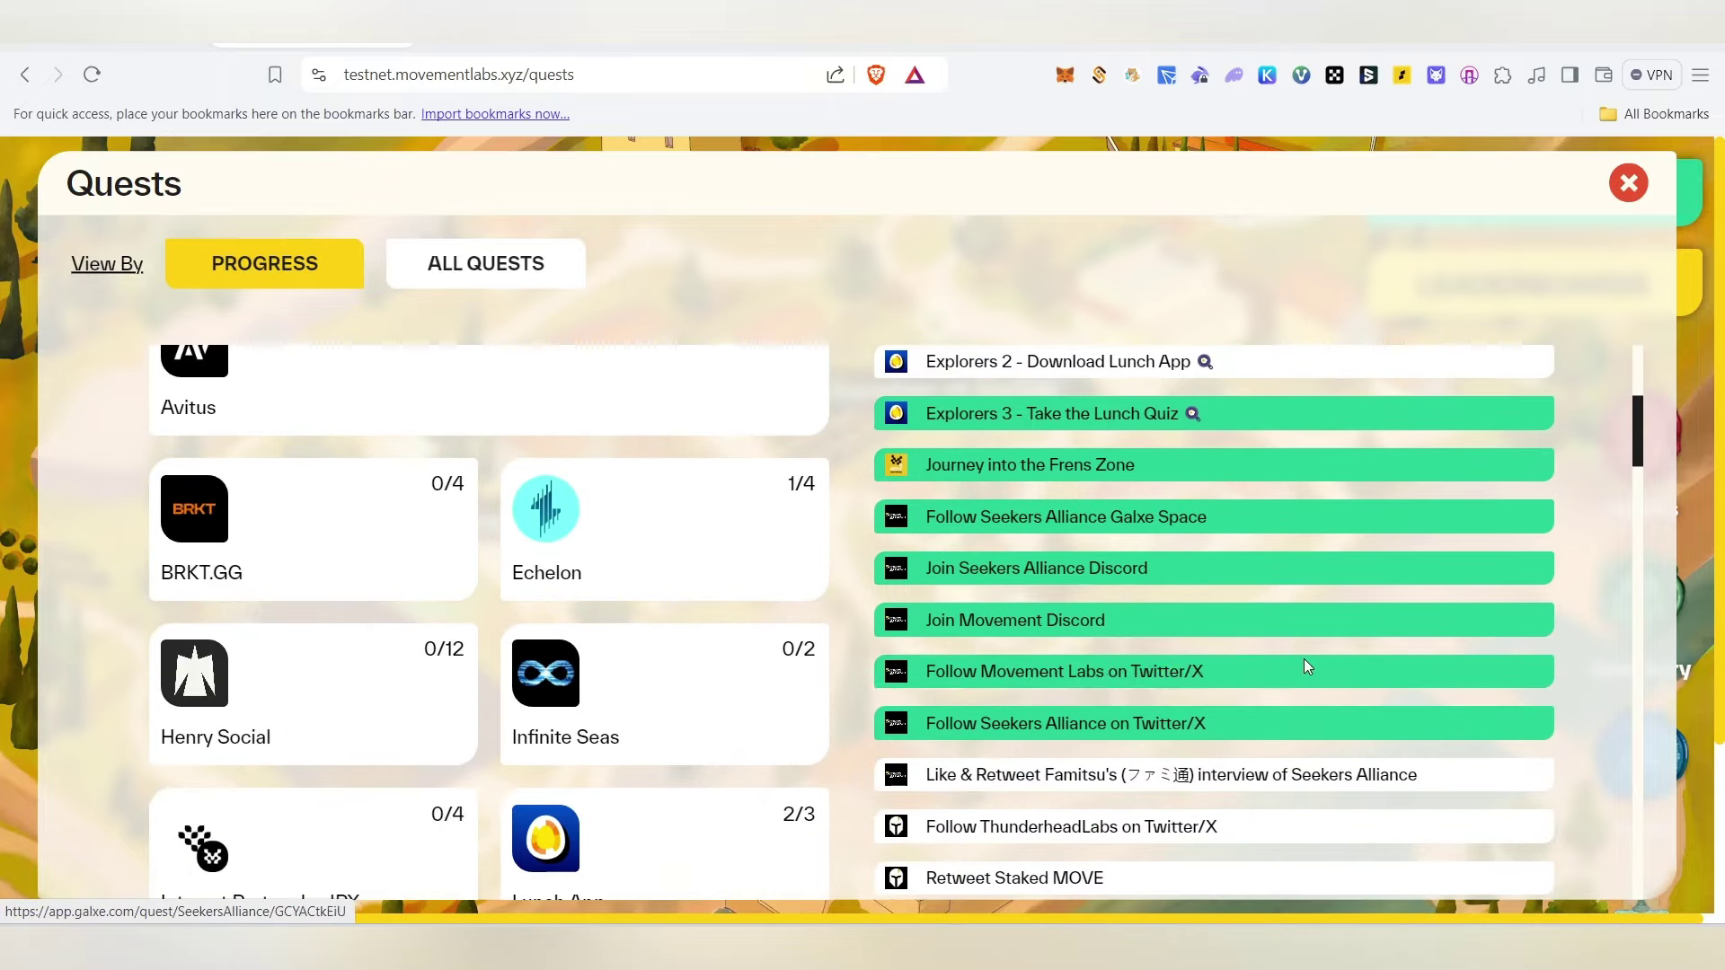
pyautogui.scroll(5, 1331, 819)
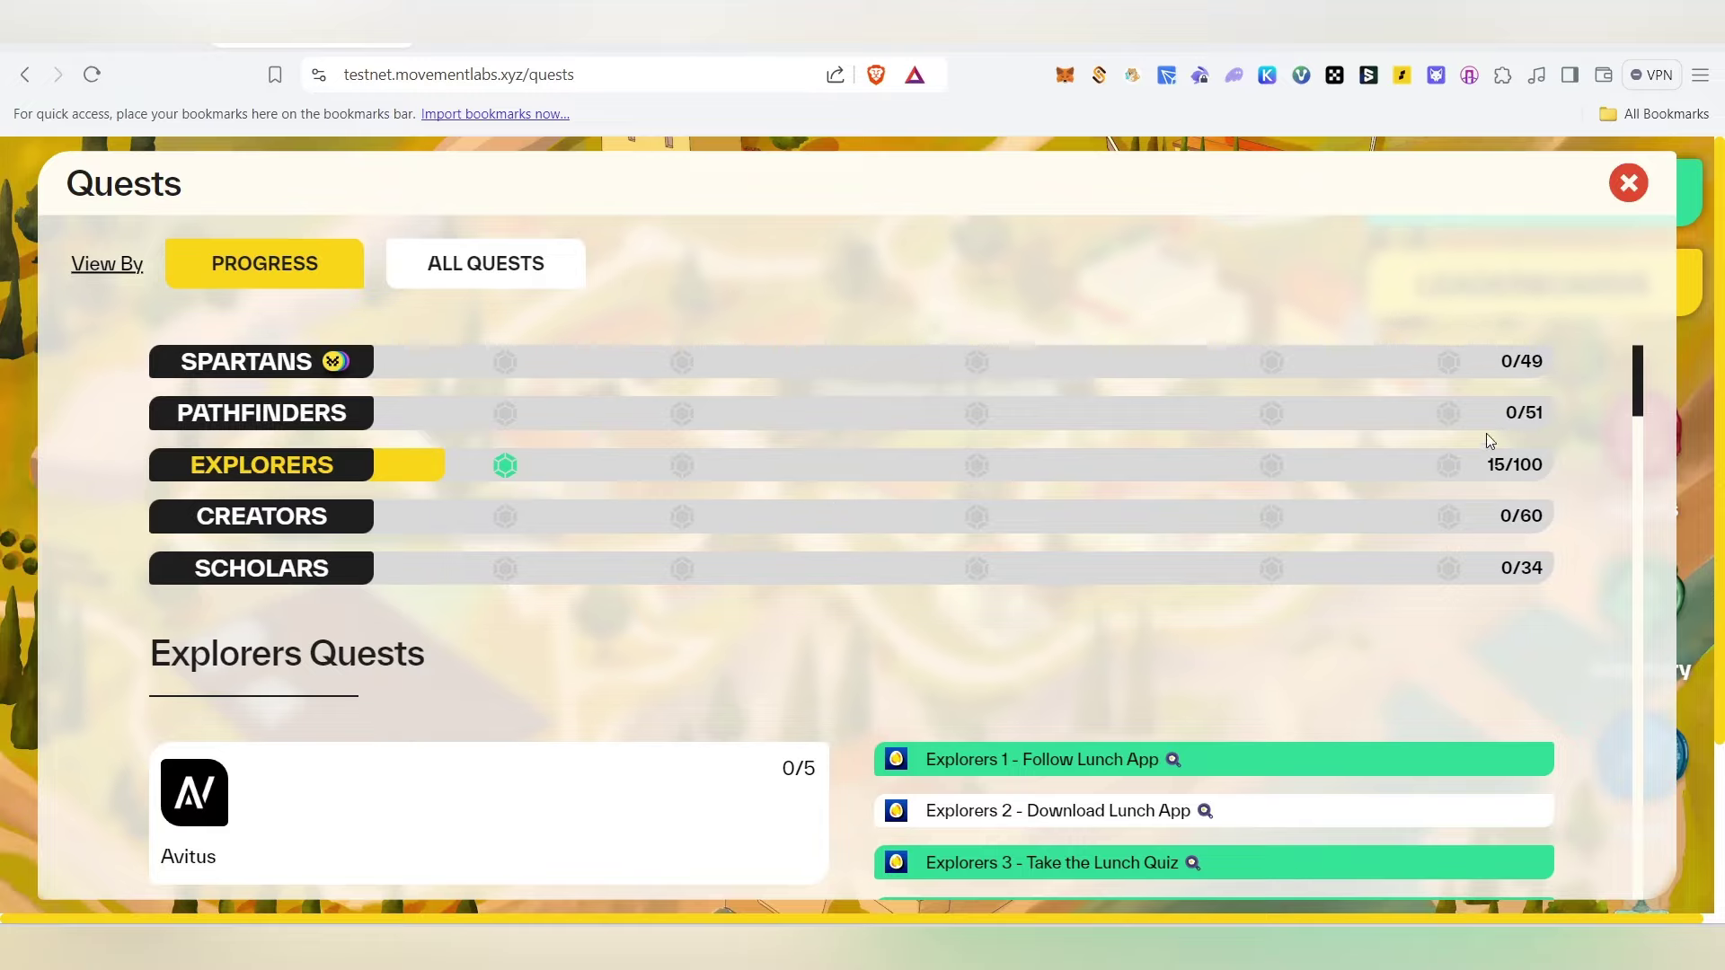
pyautogui.scroll(-4, 1240, 605)
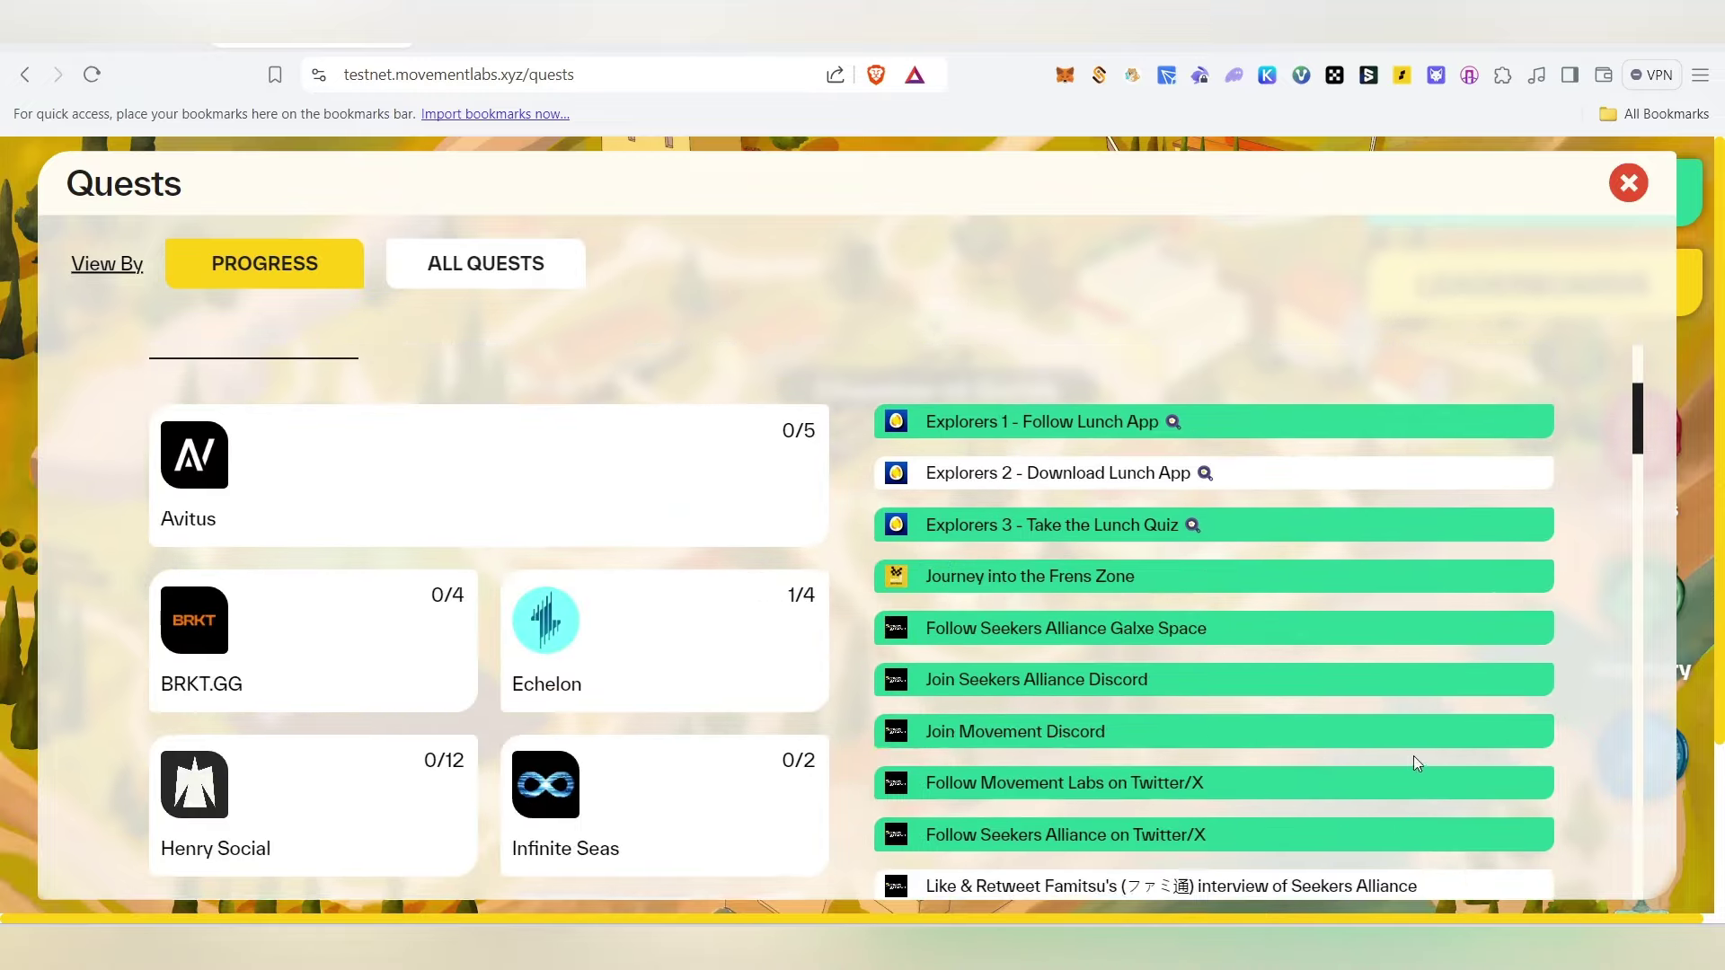
pyautogui.scroll(-3, 1428, 773)
pyautogui.scroll(7, 1445, 784)
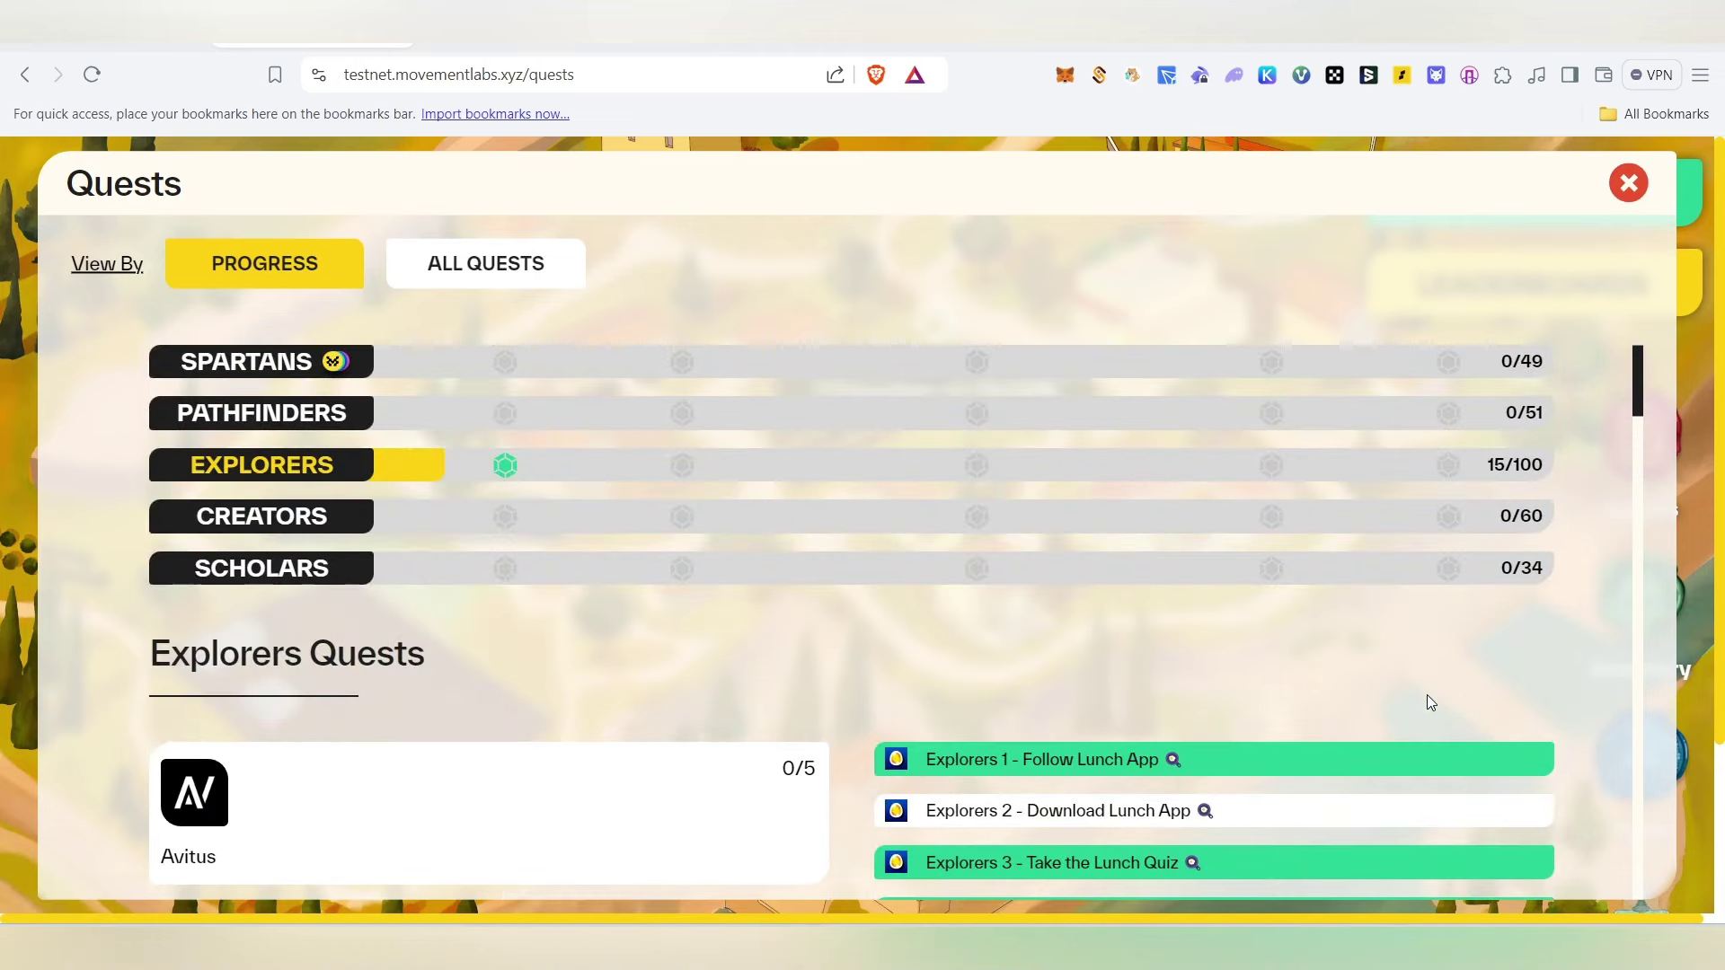
# Show the Spartans guild quests, look through their tasks, and switch the view to all quests.
pyautogui.click(272, 364)
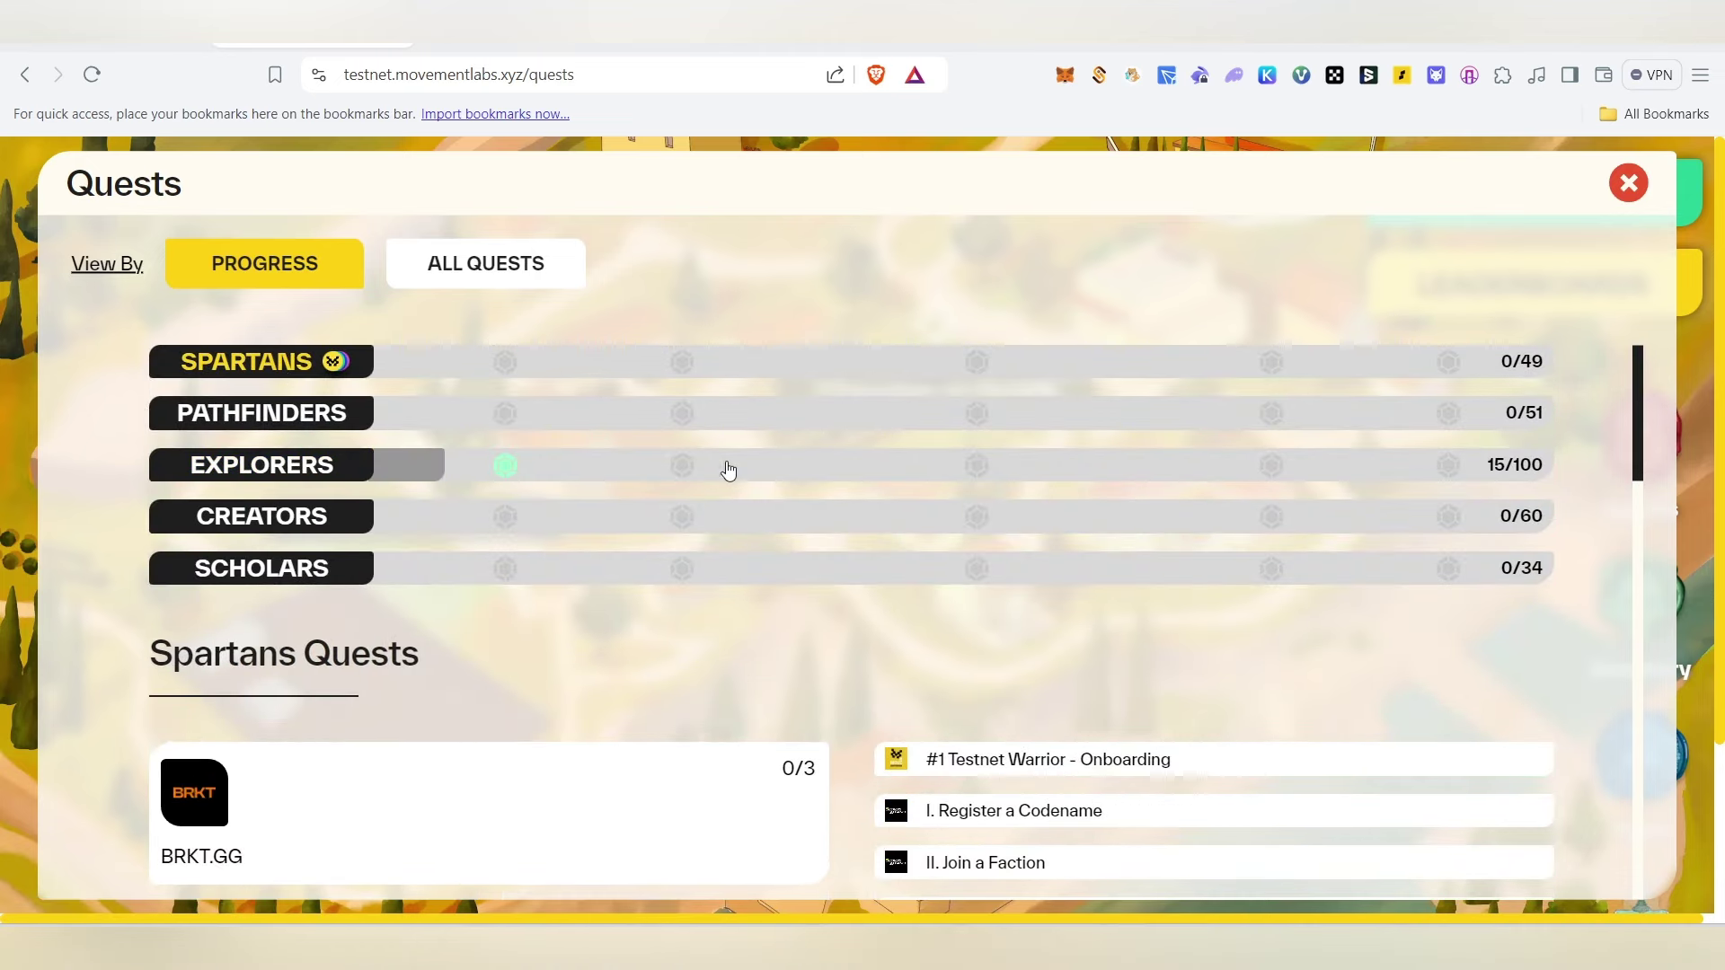
pyautogui.scroll(-4, 909, 575)
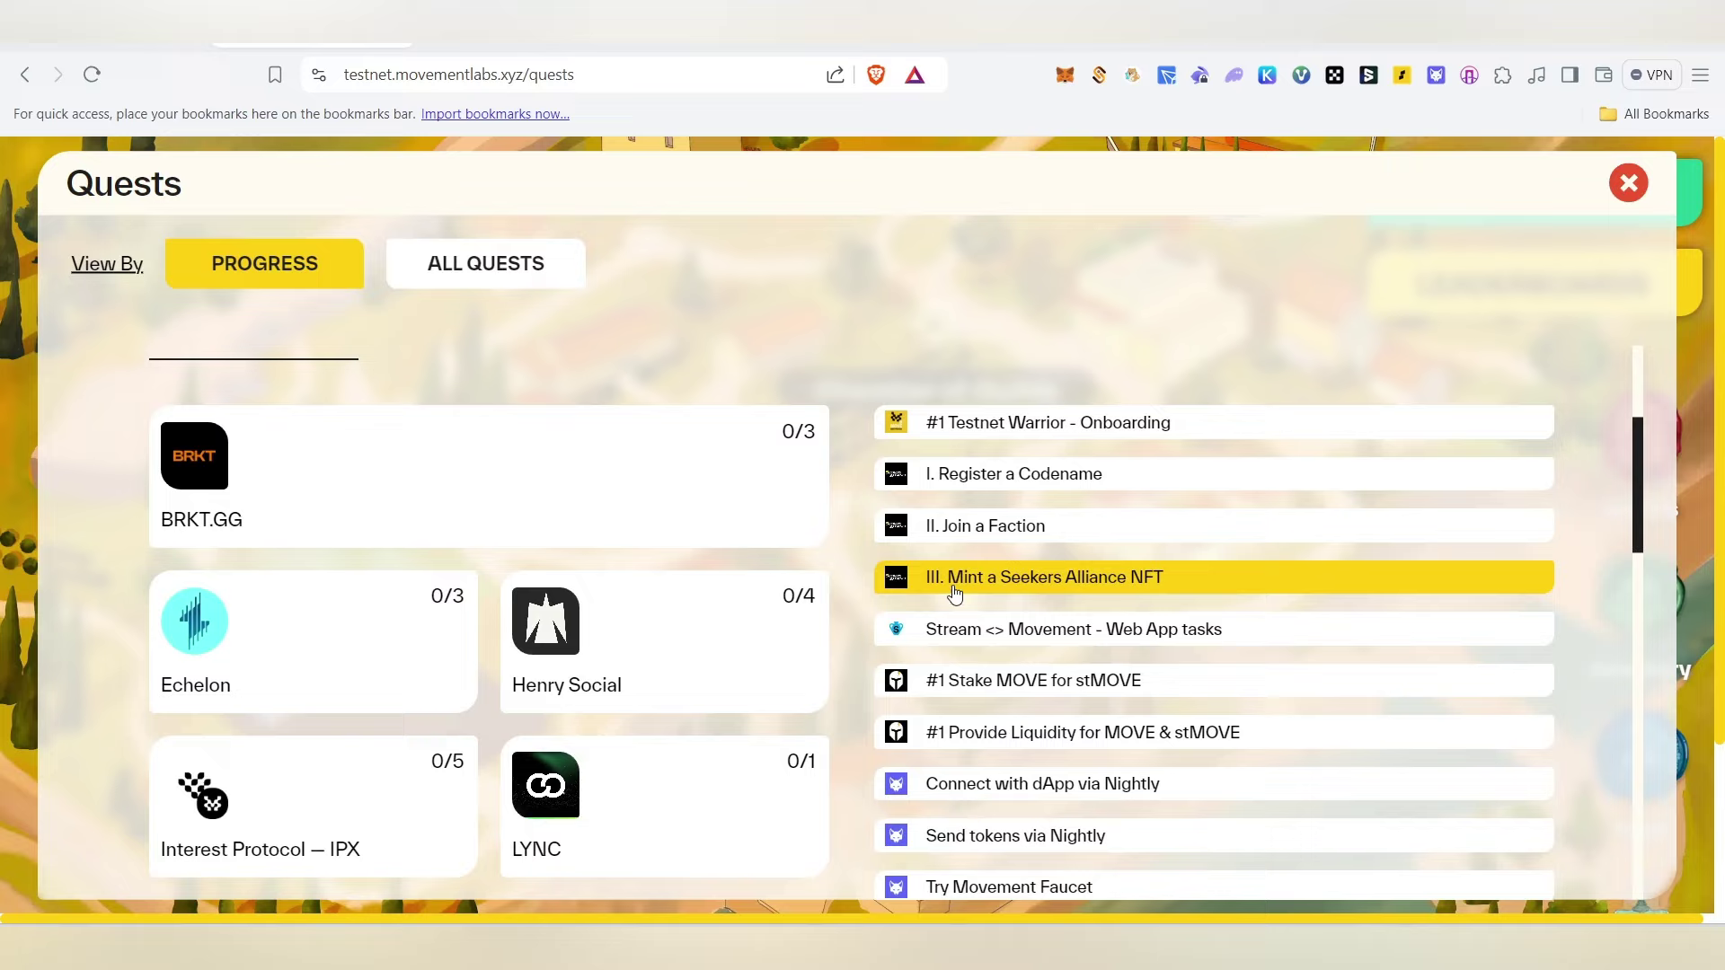
pyautogui.scroll(4, 970, 589)
pyautogui.scroll(-3, 1298, 670)
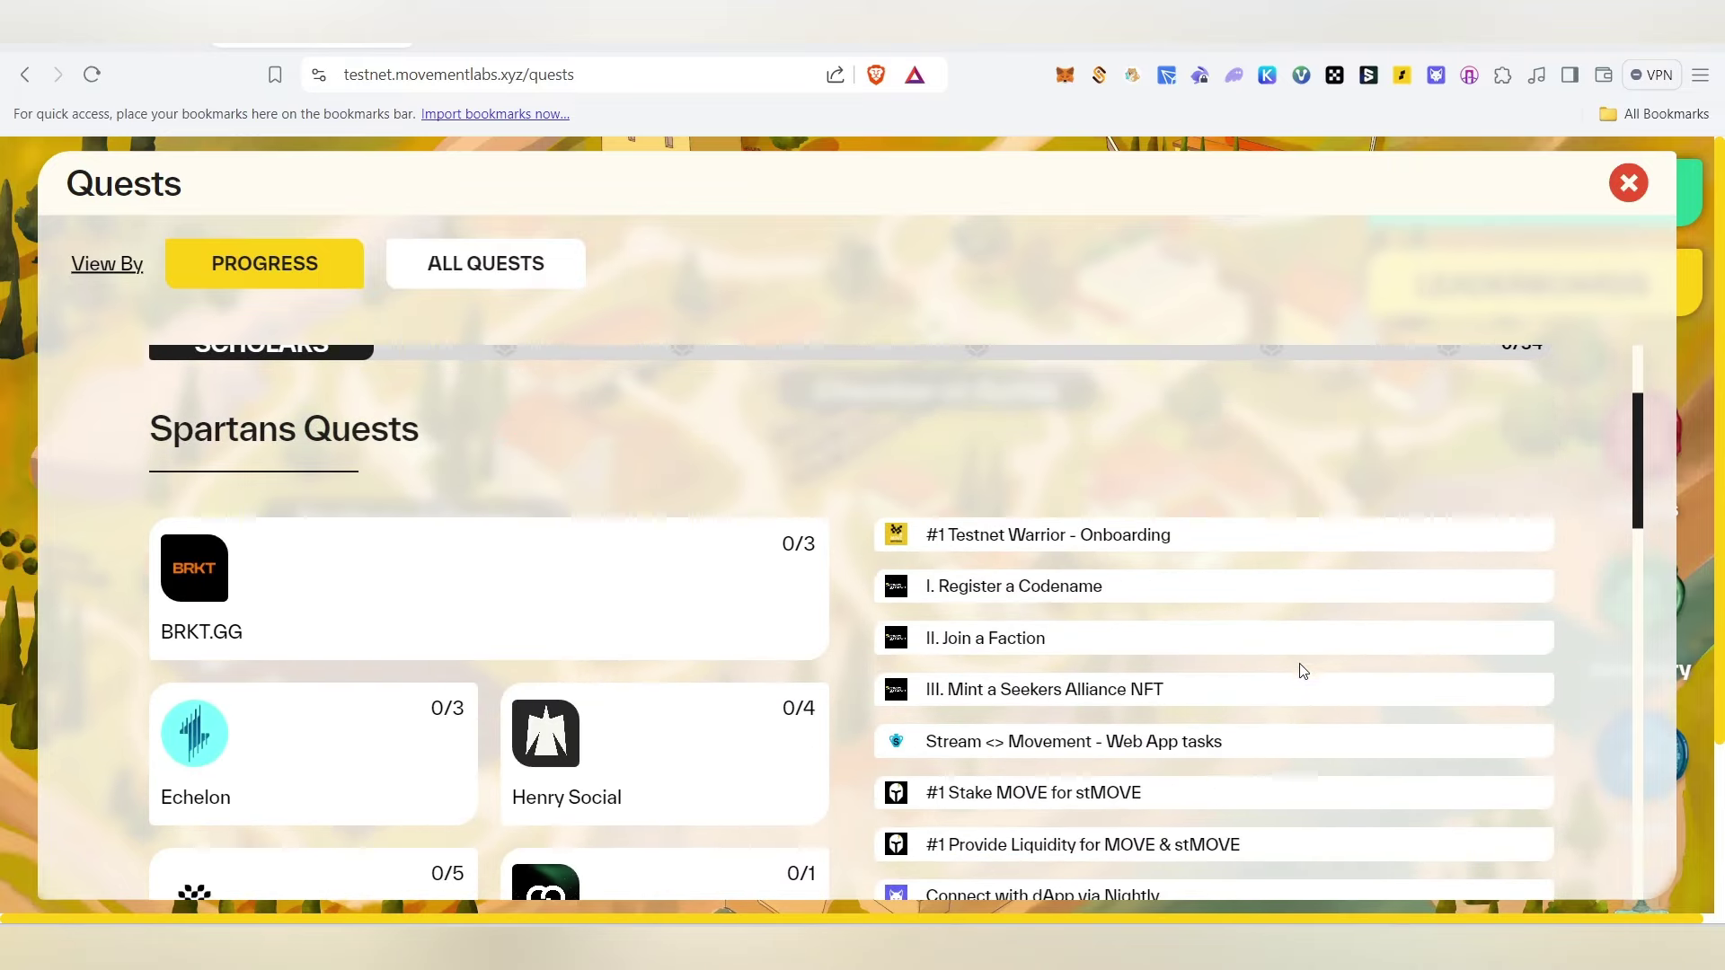
pyautogui.scroll(2, 708, 627)
pyautogui.scroll(1, 708, 627)
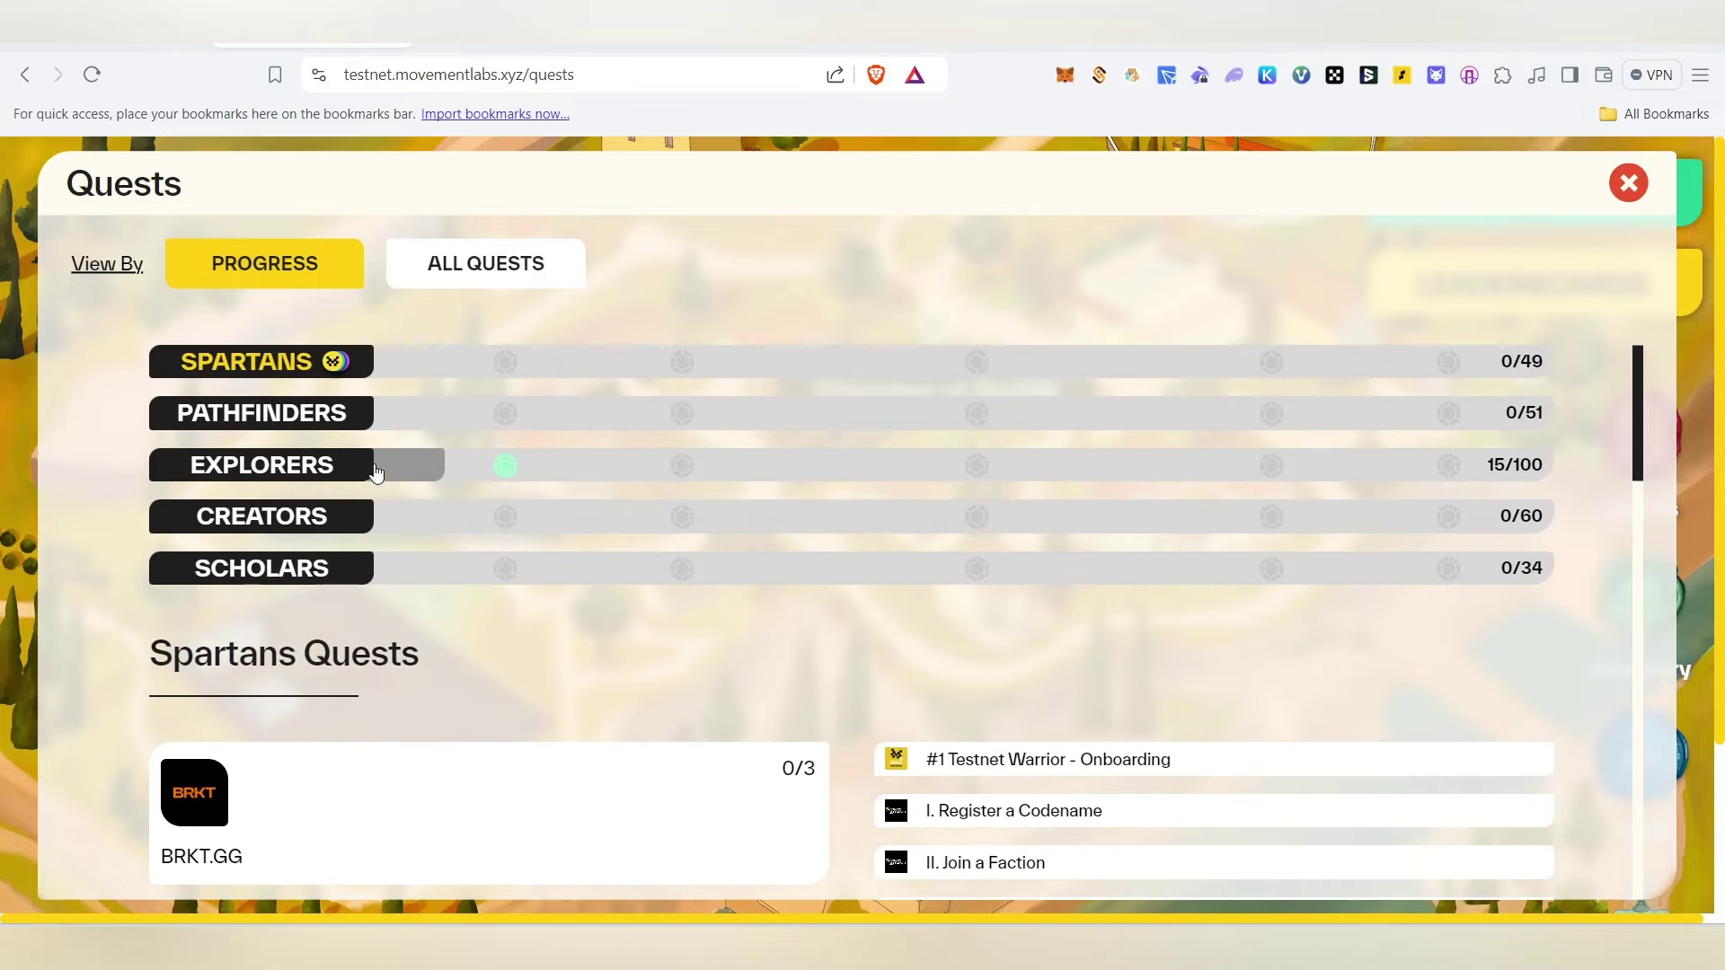
pyautogui.click(454, 269)
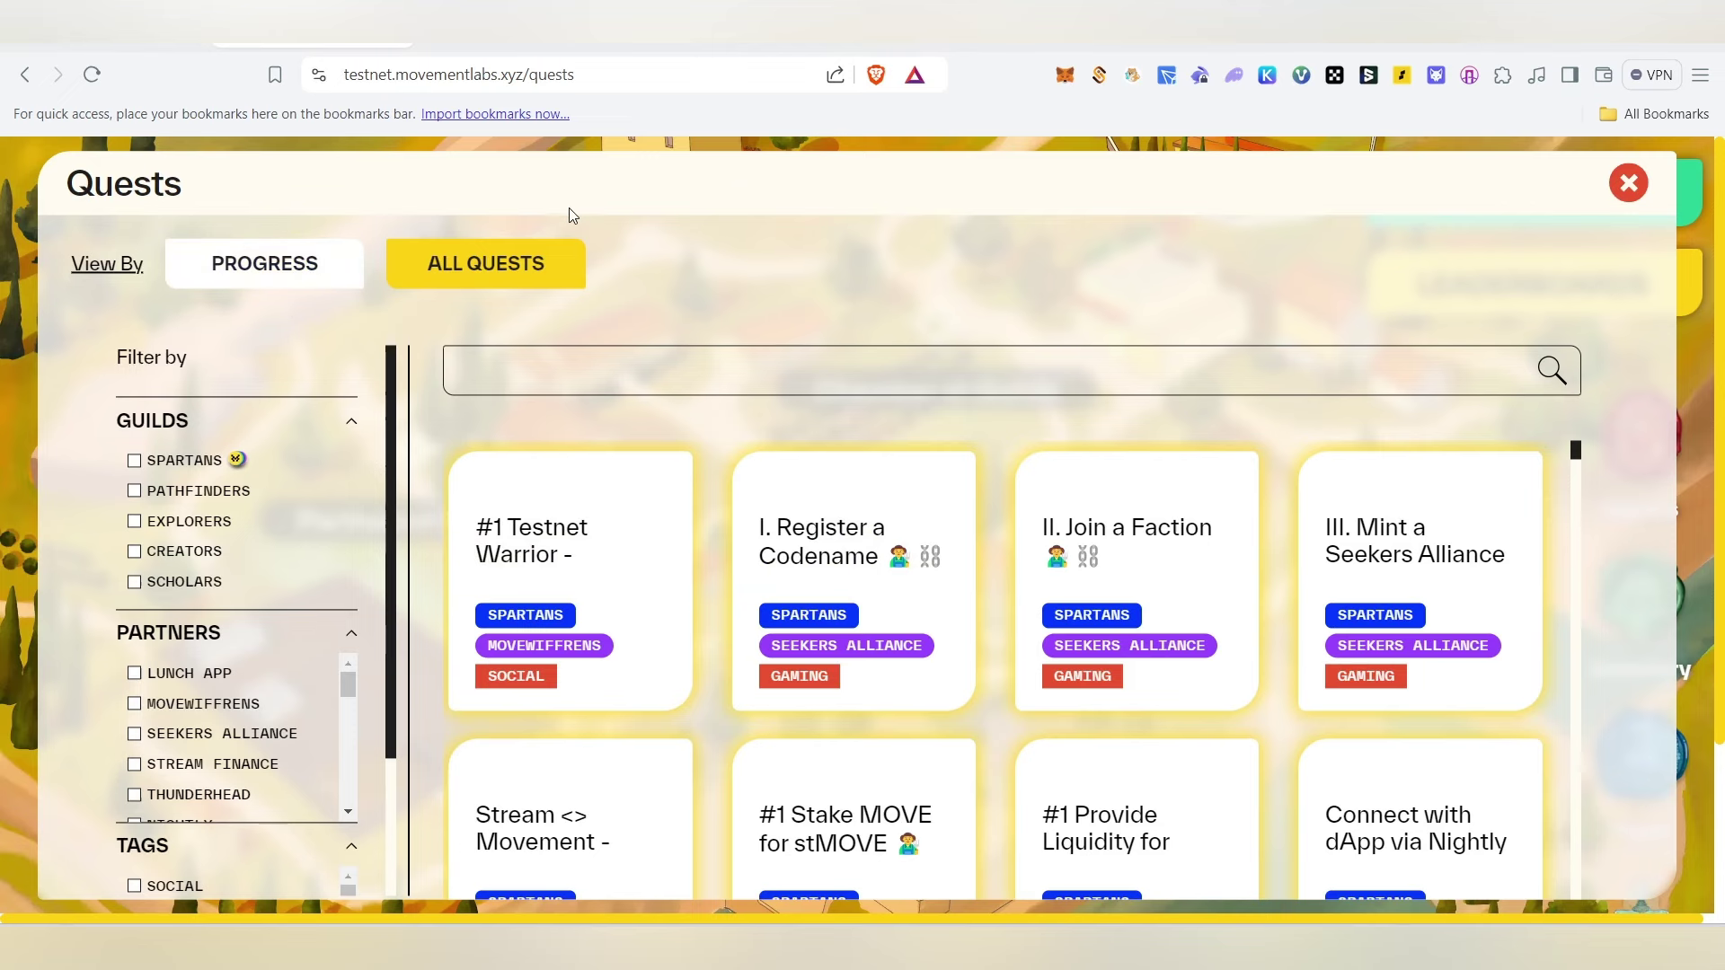
# Close the Quests window and open the Movement faucet from the testnet map.
pyautogui.press('Escape')
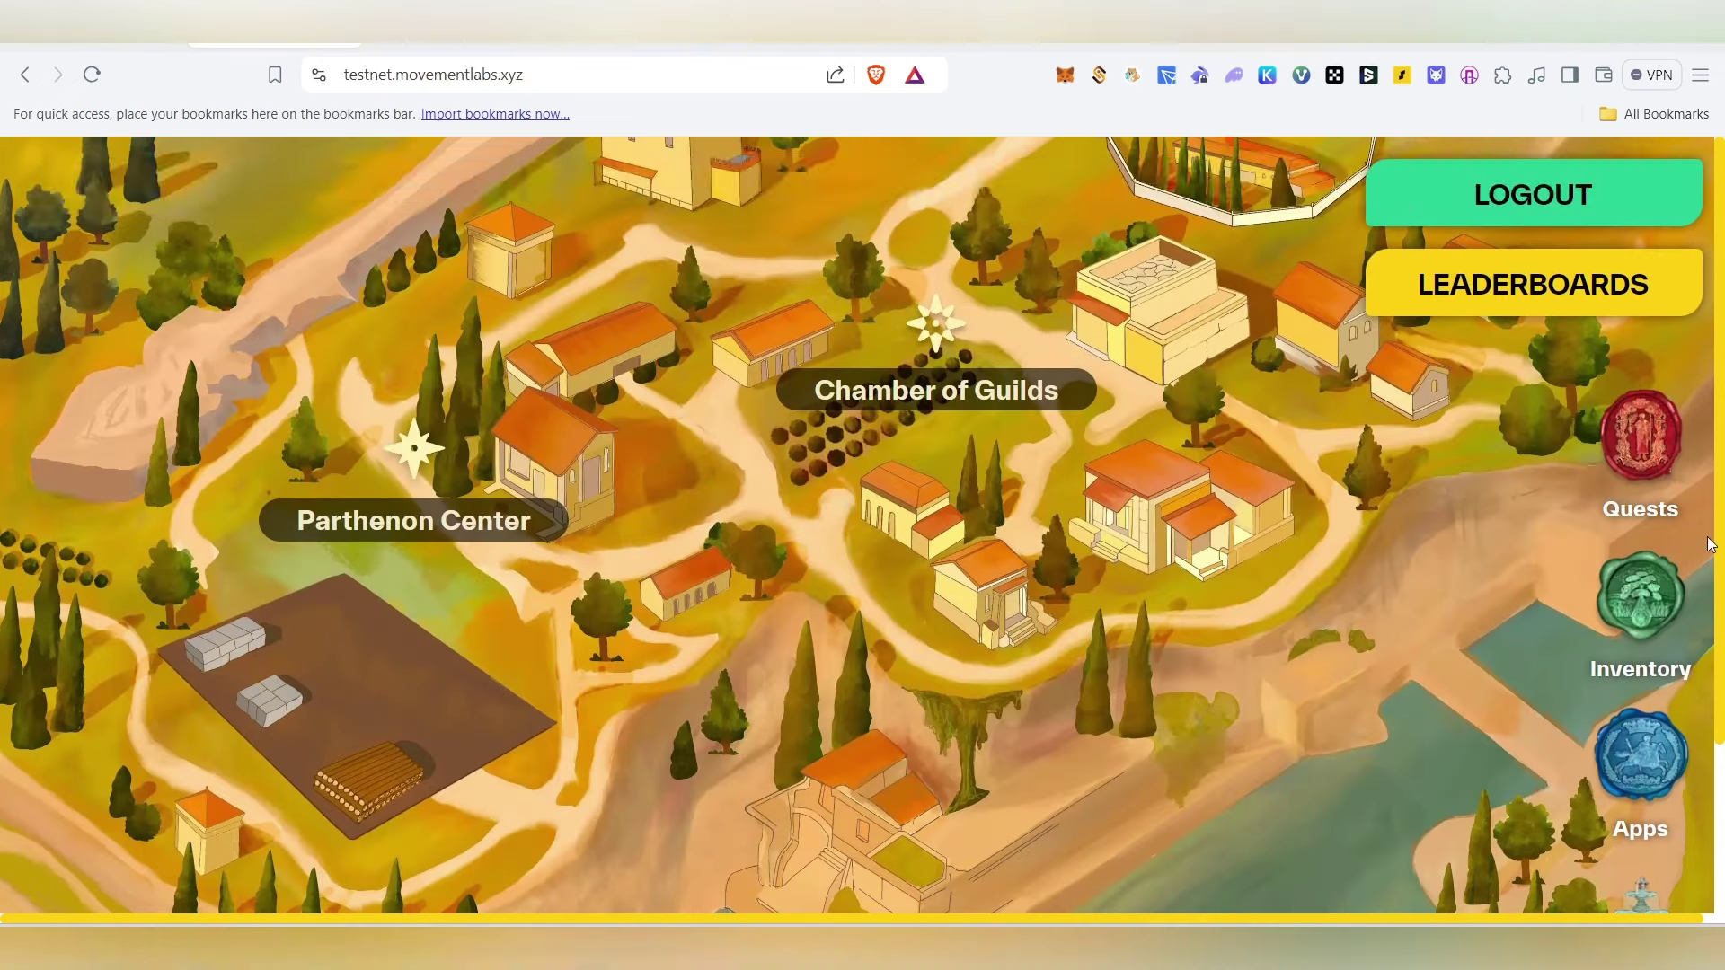
pyautogui.scroll(-3, 1699, 696)
pyautogui.click(1672, 724)
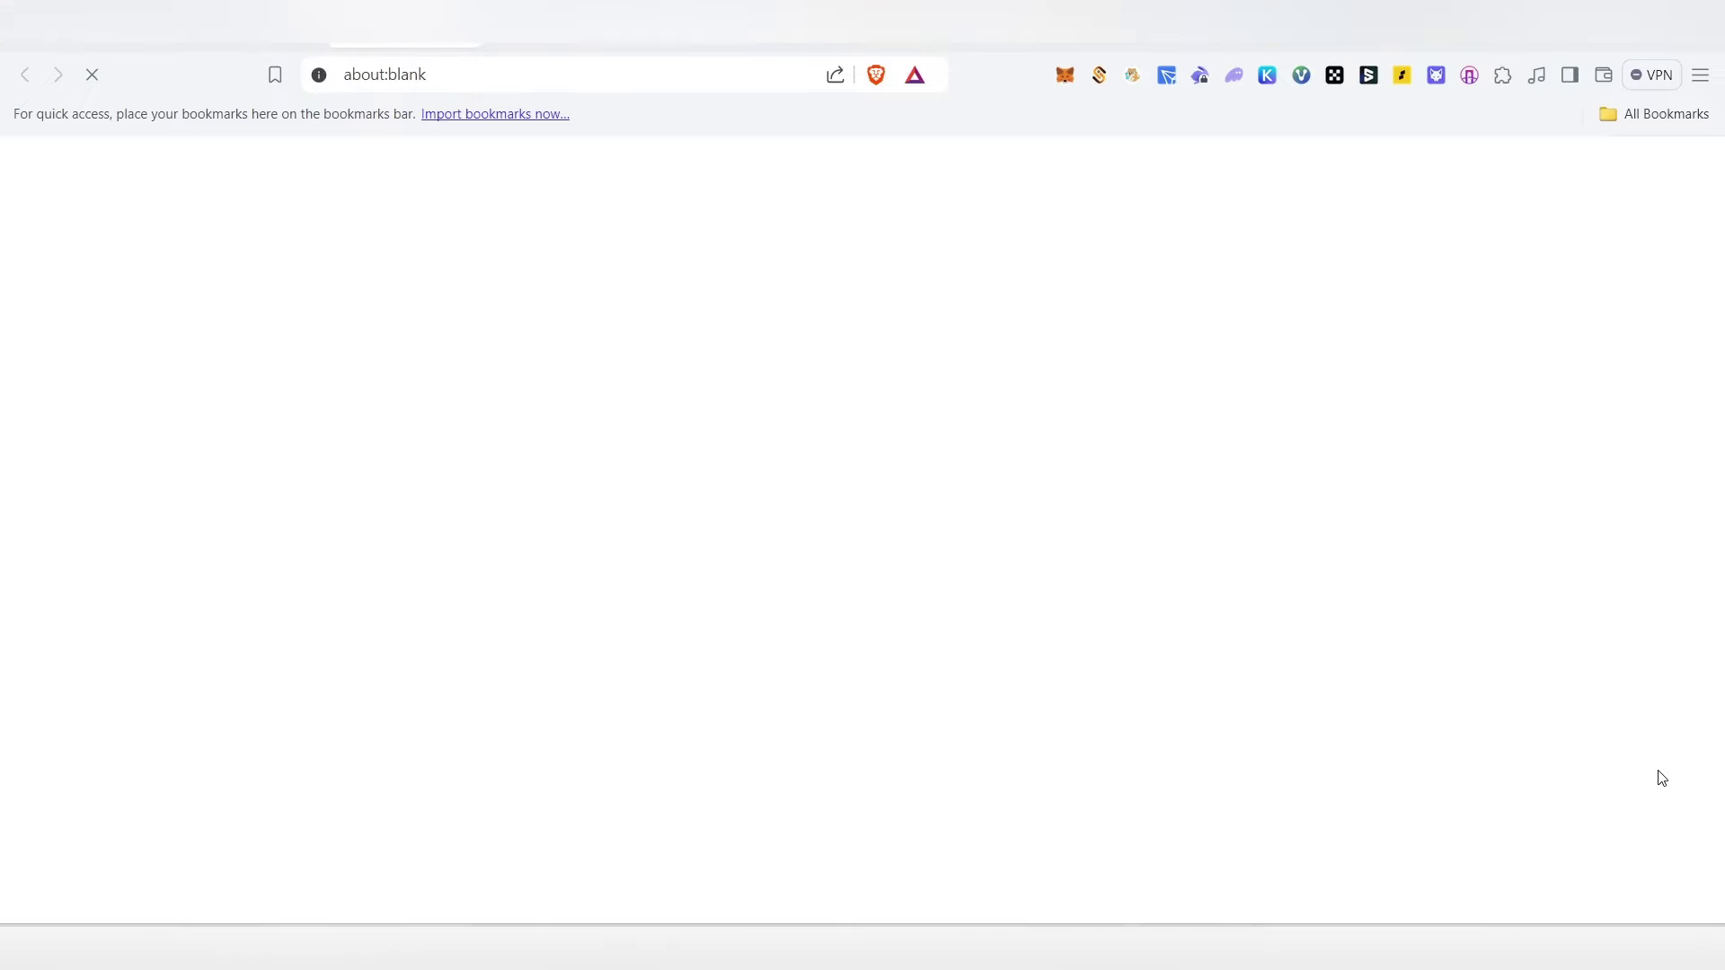
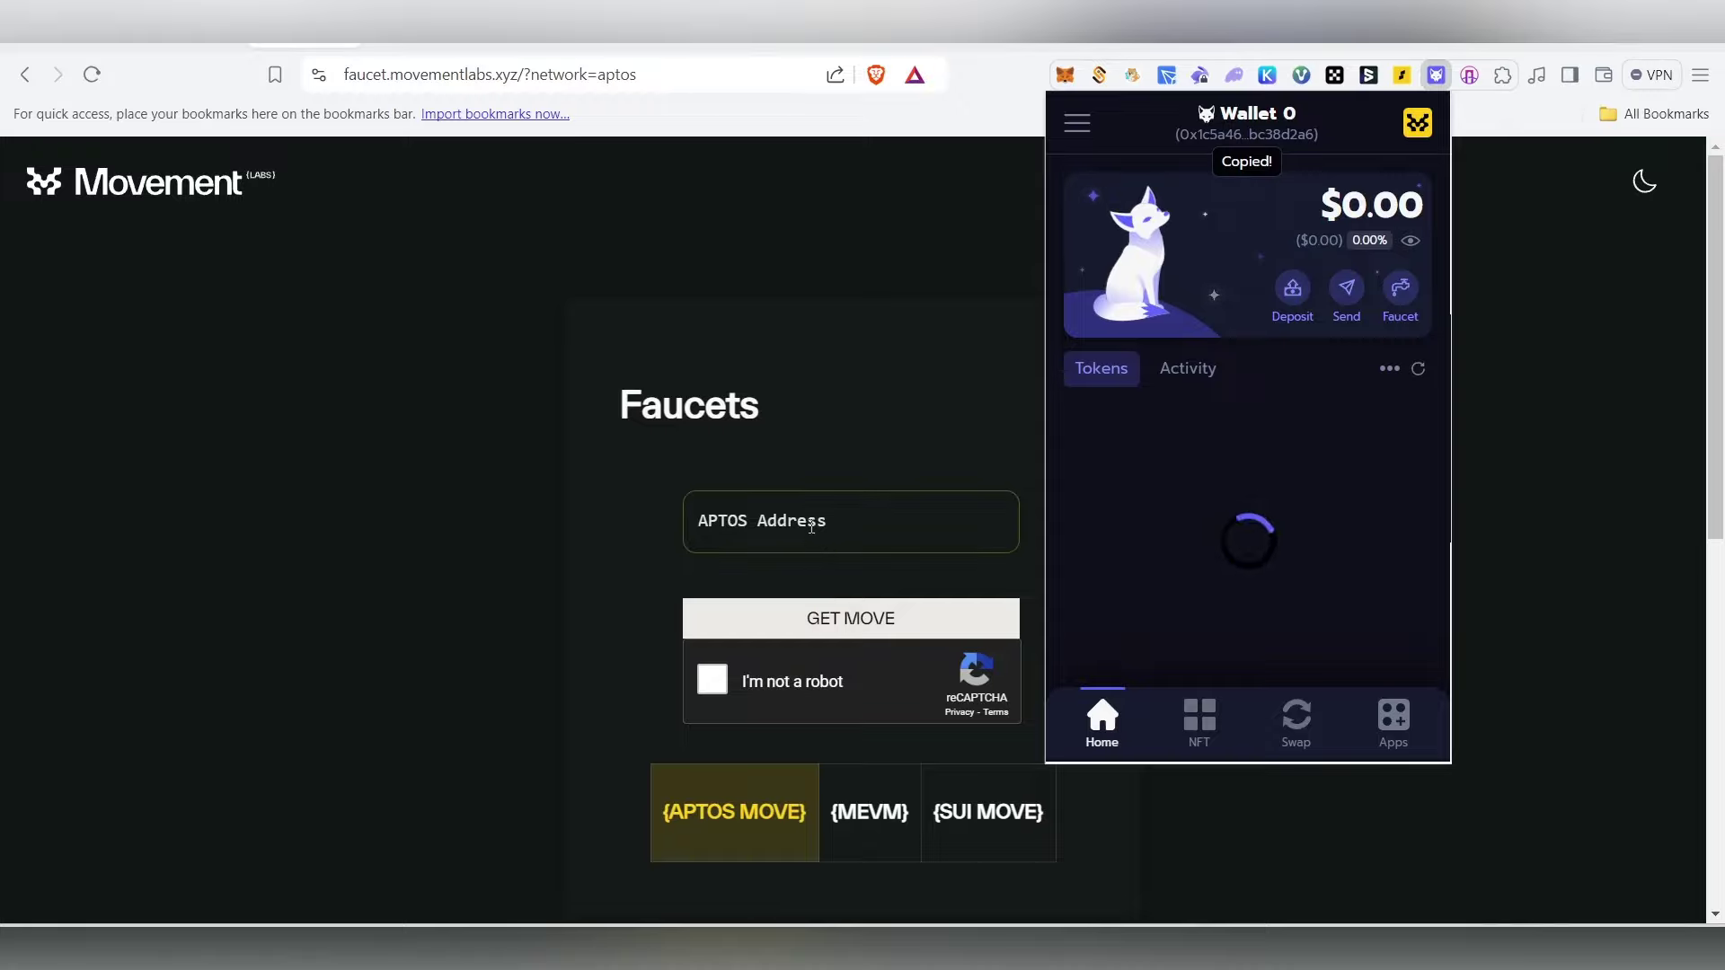
# Enter the copied Nightly wallet address as the APTOS address, complete the reCAPTCHA and request MOVE from the faucet.
pyautogui.click(804, 521)
pyautogui.rightClick(804, 512)
pyautogui.click(905, 269)
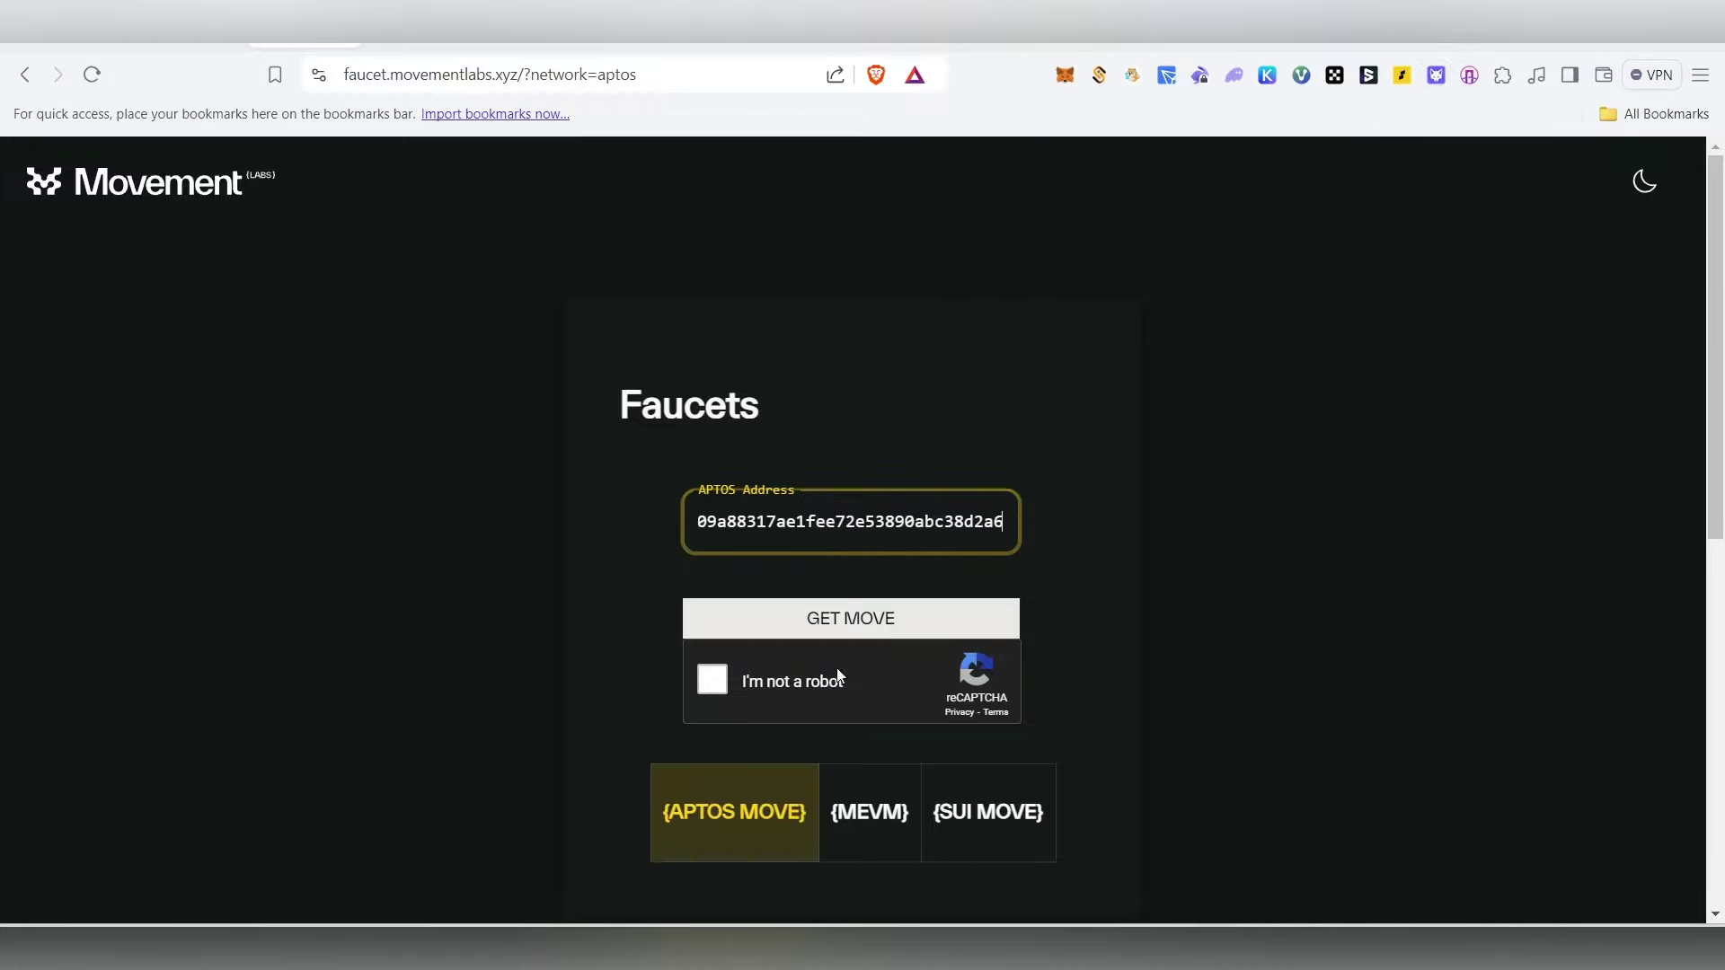
pyautogui.click(713, 679)
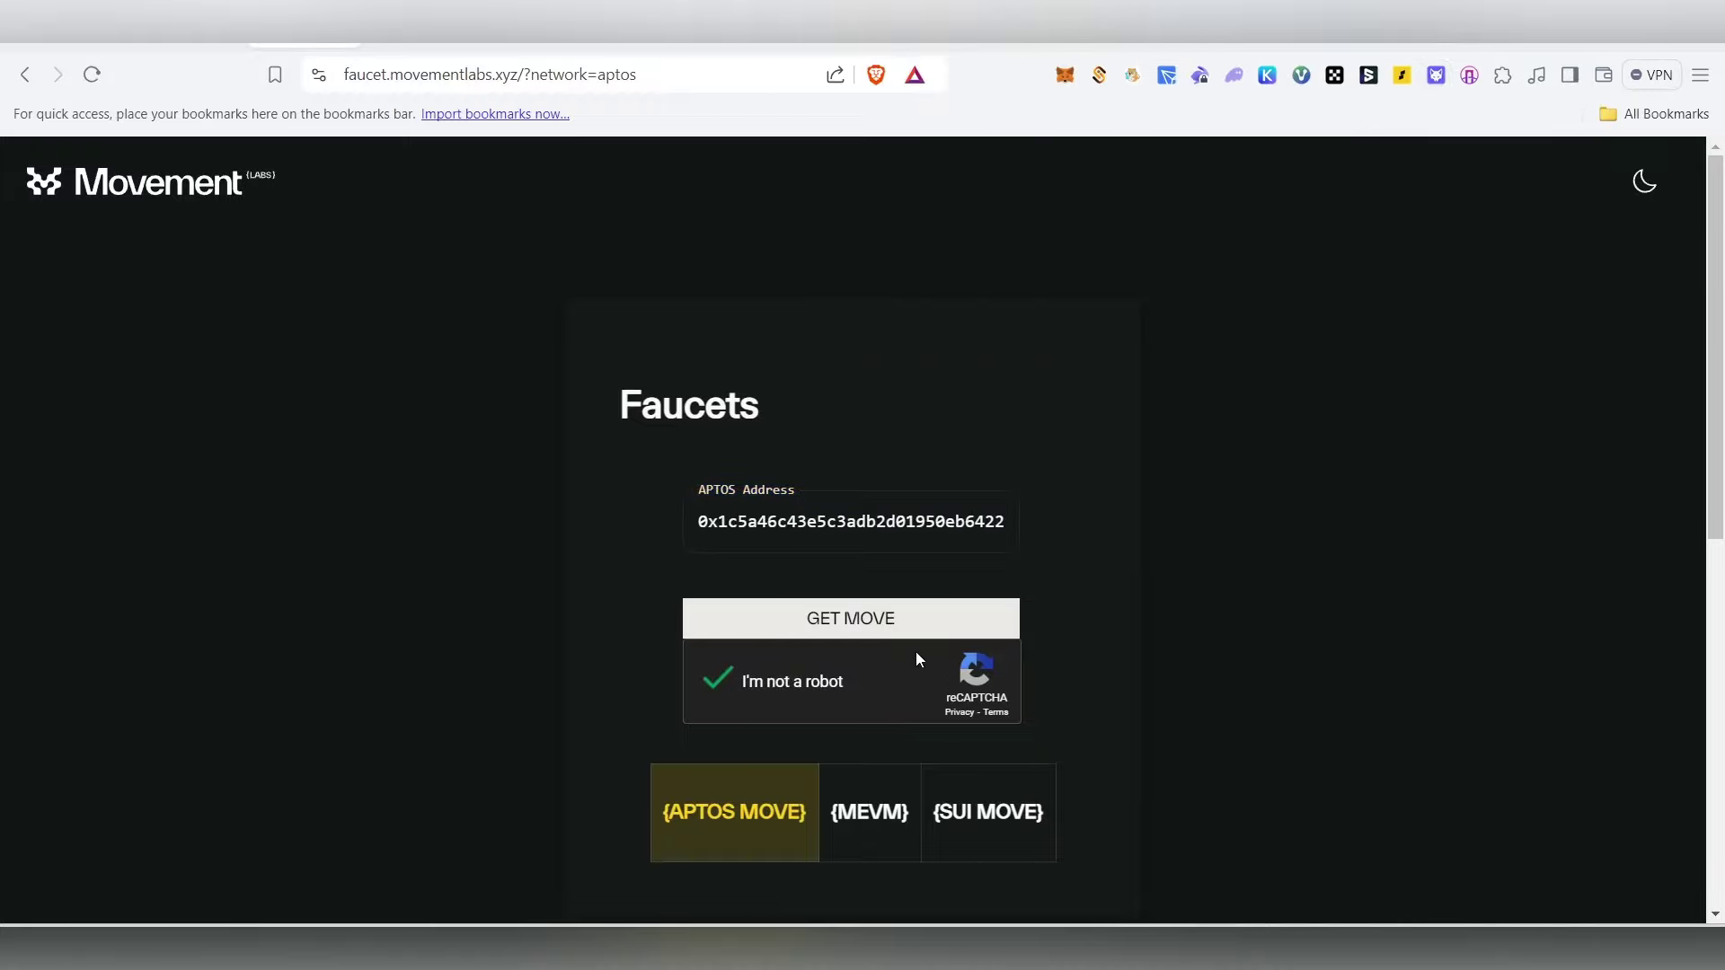
pyautogui.click(868, 629)
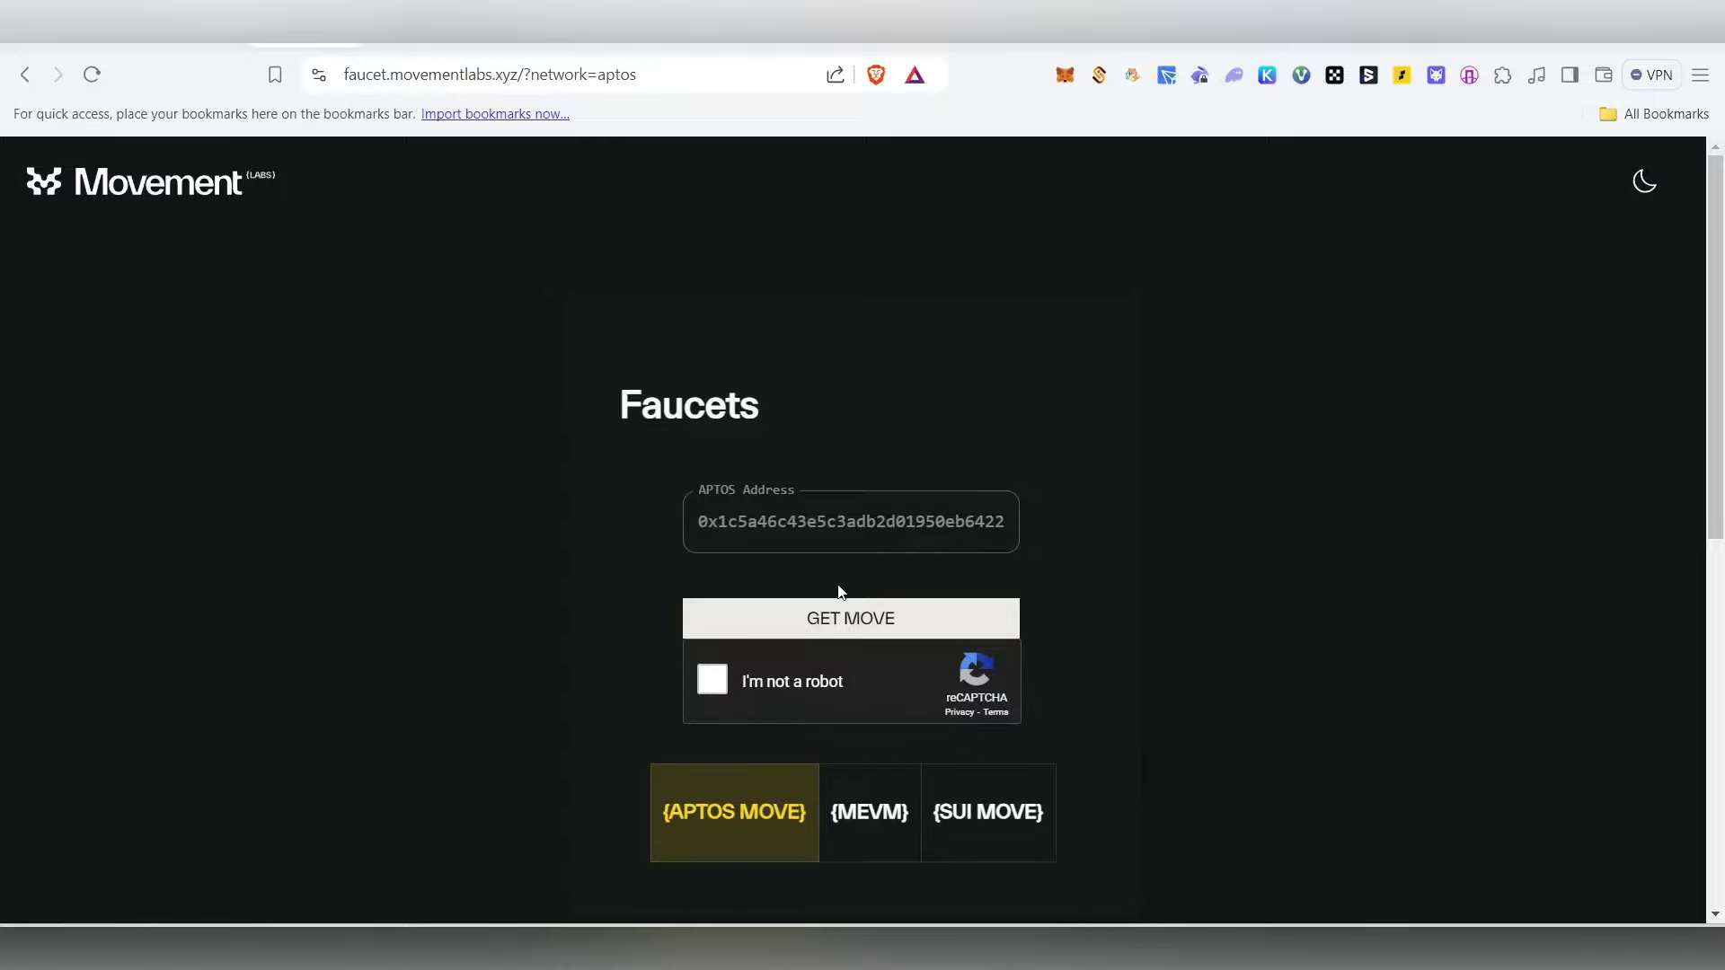
# Check the Nightly wallet's MOVE balance, switch it to the other Movement network and copy that account's address.
pyautogui.click(1436, 75)
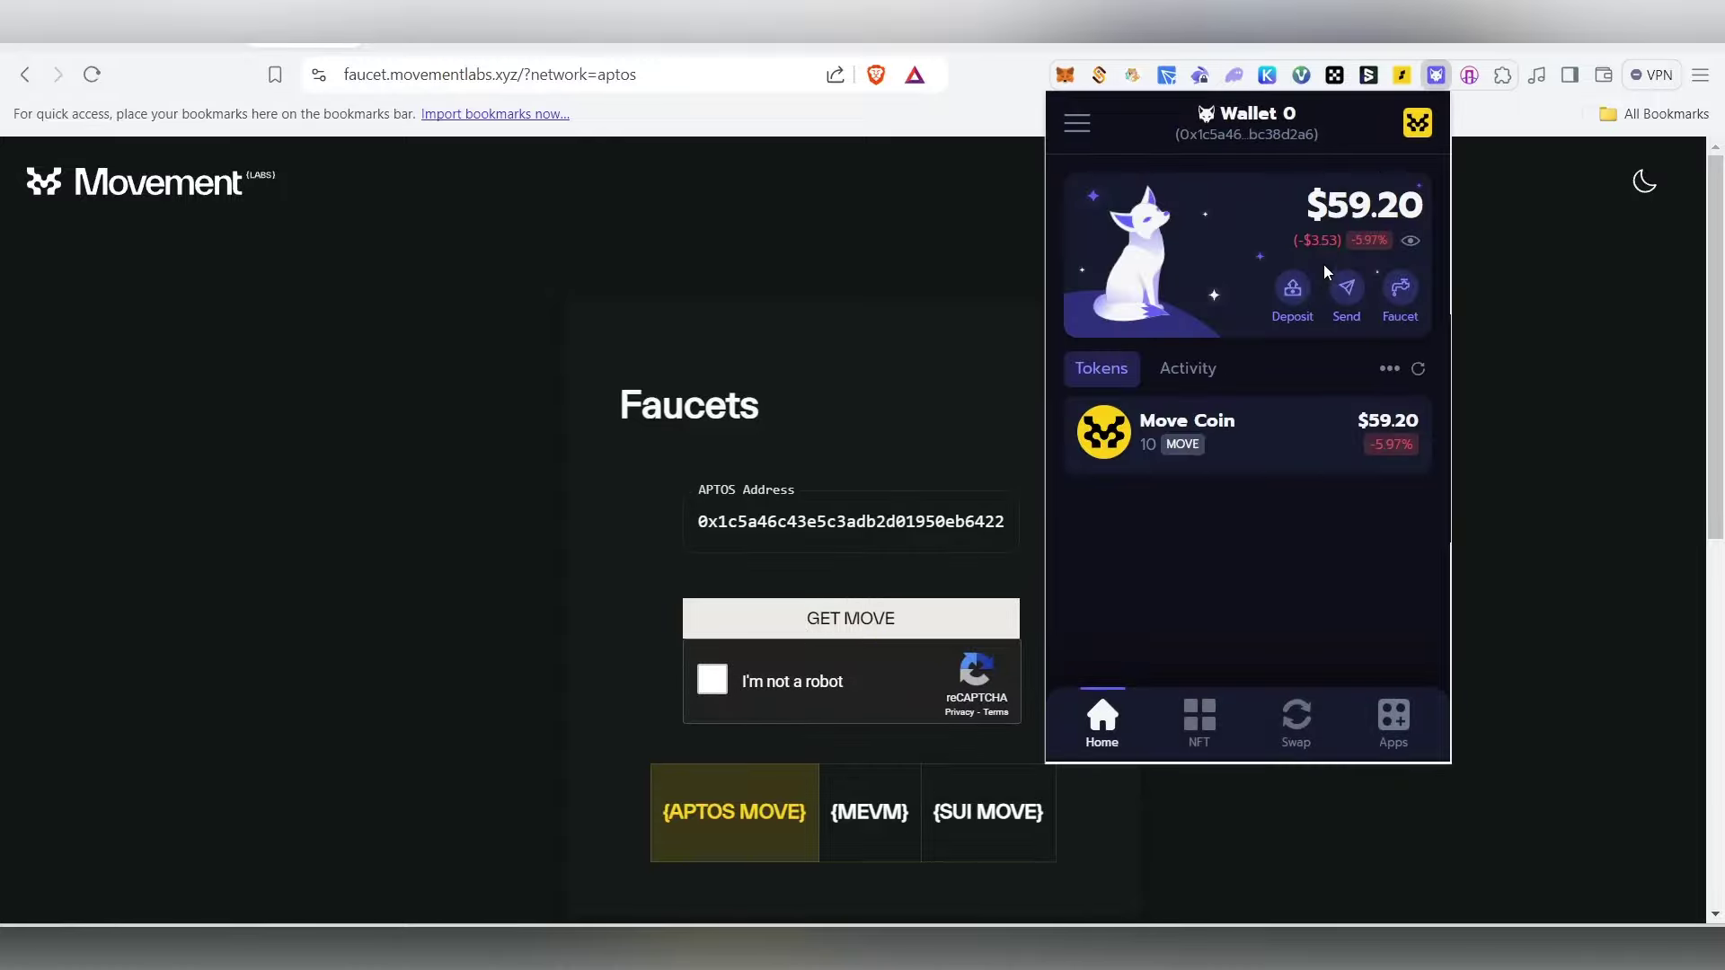
pyautogui.click(1416, 122)
pyautogui.click(1199, 617)
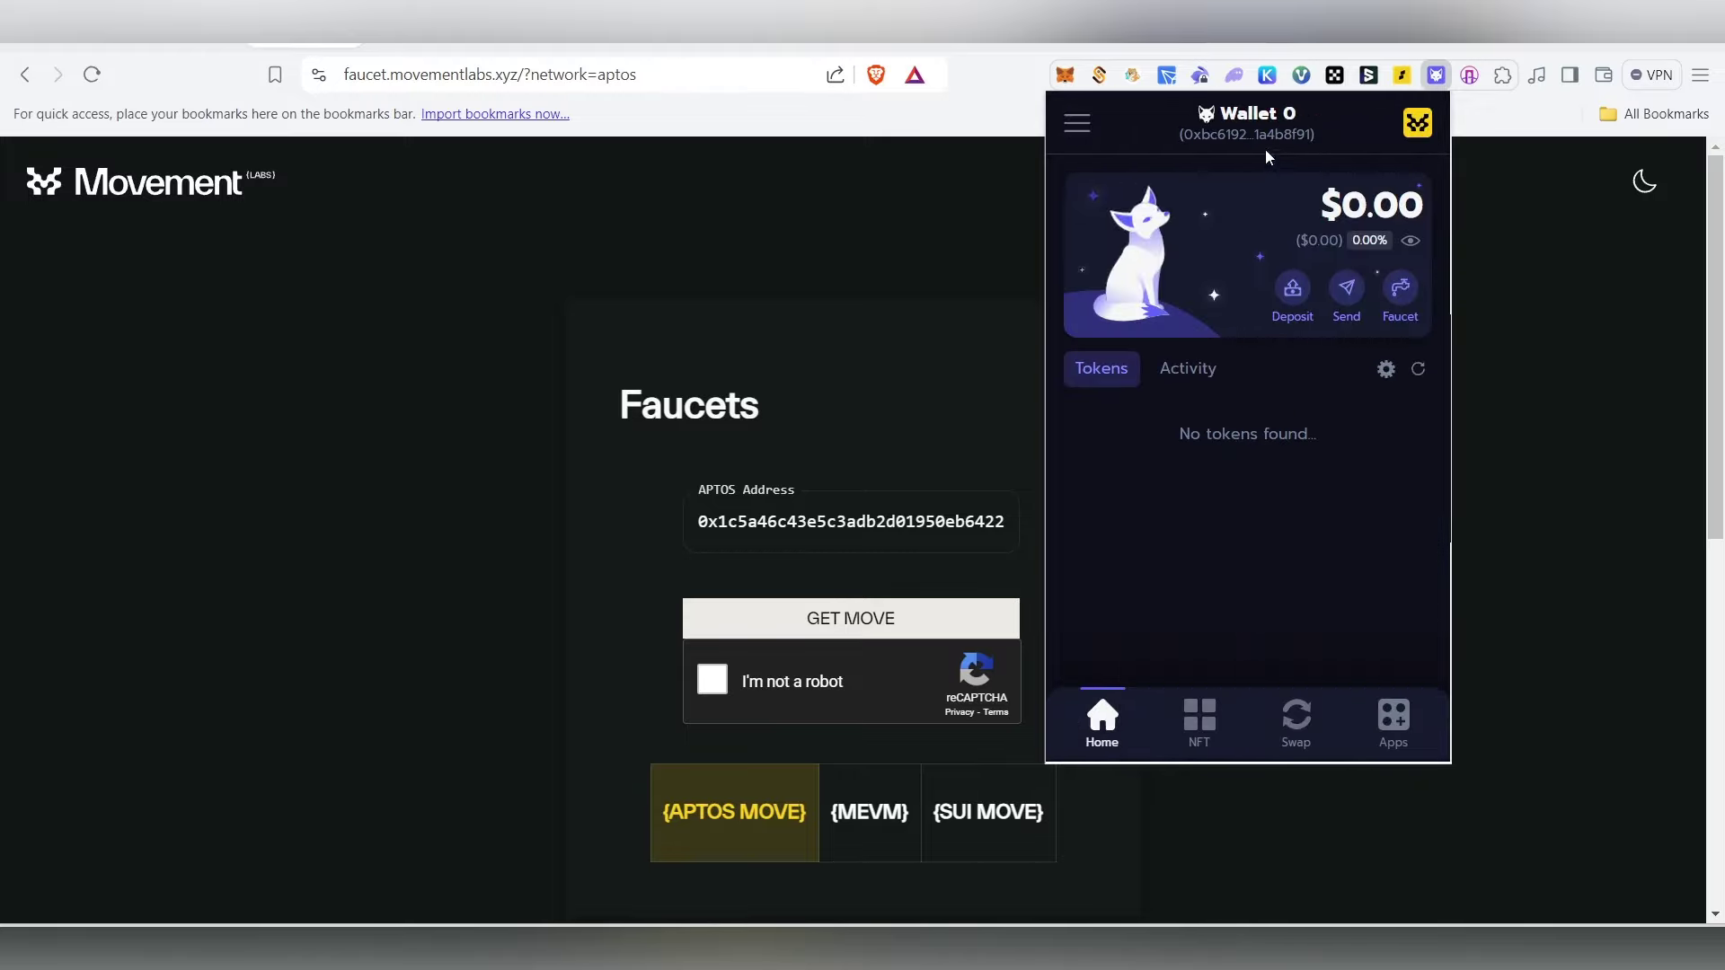
pyautogui.click(1199, 136)
# Replace the faucet address with the copied one, request MOVE on the SUI MOVE network after the reCAPTCHA, and check the Nightly wallet.
pyautogui.click(850, 521)
pyautogui.doubleClick(850, 521)
pyautogui.rightClick(850, 521)
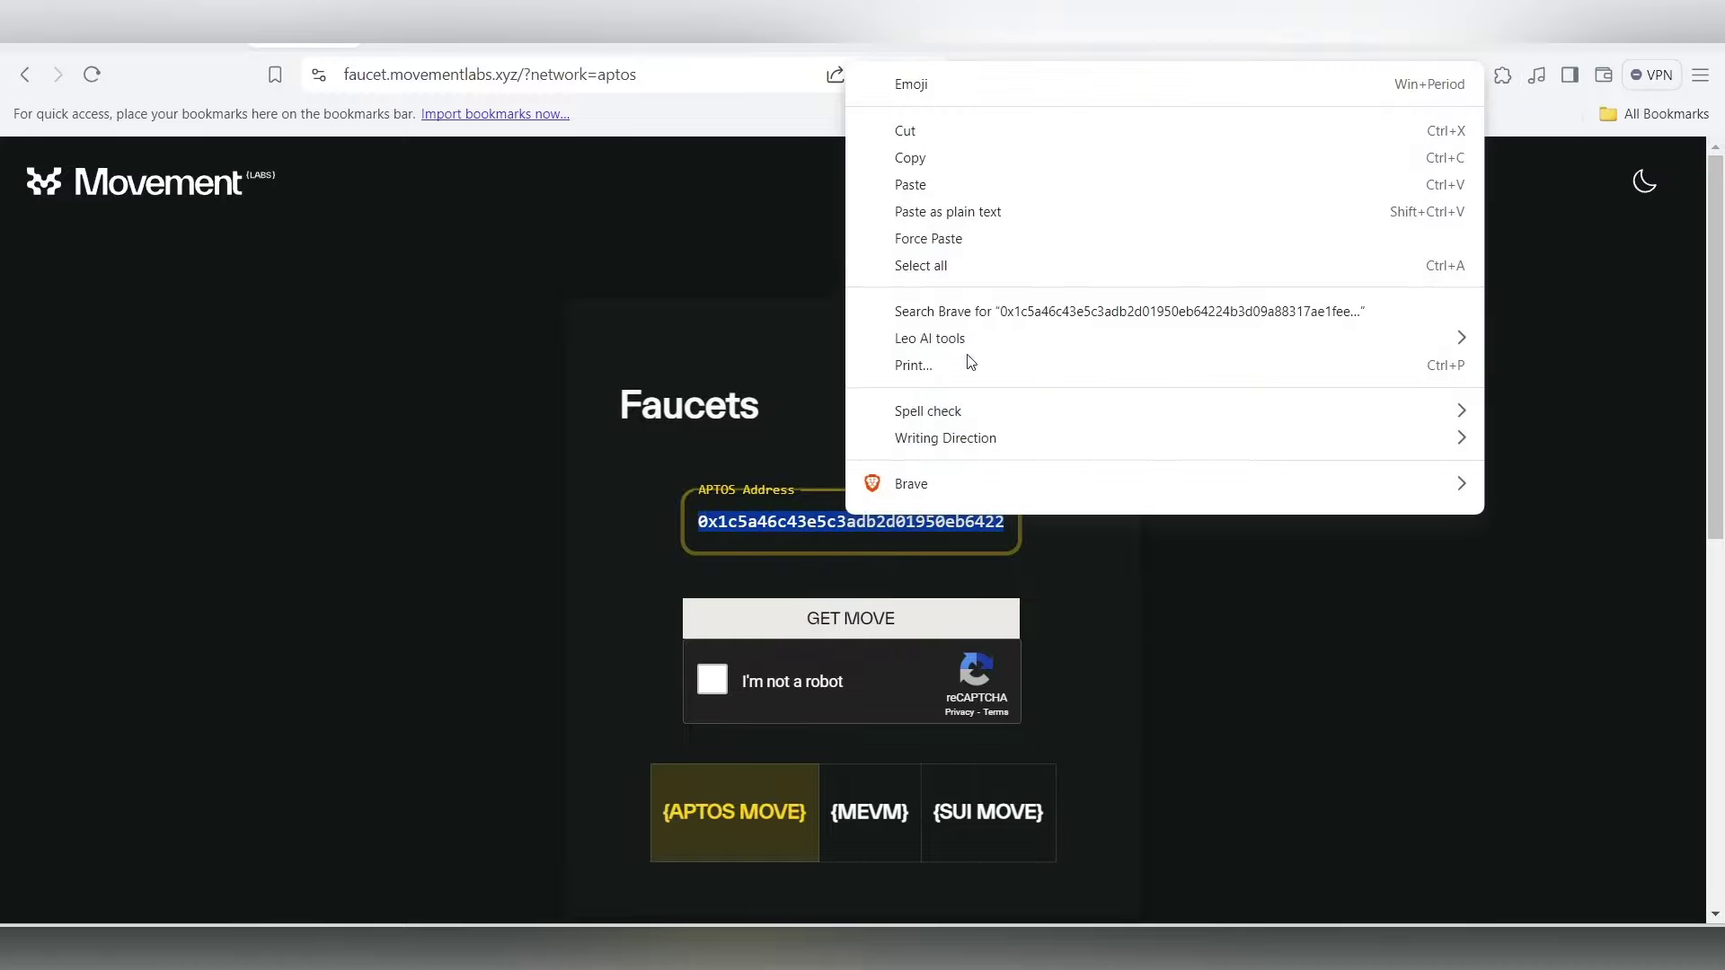
pyautogui.click(948, 211)
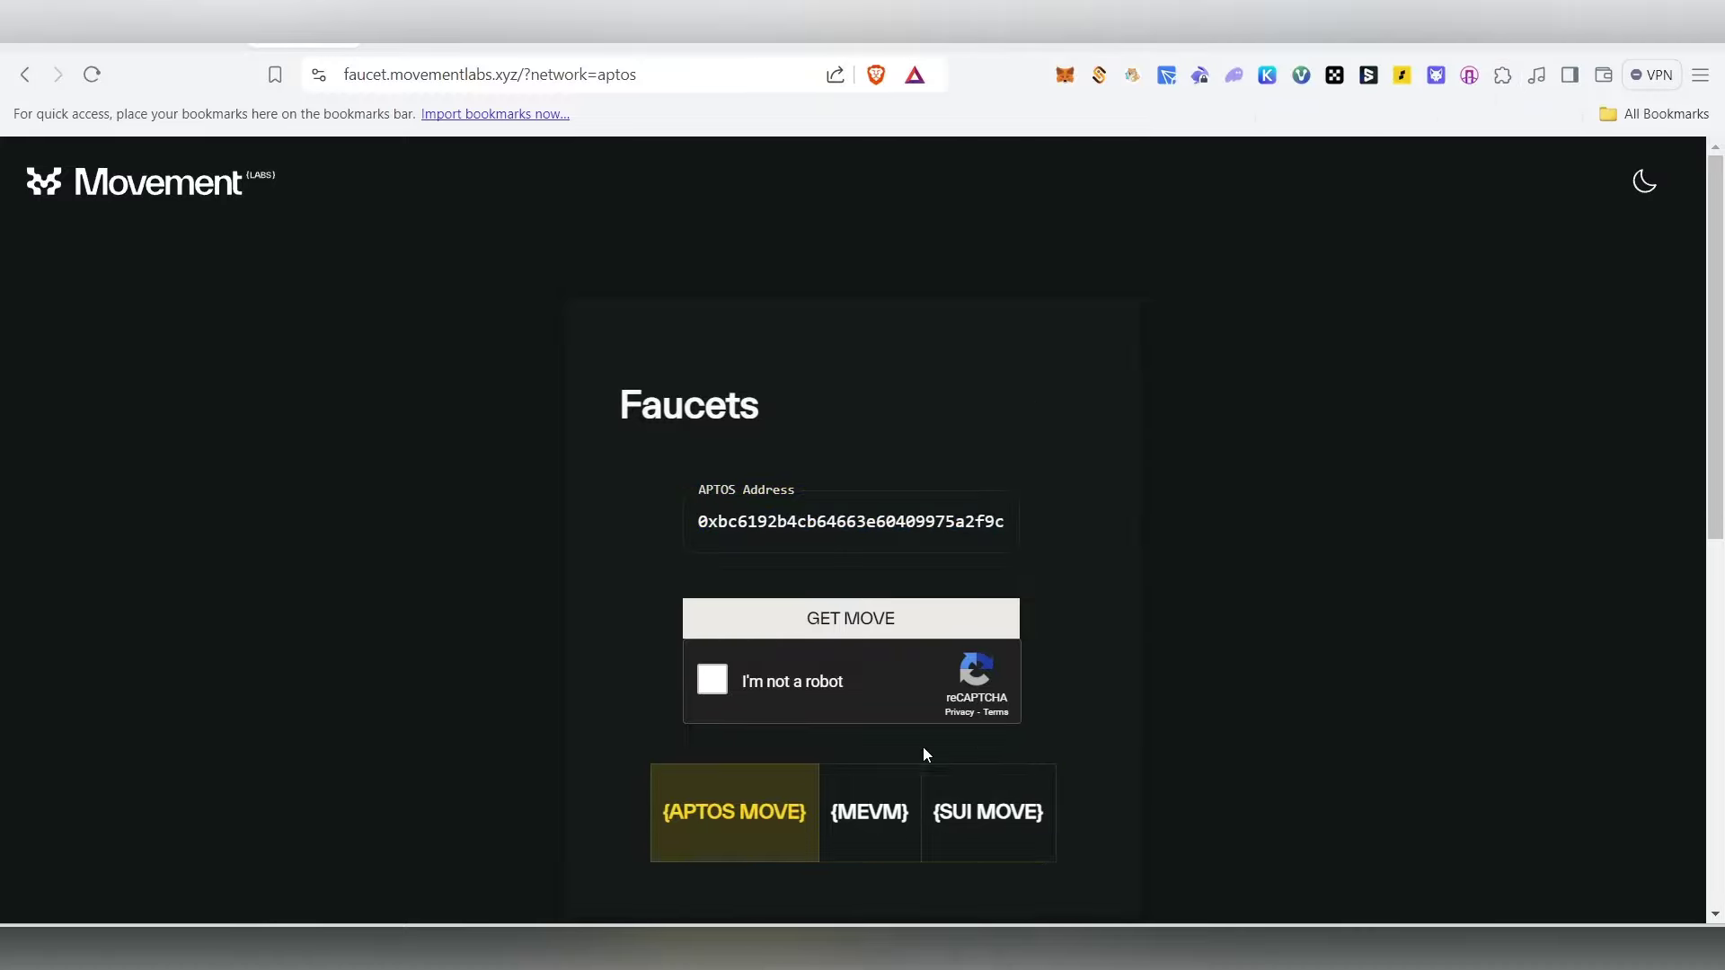
pyautogui.click(988, 813)
pyautogui.click(806, 683)
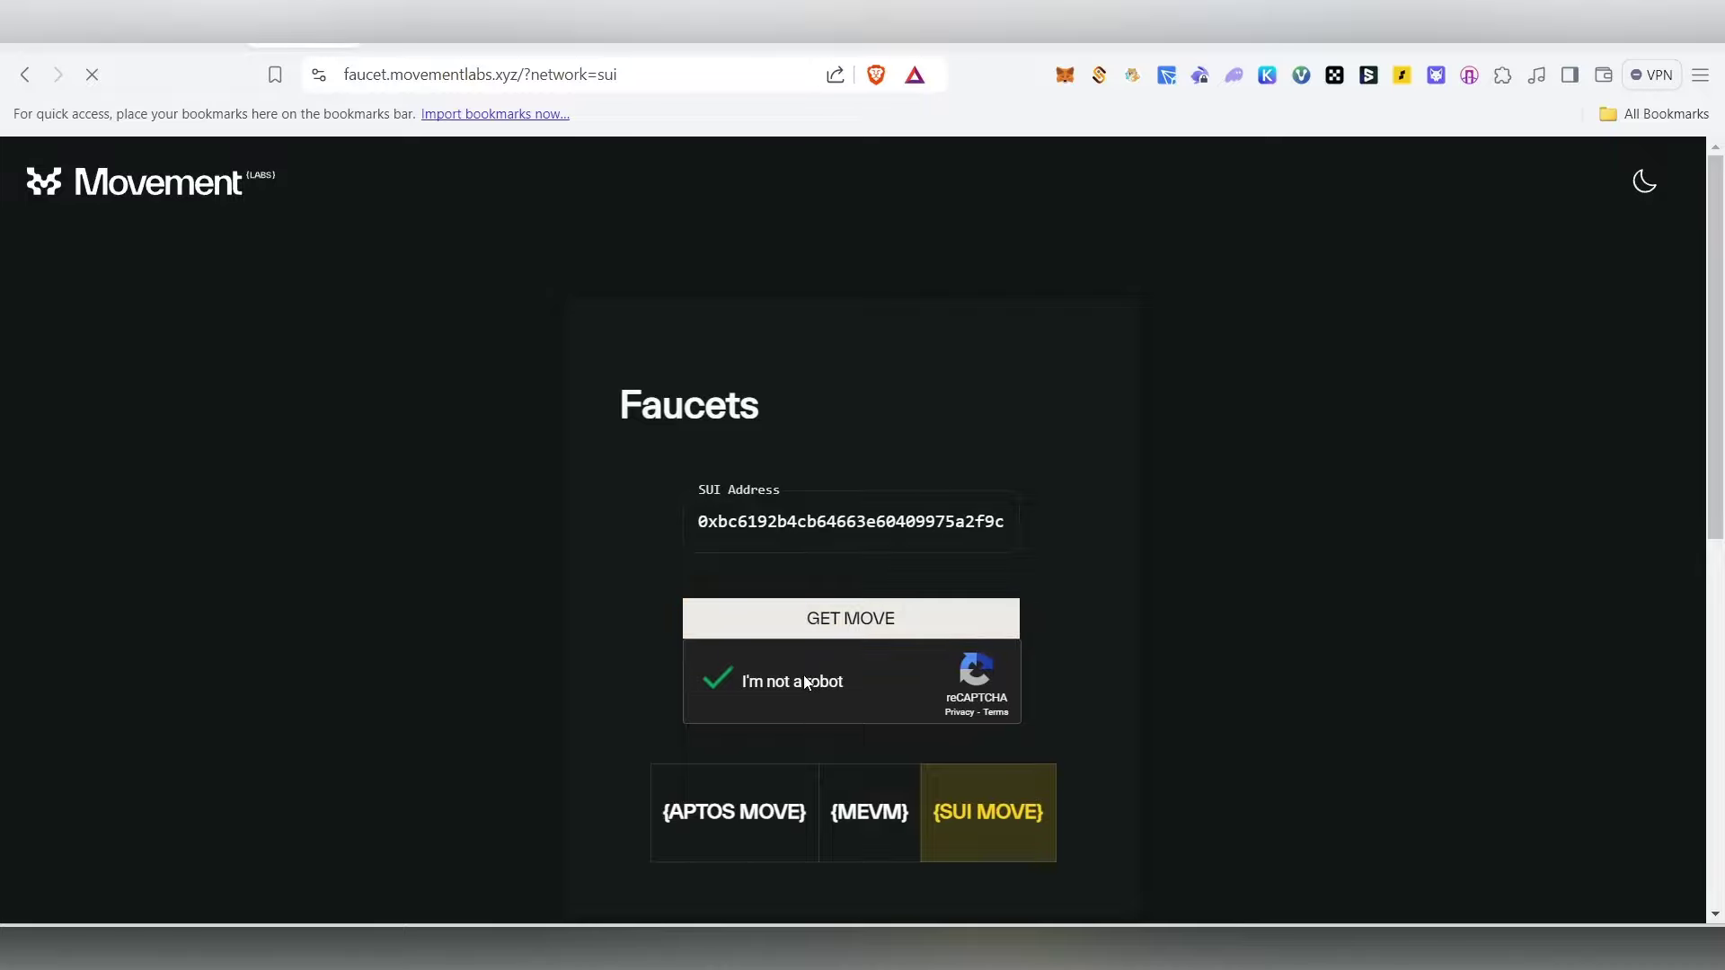
pyautogui.click(942, 620)
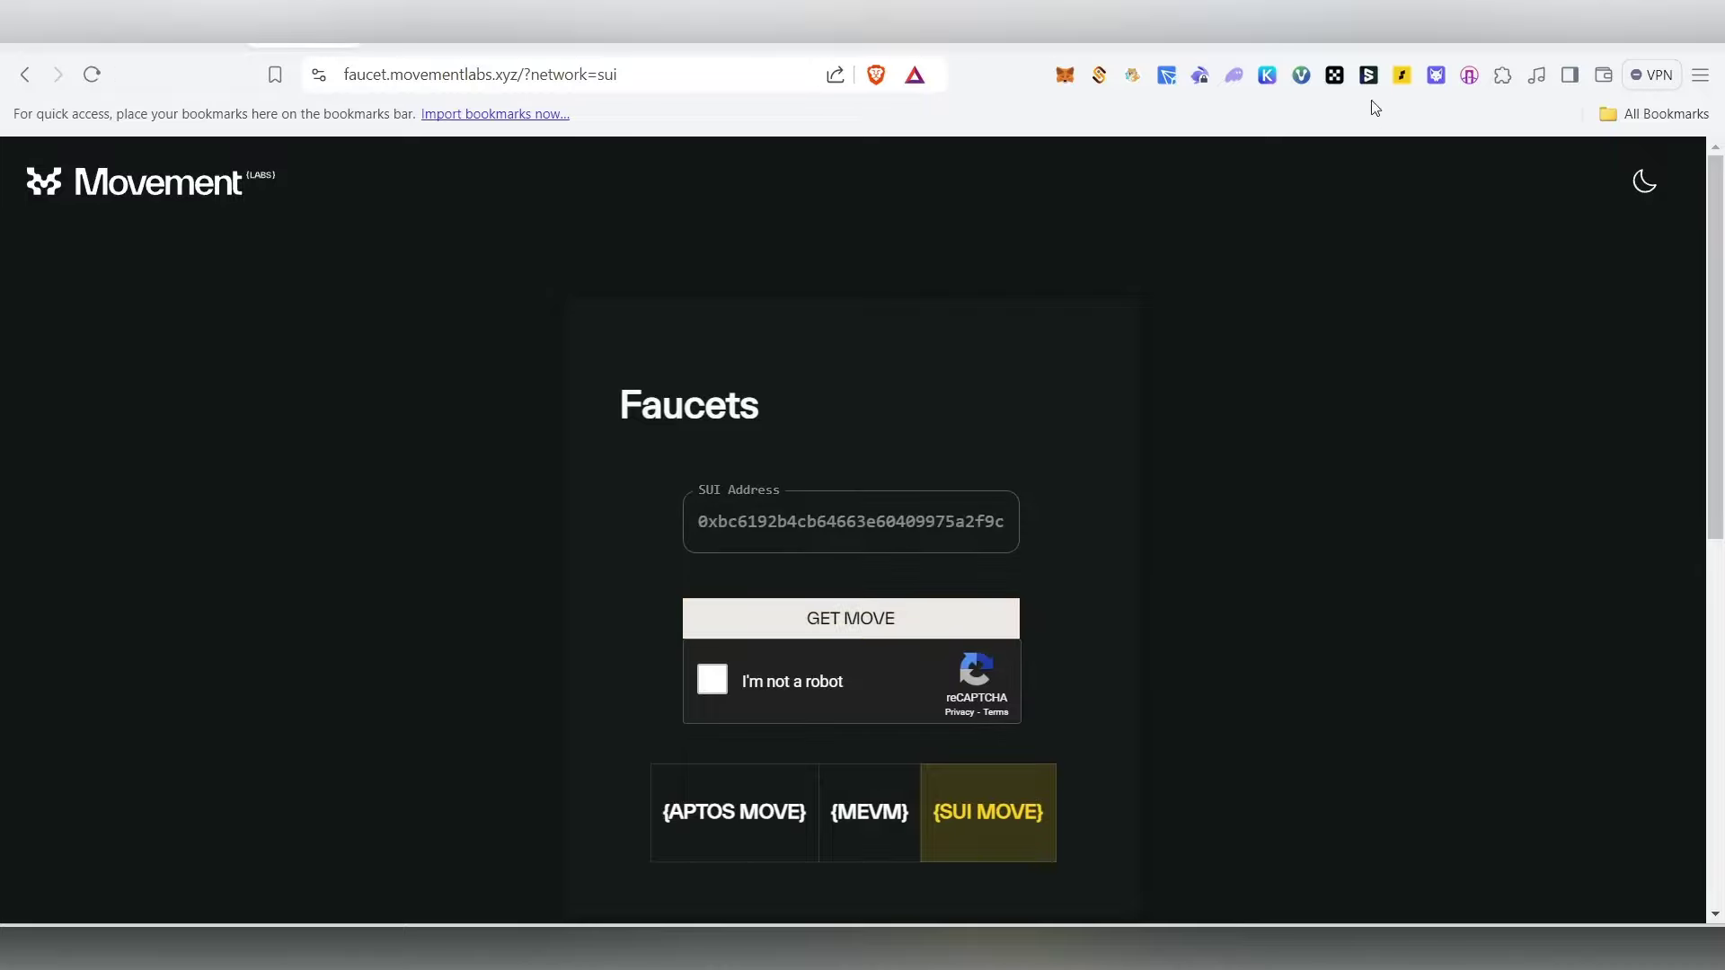
pyautogui.click(1436, 74)
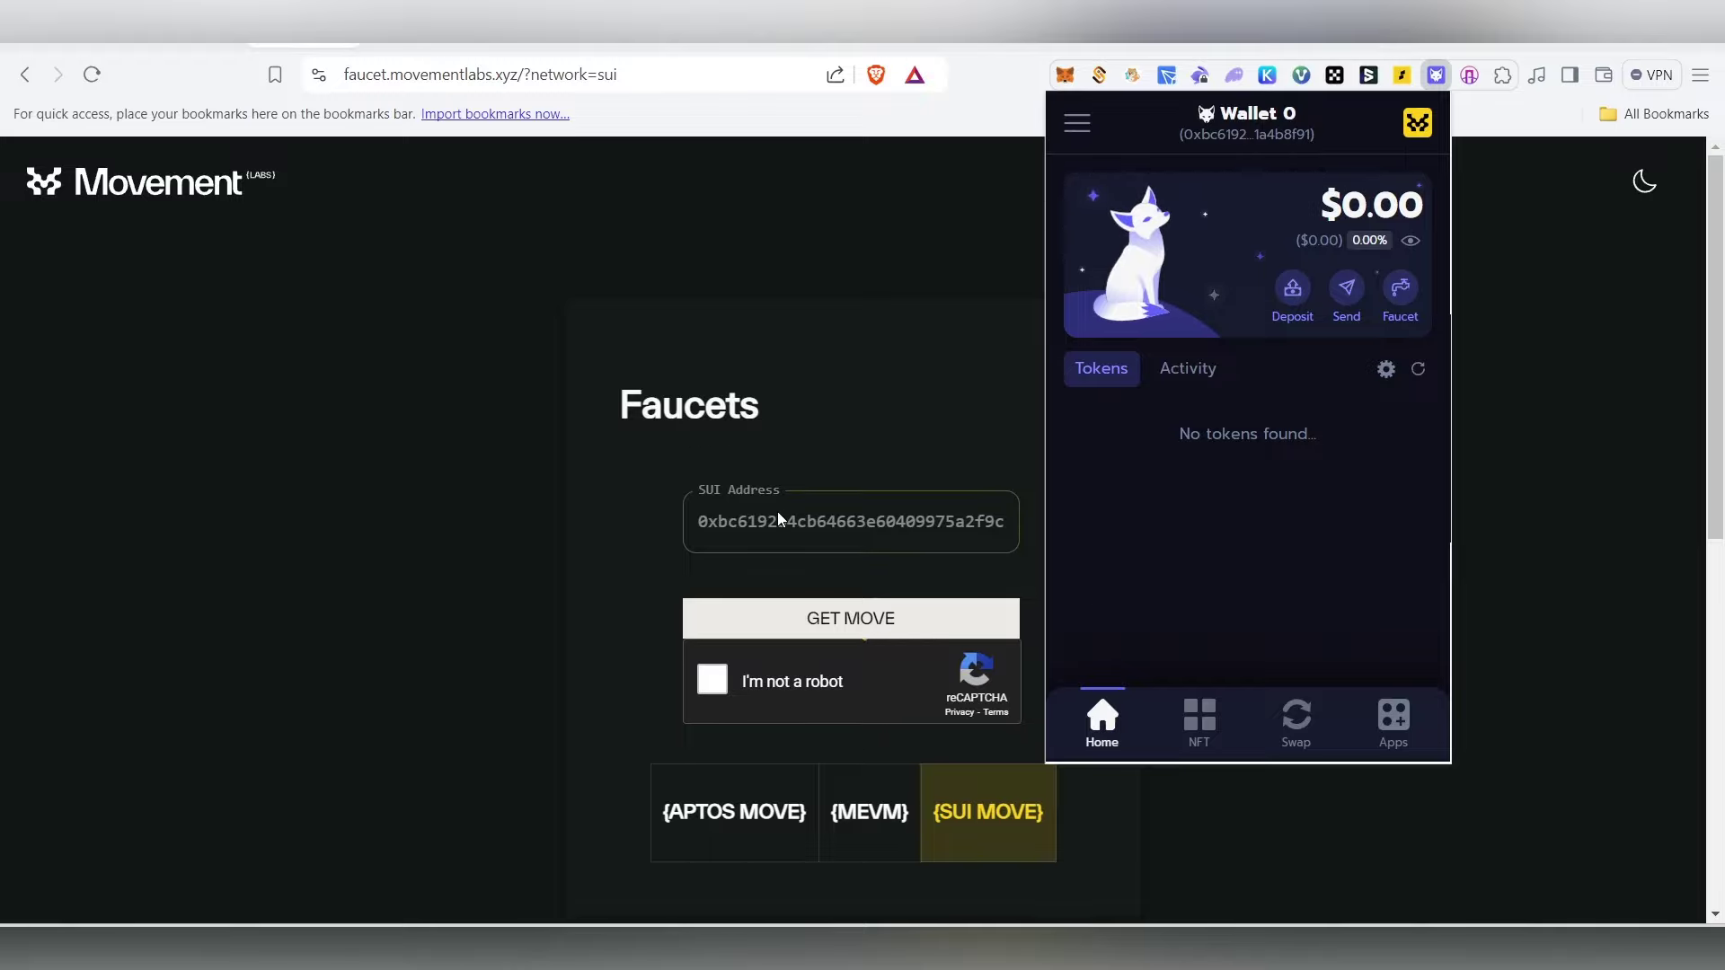
# Return to the Movement testnet's quests, open the Seekers Alliance quest "I. Register a Codename" on Galxe and open its task.
pyautogui.click(909, 375)
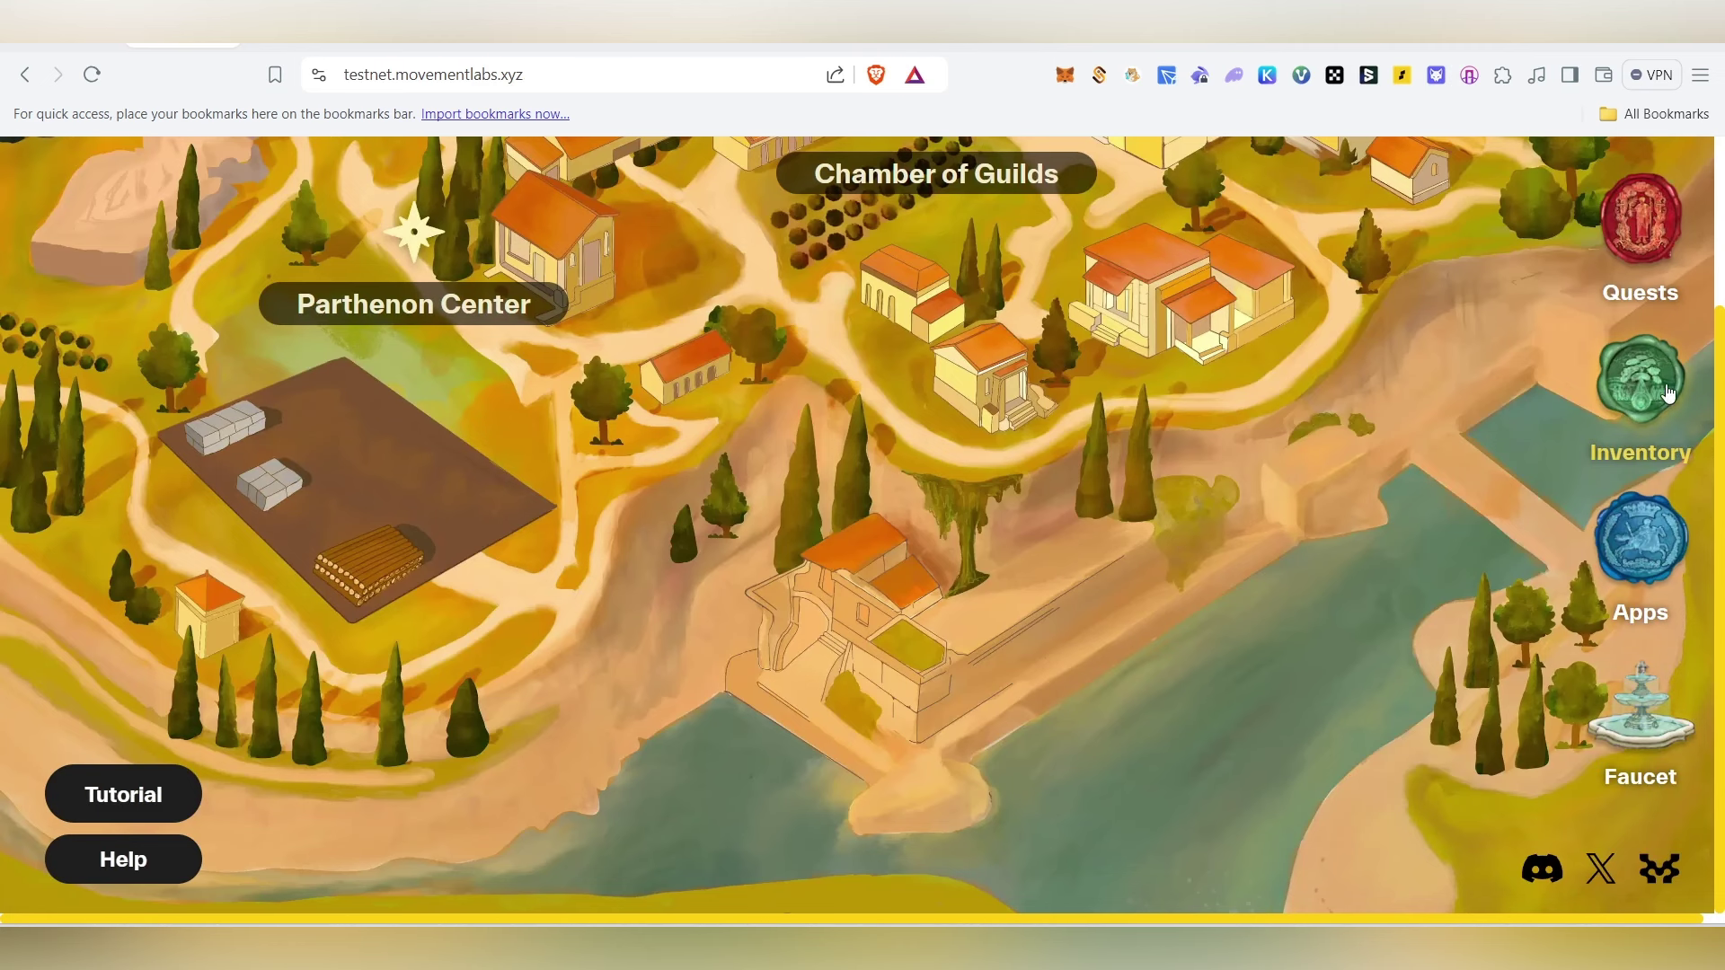
pyautogui.click(1640, 237)
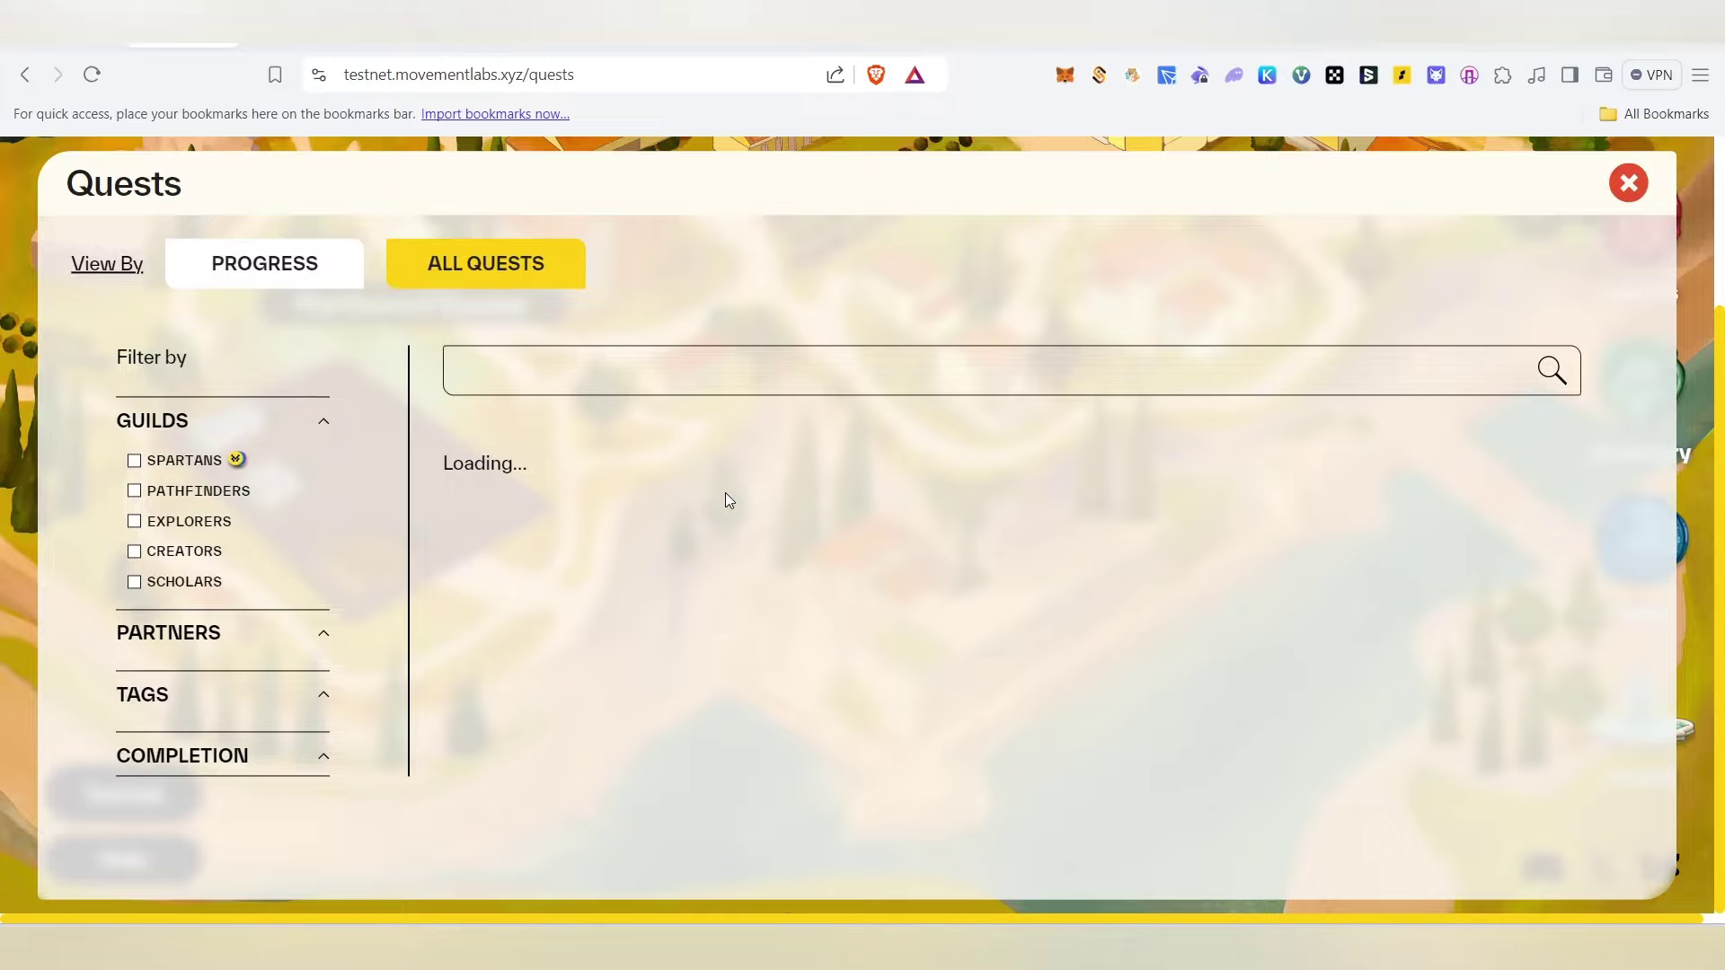
pyautogui.click(905, 539)
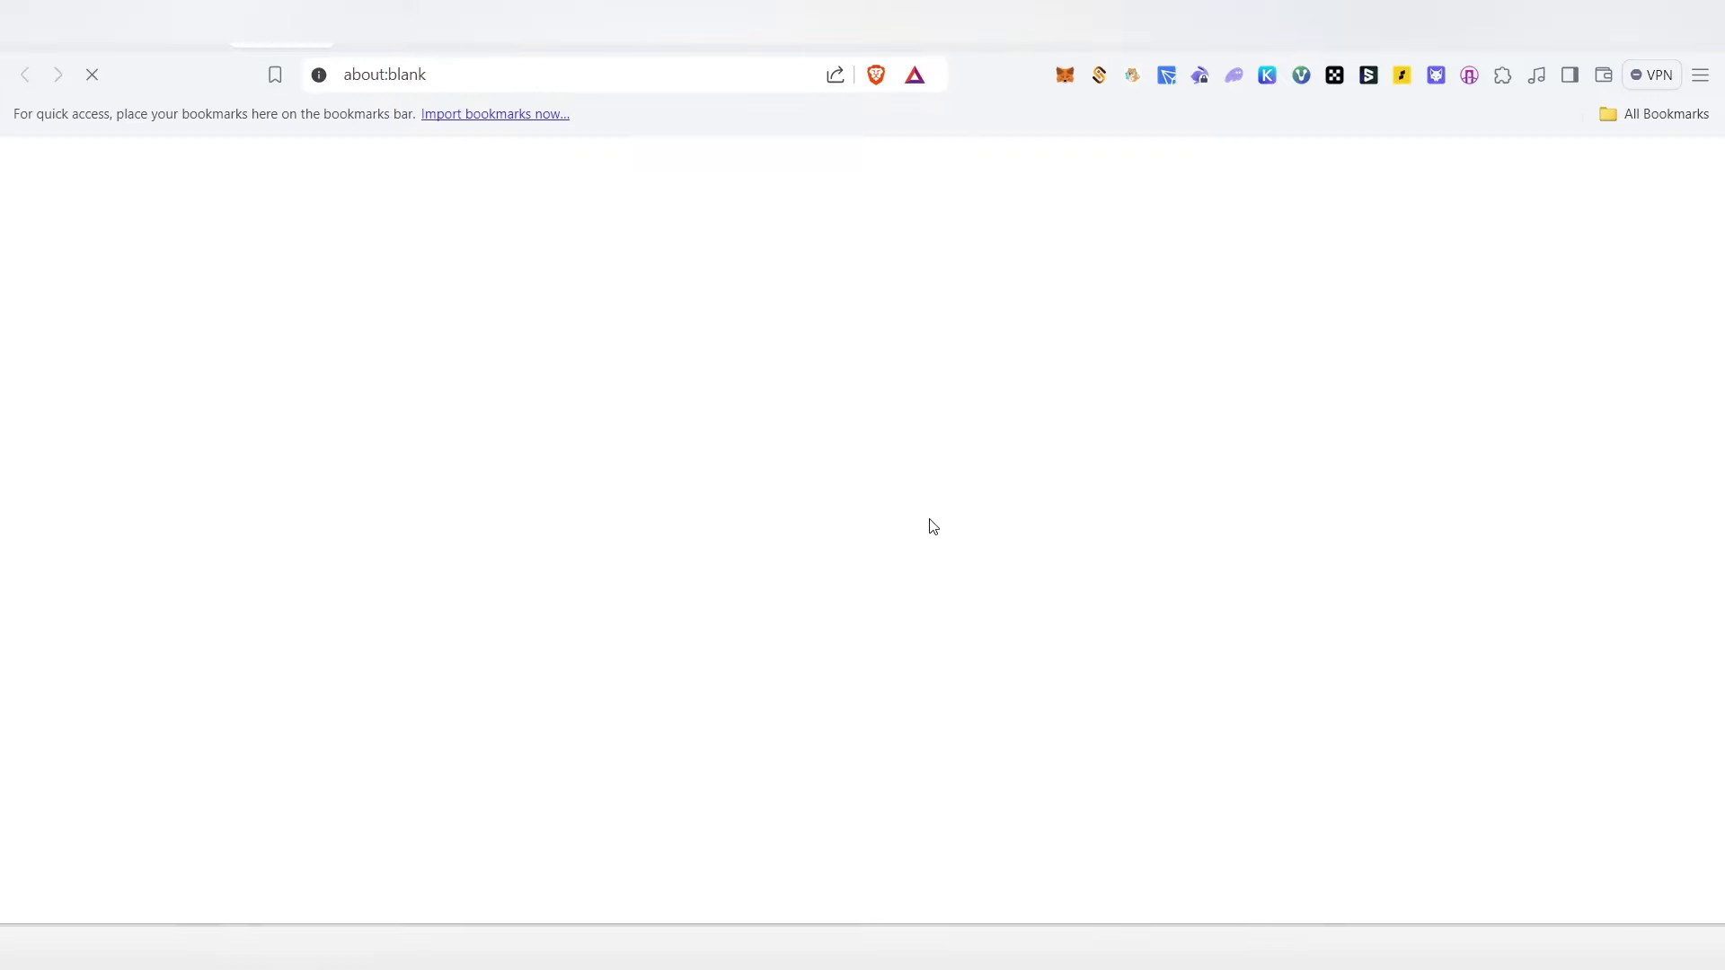
pyautogui.scroll(-1, 1447, 381)
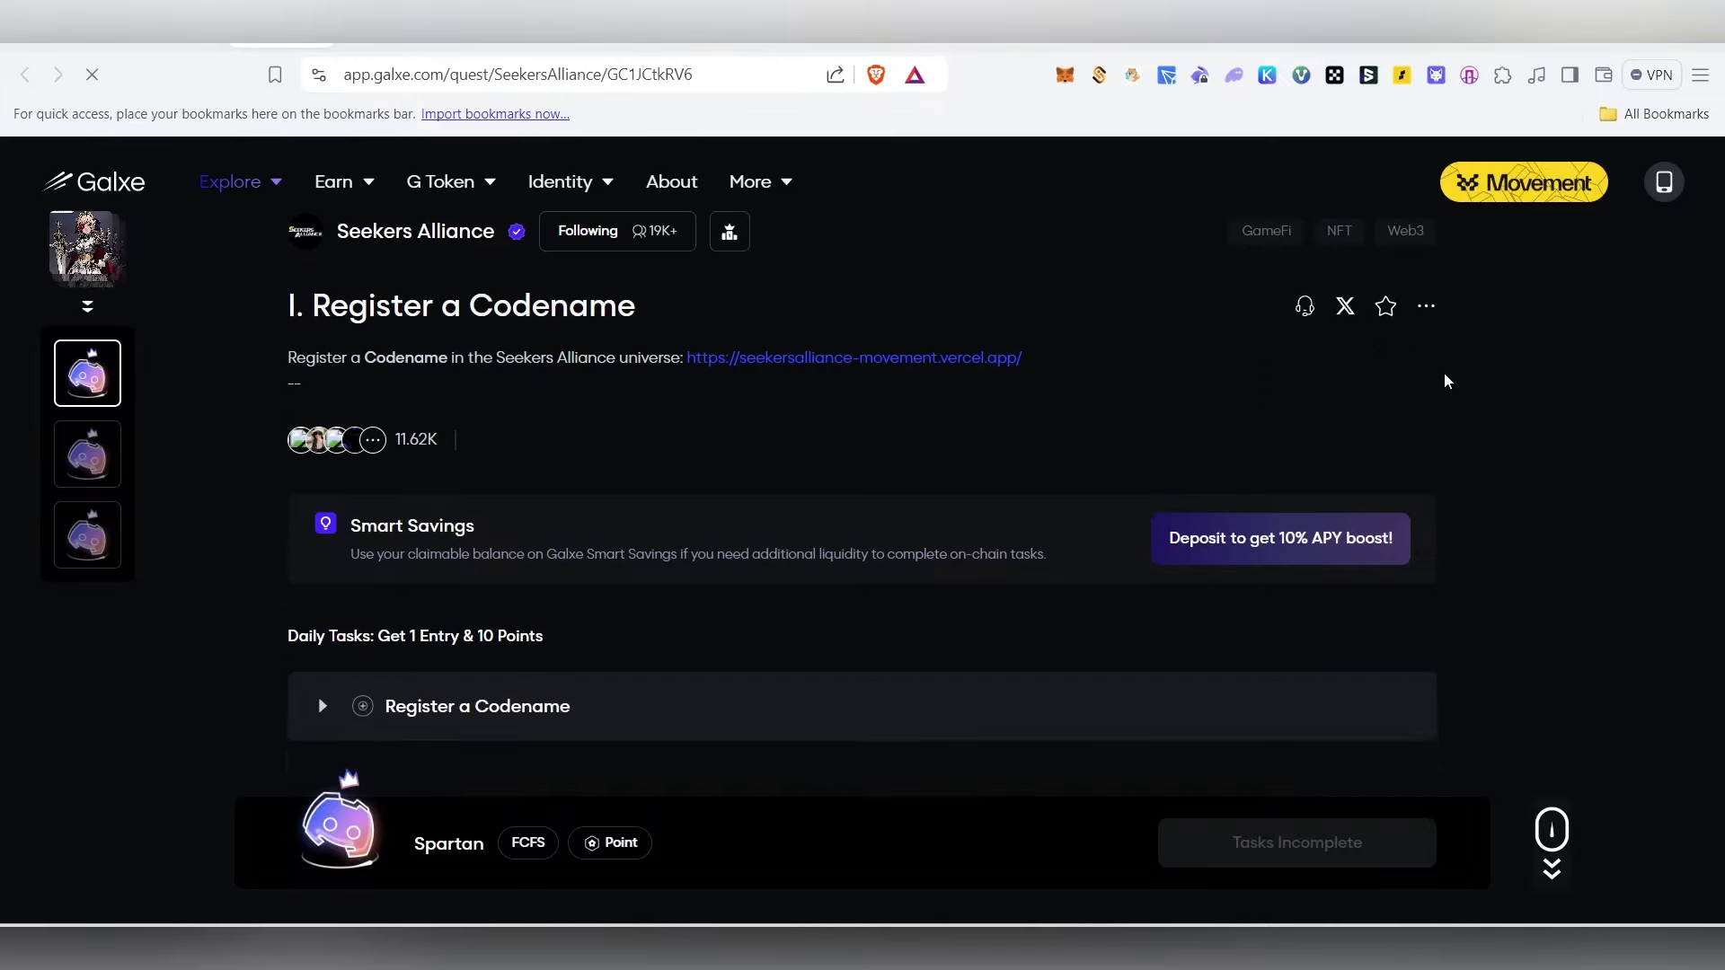
pyautogui.scroll(-3, 778, 392)
pyautogui.scroll(-3, 759, 443)
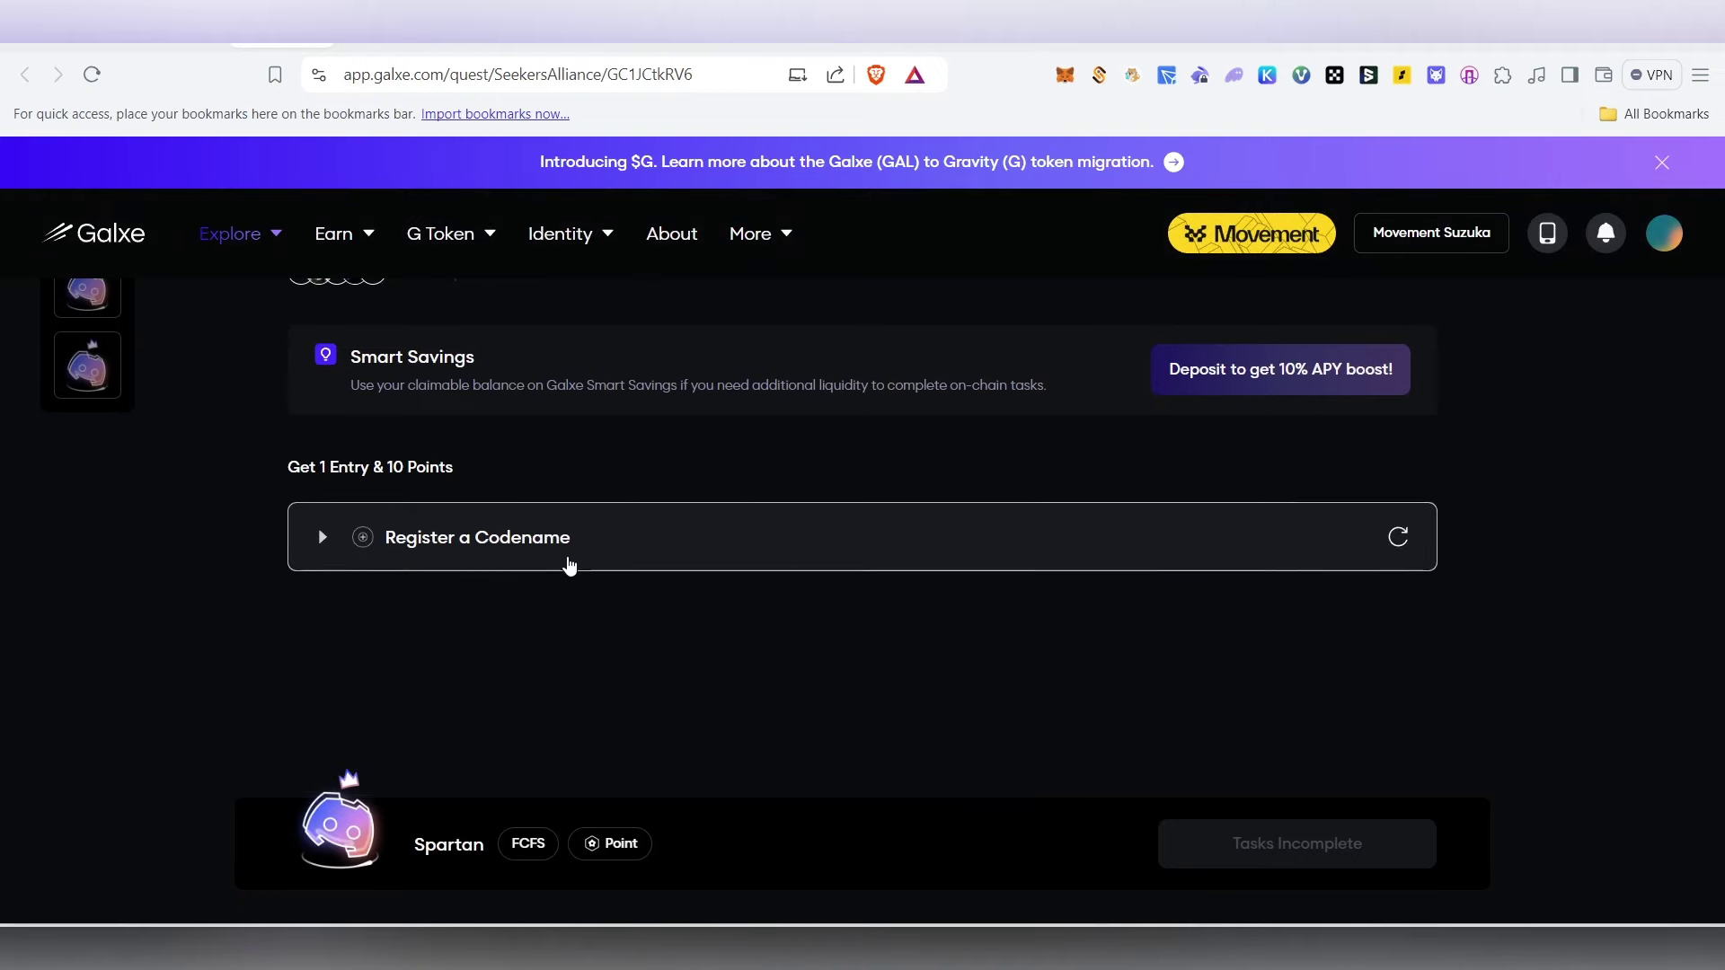
pyautogui.click(568, 564)
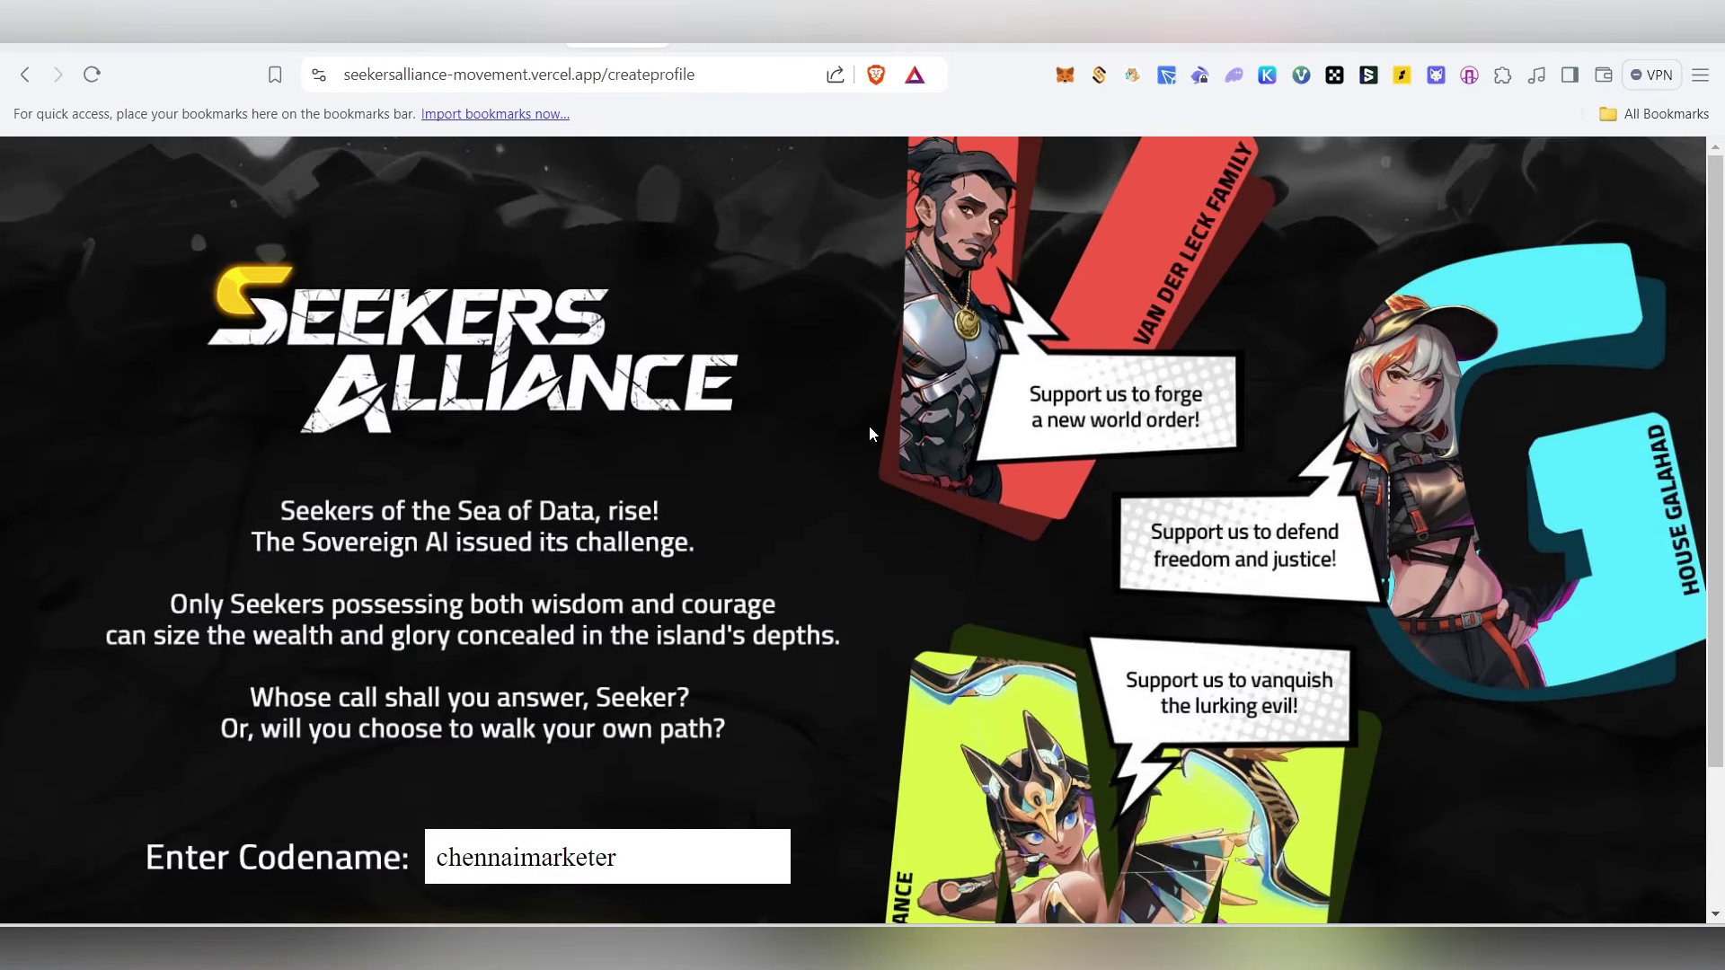
# Submit the codename on the Seekers Alliance profile page and try to approve the transaction in the Nightly wallet.
pyautogui.scroll(-2, 870, 434)
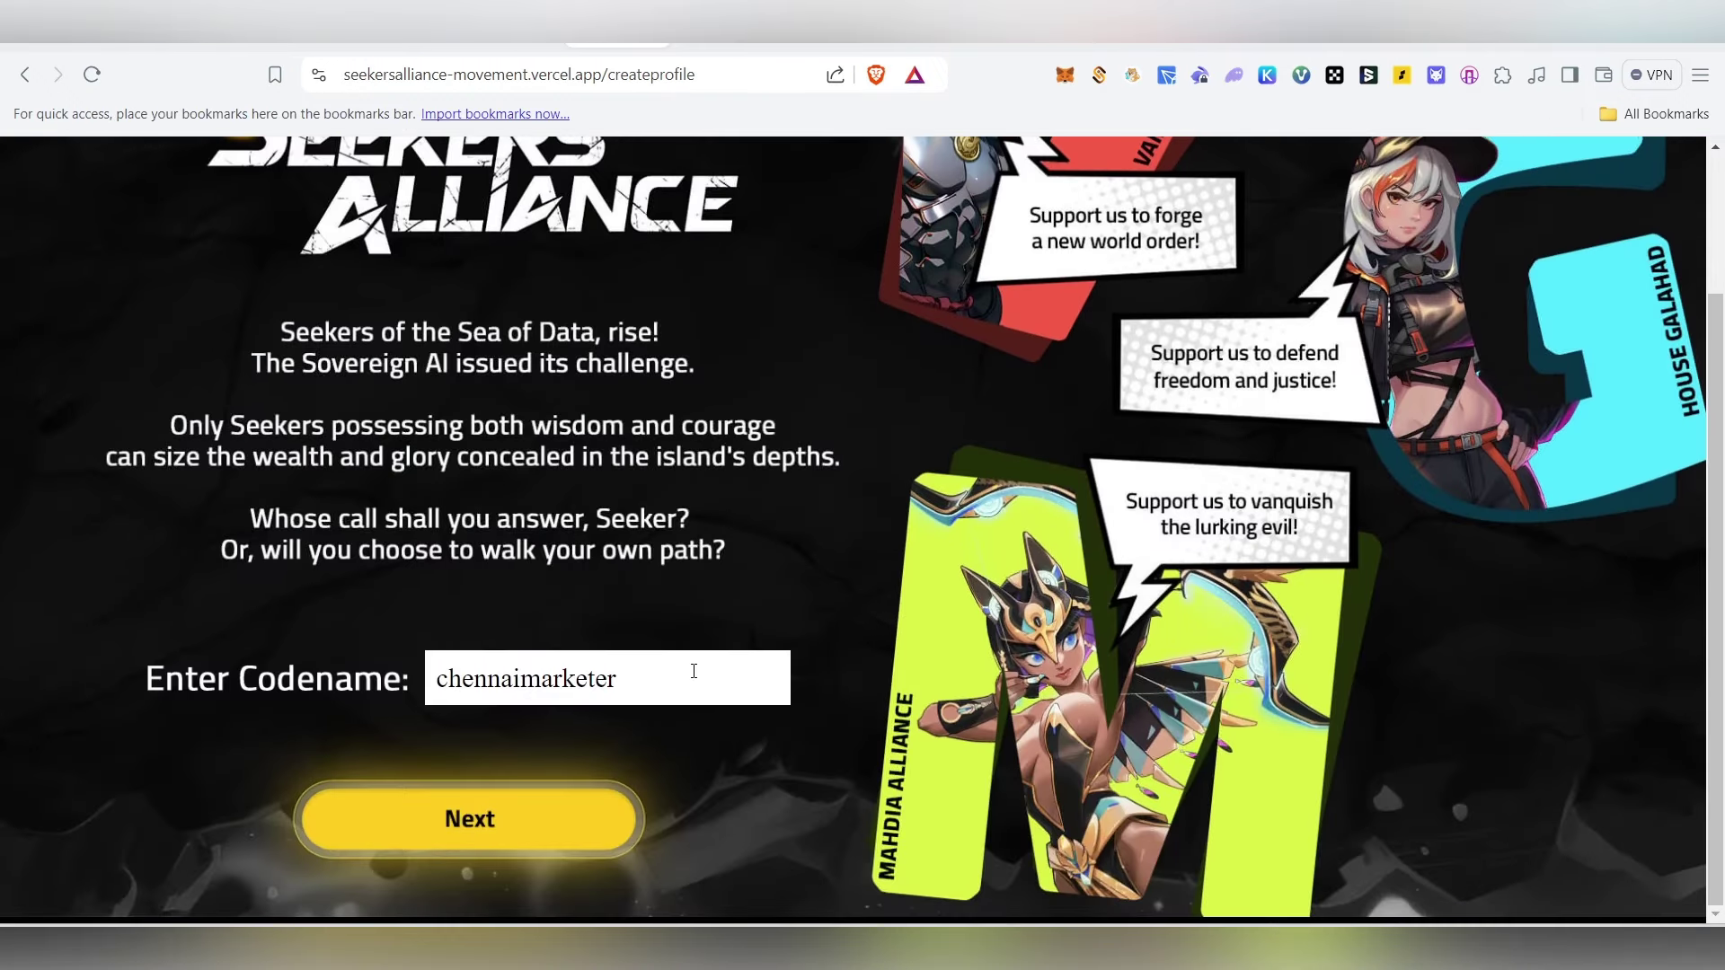
pyautogui.click(678, 689)
pyautogui.tripleClick(180, 670)
pyautogui.click(655, 689)
pyautogui.moveTo(655, 690); pyautogui.dragTo(437, 680)
pyautogui.click(705, 776)
pyautogui.click(593, 823)
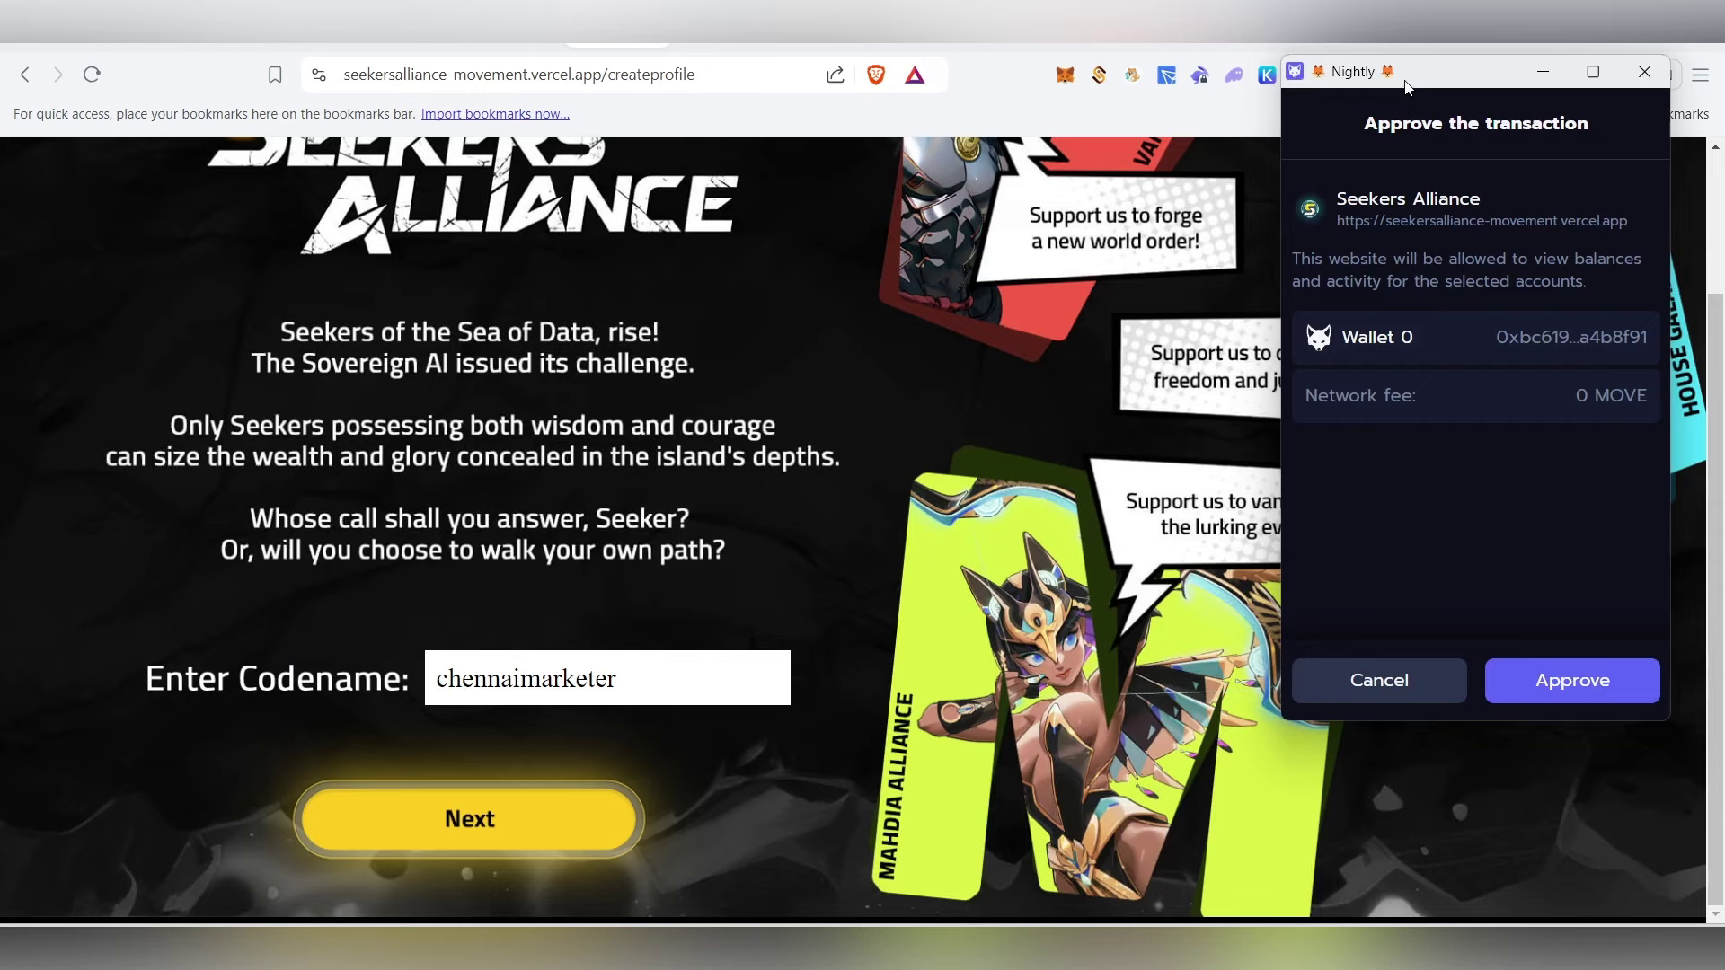
pyautogui.moveTo(1408, 86); pyautogui.dragTo(1319, 85)
pyautogui.click(1531, 686)
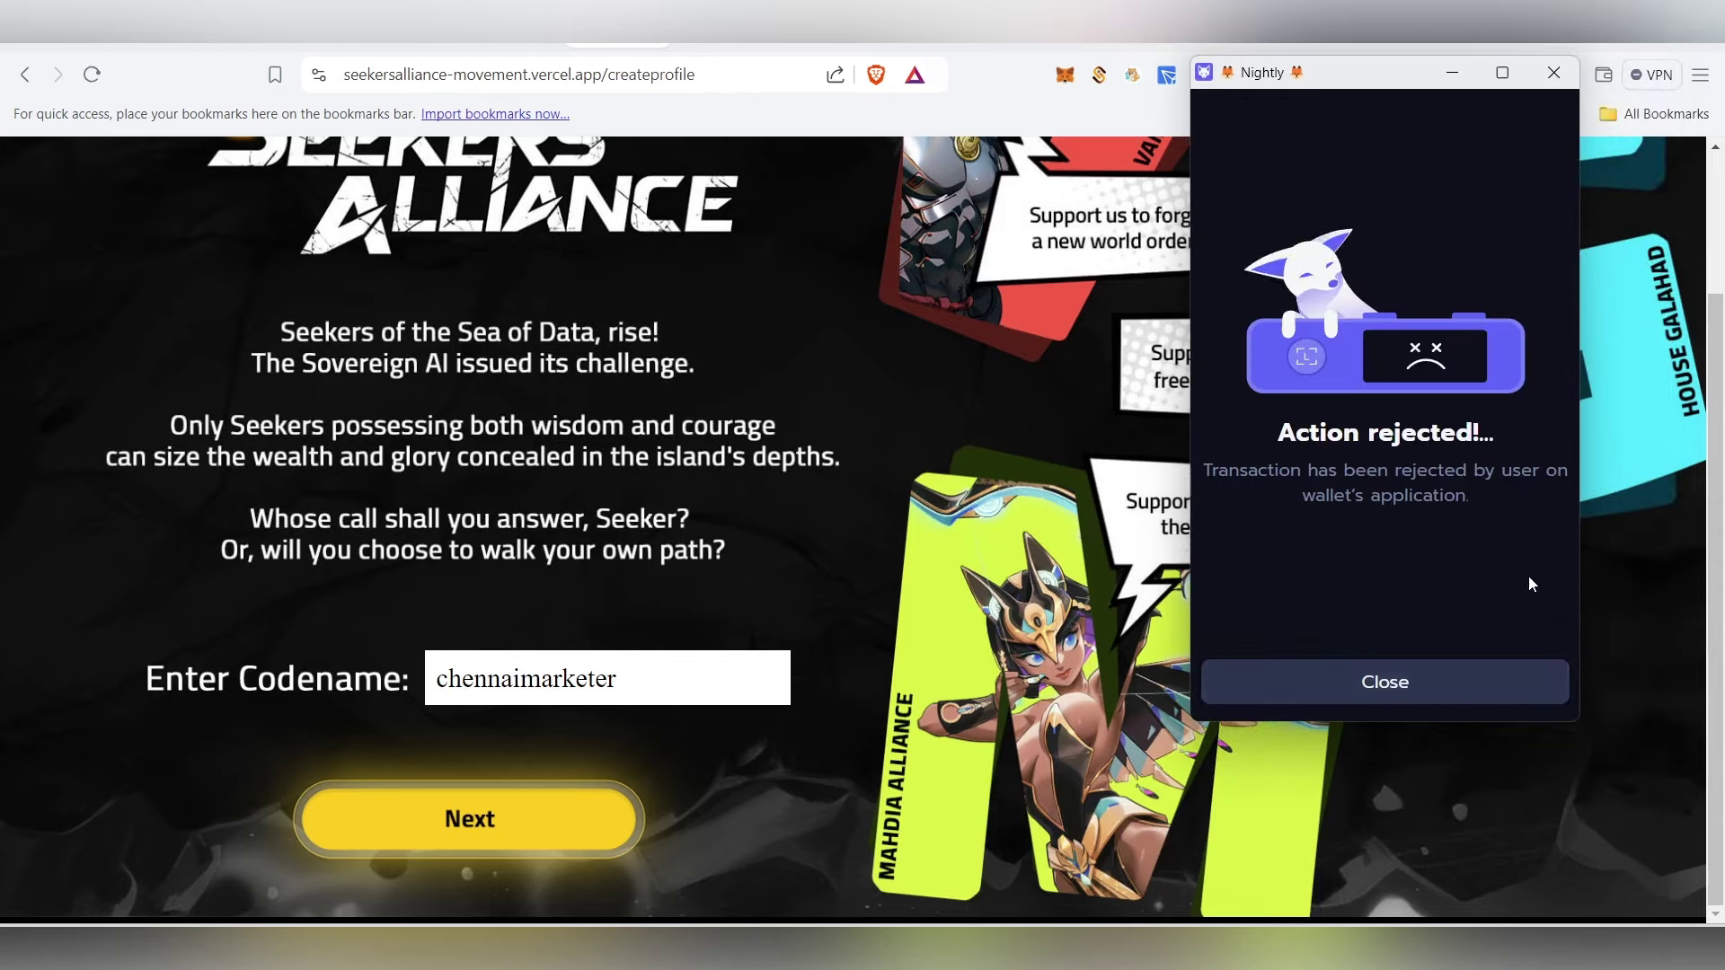
# Dismiss the rejected transaction and error message, reload the Seekers Alliance site and switch the Nightly wallet to the Movement Aptos network.
pyautogui.click(1446, 685)
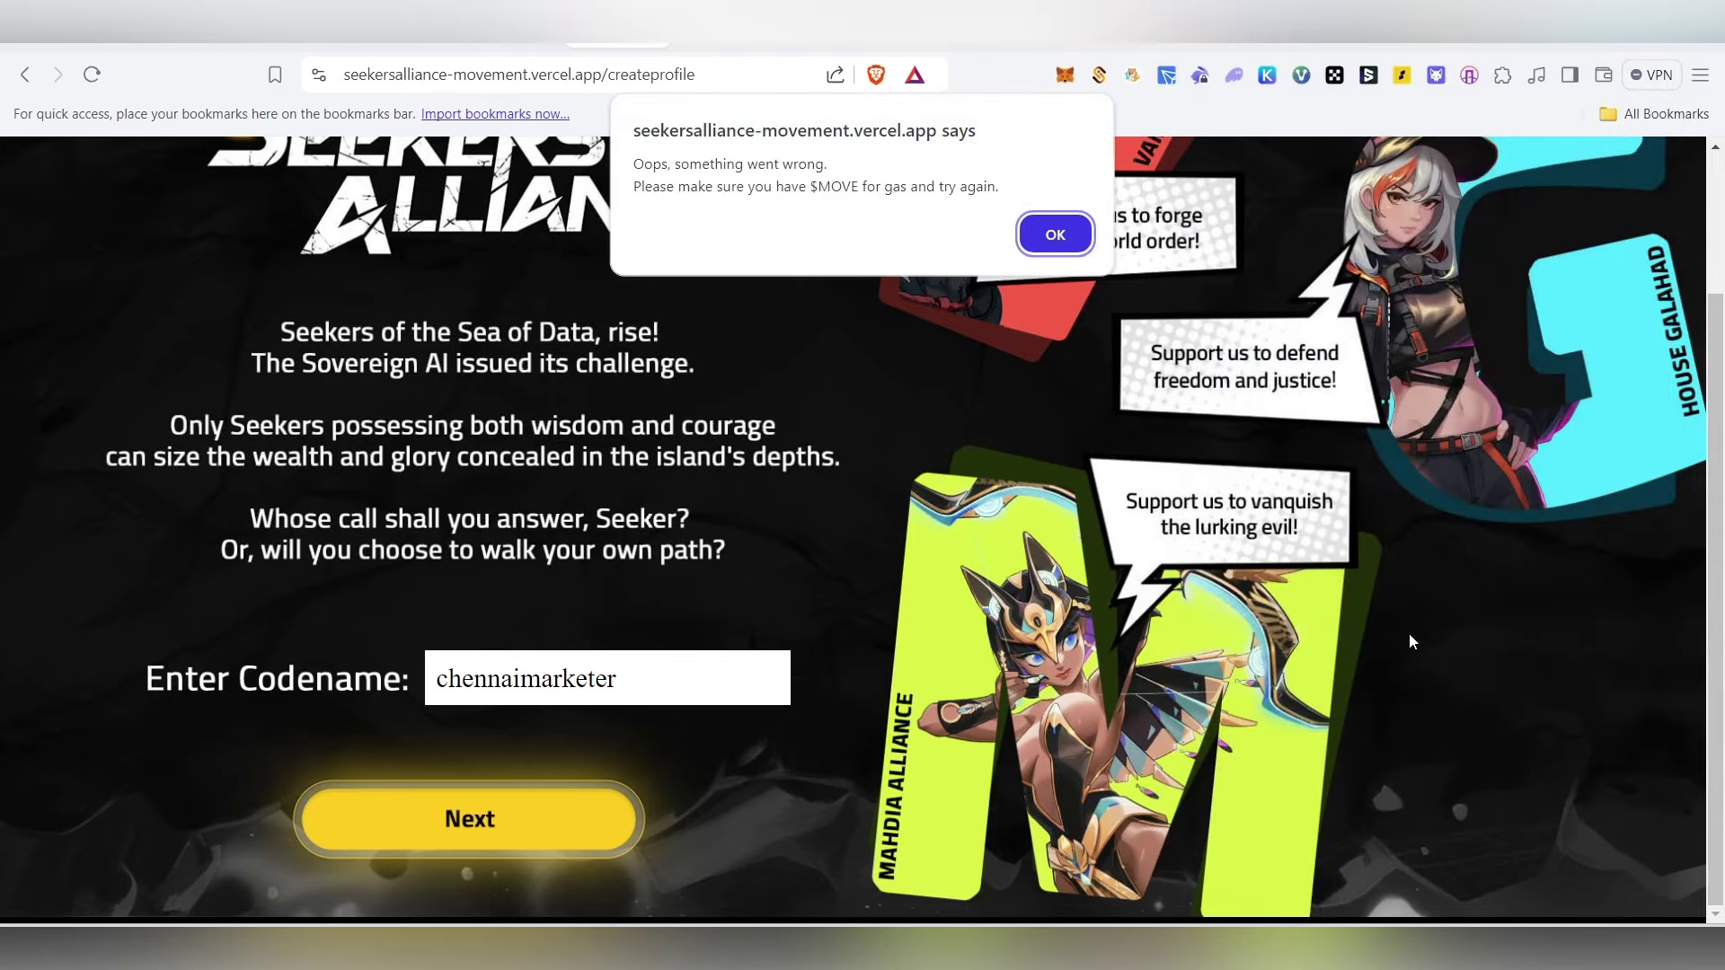
pyautogui.click(1055, 234)
pyautogui.click(89, 77)
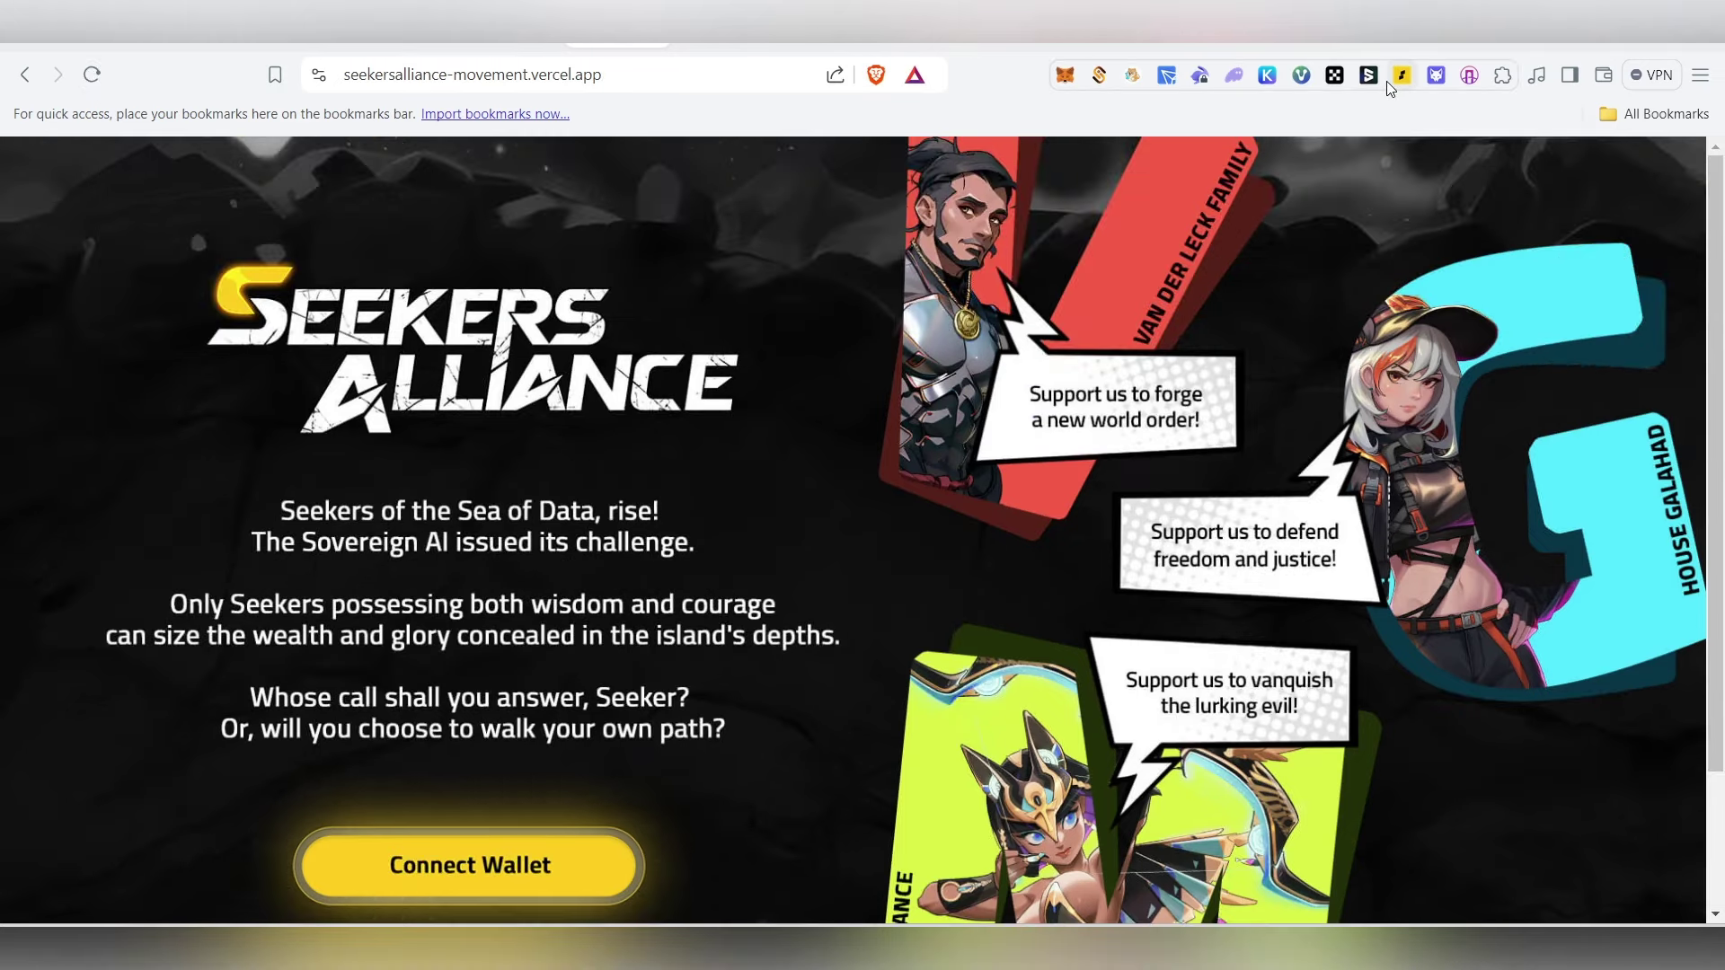
pyautogui.click(1442, 77)
pyautogui.click(1411, 122)
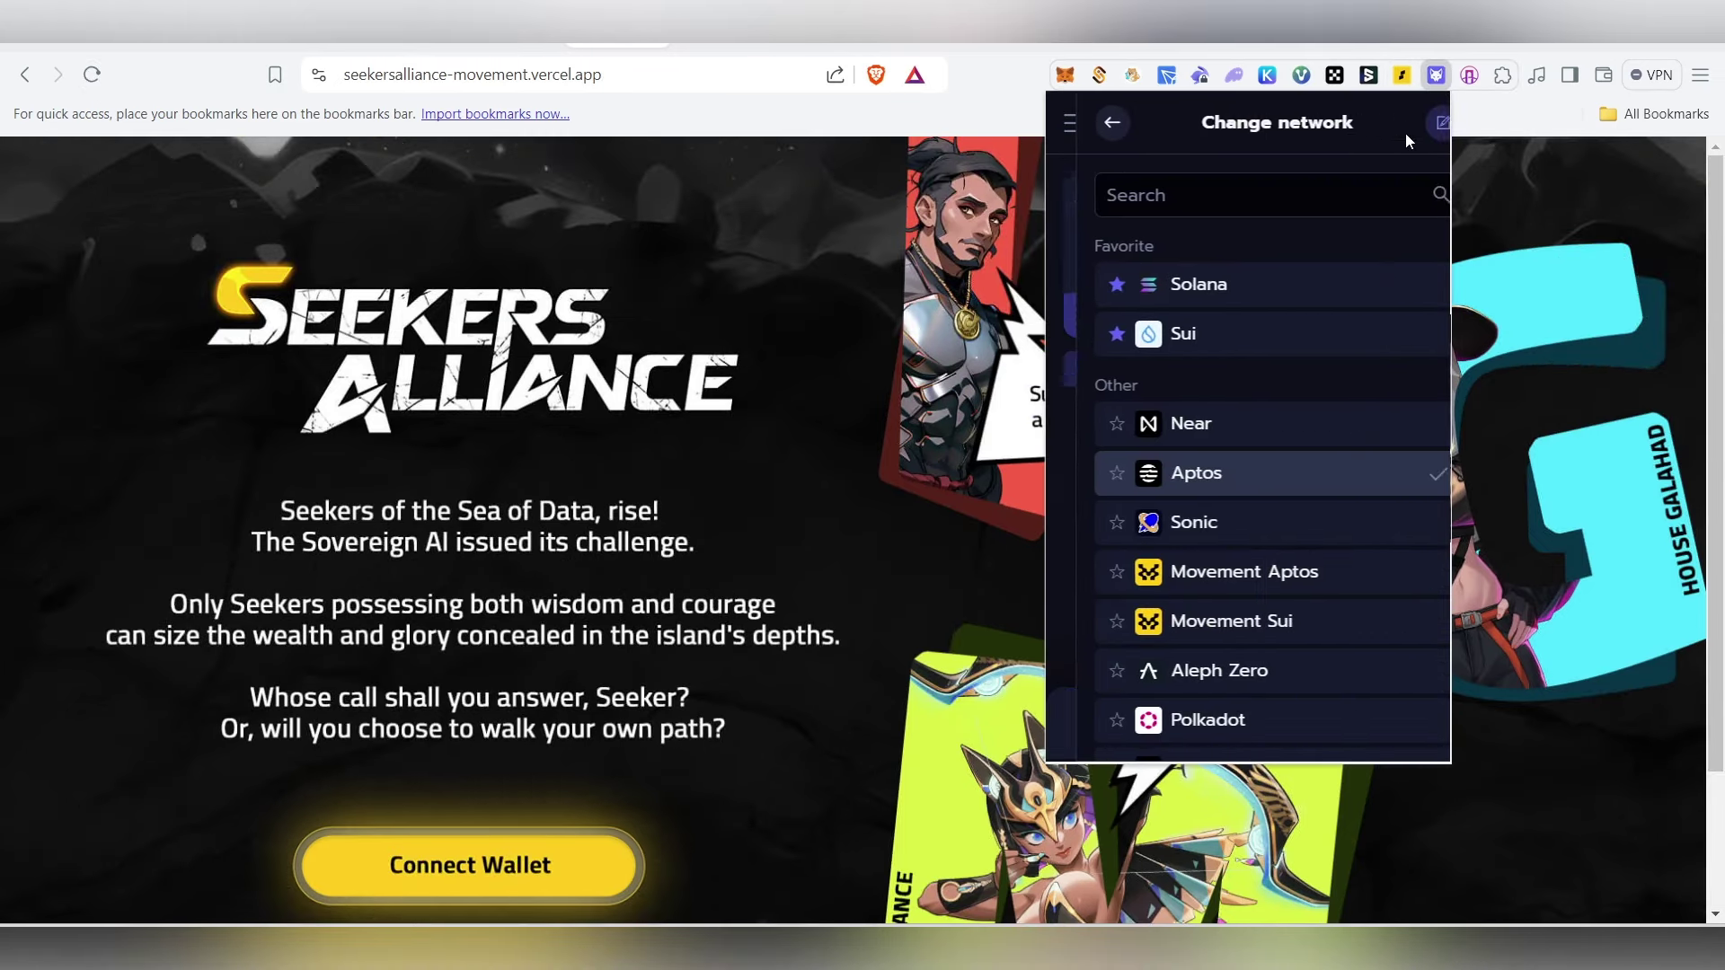
pyautogui.click(1192, 574)
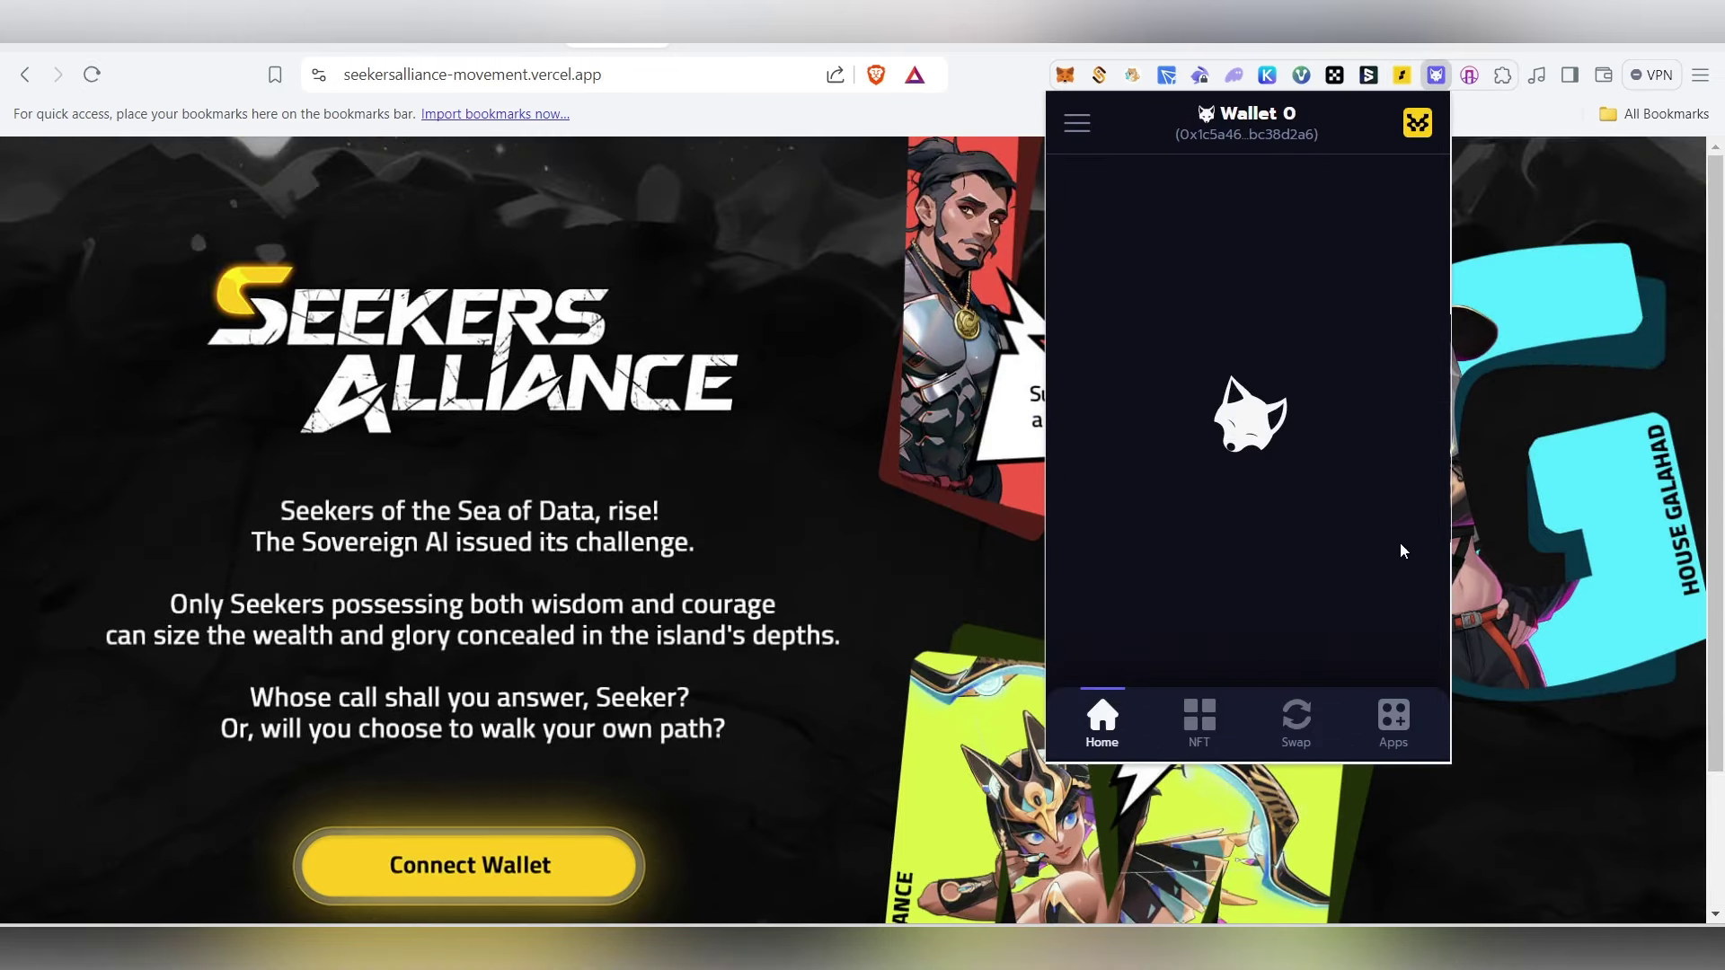
pyautogui.click(994, 649)
# Connect the wallet on the Seekers Alliance site, submit the codename "Chennaimarketer" and approve the transaction in Nightly.
pyautogui.click(528, 864)
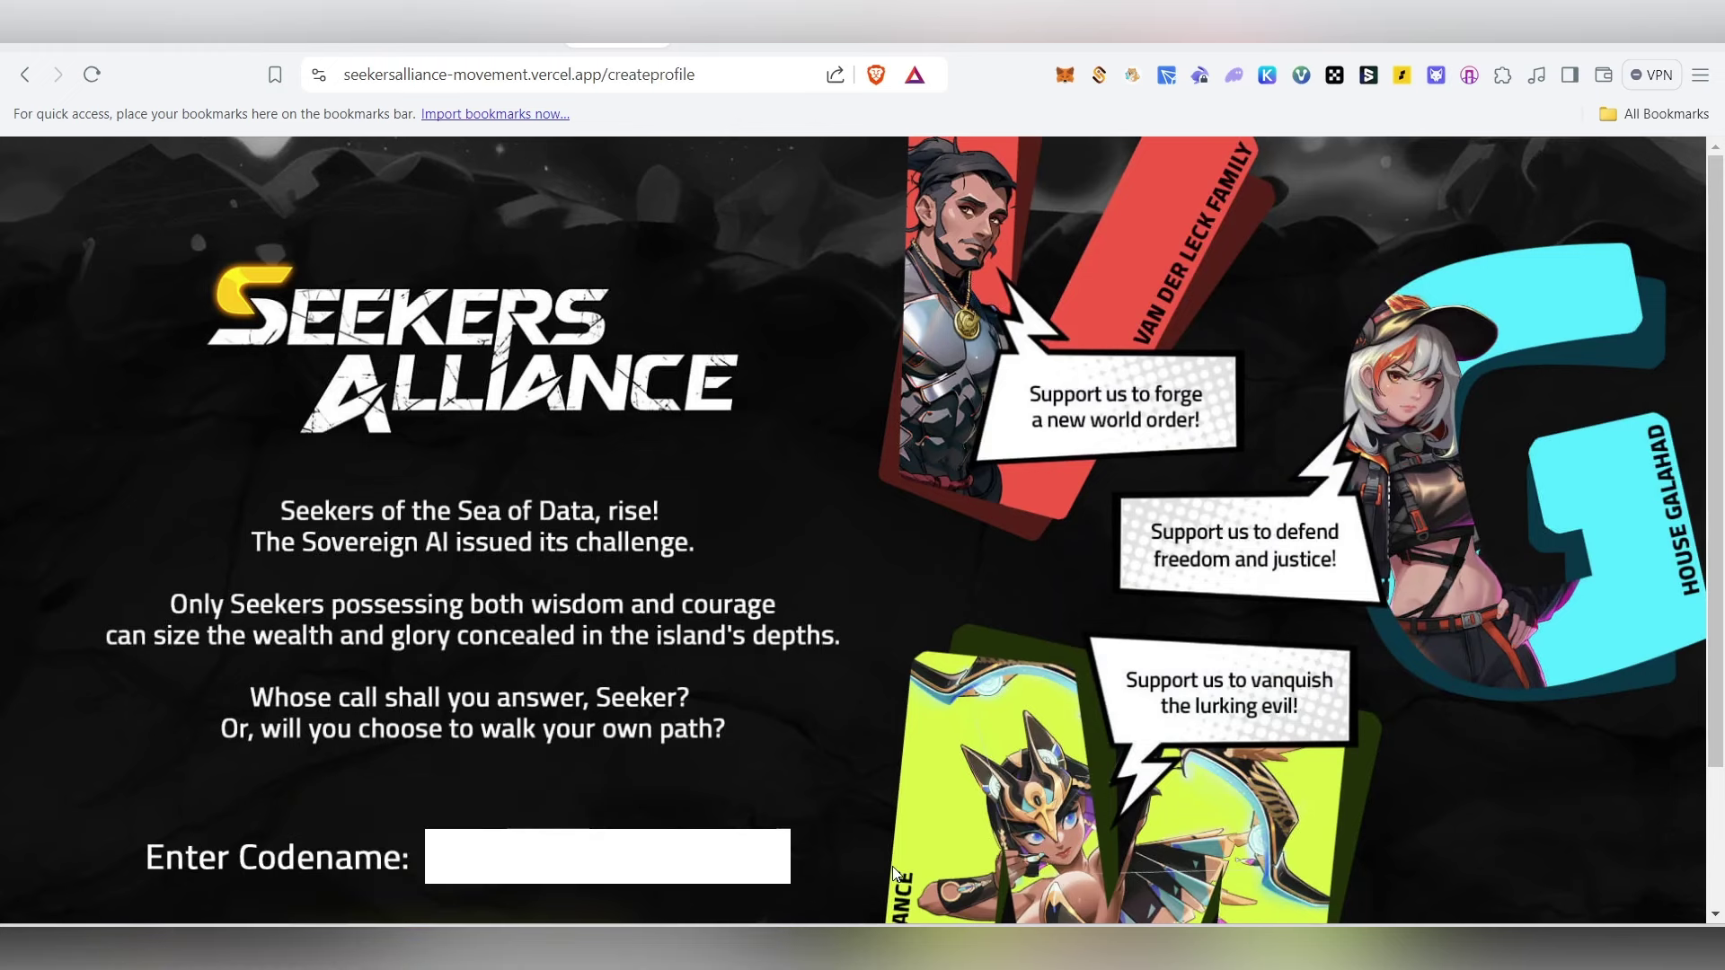
pyautogui.click(641, 871)
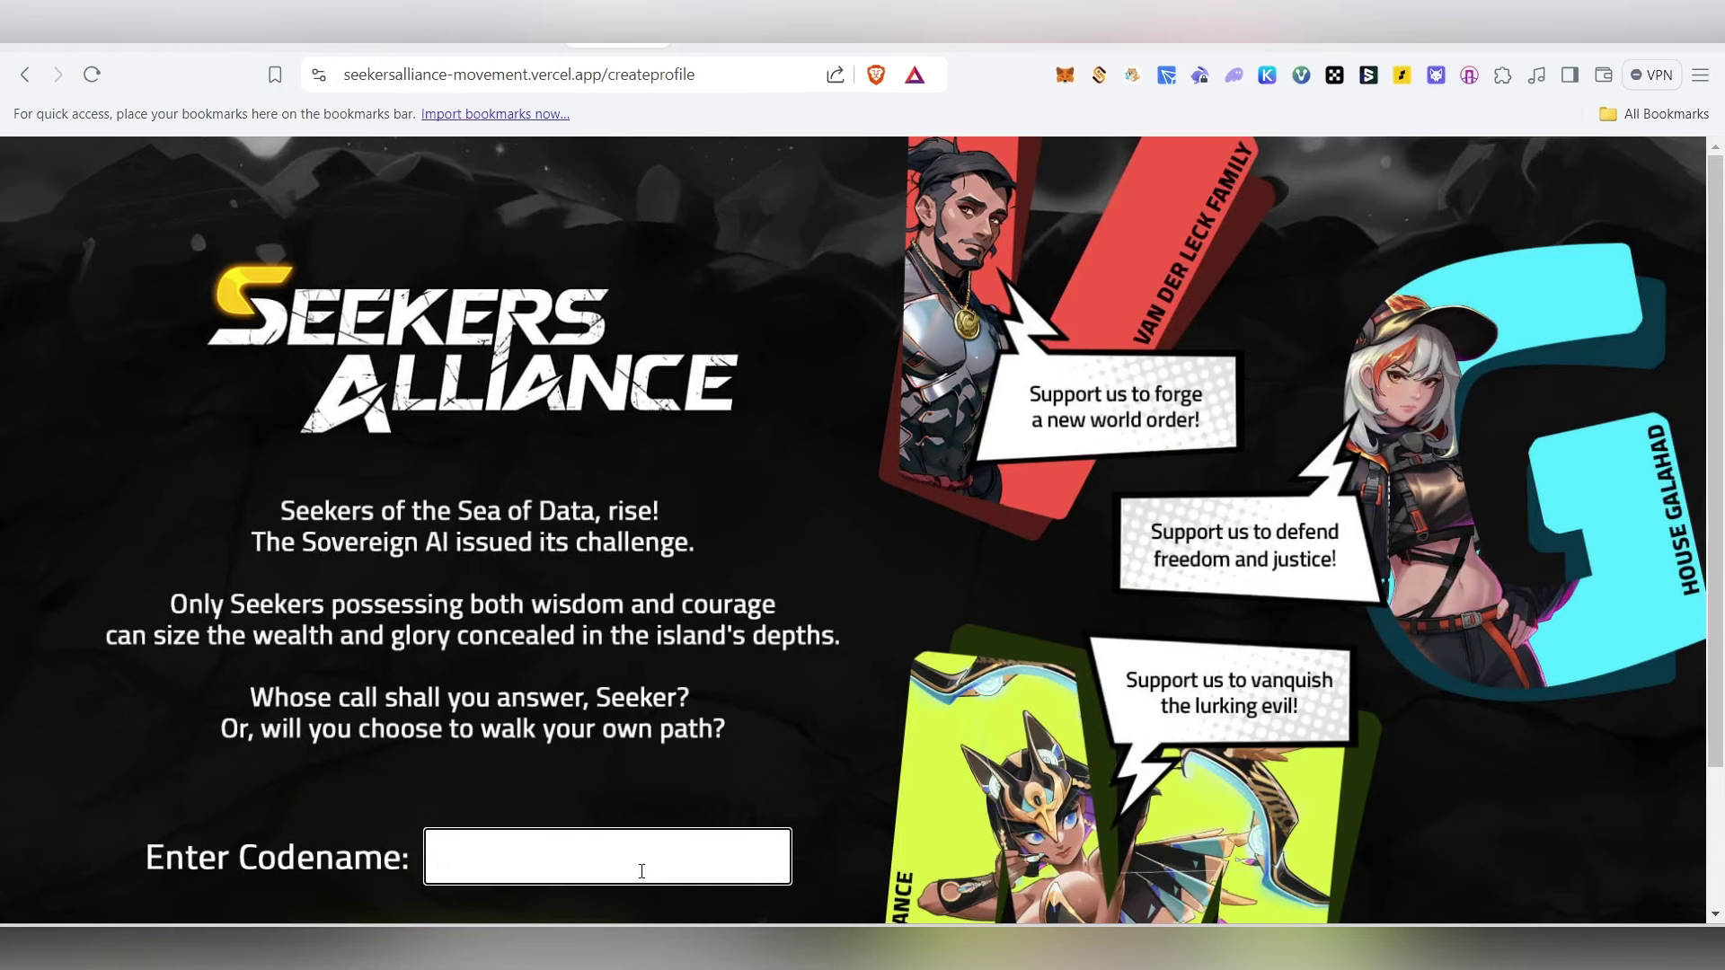
pyautogui.write('Chennaimarketer')
pyautogui.scroll(-2, 701, 876)
pyautogui.press('Return')
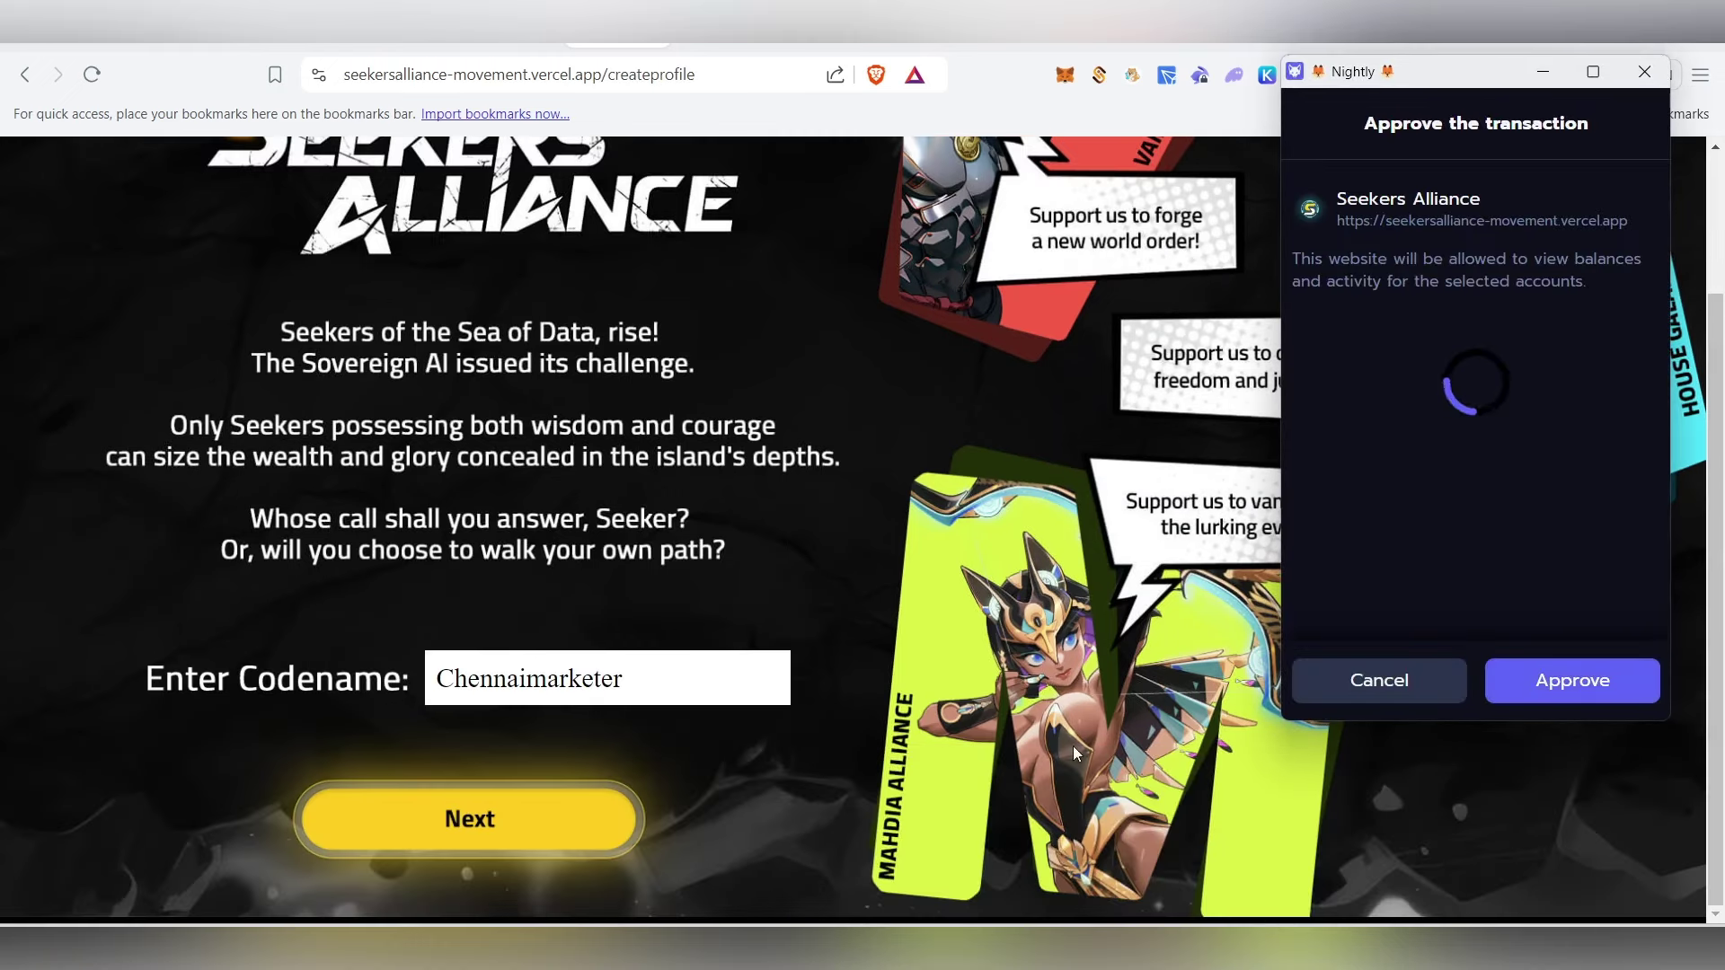
pyautogui.click(1586, 696)
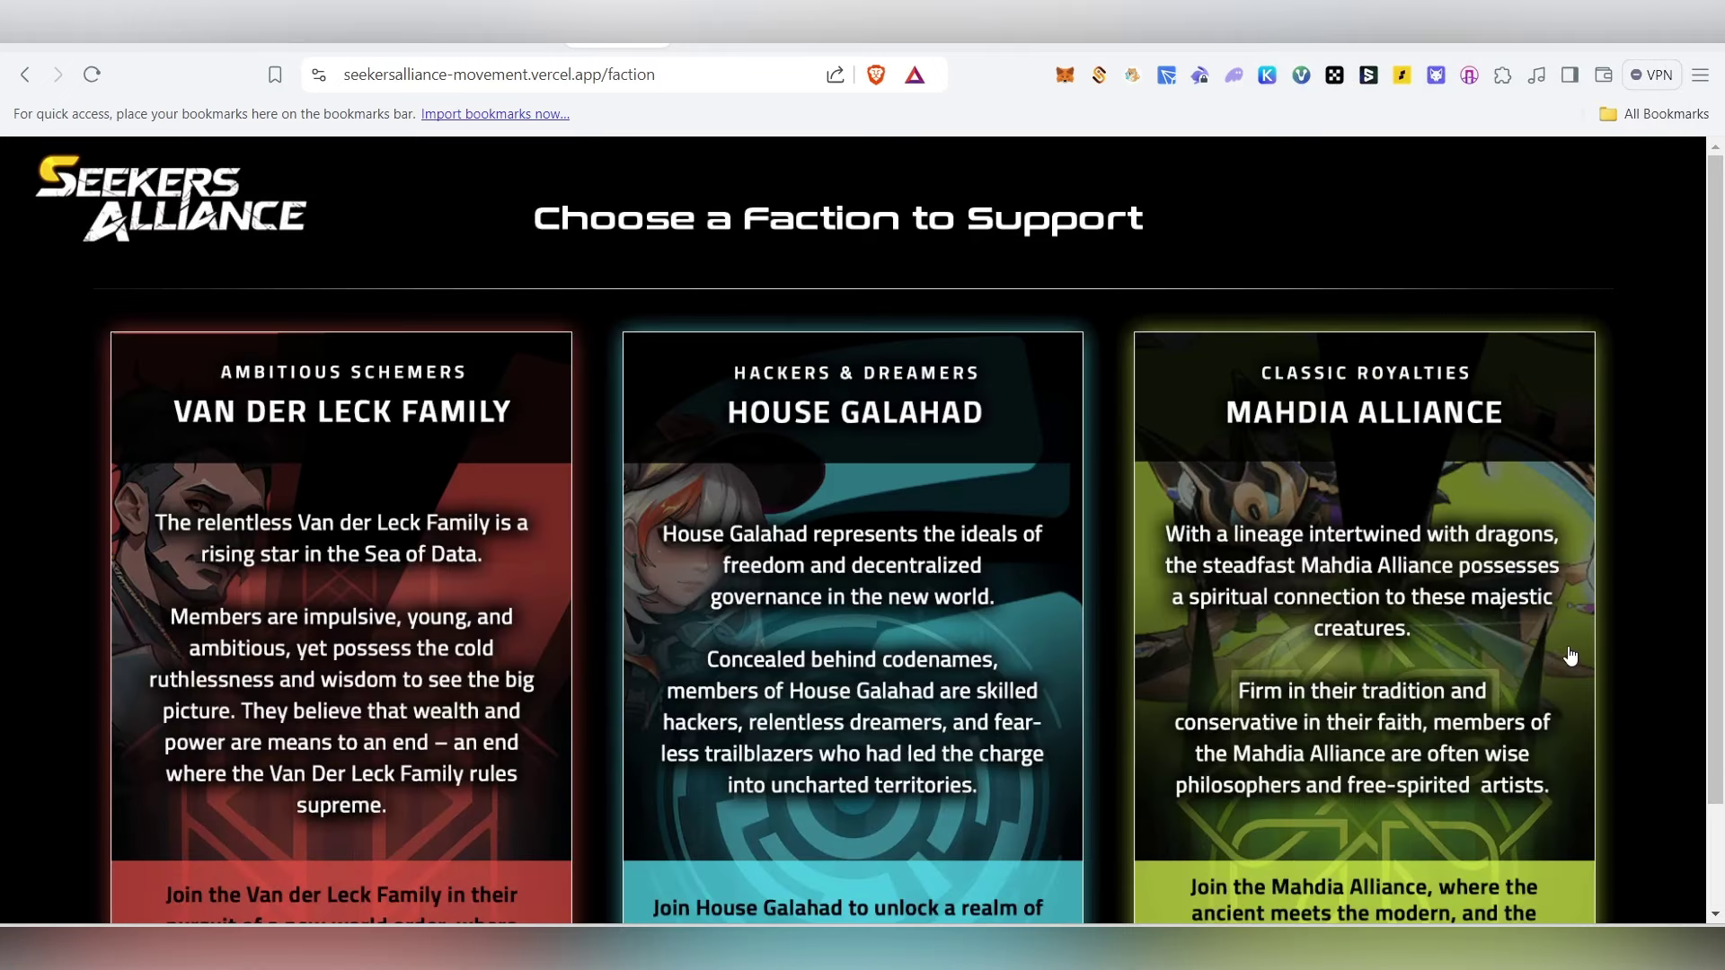
# Join the House Galahad faction and mint the Cyborg-Gunner NFT, approving both transactions in Nightly.
pyautogui.scroll(-2, 1099, 584)
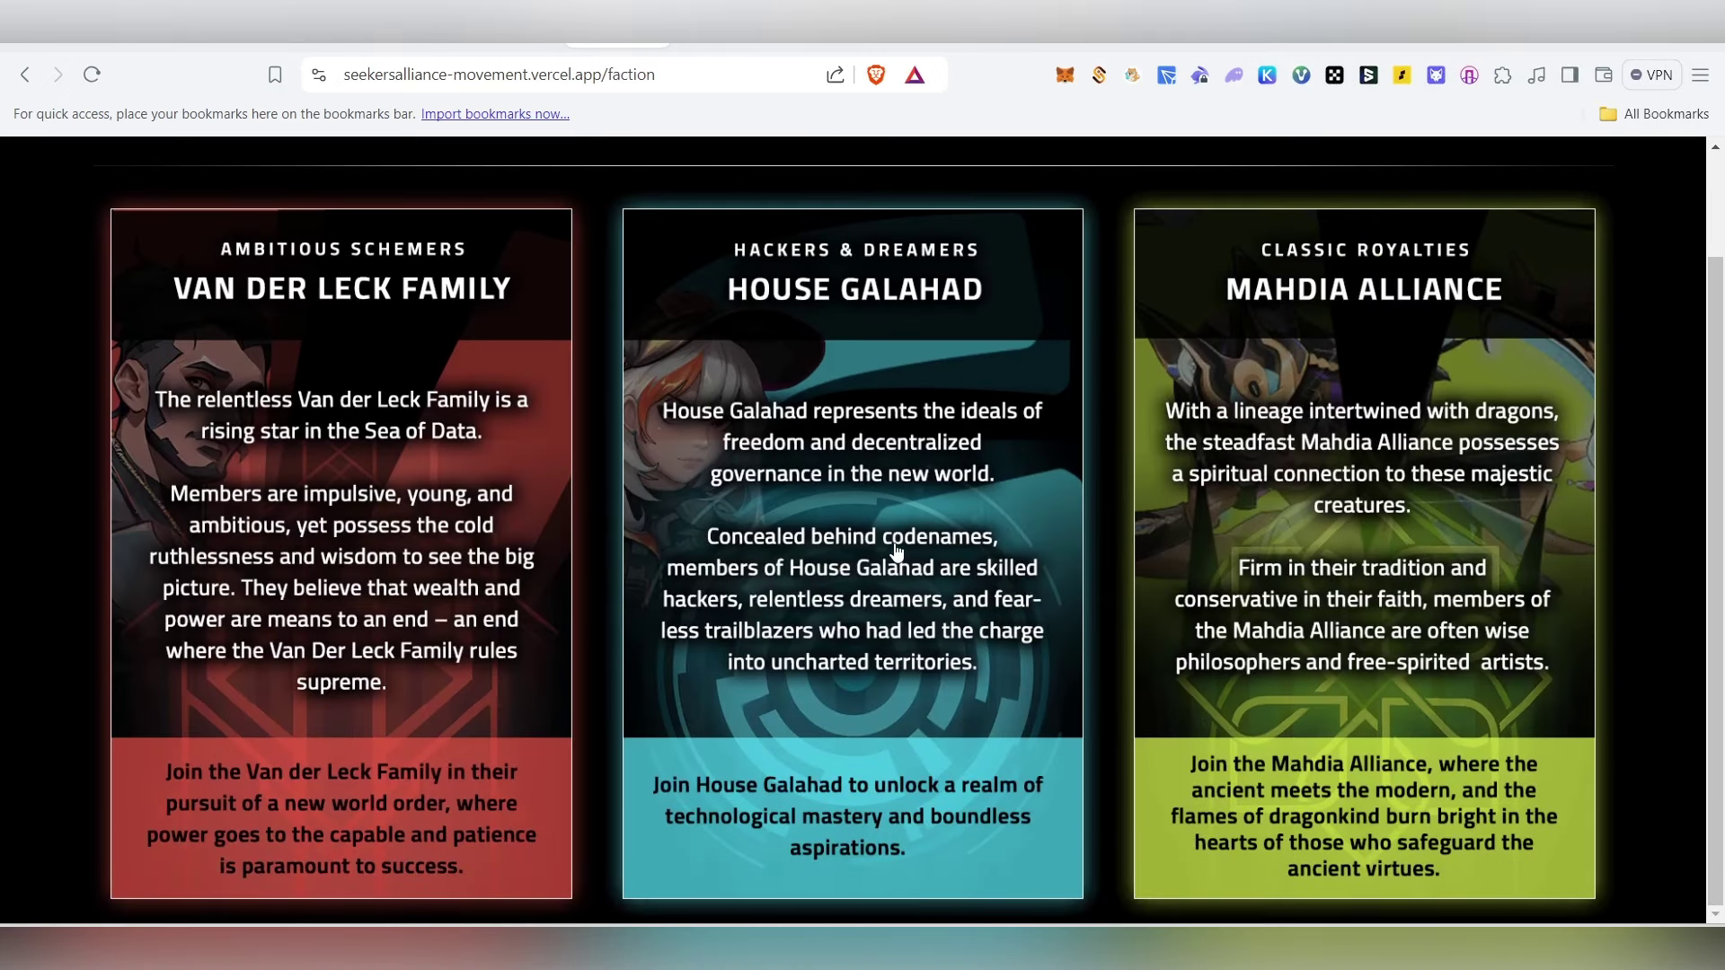
pyautogui.click(1000, 450)
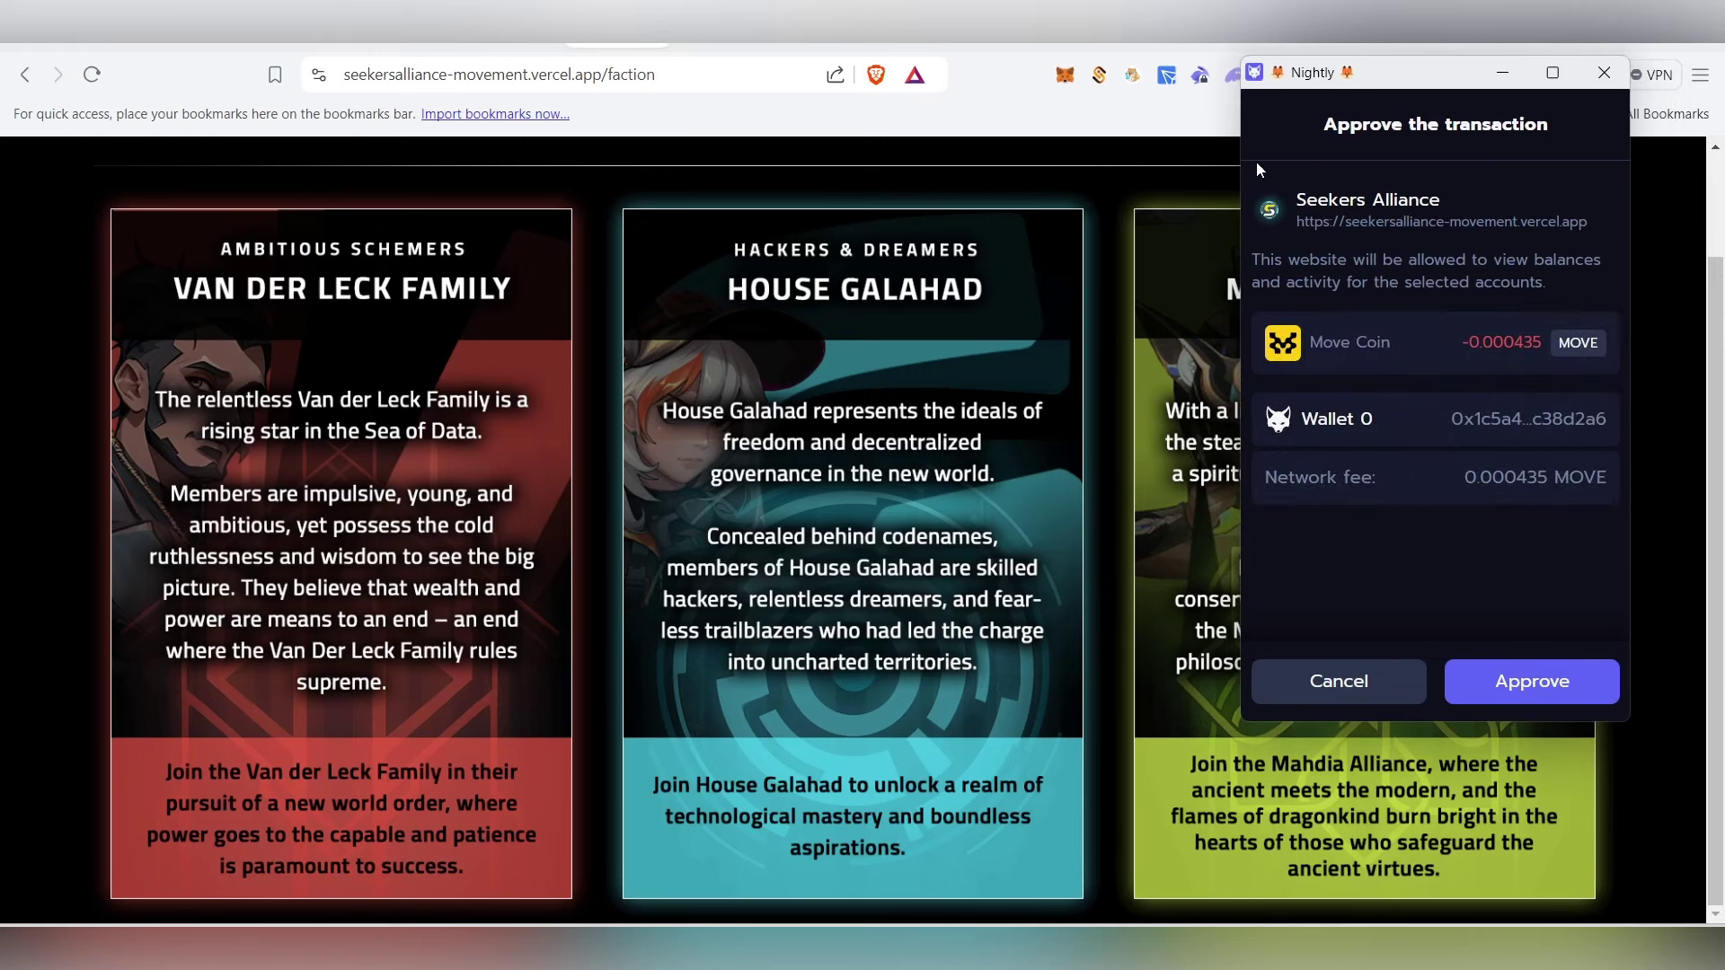
pyautogui.click(1528, 675)
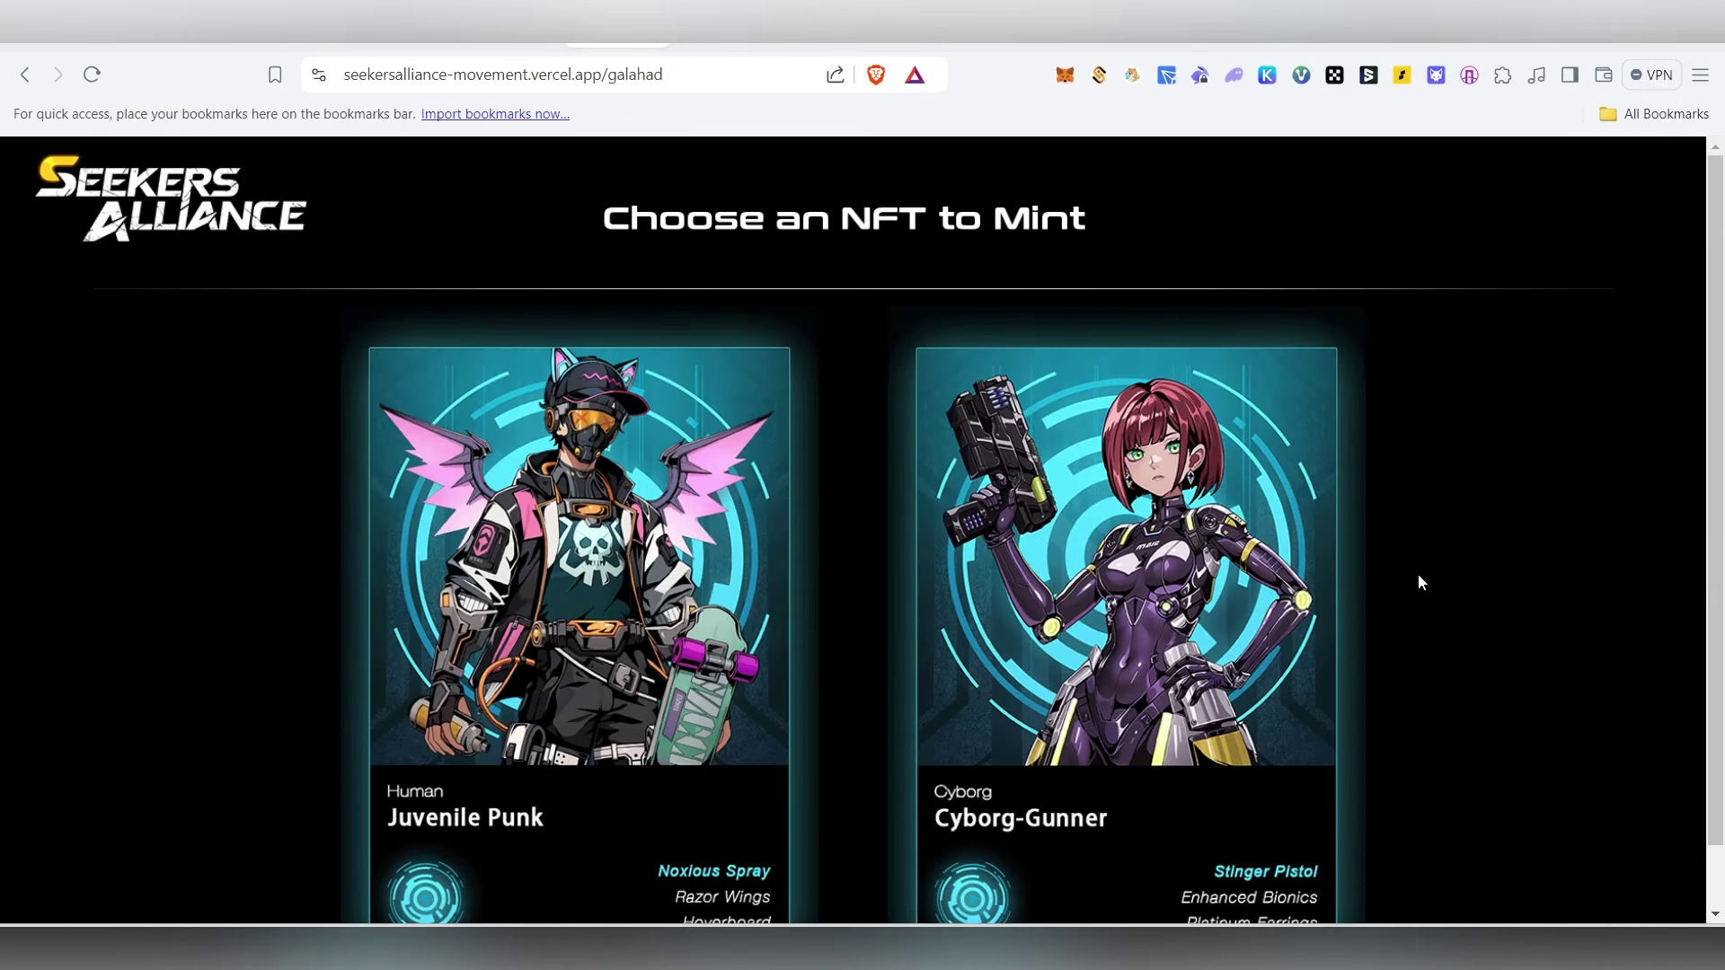
pyautogui.scroll(-1, 1272, 558)
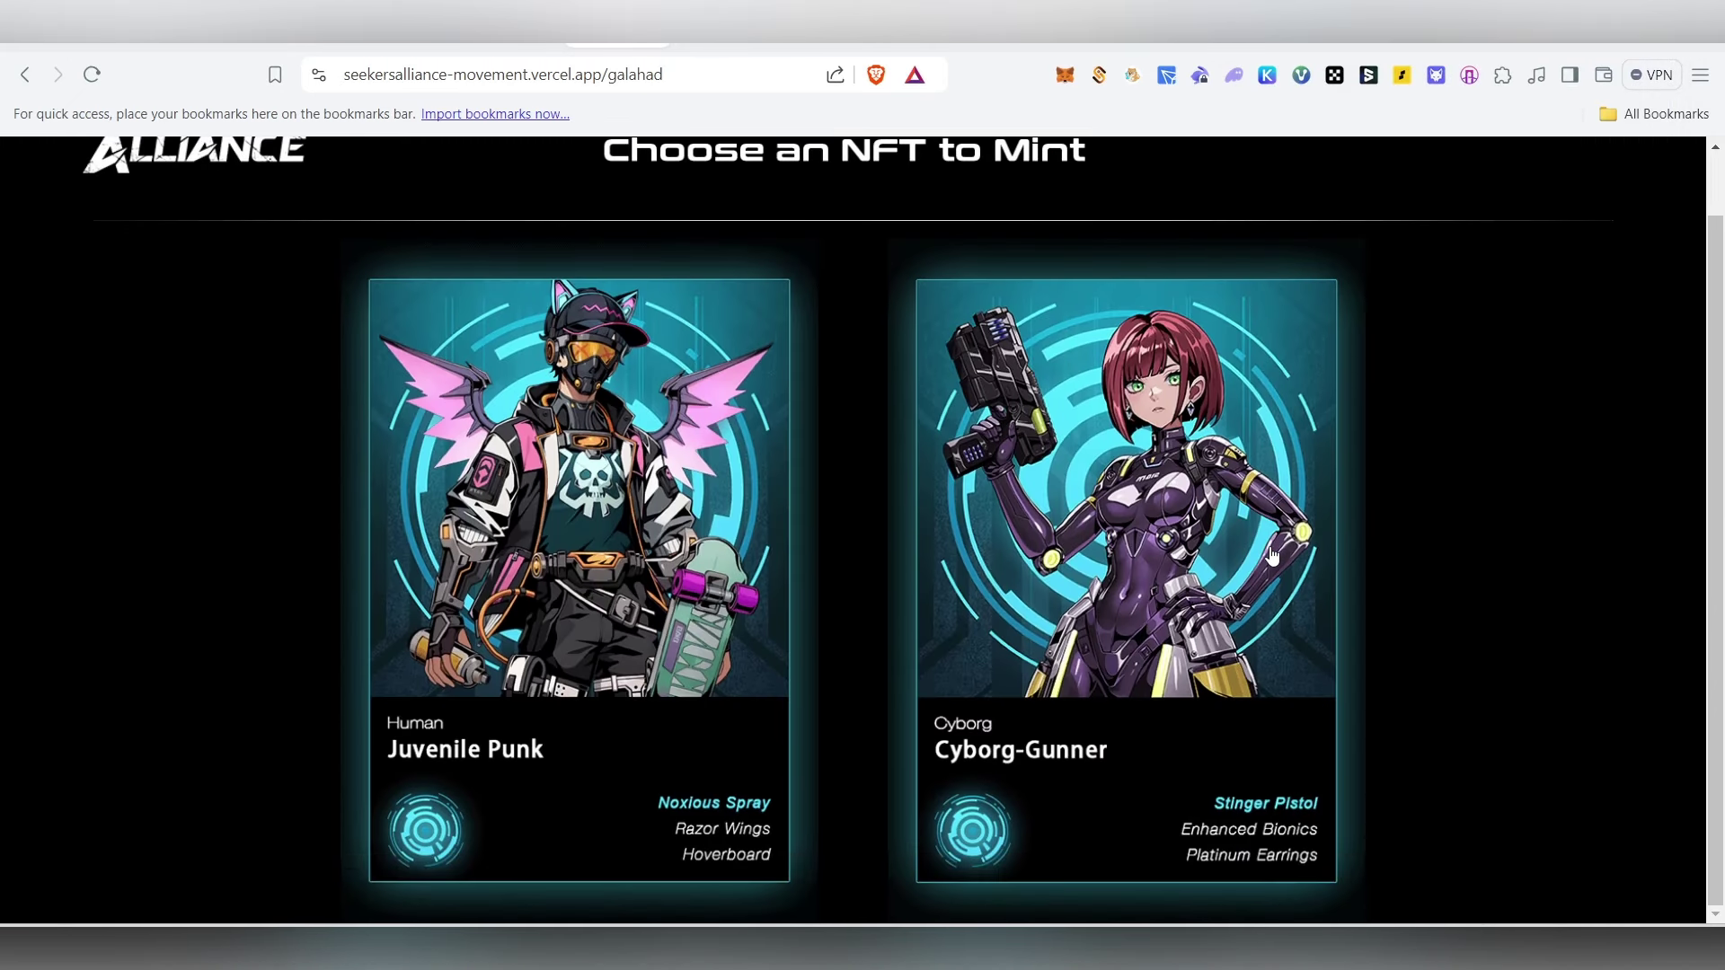
pyautogui.click(1024, 494)
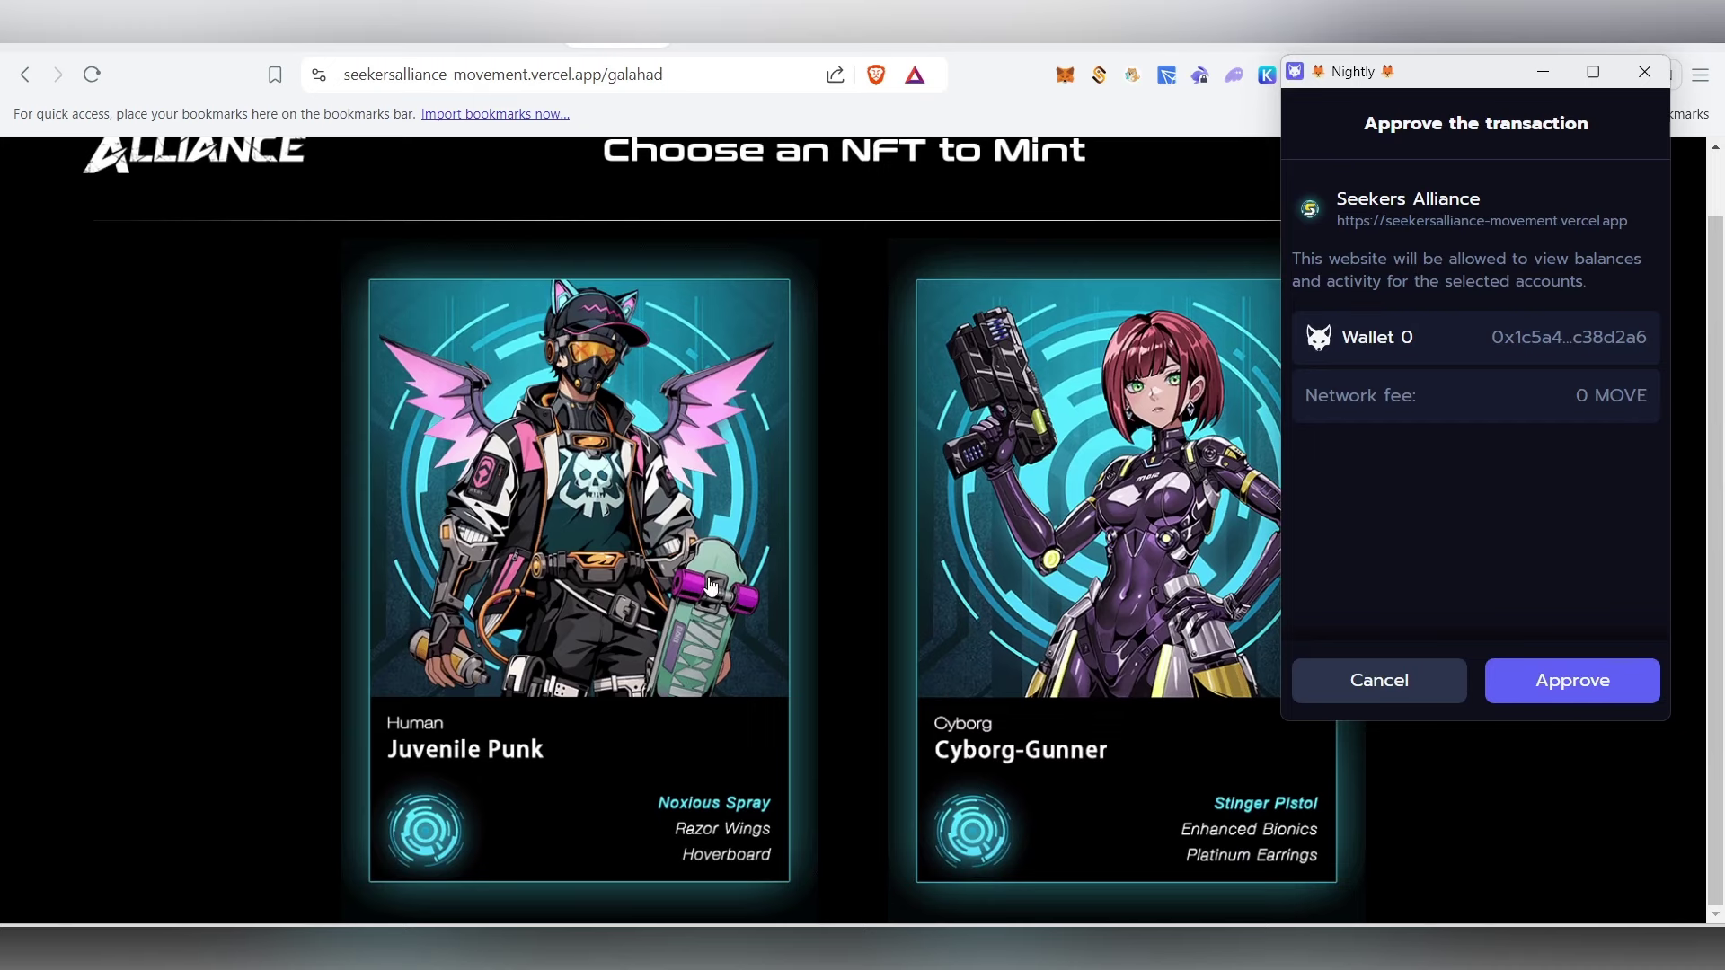
pyautogui.click(1584, 698)
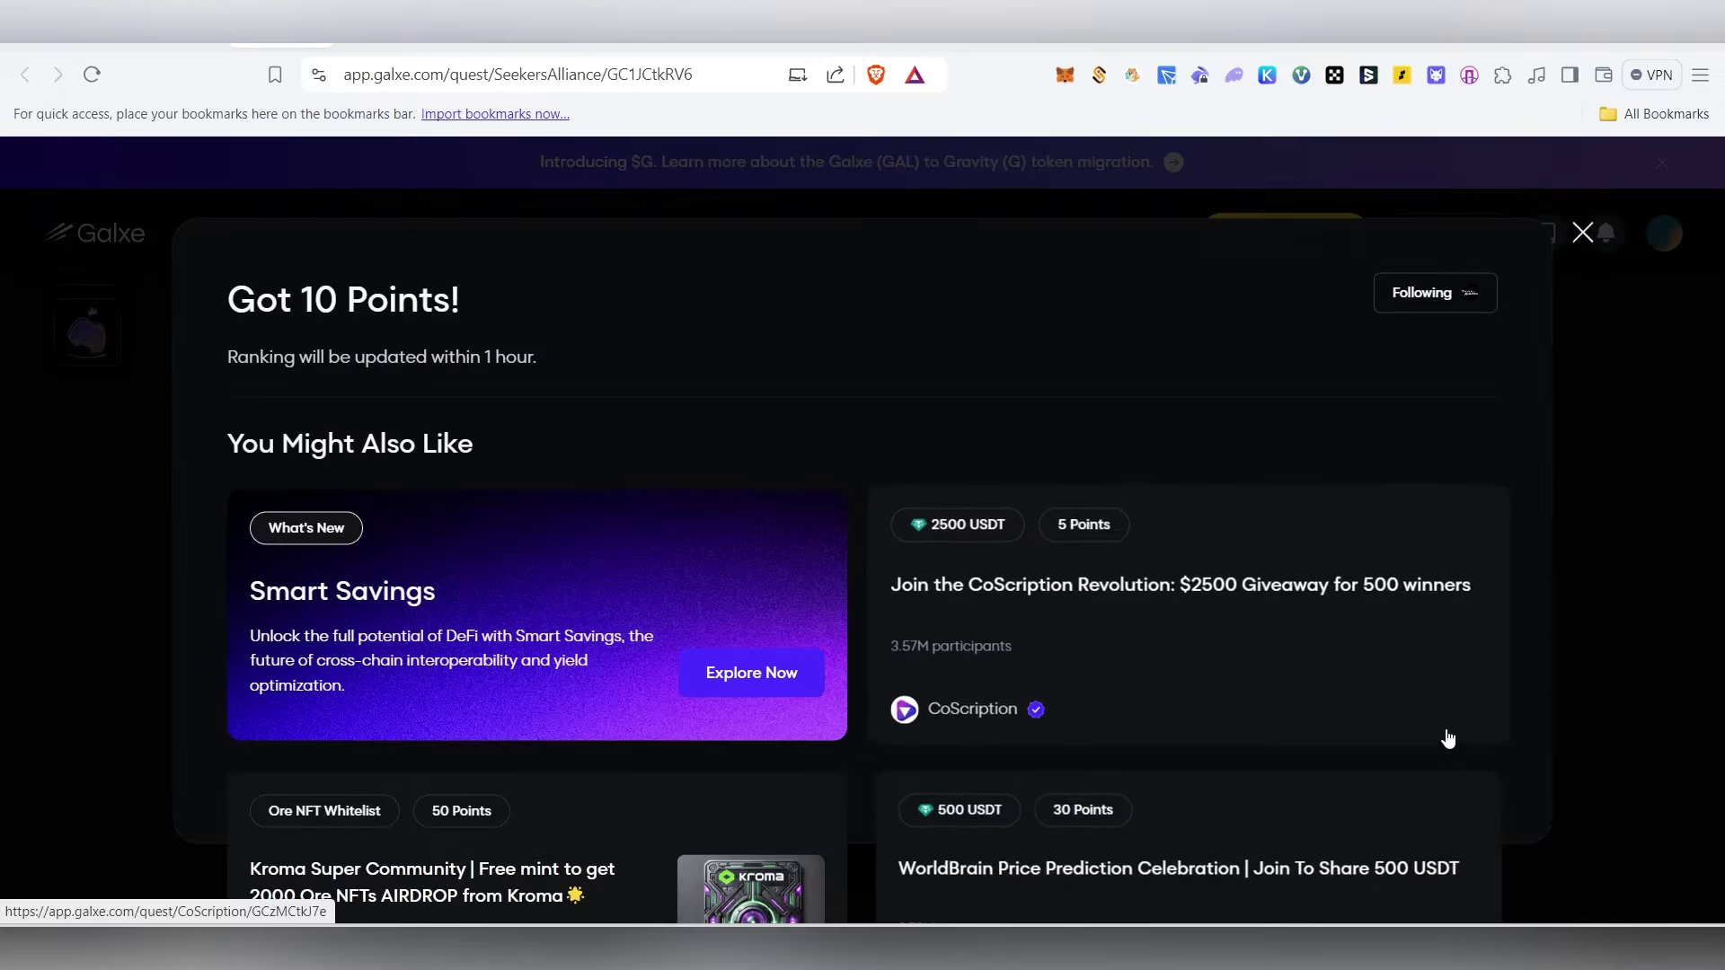
# Close the codename quest's reward dialog on Galxe, switch to the "II. Join a Faction" quest and open its task.
pyautogui.click(1583, 233)
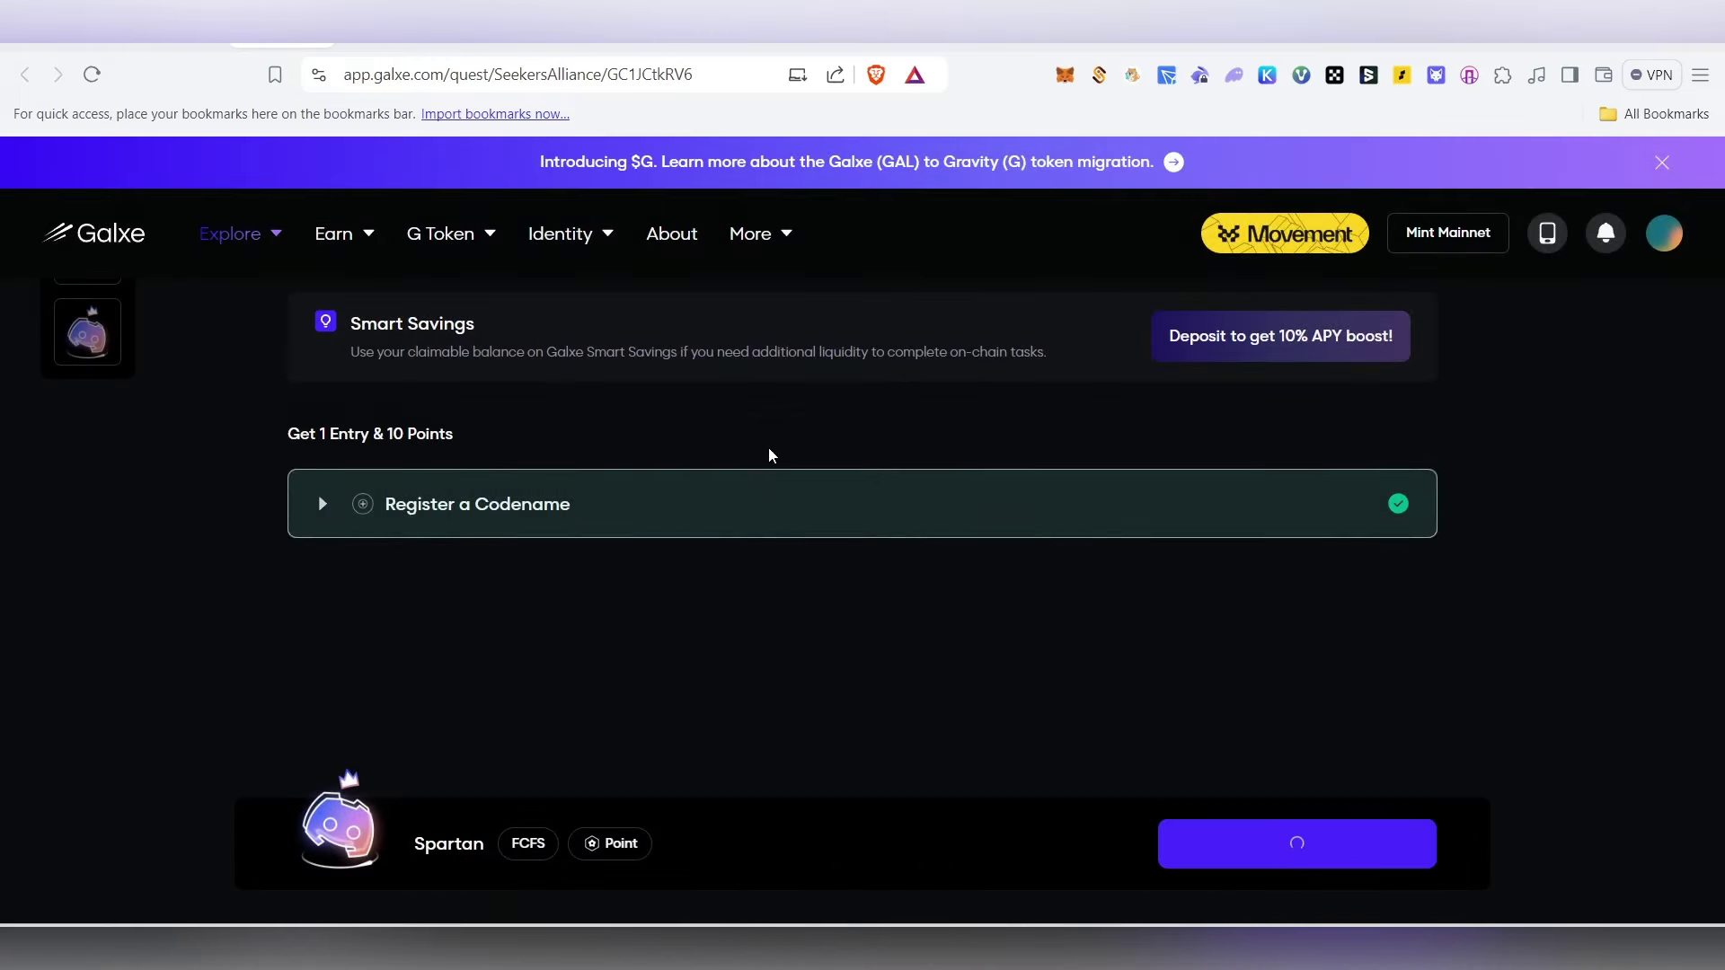
pyautogui.scroll(-4, 1205, 724)
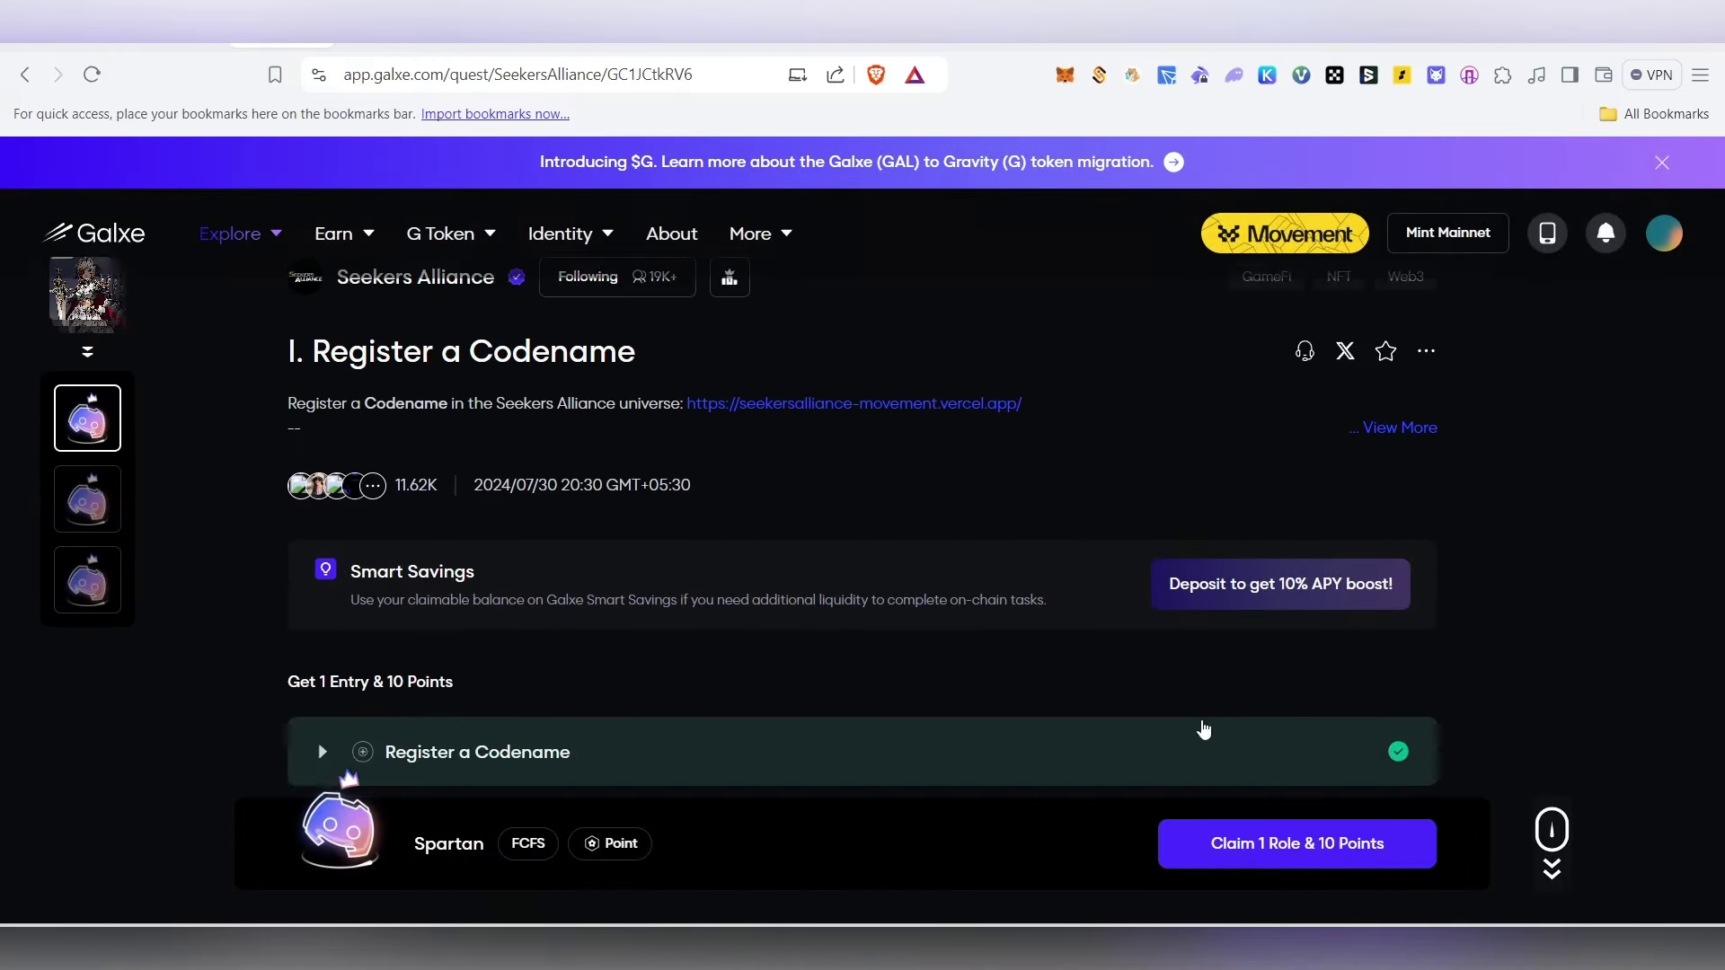
pyautogui.scroll(3, 1025, 519)
pyautogui.scroll(2, 756, 584)
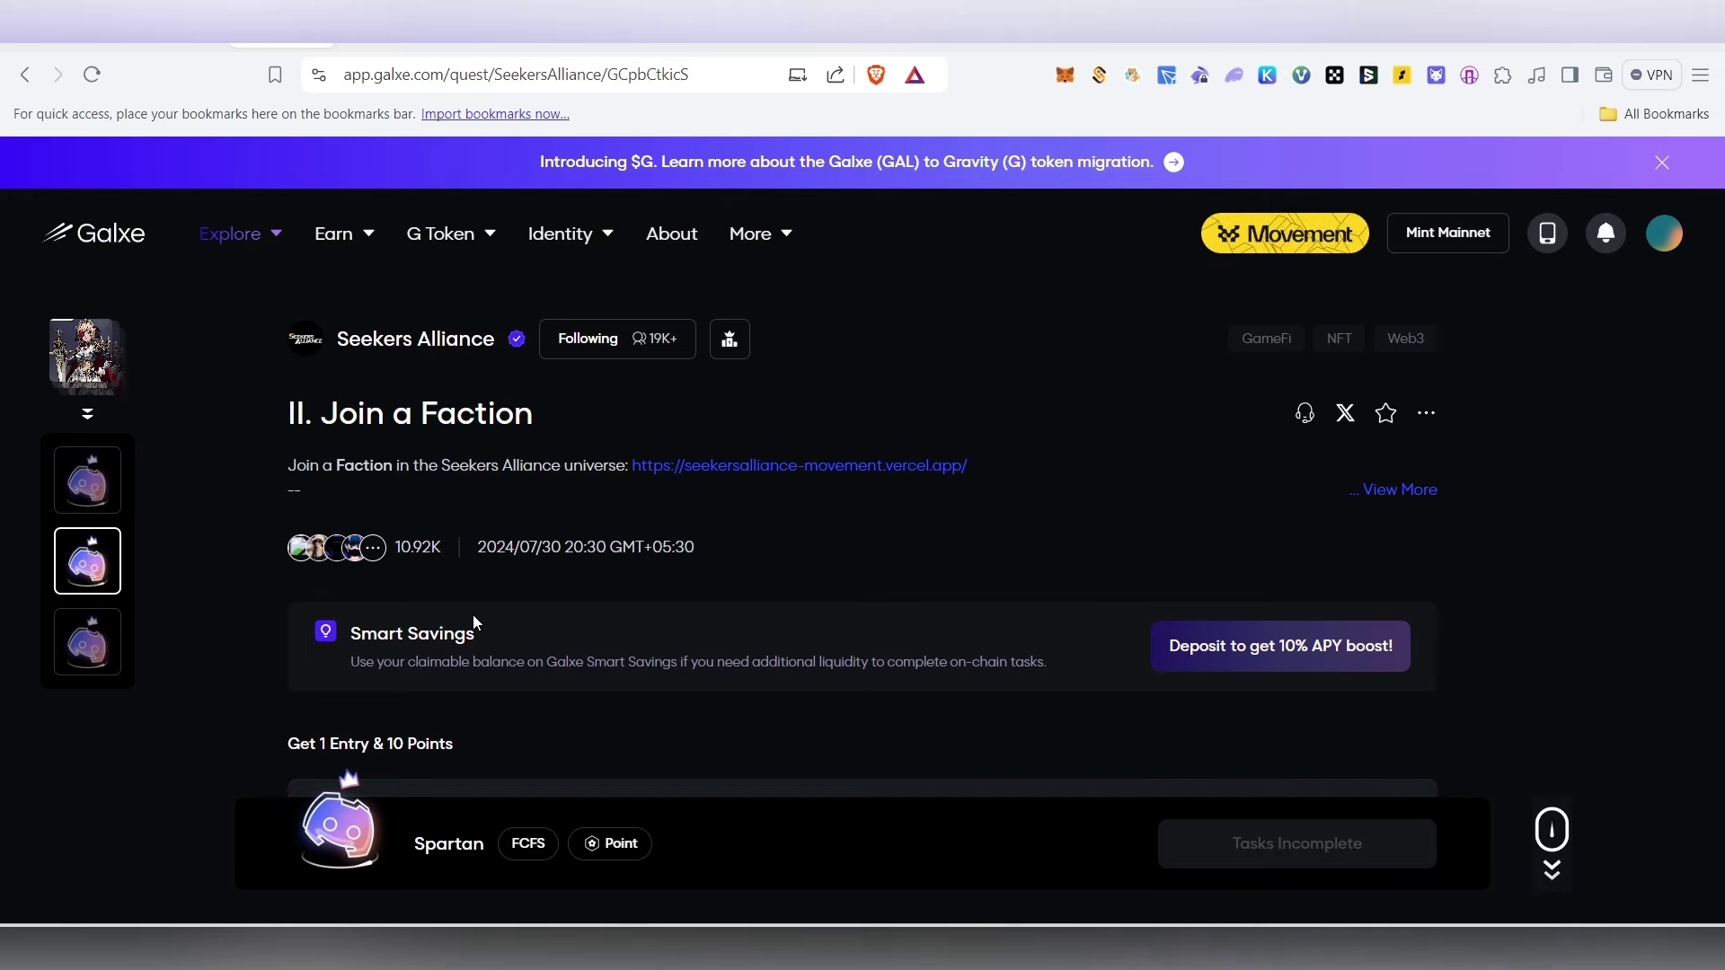
pyautogui.scroll(-3, 742, 613)
pyautogui.click(566, 598)
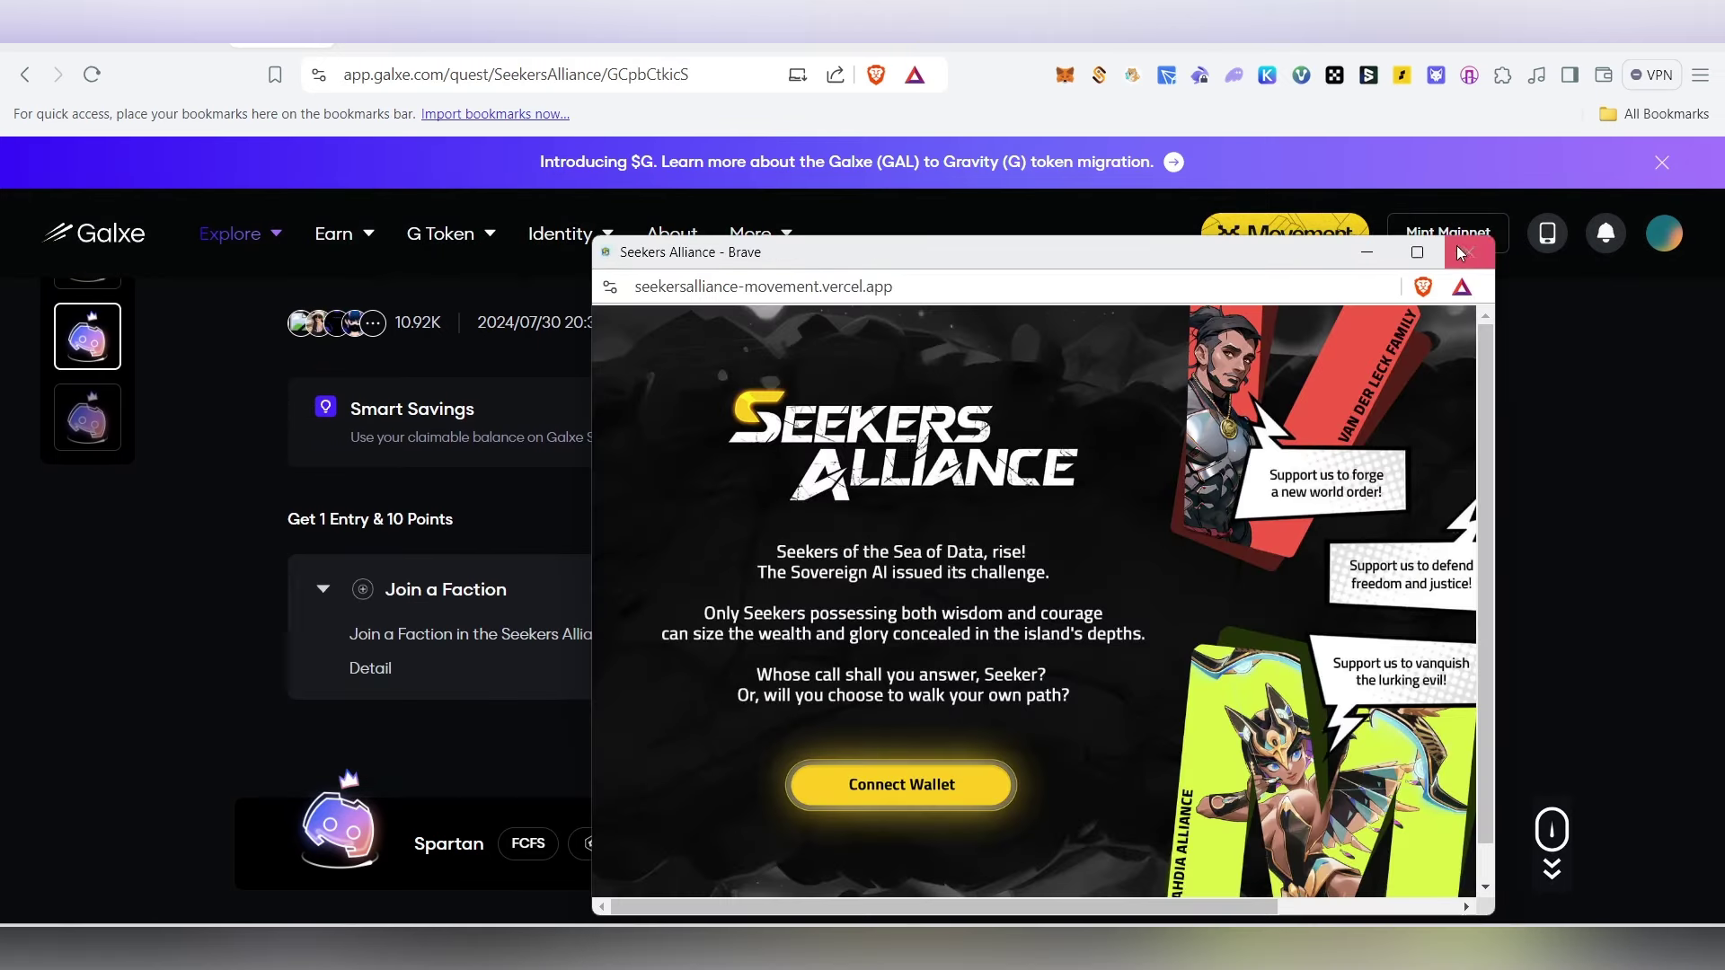
# Connect the wallet in the Seekers Alliance window, submit the codename "mrbht" and join the Van der Leck Family, approving in Nightly.
pyautogui.click(1417, 252)
pyautogui.click(591, 805)
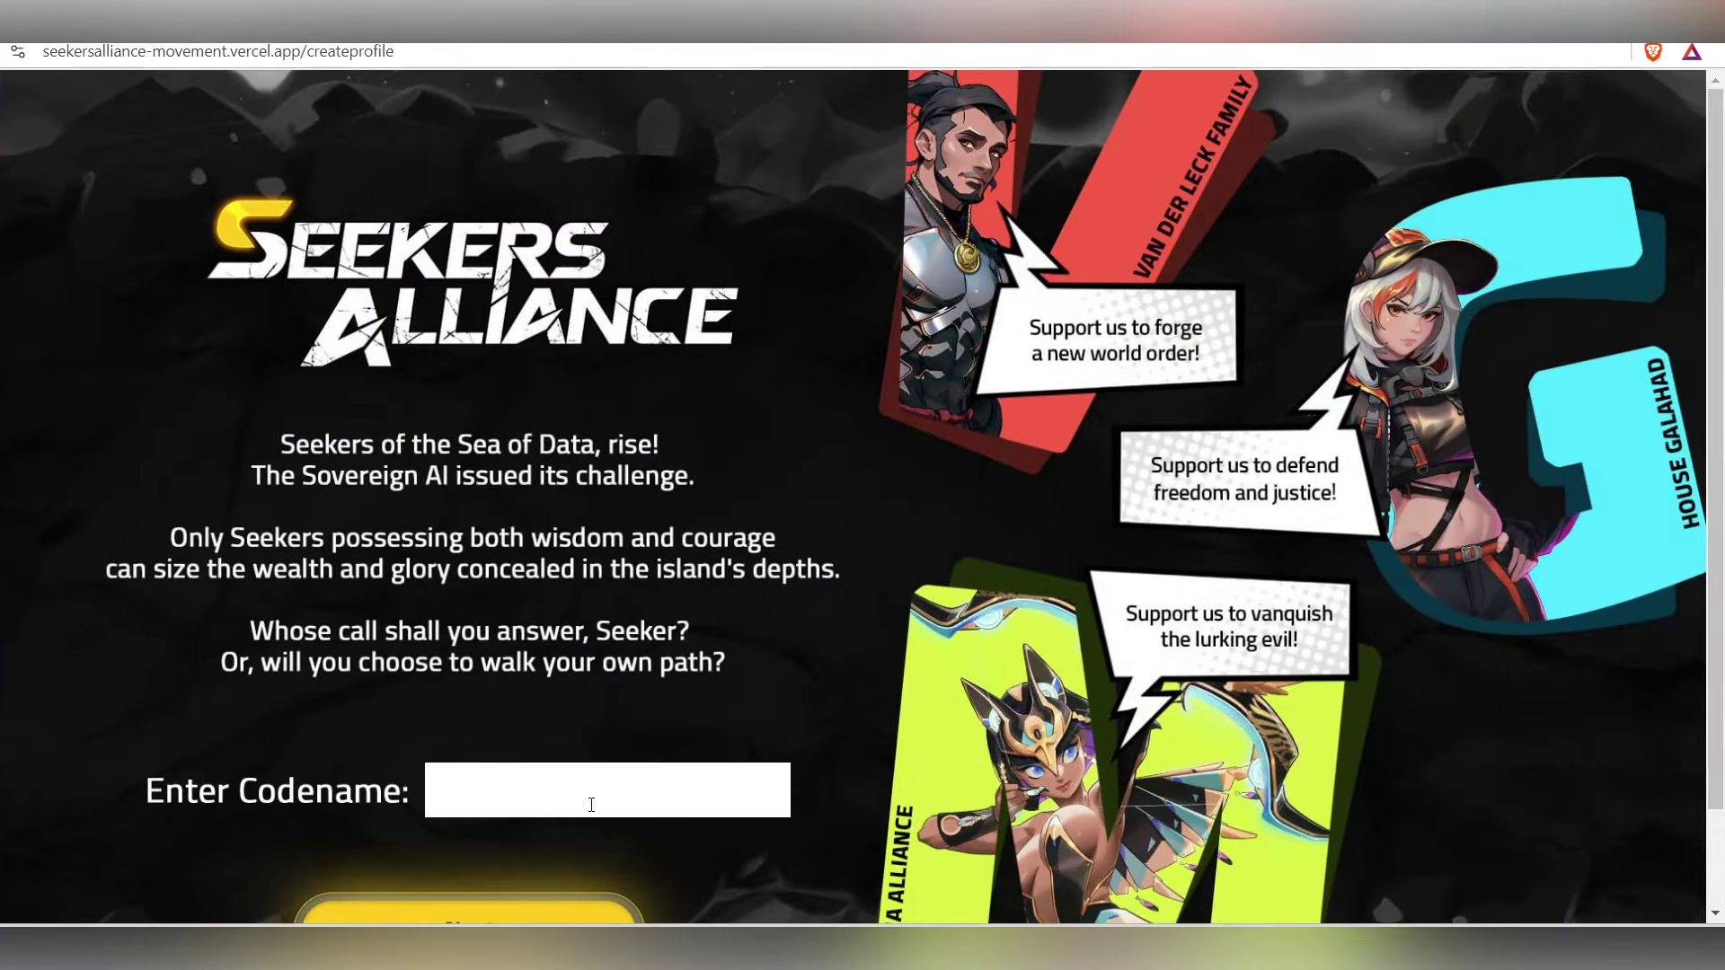
pyautogui.scroll(-2, 850, 599)
pyautogui.click(562, 680)
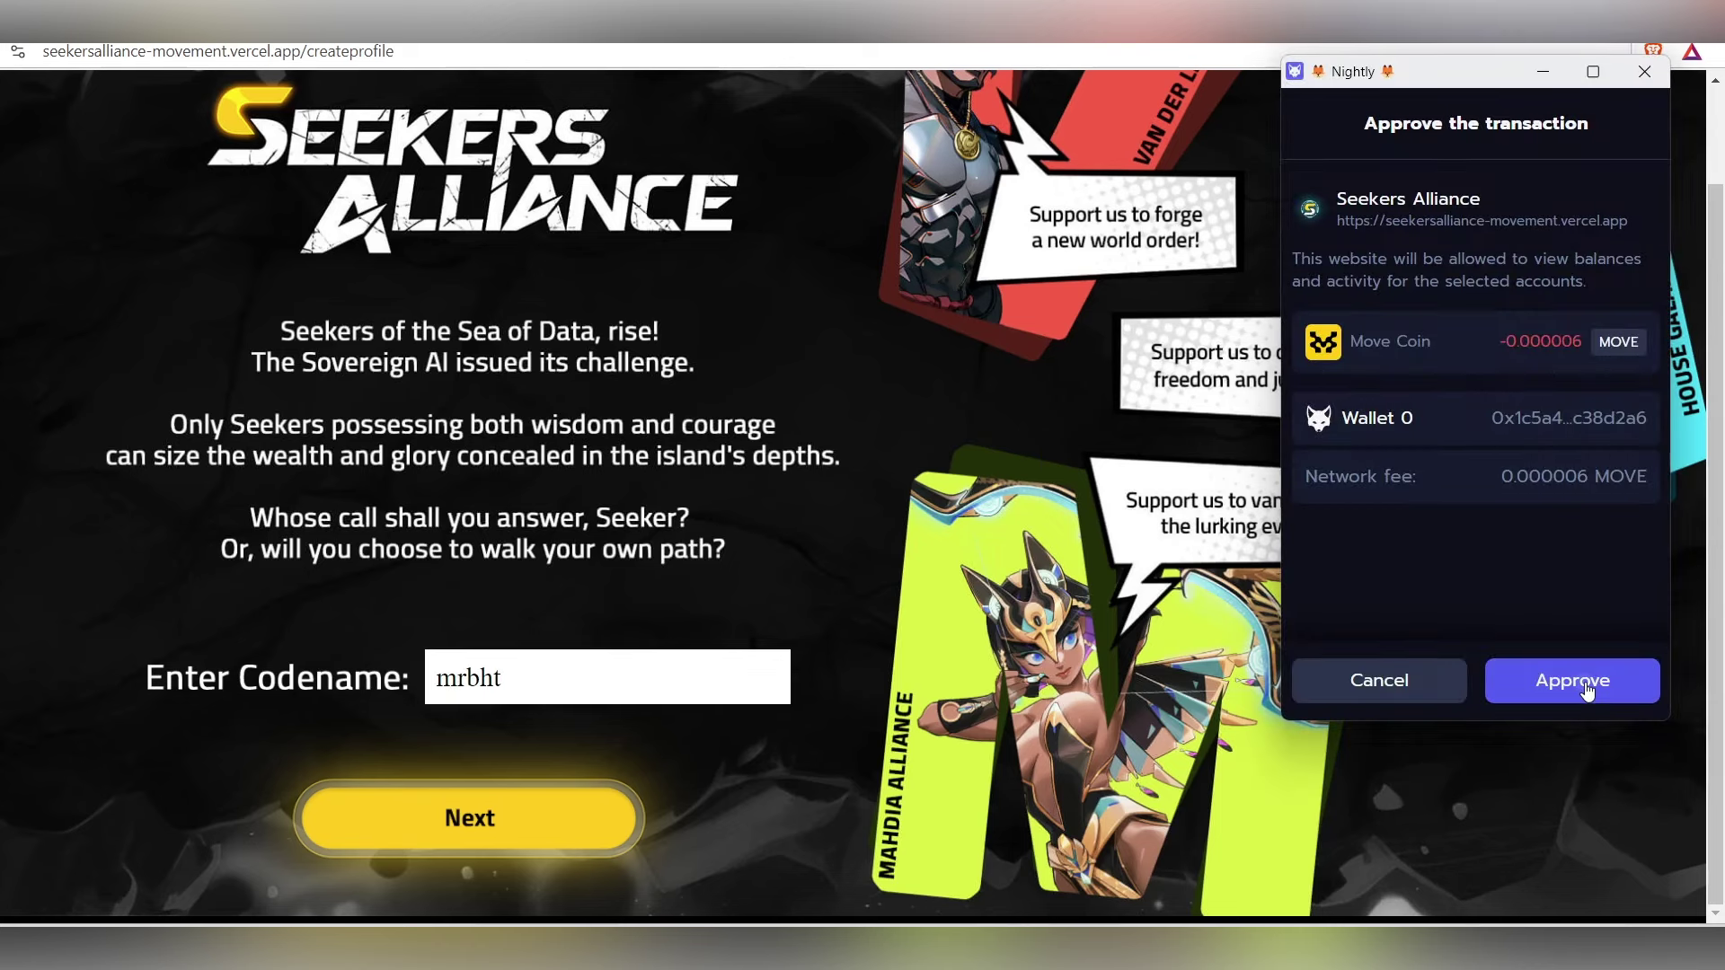
pyautogui.click(1579, 682)
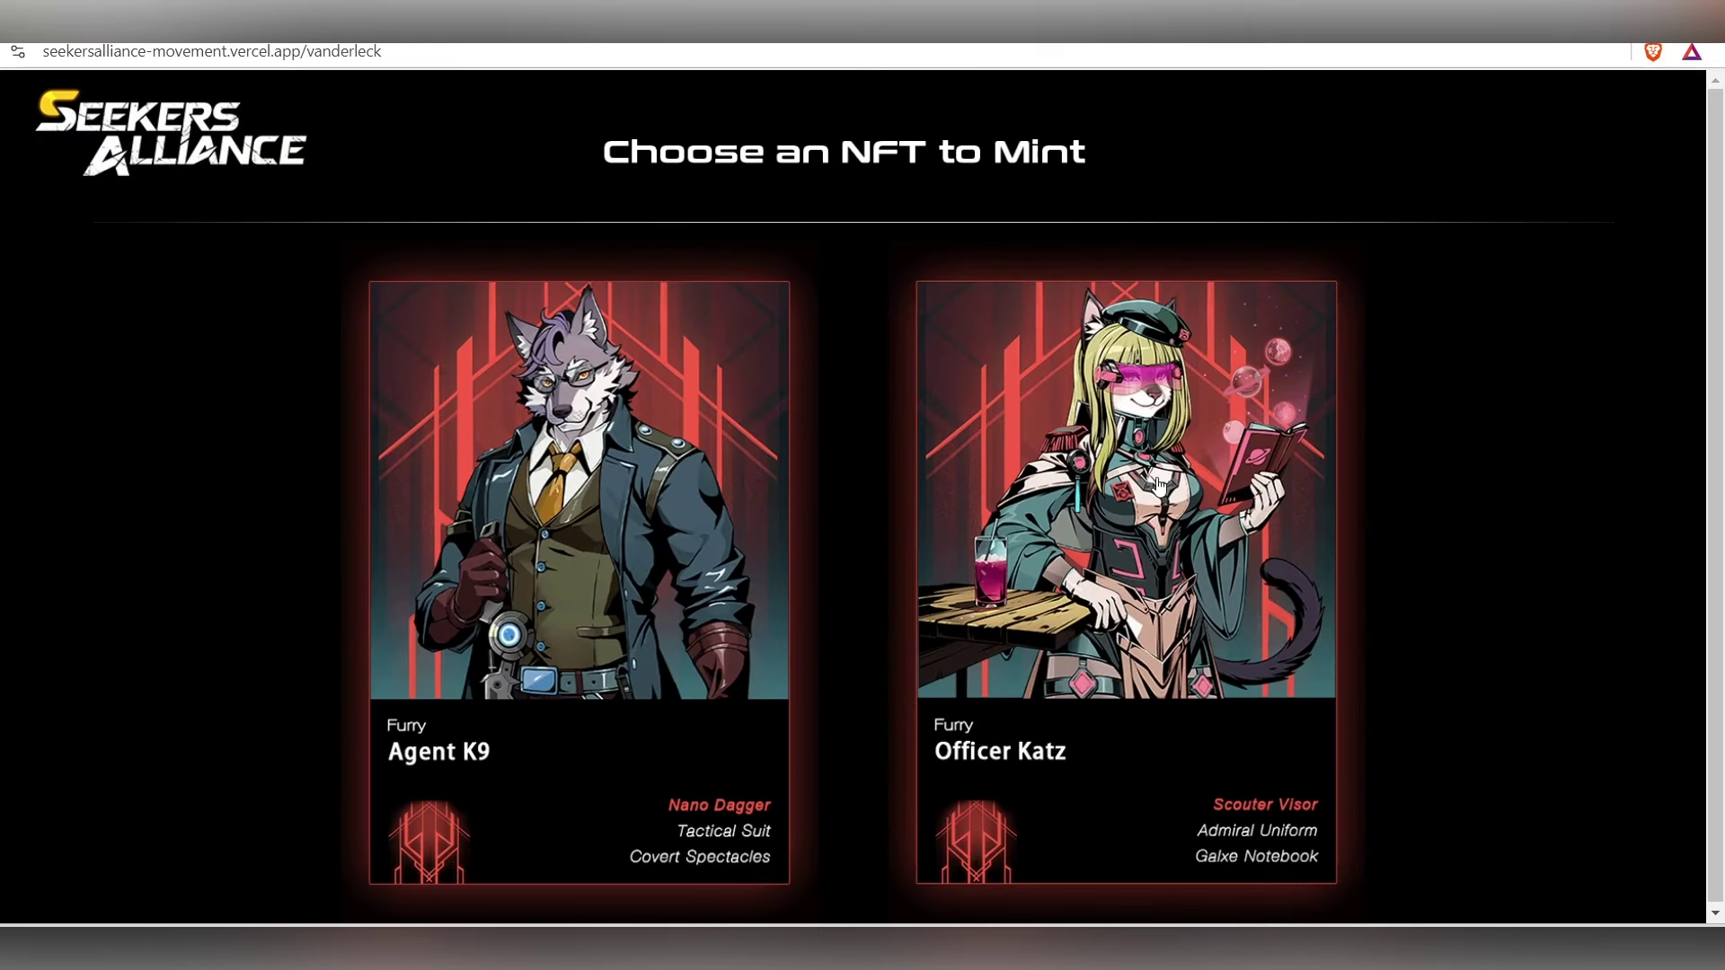
# Mint the Officer Katz NFT and approve its transaction in Nightly.
pyautogui.click(1175, 693)
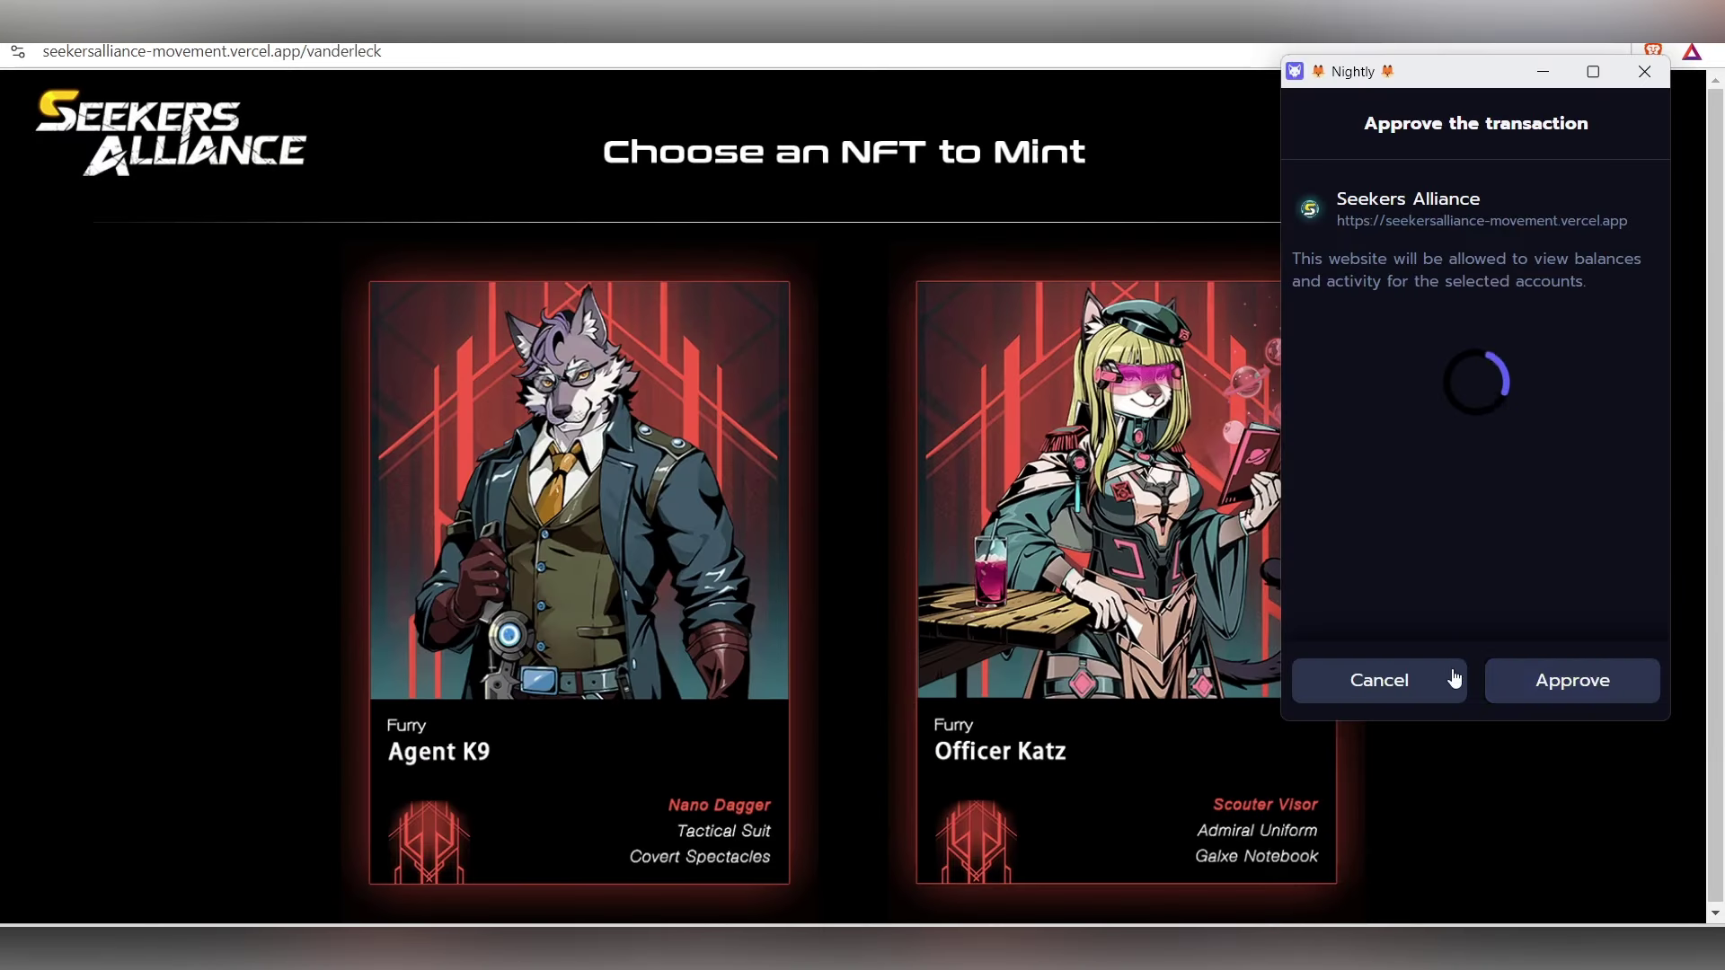
pyautogui.click(1598, 681)
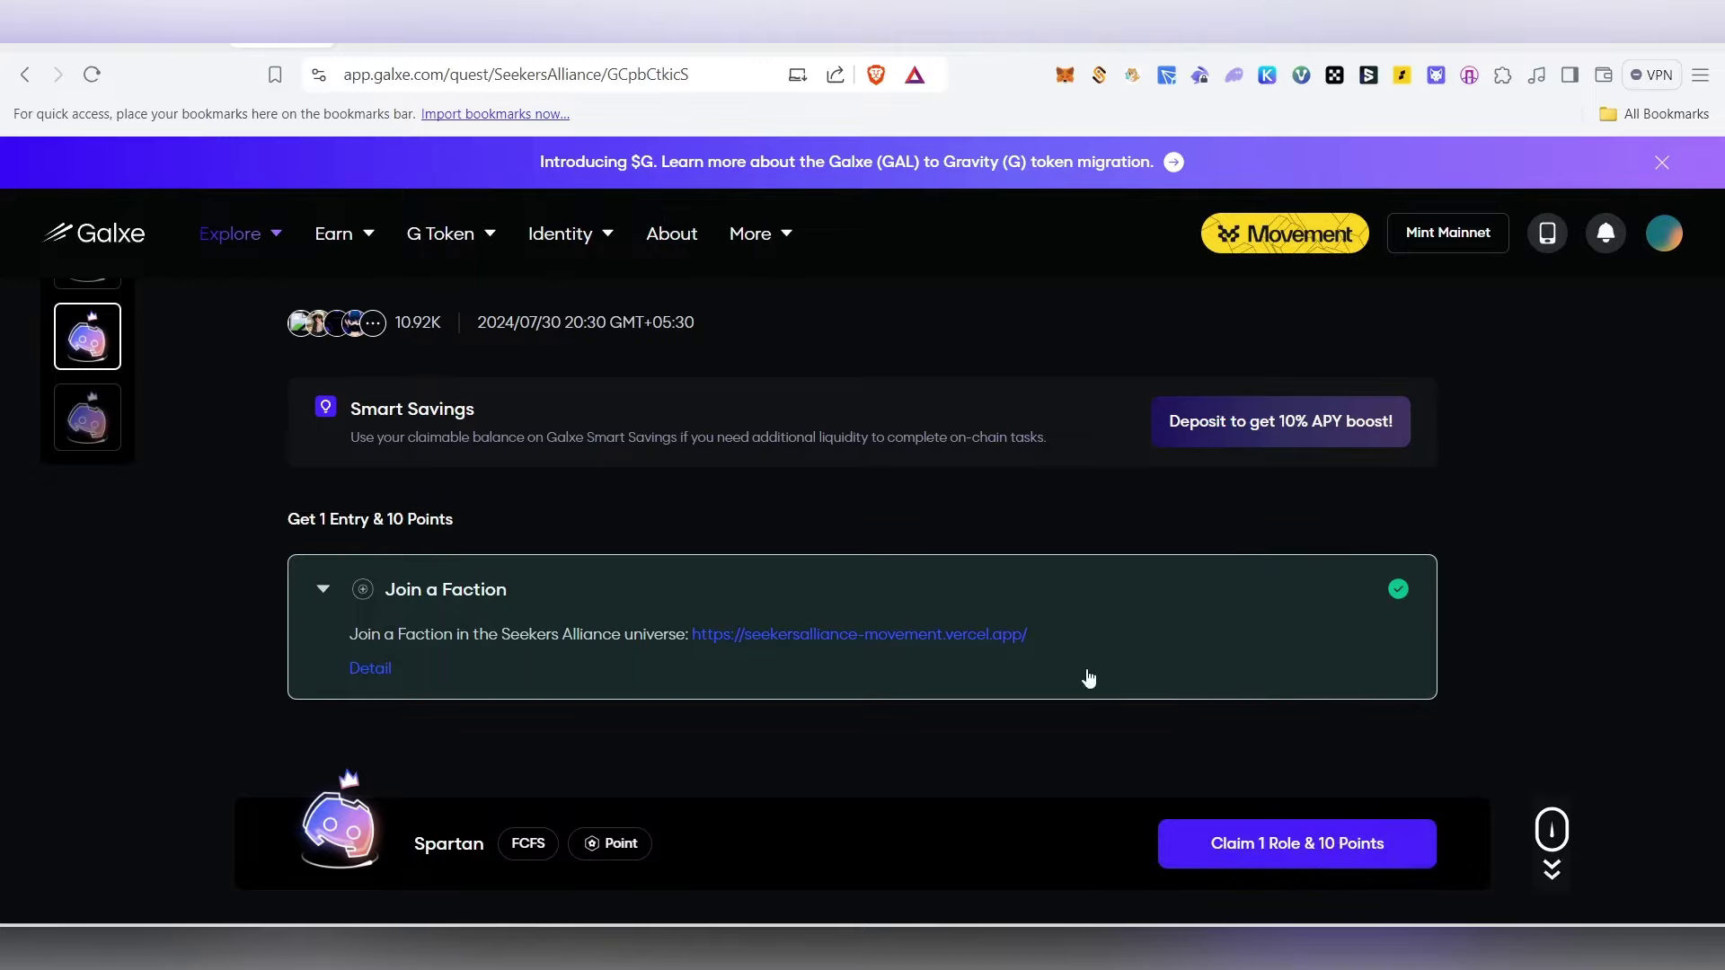
# Claim the role and 10 points for the "II. Join a Faction" quest and switch to the third Seekers Alliance quest.
pyautogui.click(1276, 861)
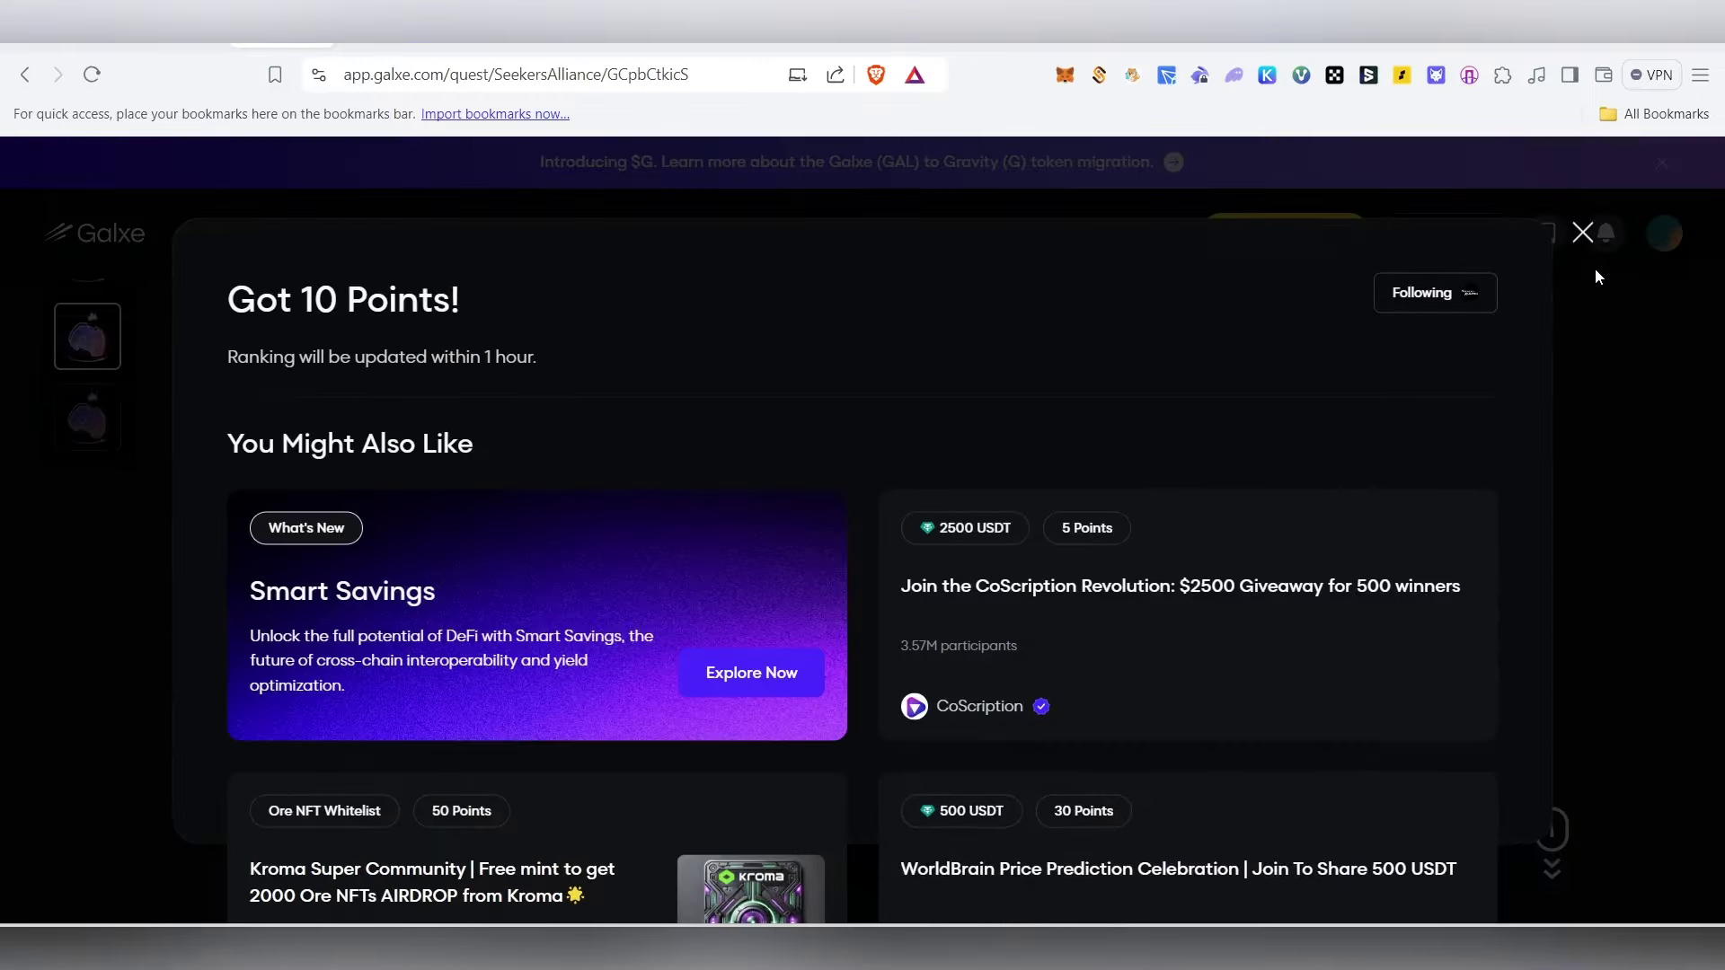
pyautogui.click(1583, 231)
pyautogui.click(88, 417)
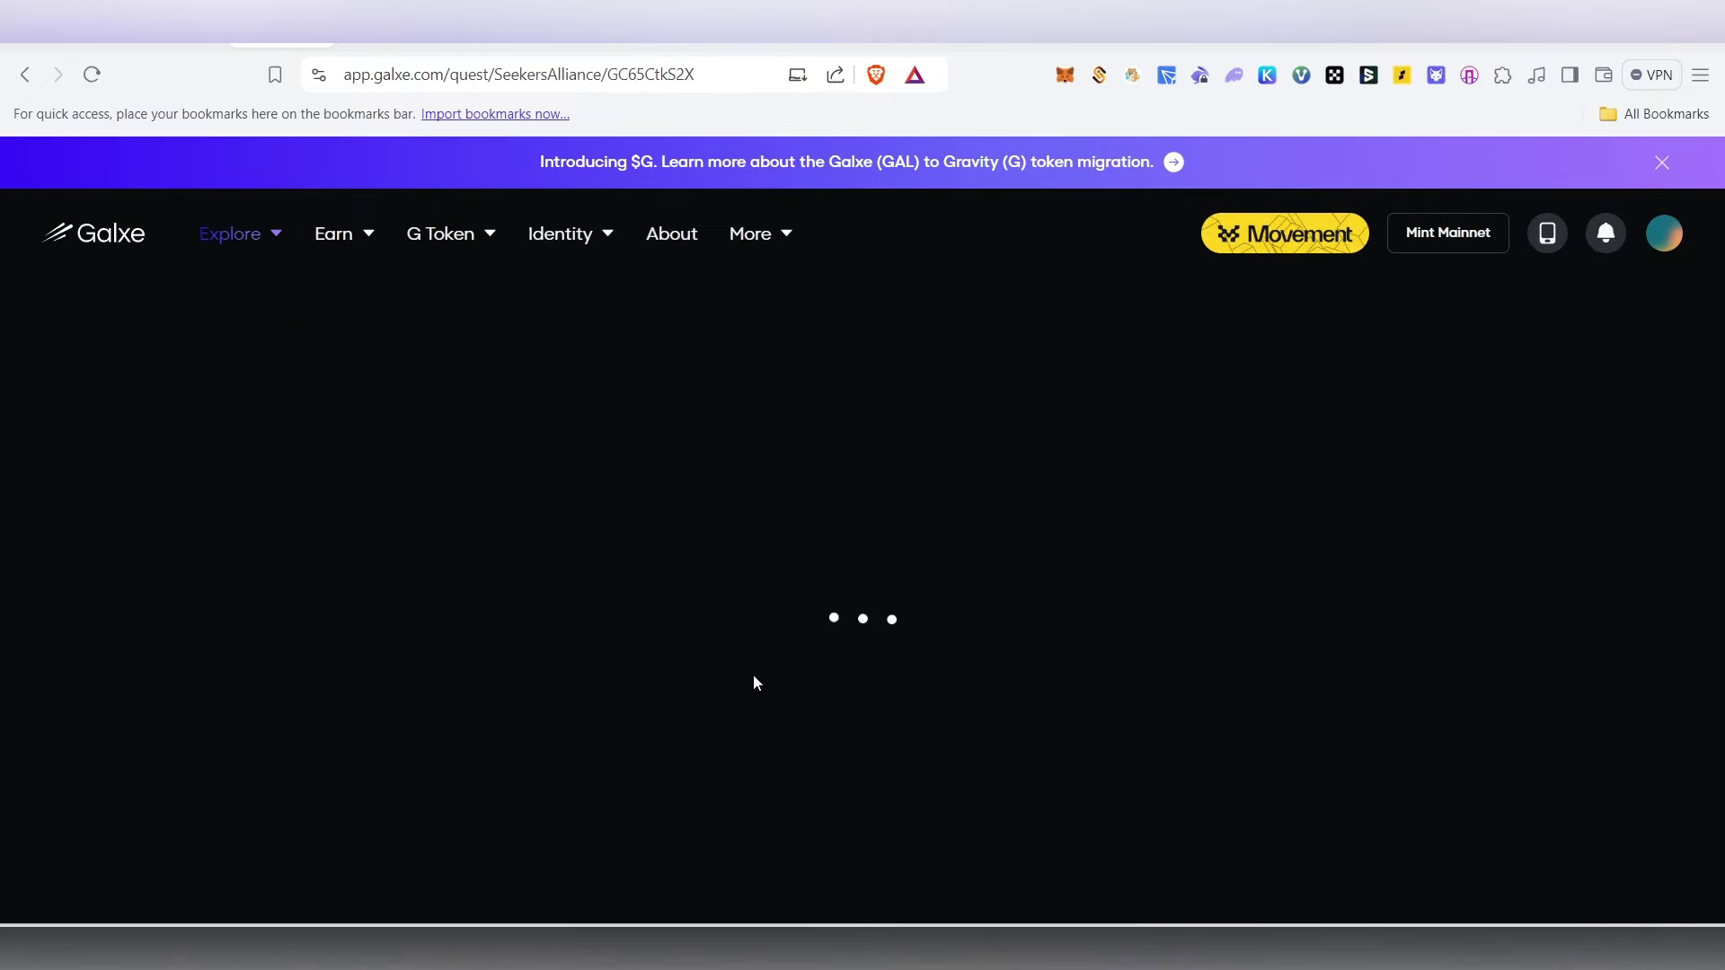
# Open the "Mint a Seekers Alliance NFT on testnet" task, connect the wallet on its site and verify the task on Galxe.
pyautogui.click(495, 700)
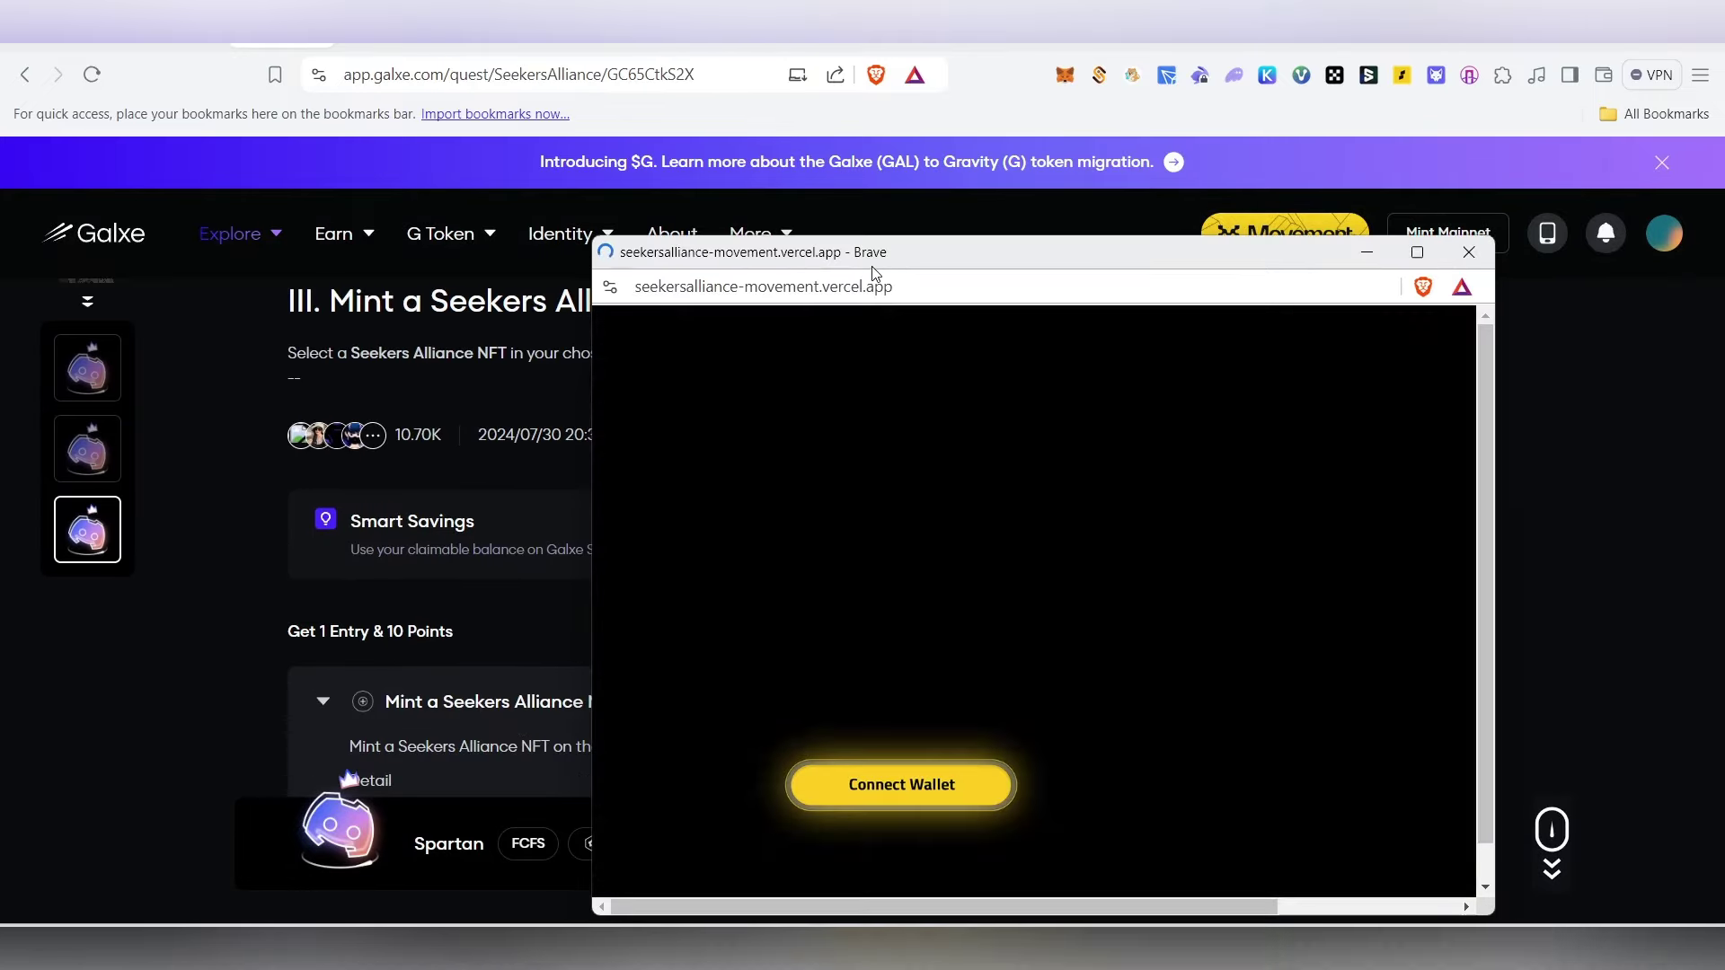
pyautogui.moveTo(900, 267)
pyautogui.mouseDown()
pyautogui.moveTo(941, 253)
pyautogui.moveTo(916, 245)
pyautogui.mouseUp()
pyautogui.click(971, 778)
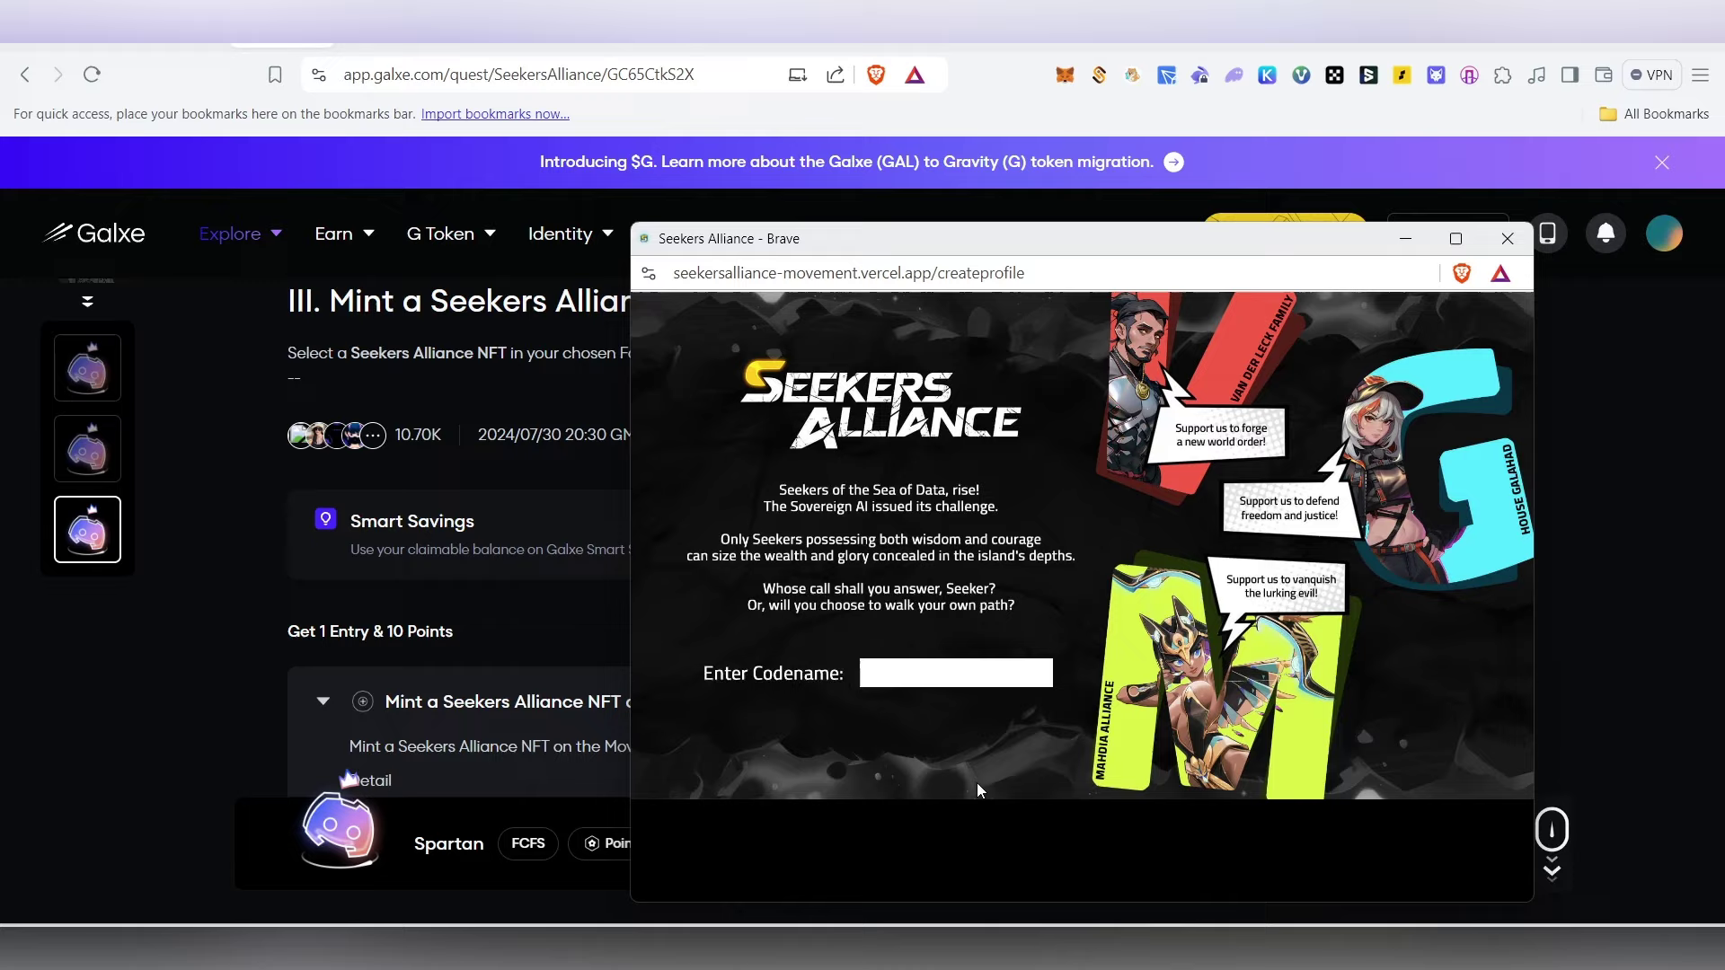
pyautogui.click(904, 669)
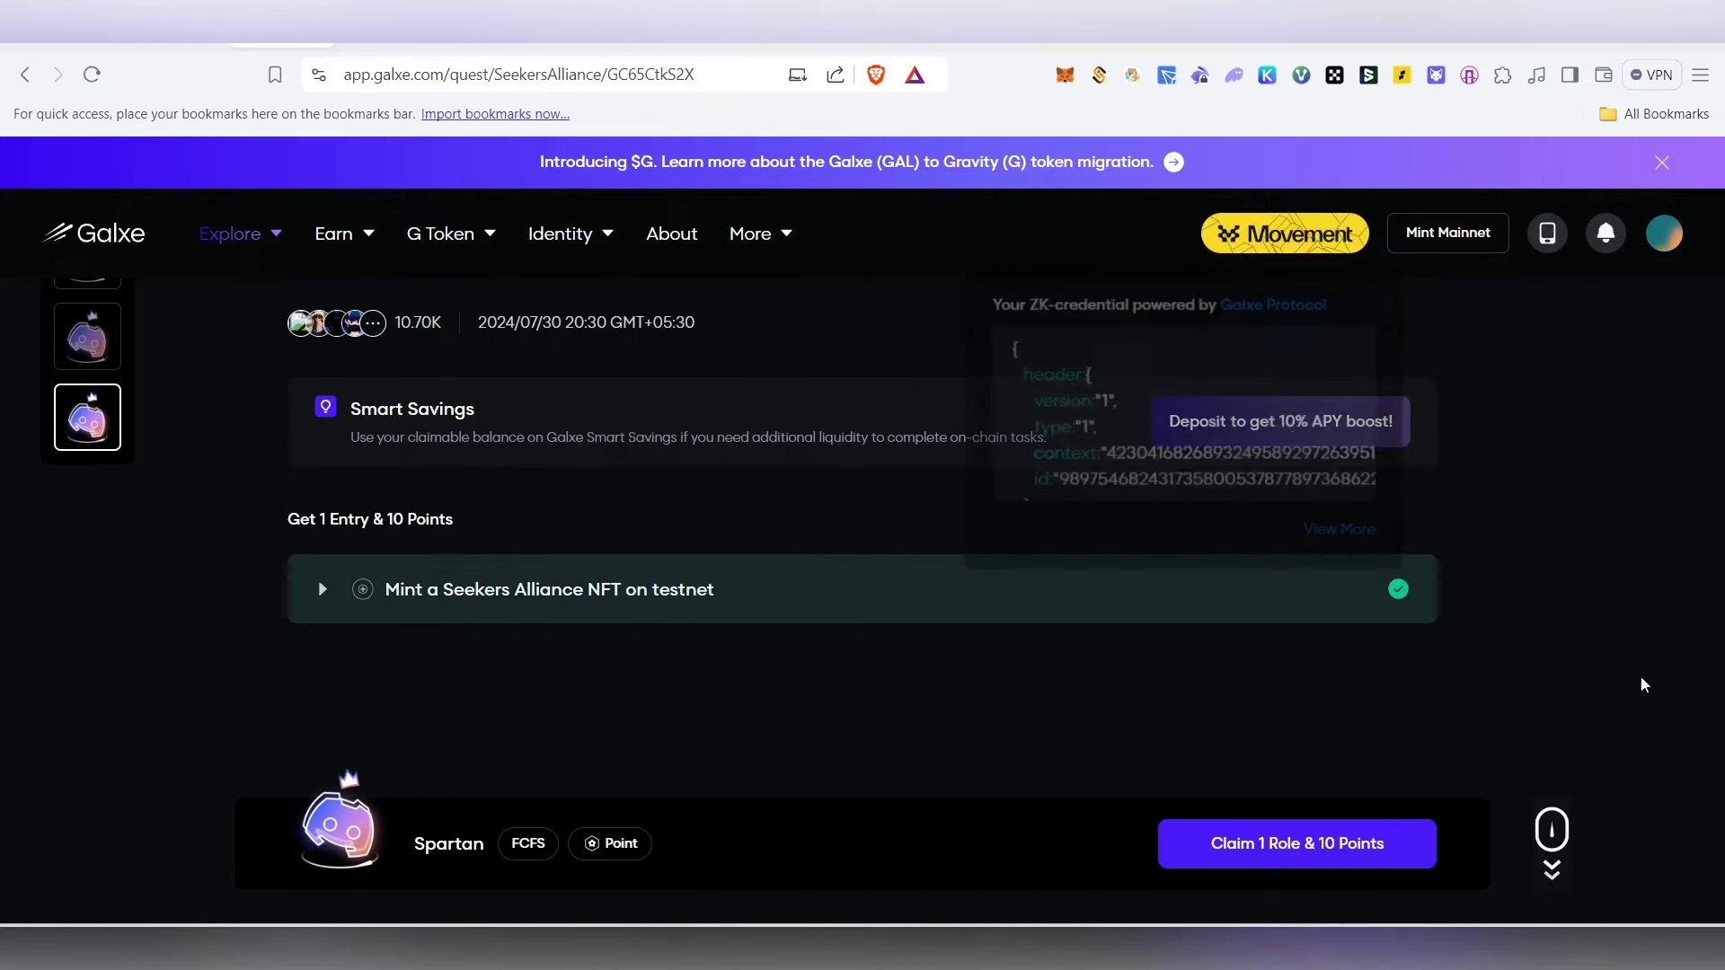
# Claim the role and 10 points for "III. Mint a Seekers Alliance NFT" and close the reward dialog.
pyautogui.scroll(2, 1358, 701)
pyautogui.click(1340, 863)
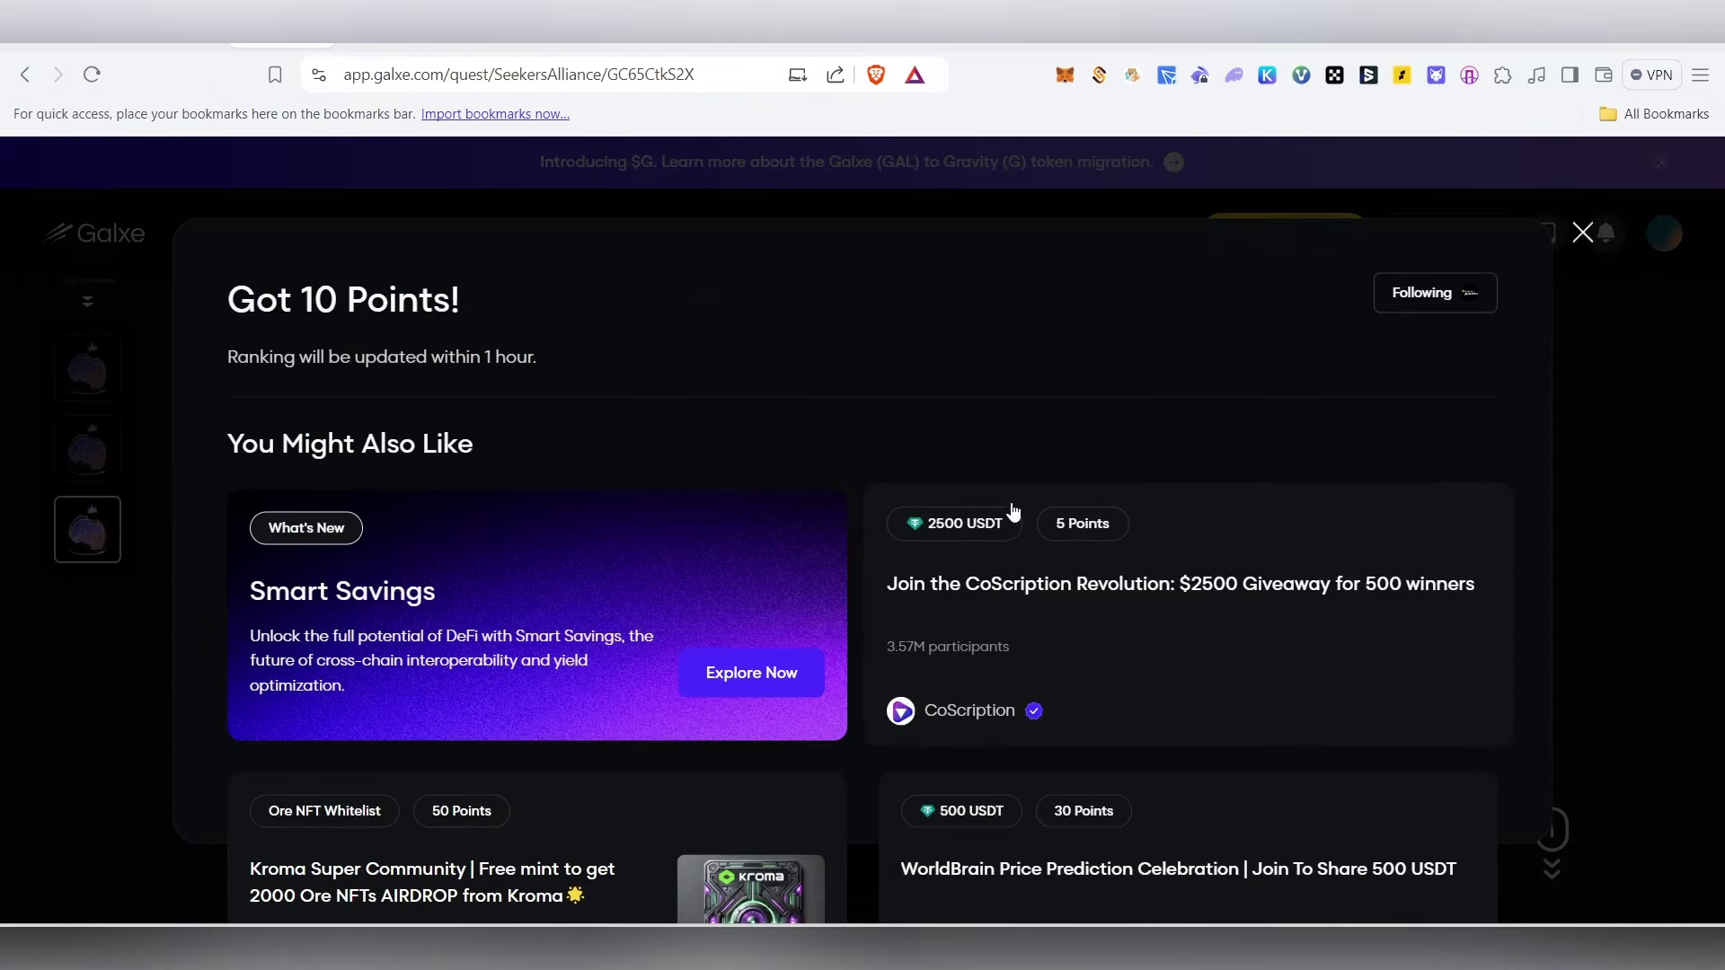
pyautogui.click(1583, 235)
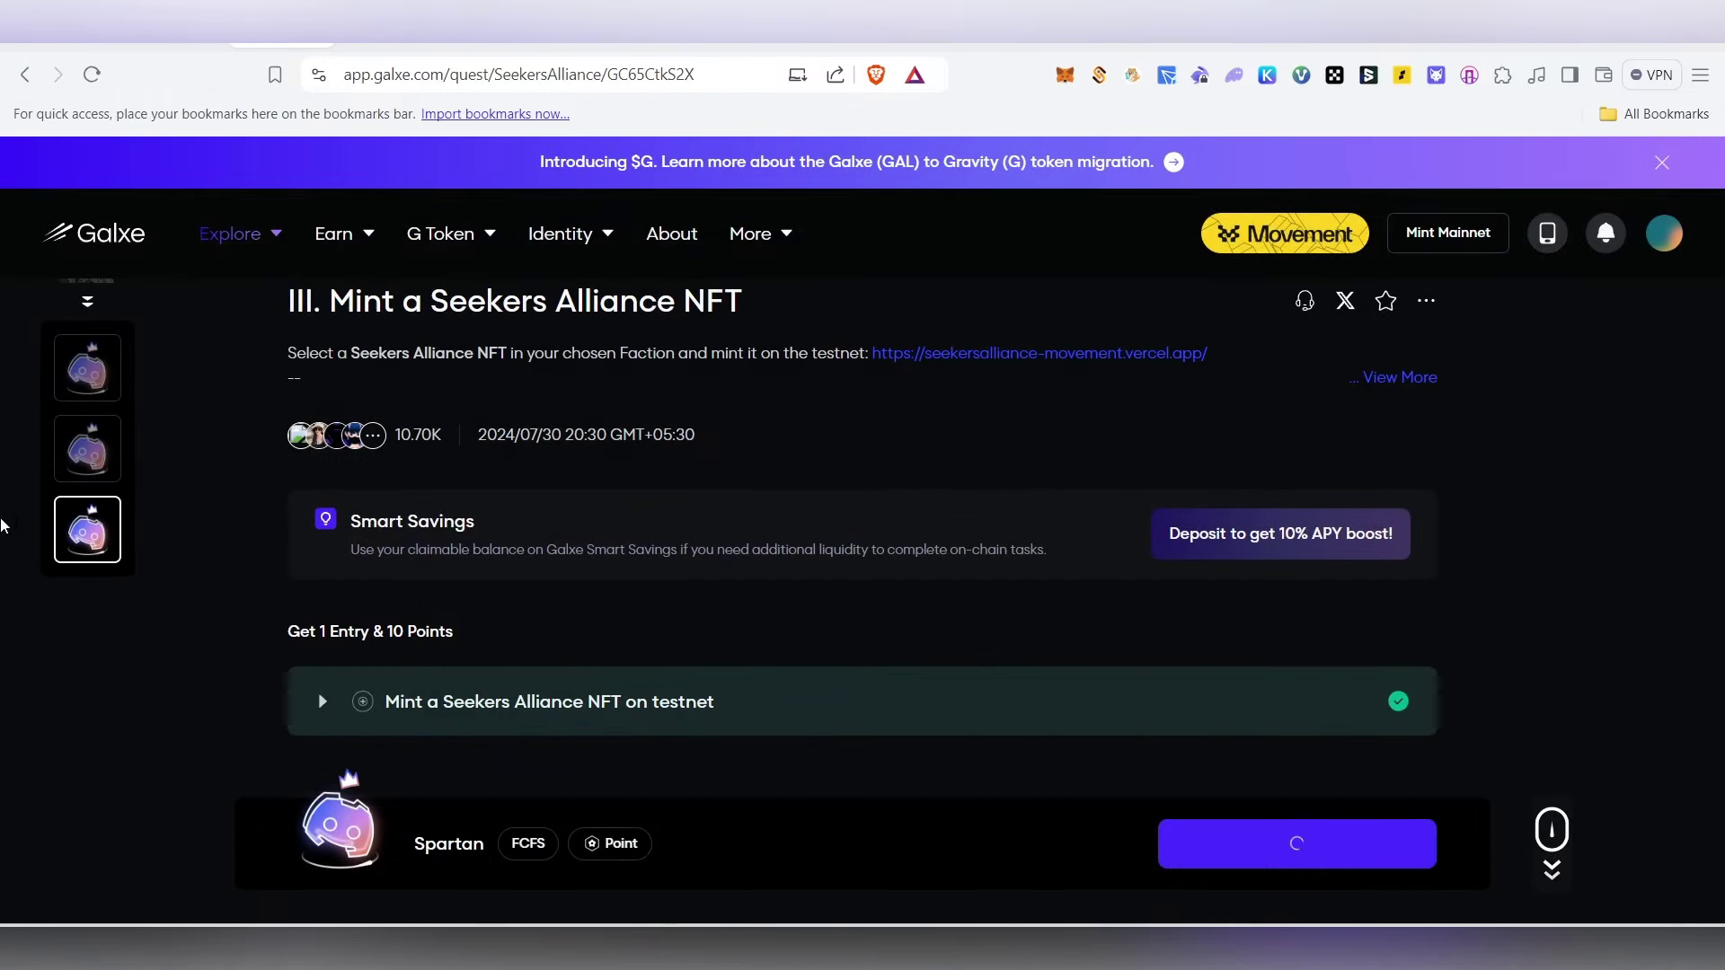
pyautogui.scroll(2, 42, 511)
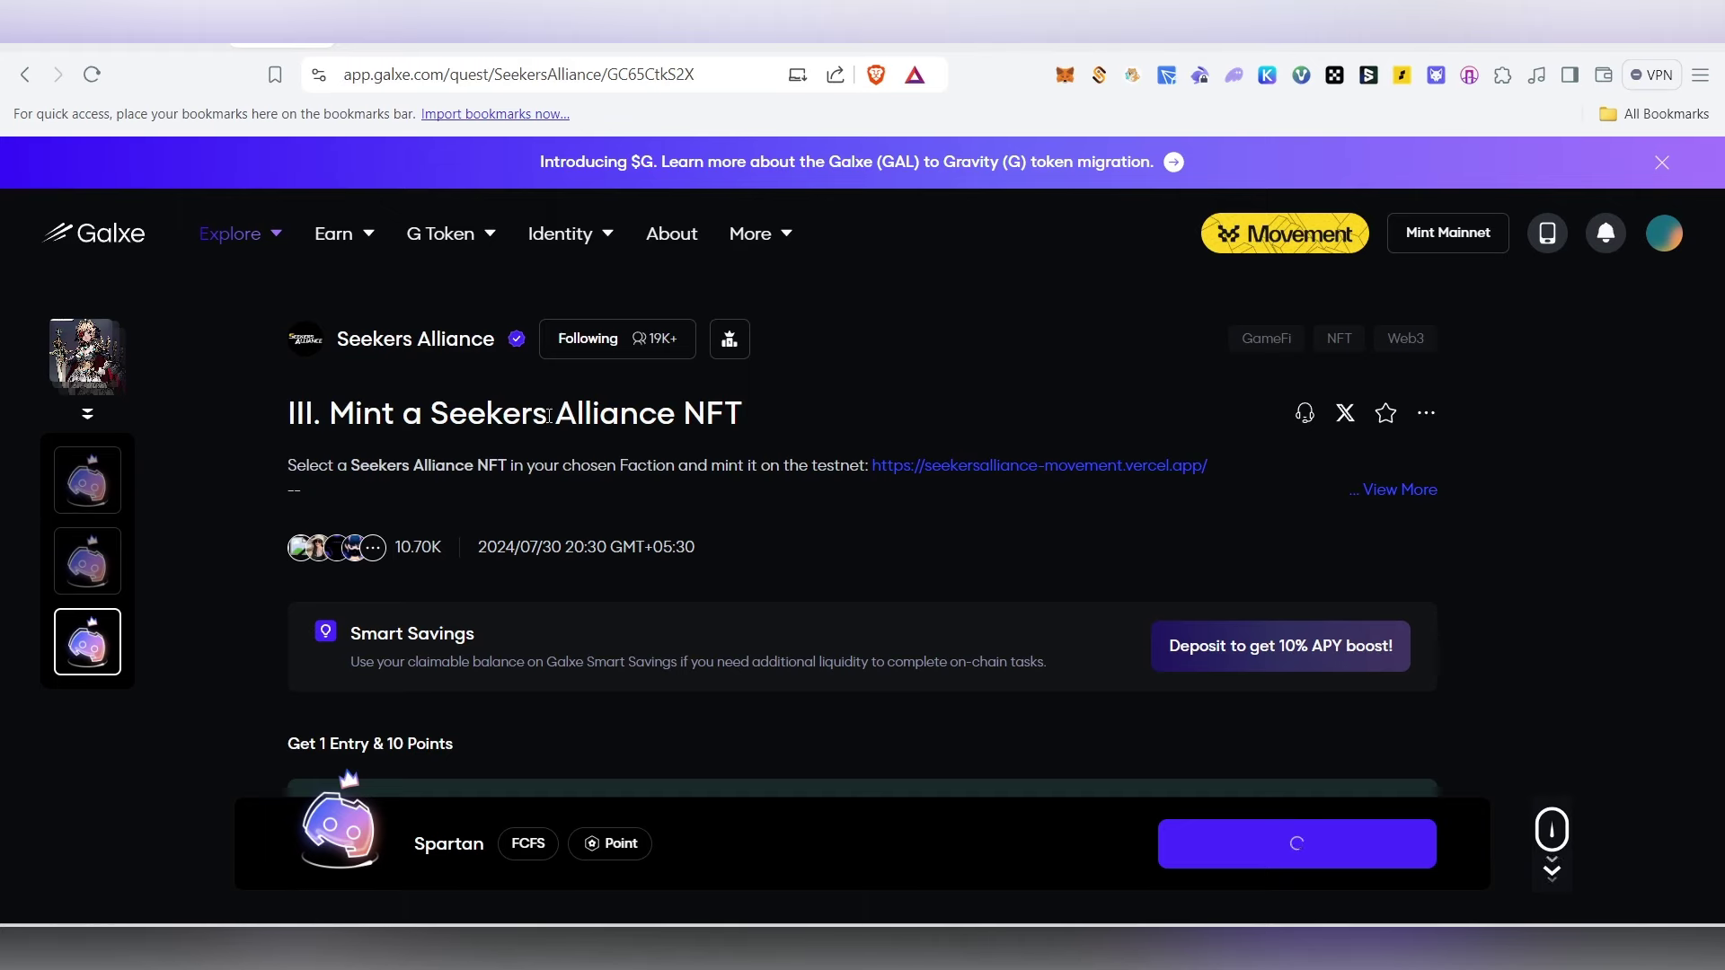
pyautogui.tripleClick(822, 415)
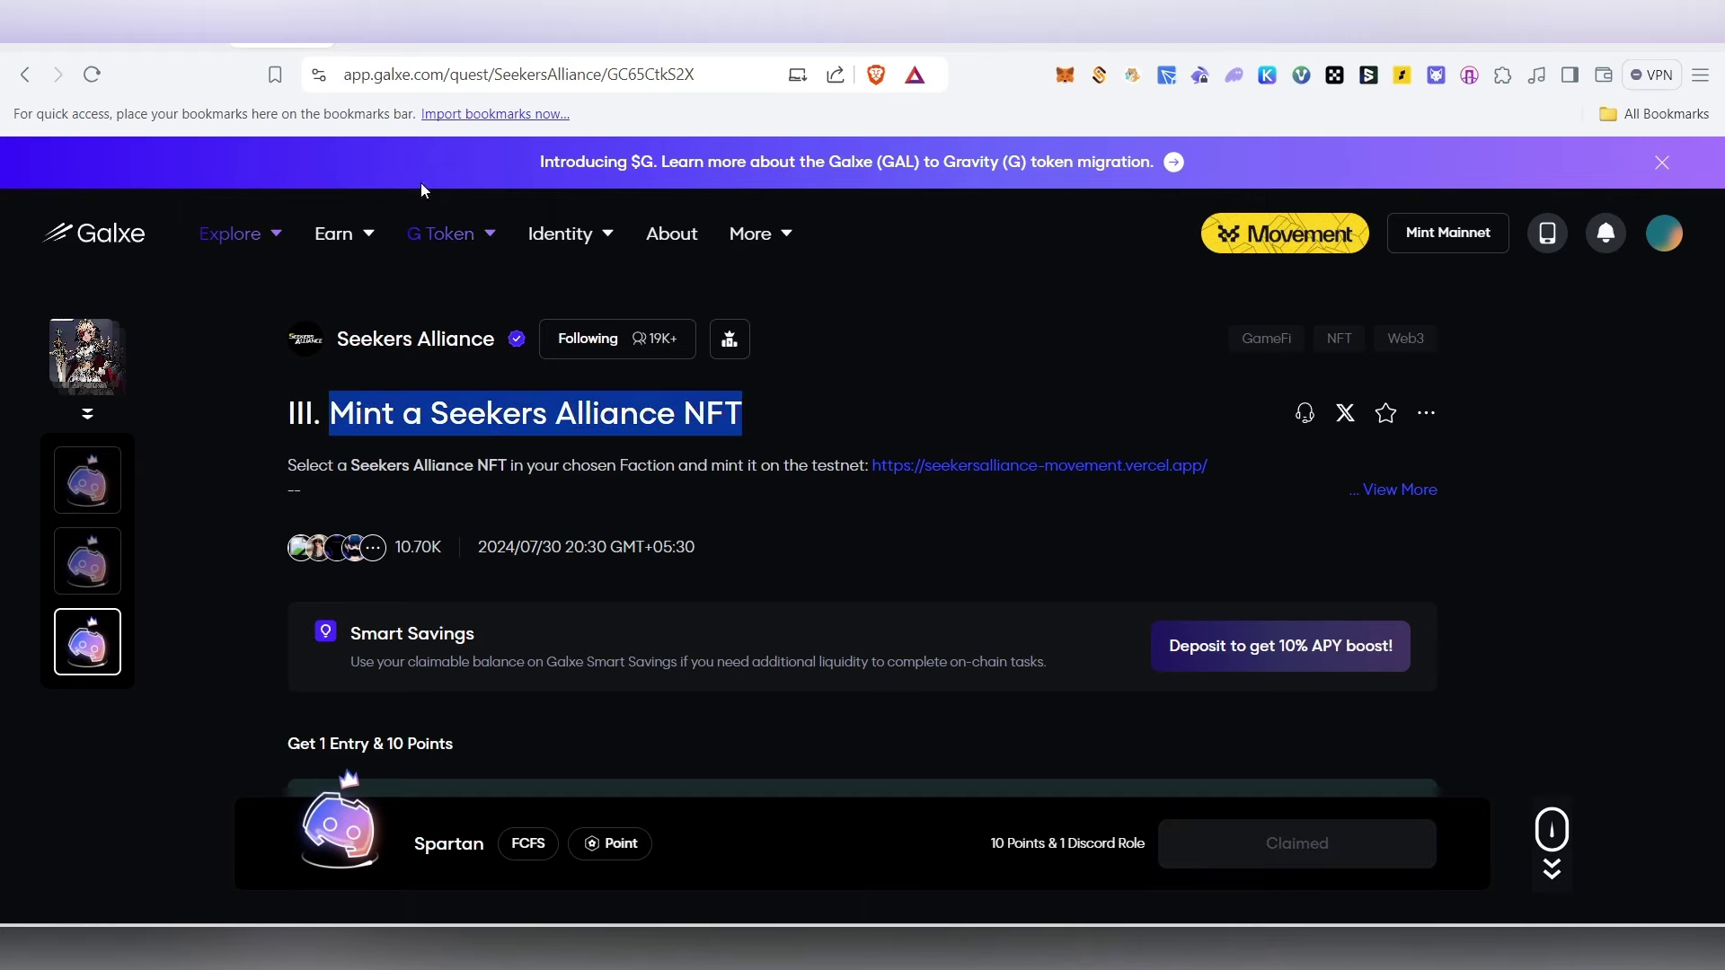
# Return to the Movement testnet quests, view them by progress and review the Spartans quest list.
pyautogui.hotkey('ctrl', 'shift', 'Tab')
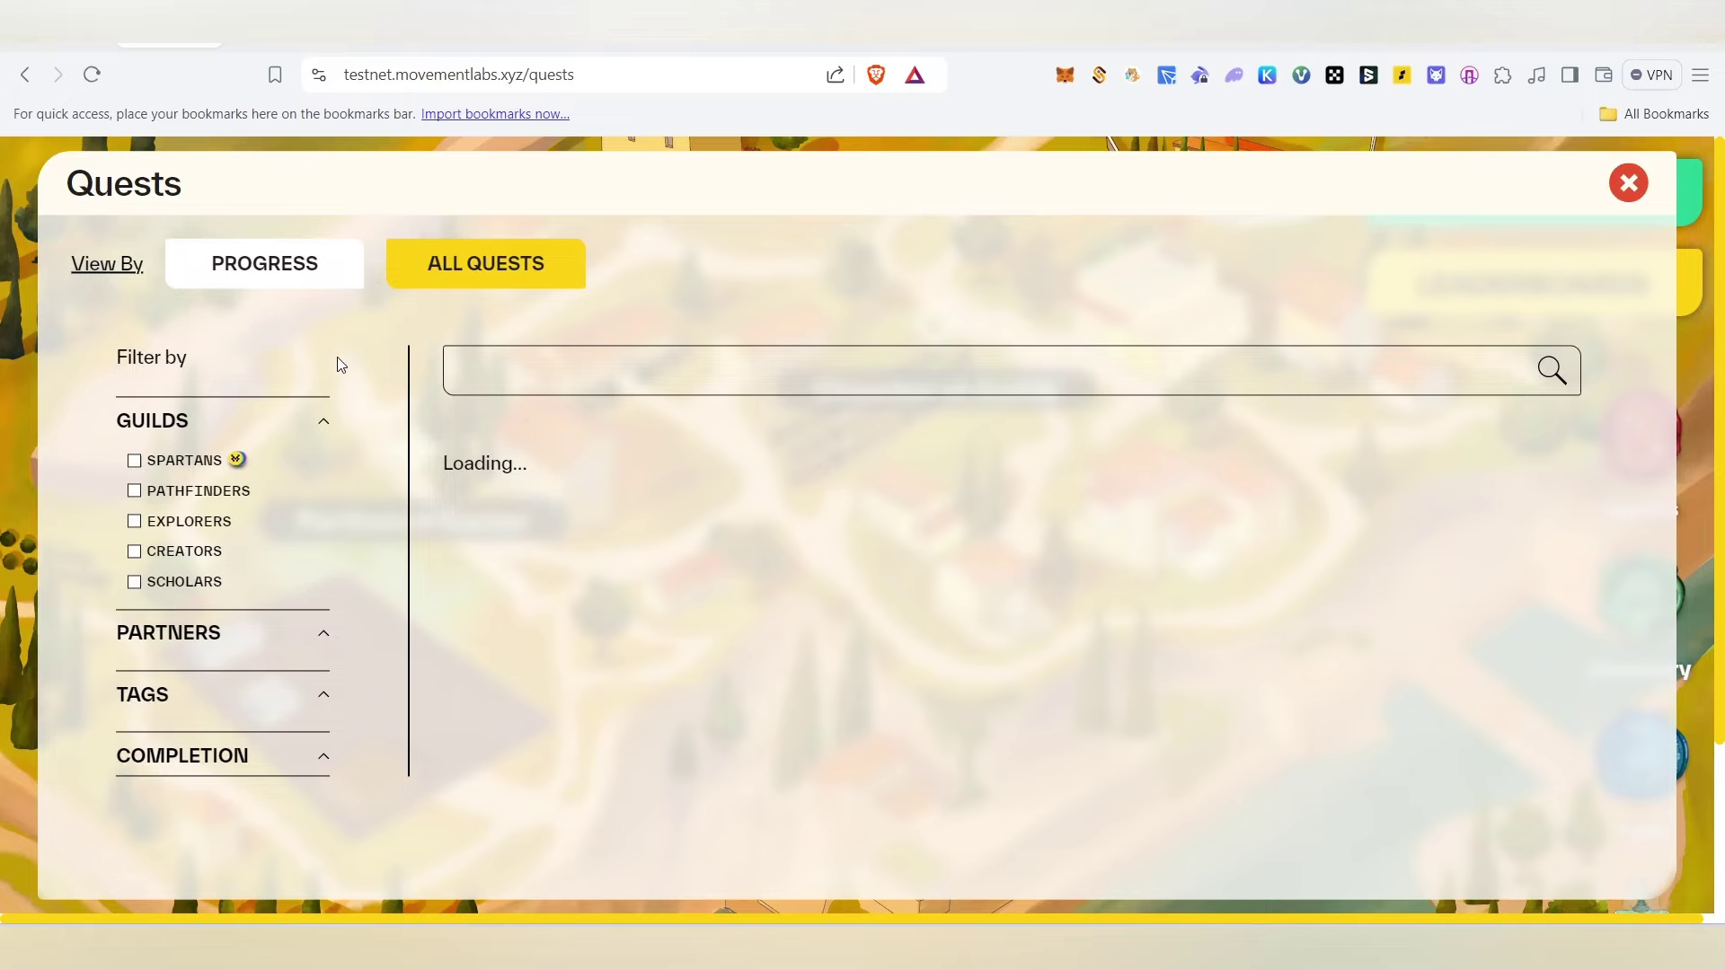
pyautogui.click(327, 263)
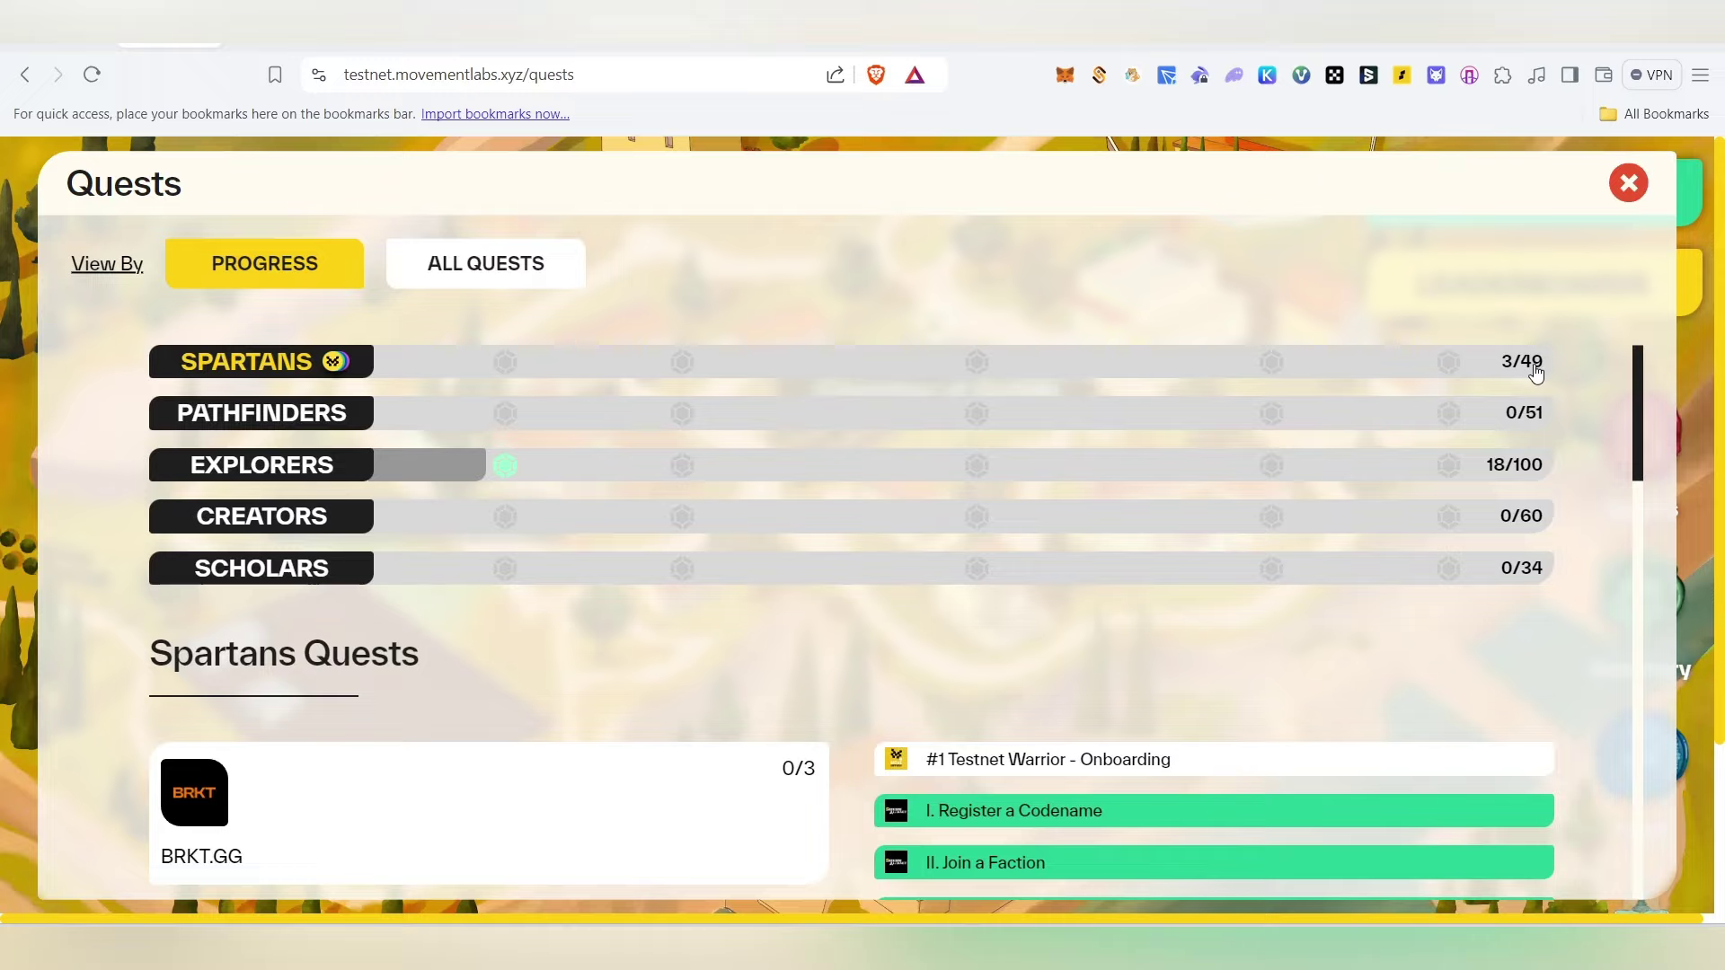
pyautogui.scroll(-3, 1309, 466)
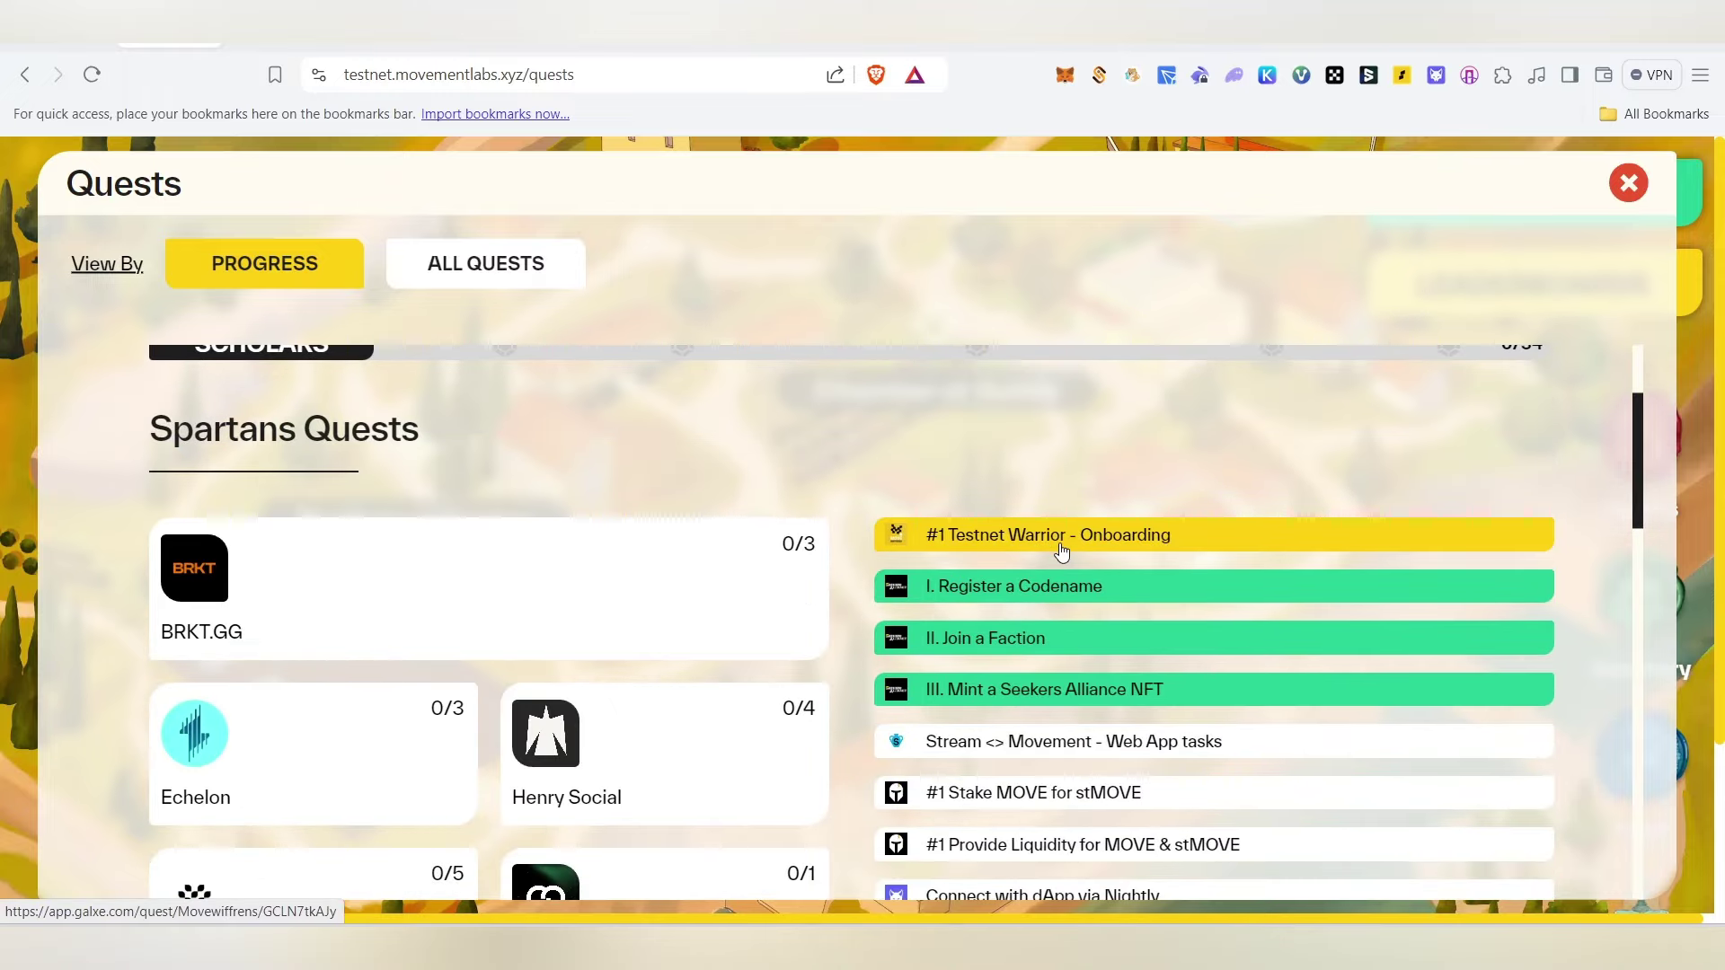
# Look over the Spartans quests and compare the progress bars of the five guilds.
pyautogui.scroll(-3, 1141, 593)
pyautogui.scroll(-5, 1159, 555)
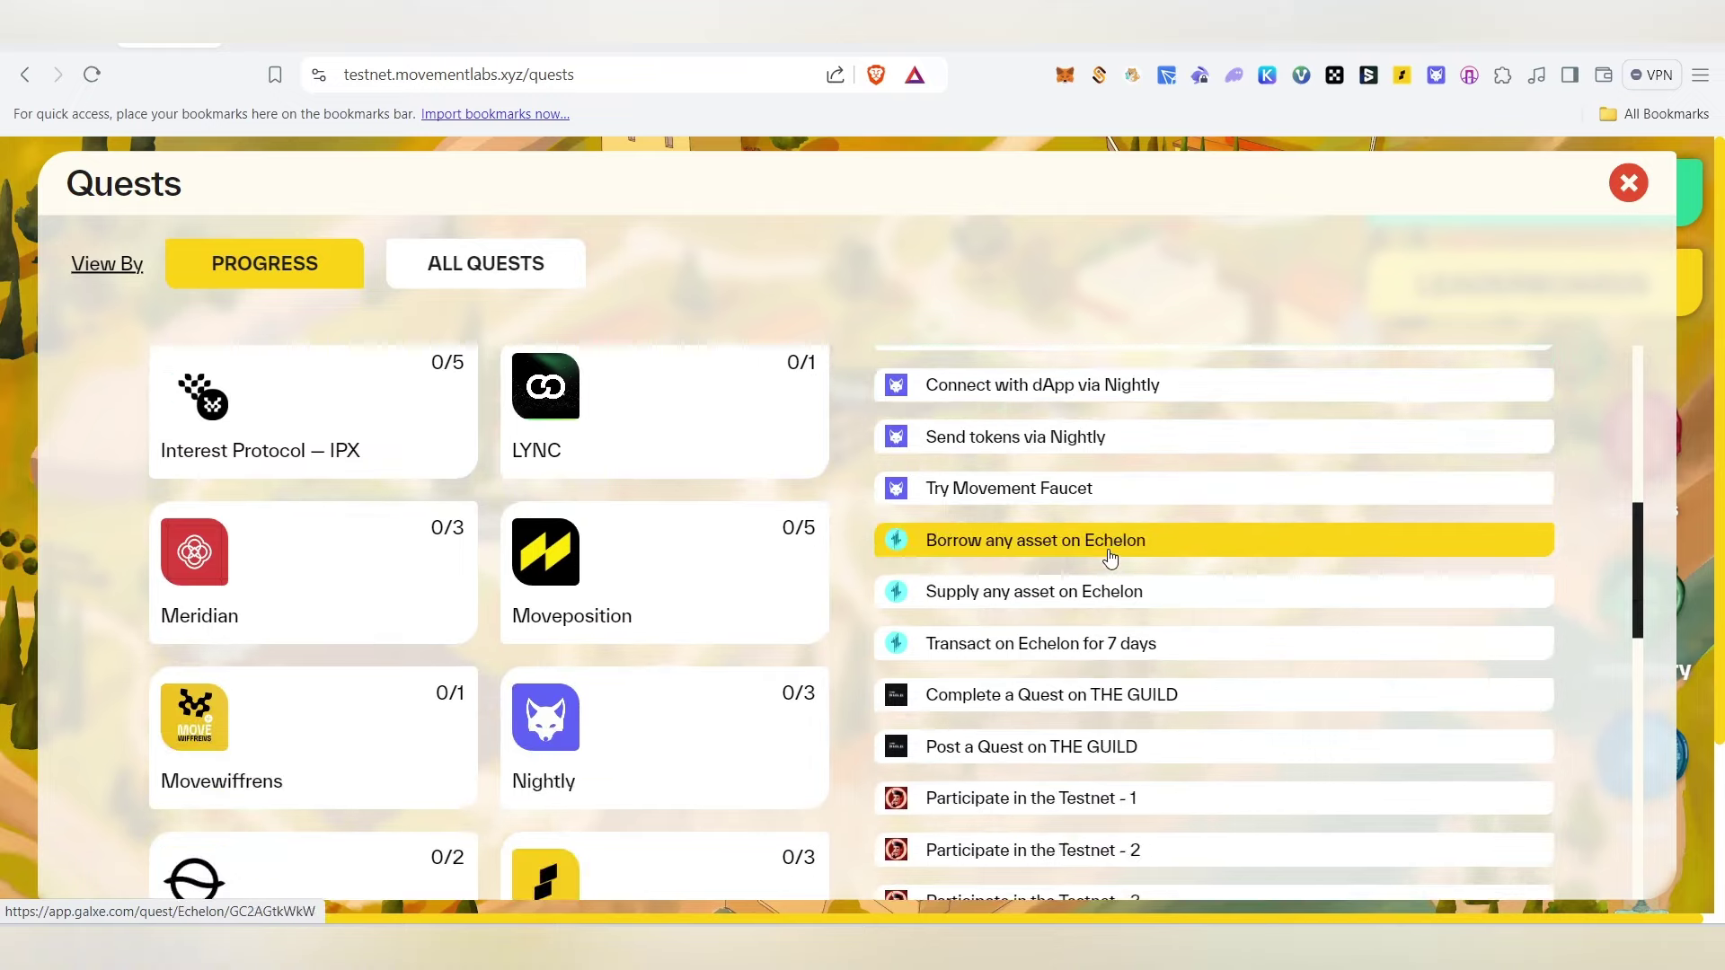
pyautogui.scroll(10, 1177, 602)
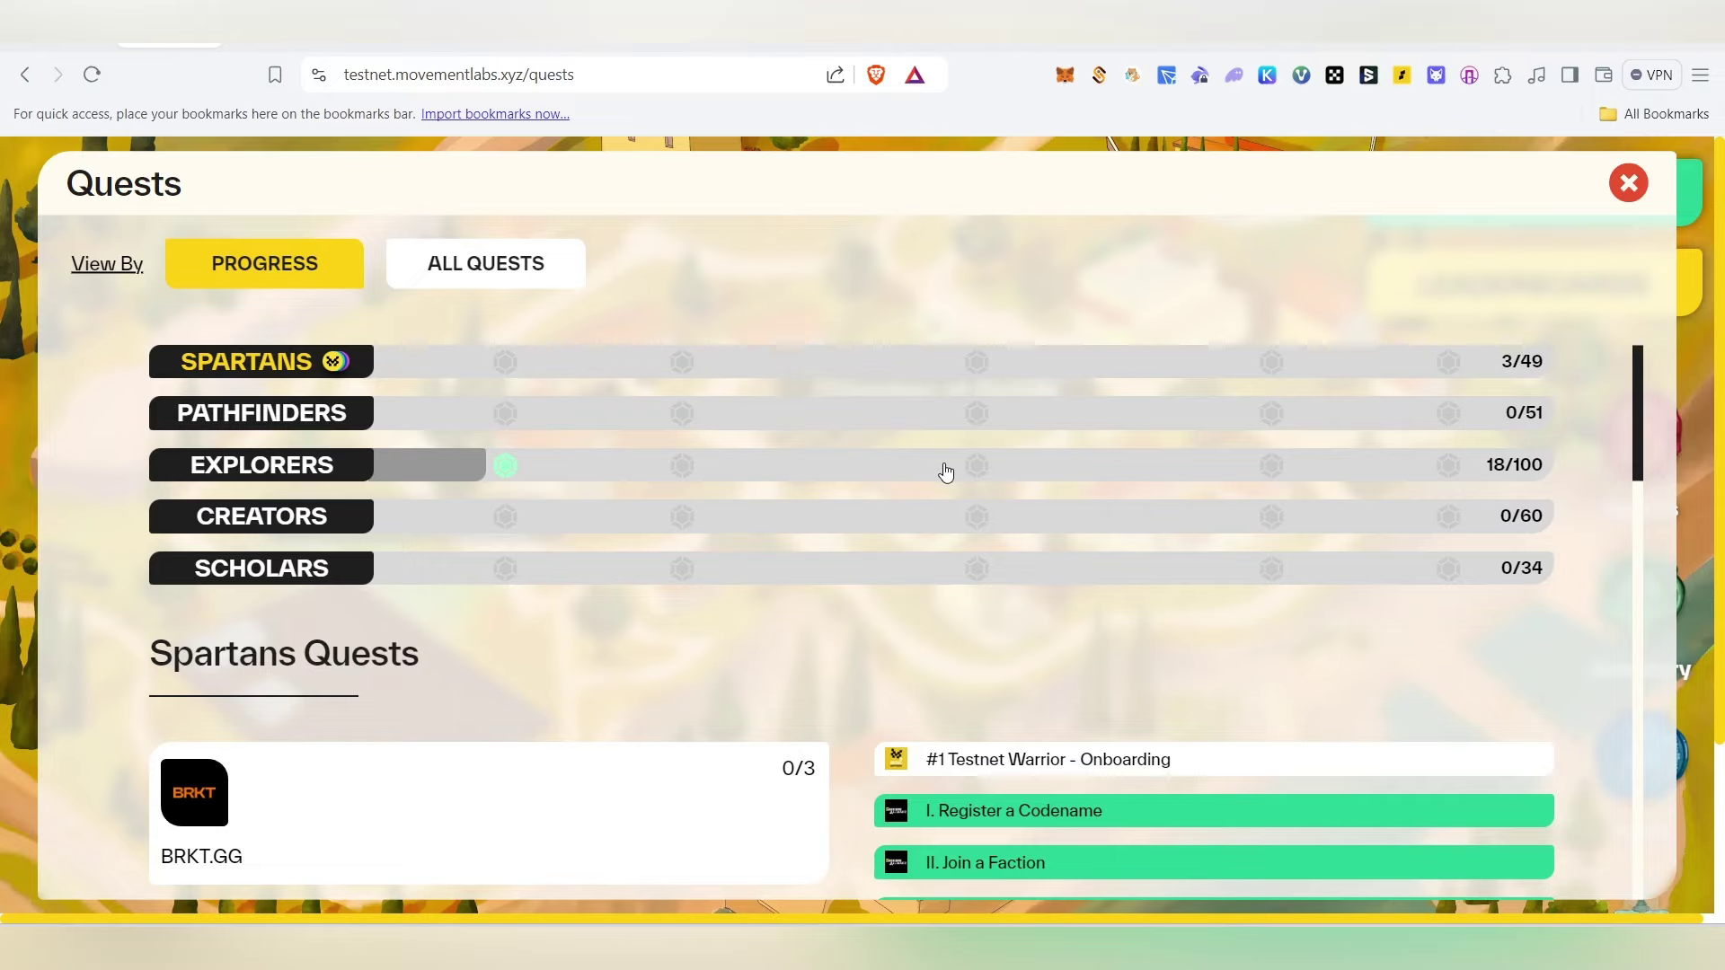
pyautogui.scroll(-3, 975, 501)
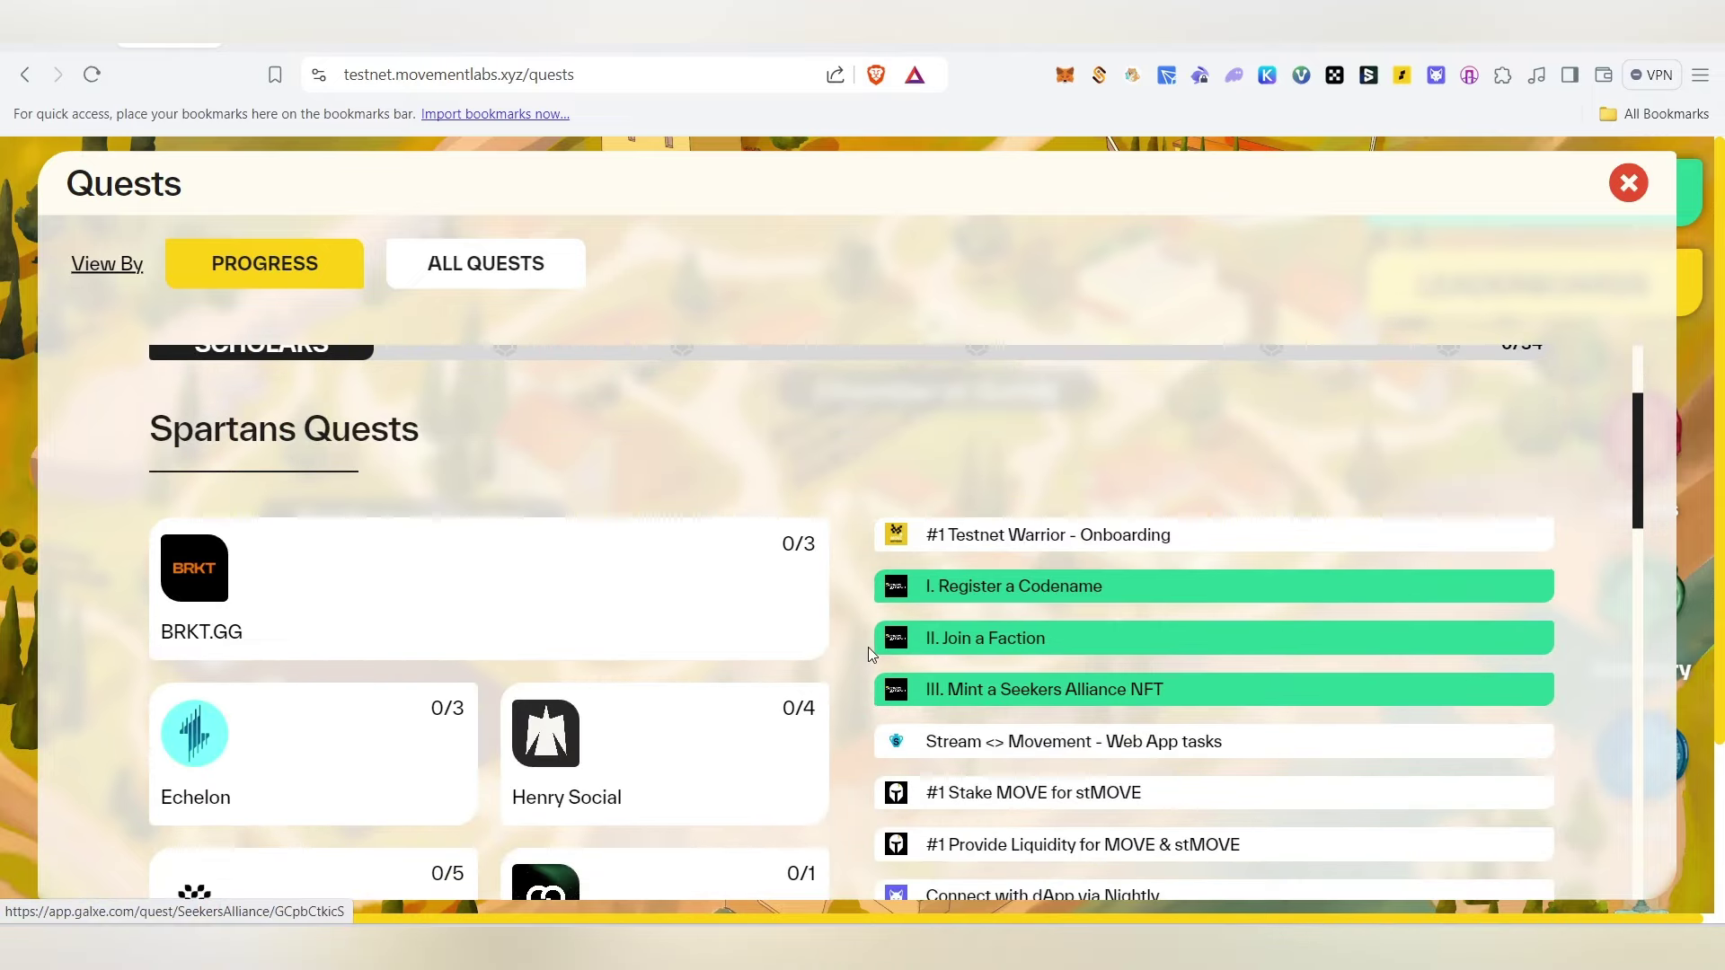
pyautogui.scroll(3, 868, 646)
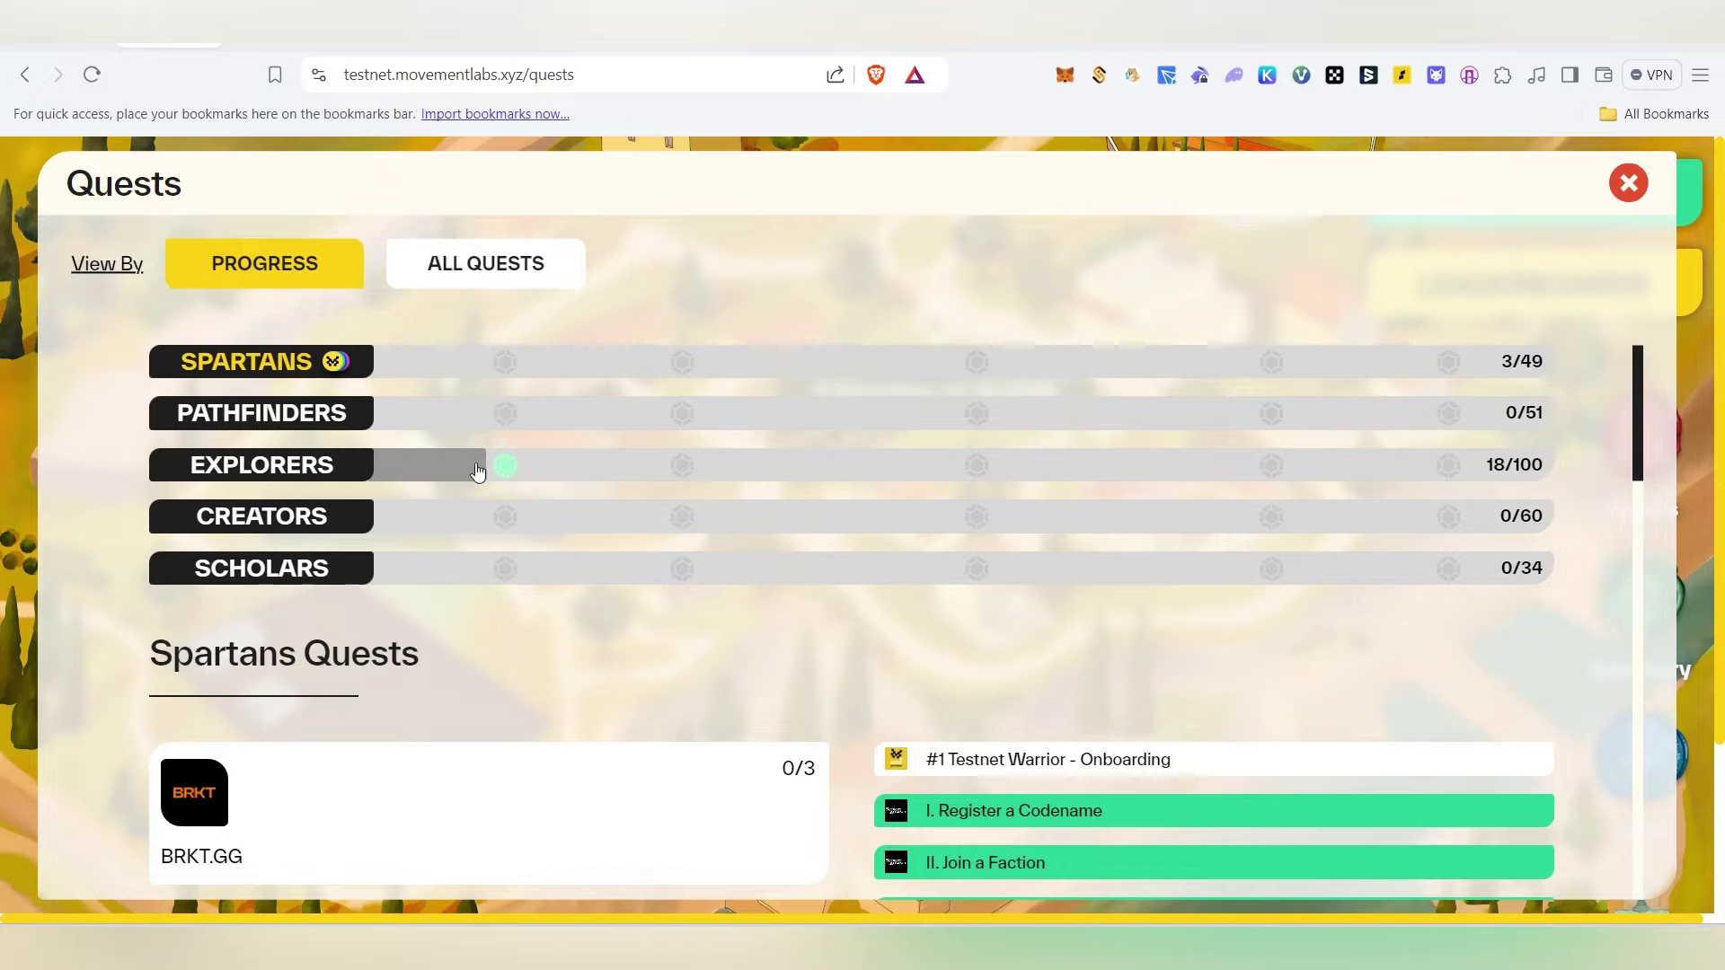
# Show the Explorers guild's quests and open "Follow Echelon on X" on Galxe.
pyautogui.click(580, 476)
pyautogui.scroll(-10, 871, 660)
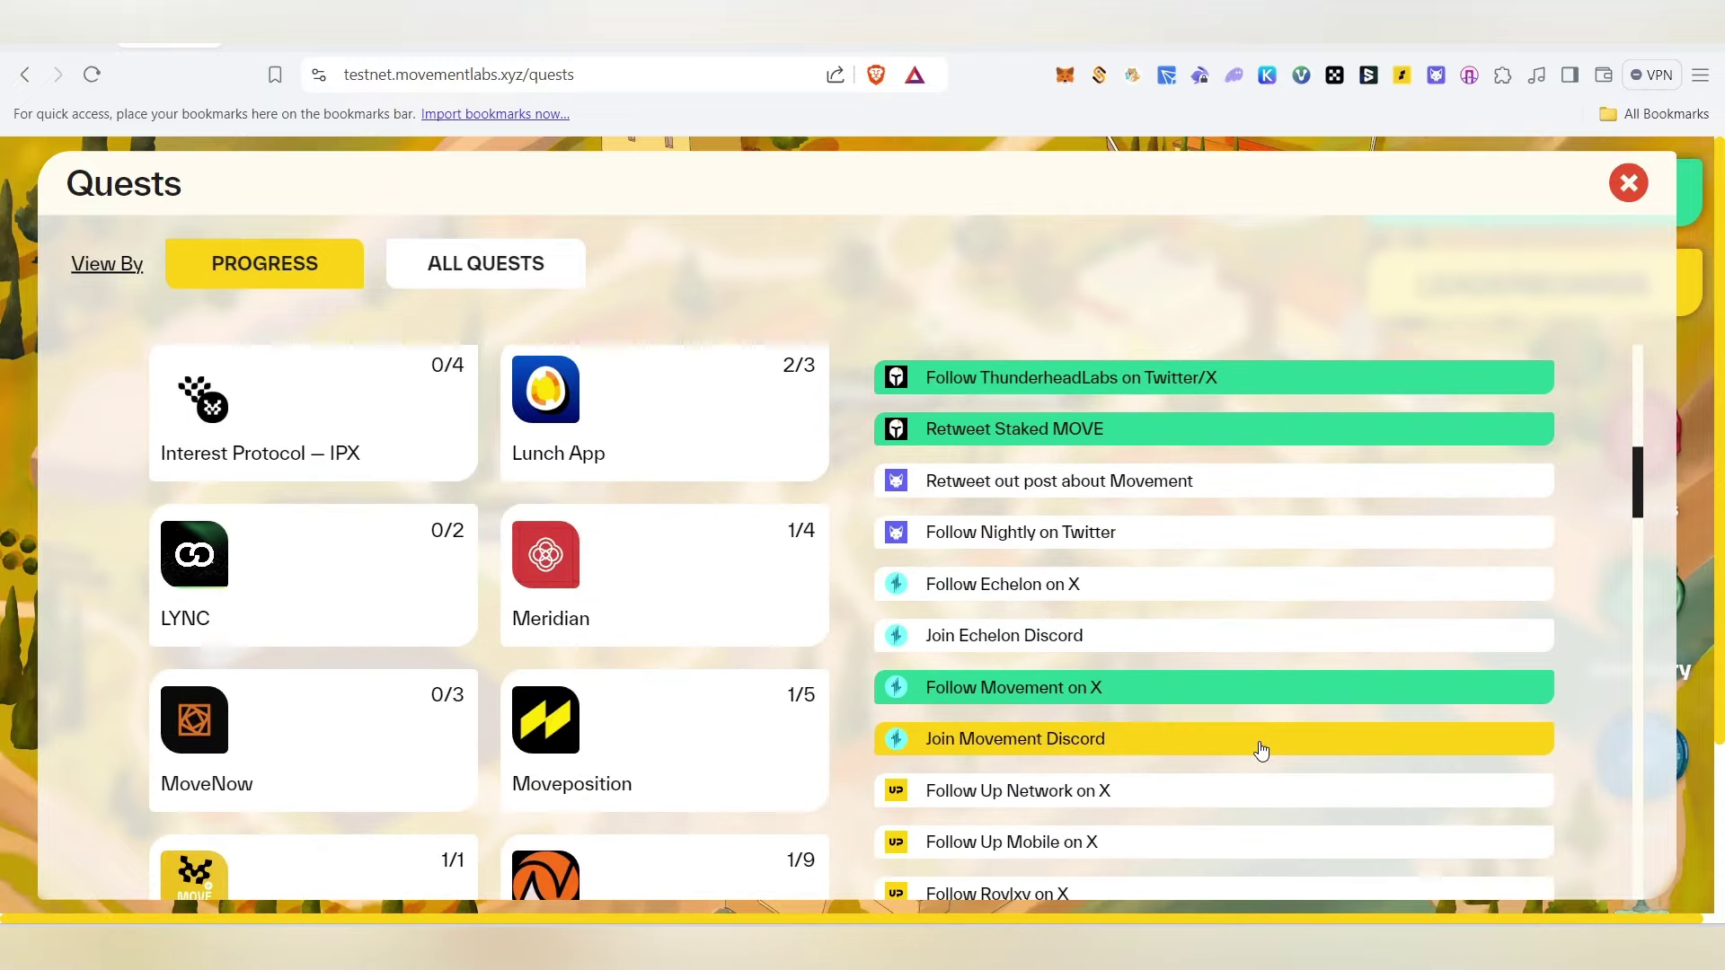
pyautogui.click(1151, 586)
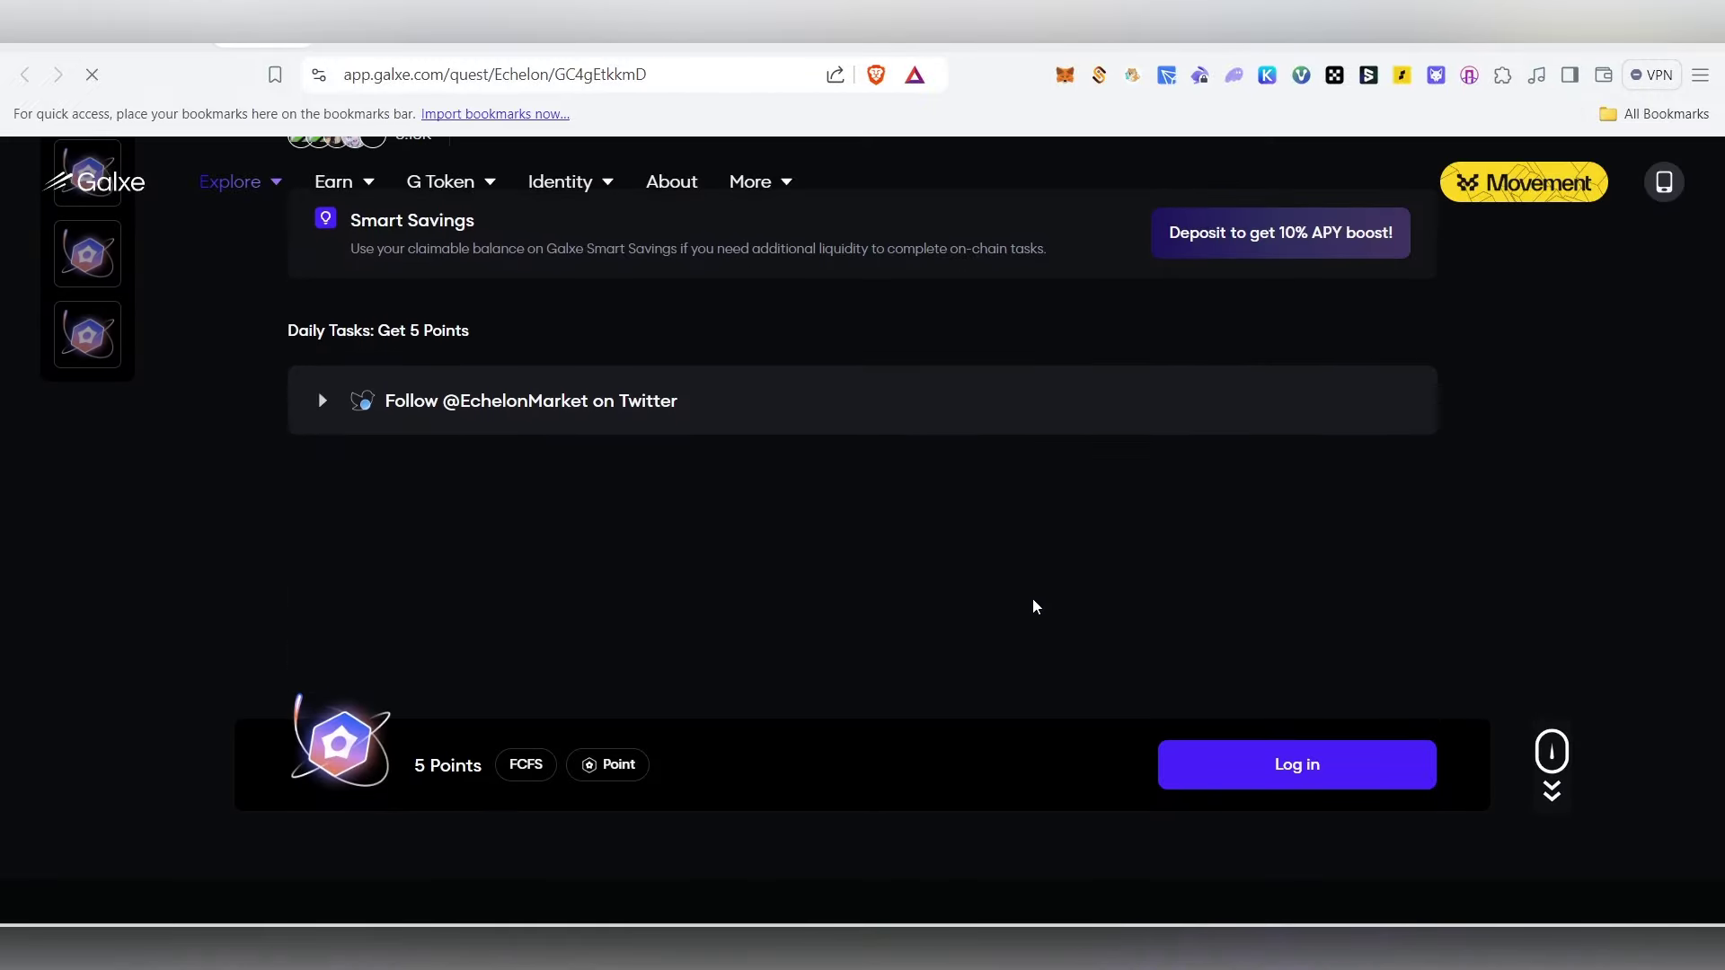
pyautogui.scroll(-3, 881, 698)
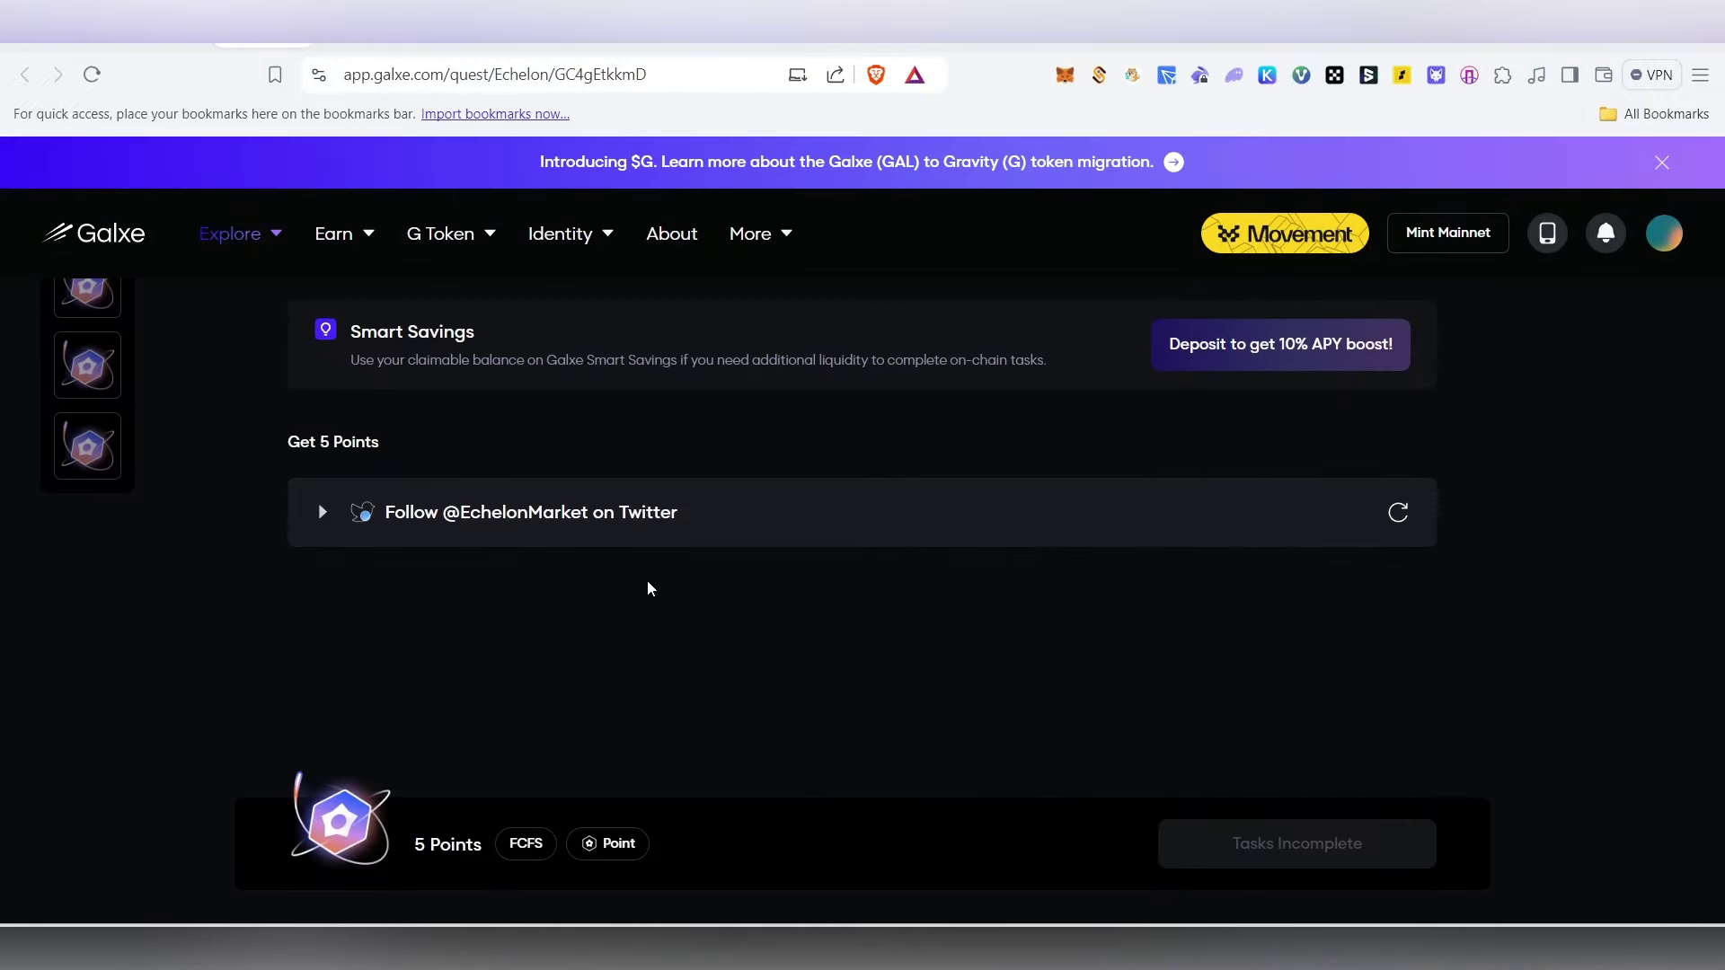
pyautogui.click(647, 514)
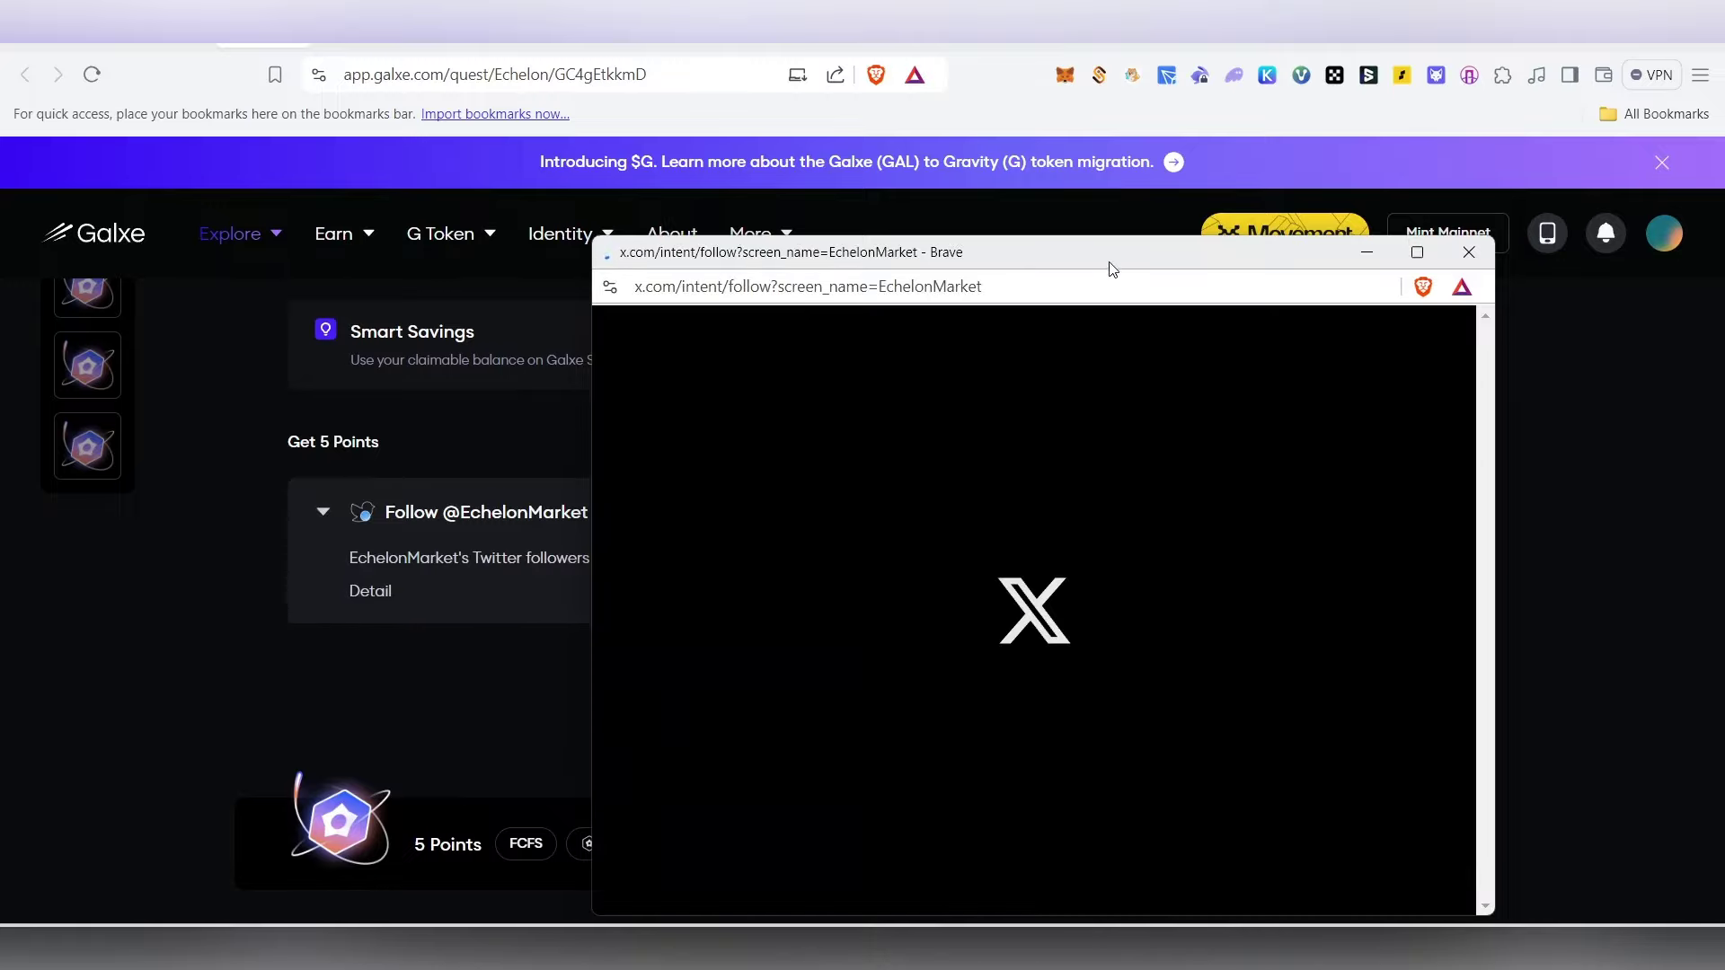
pyautogui.moveTo(1112, 270); pyautogui.dragTo(1048, 208)
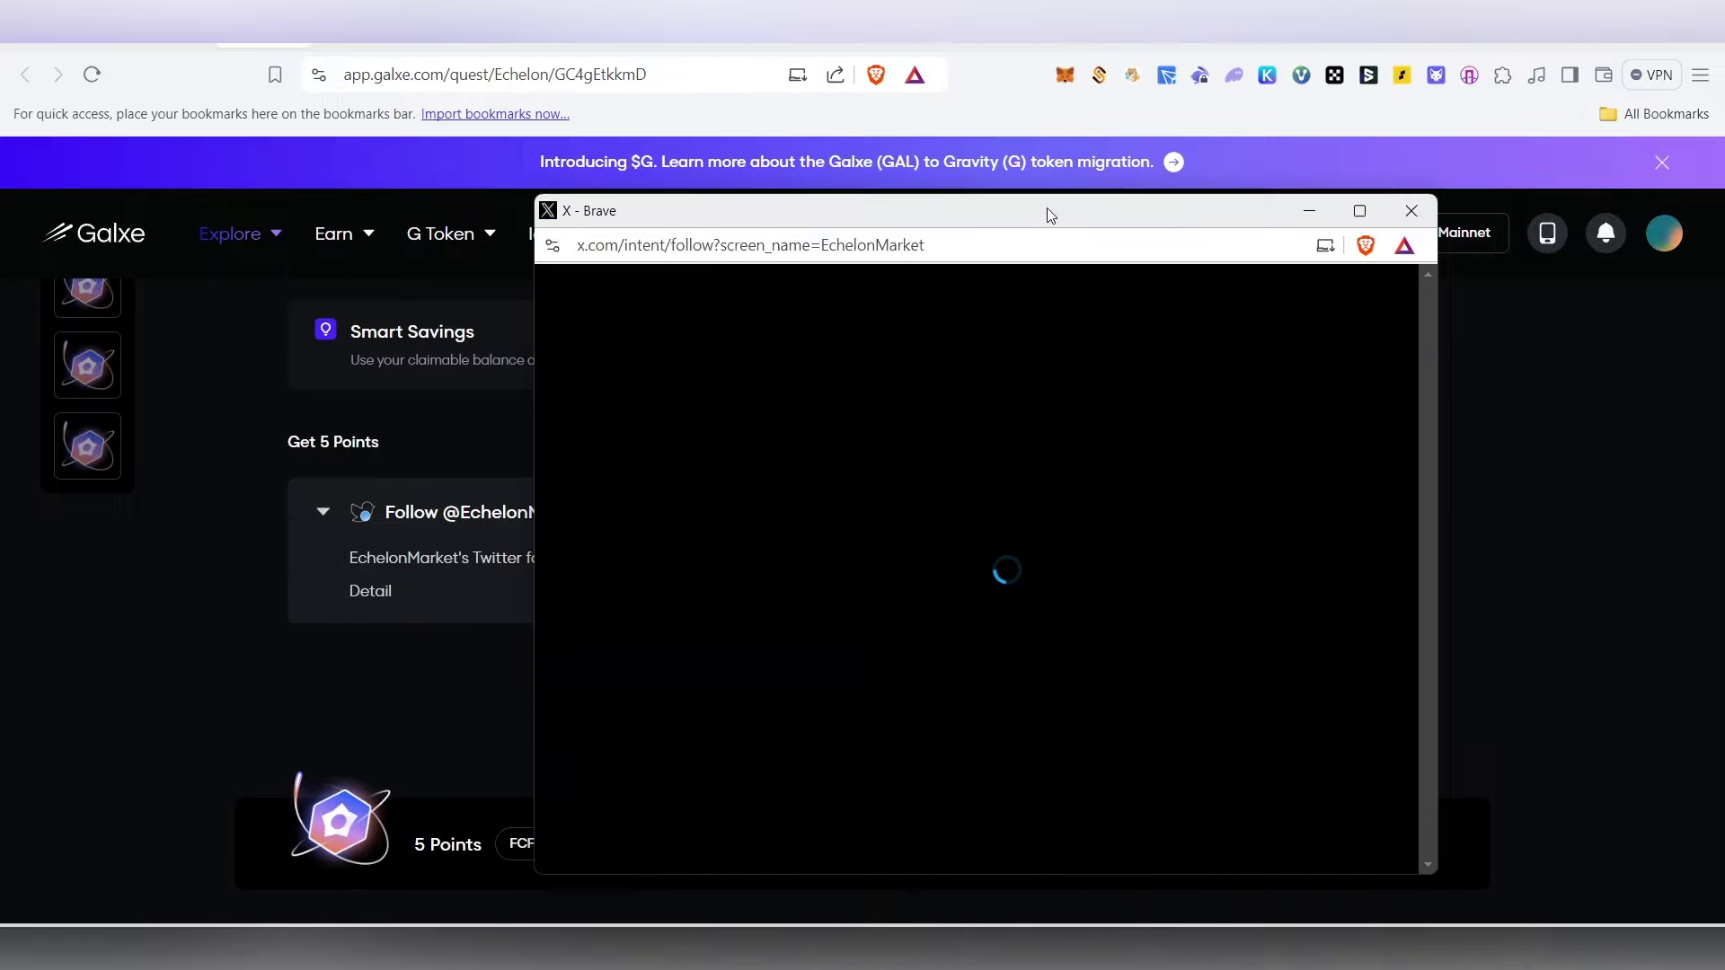
pyautogui.click(987, 611)
pyautogui.click(1411, 210)
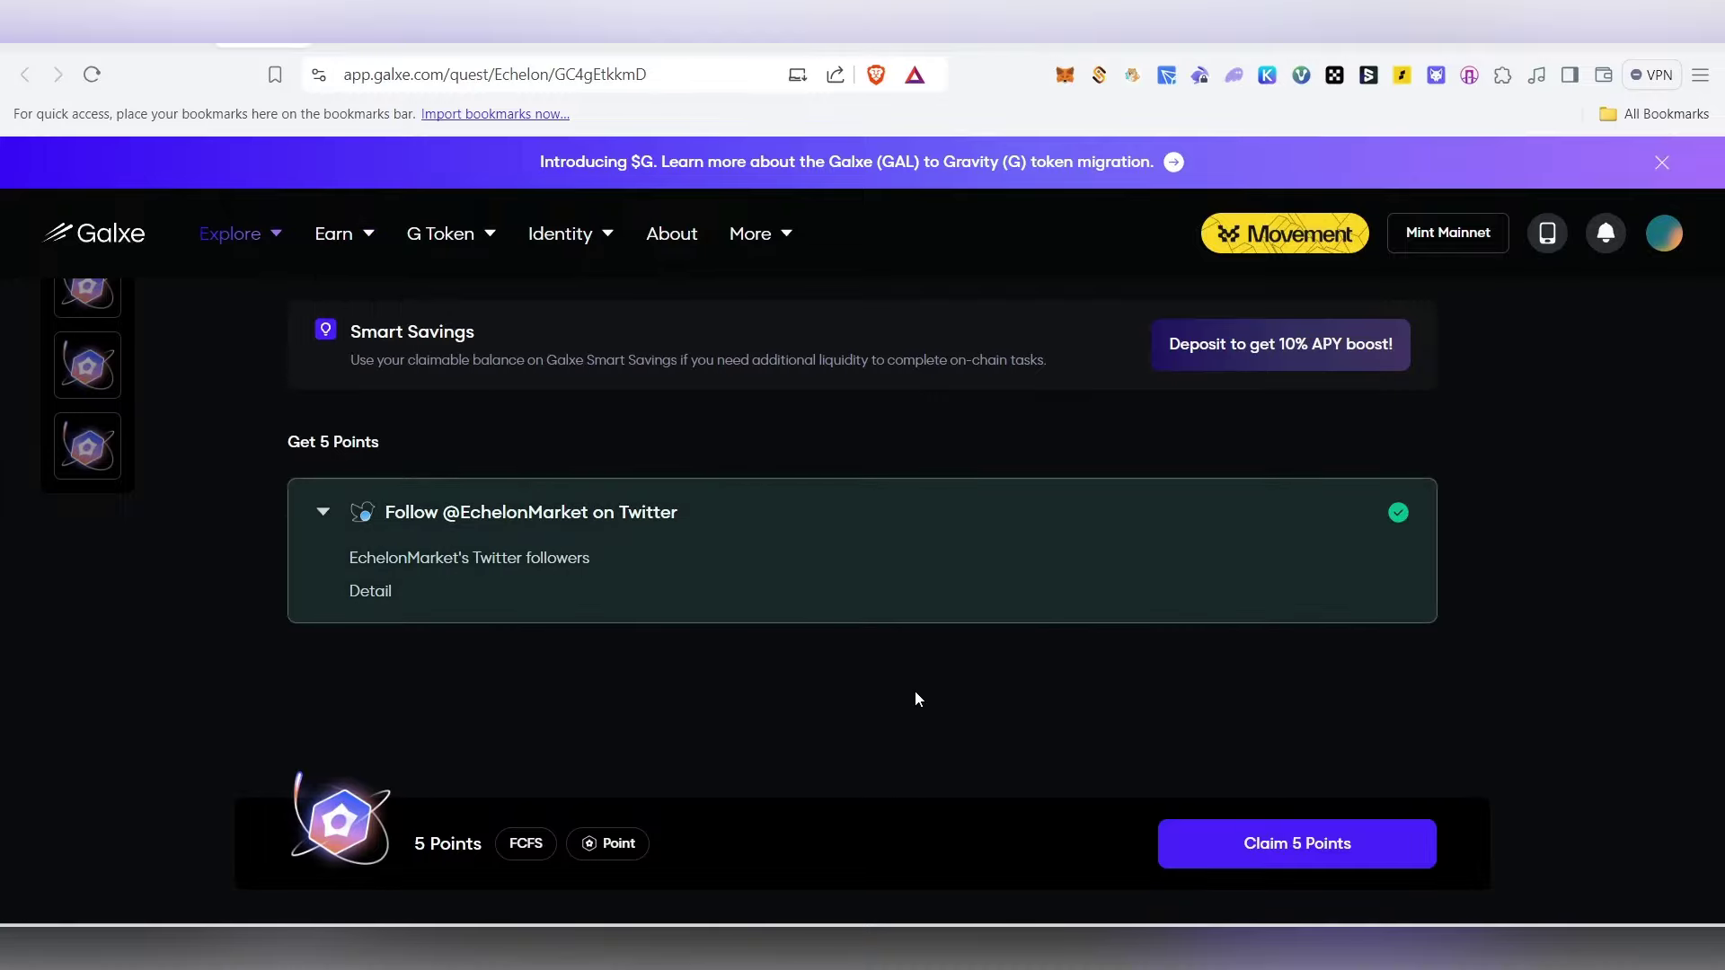
pyautogui.click(1249, 854)
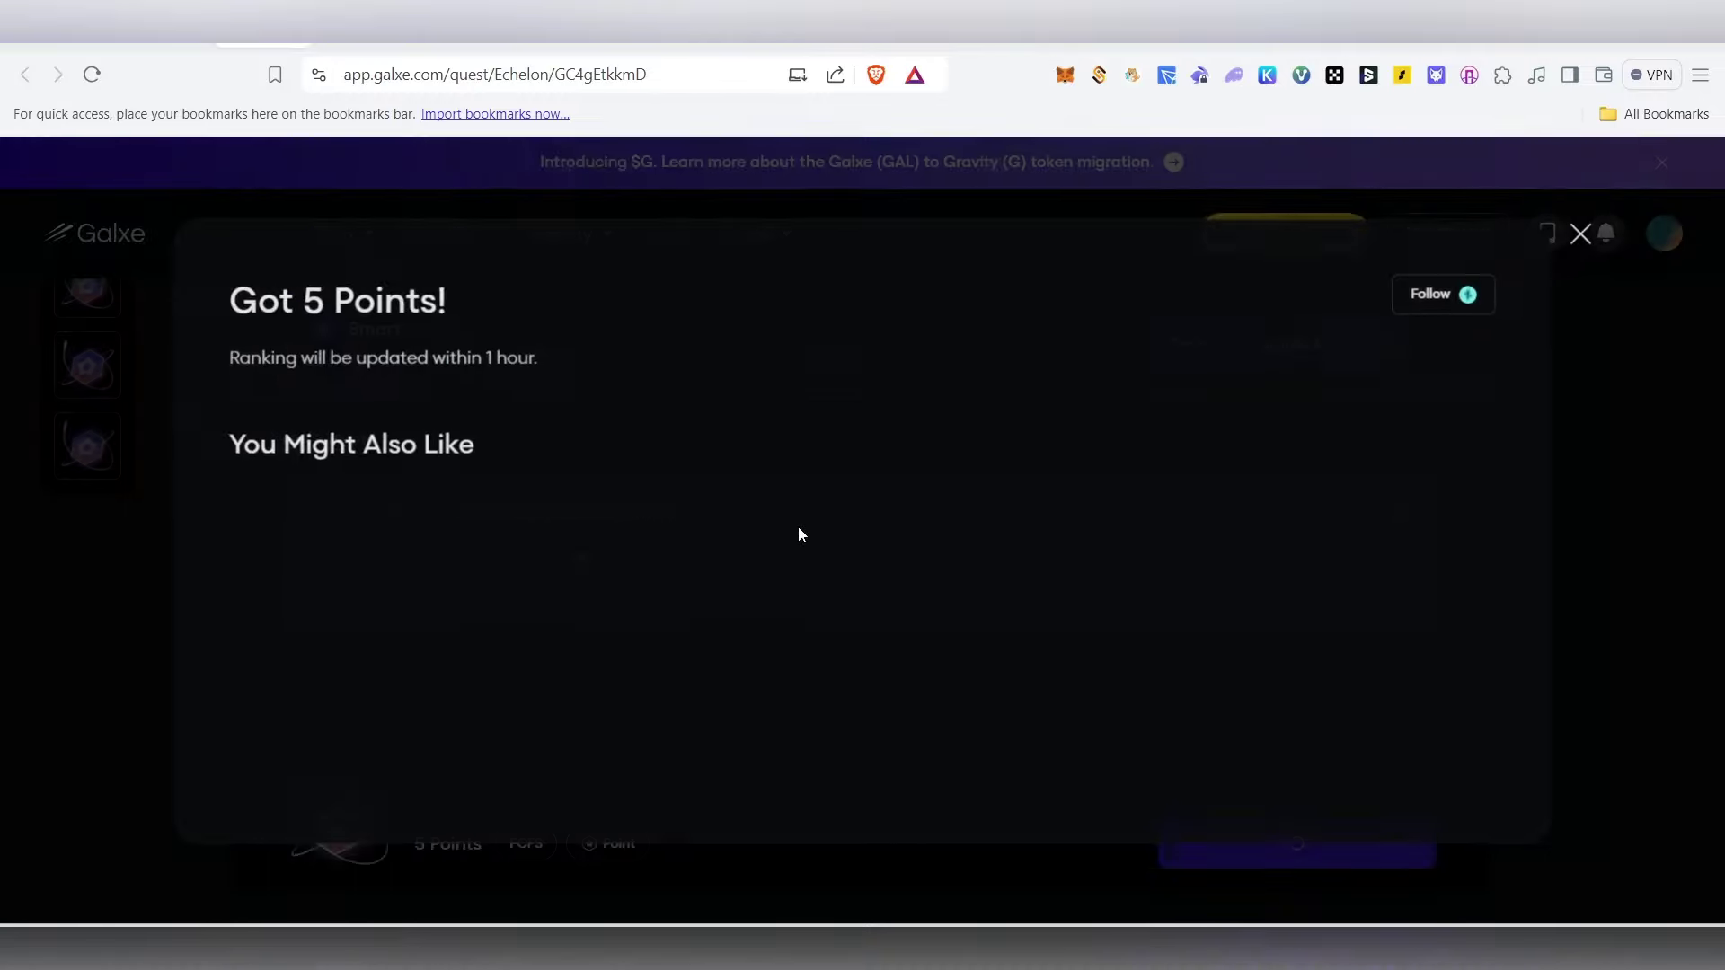
pyautogui.hotkey('ctrl', 'w')
# Review the remaining Explorers quests and check the guild's progress towards its first milestone.
pyautogui.scroll(-5, 1567, 818)
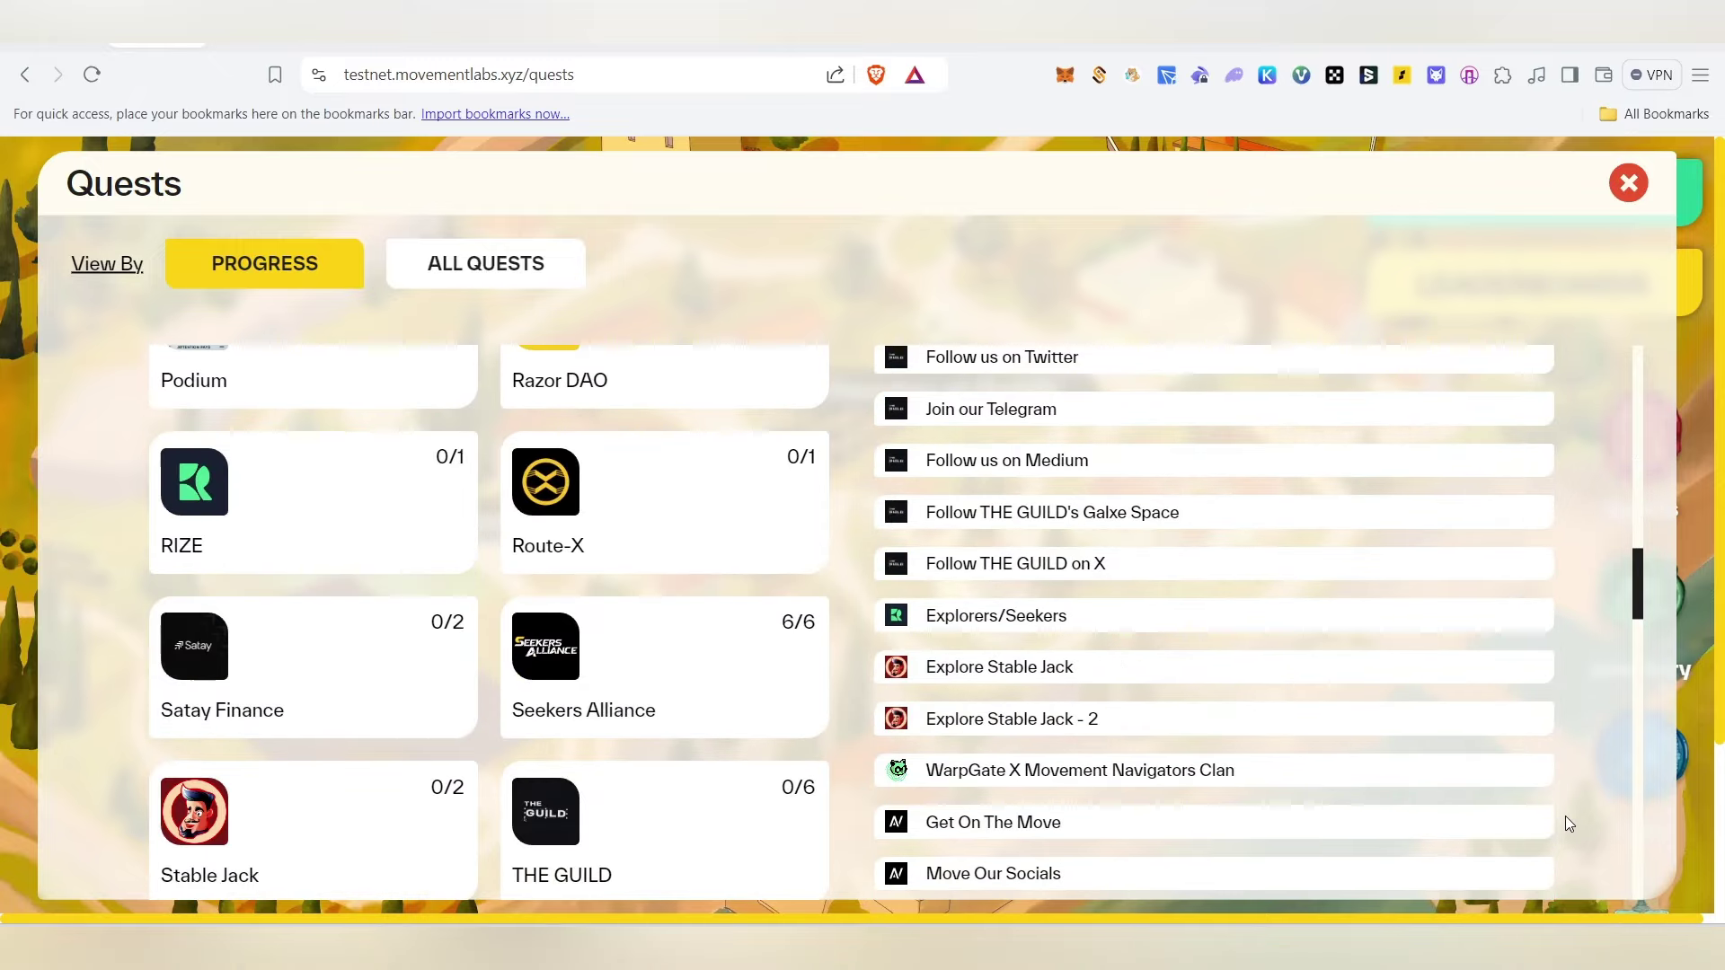
pyautogui.scroll(12, 1567, 819)
pyautogui.scroll(2, 1571, 818)
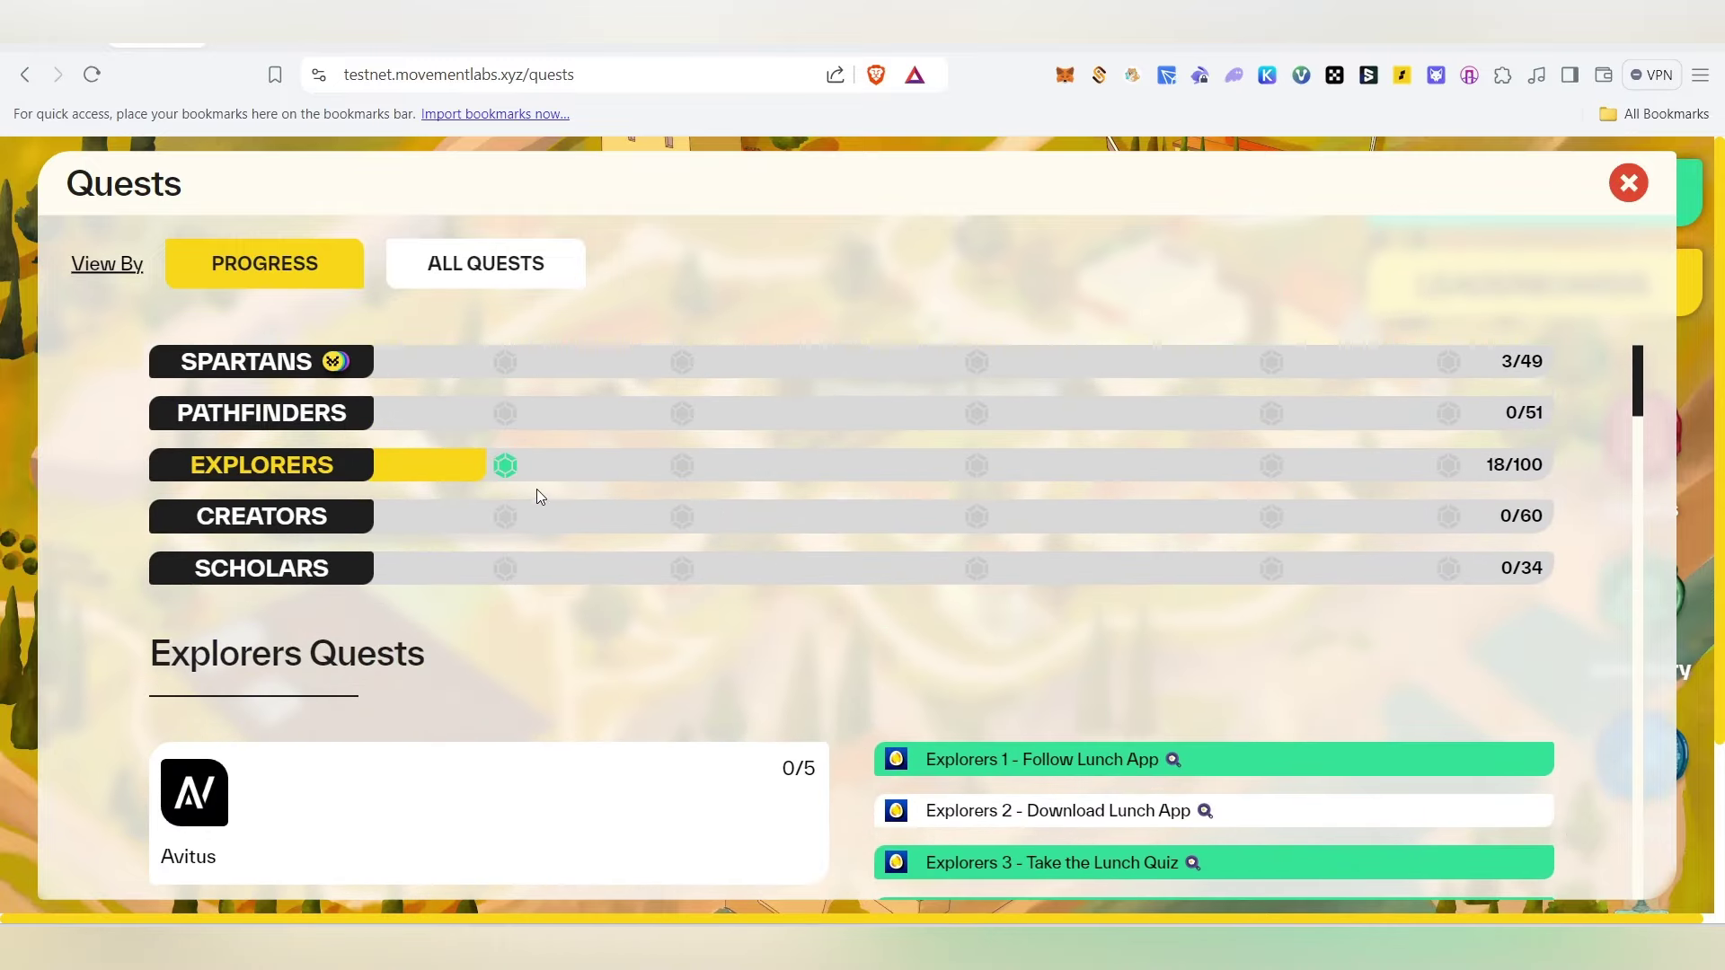
pyautogui.scroll(-10, 967, 614)
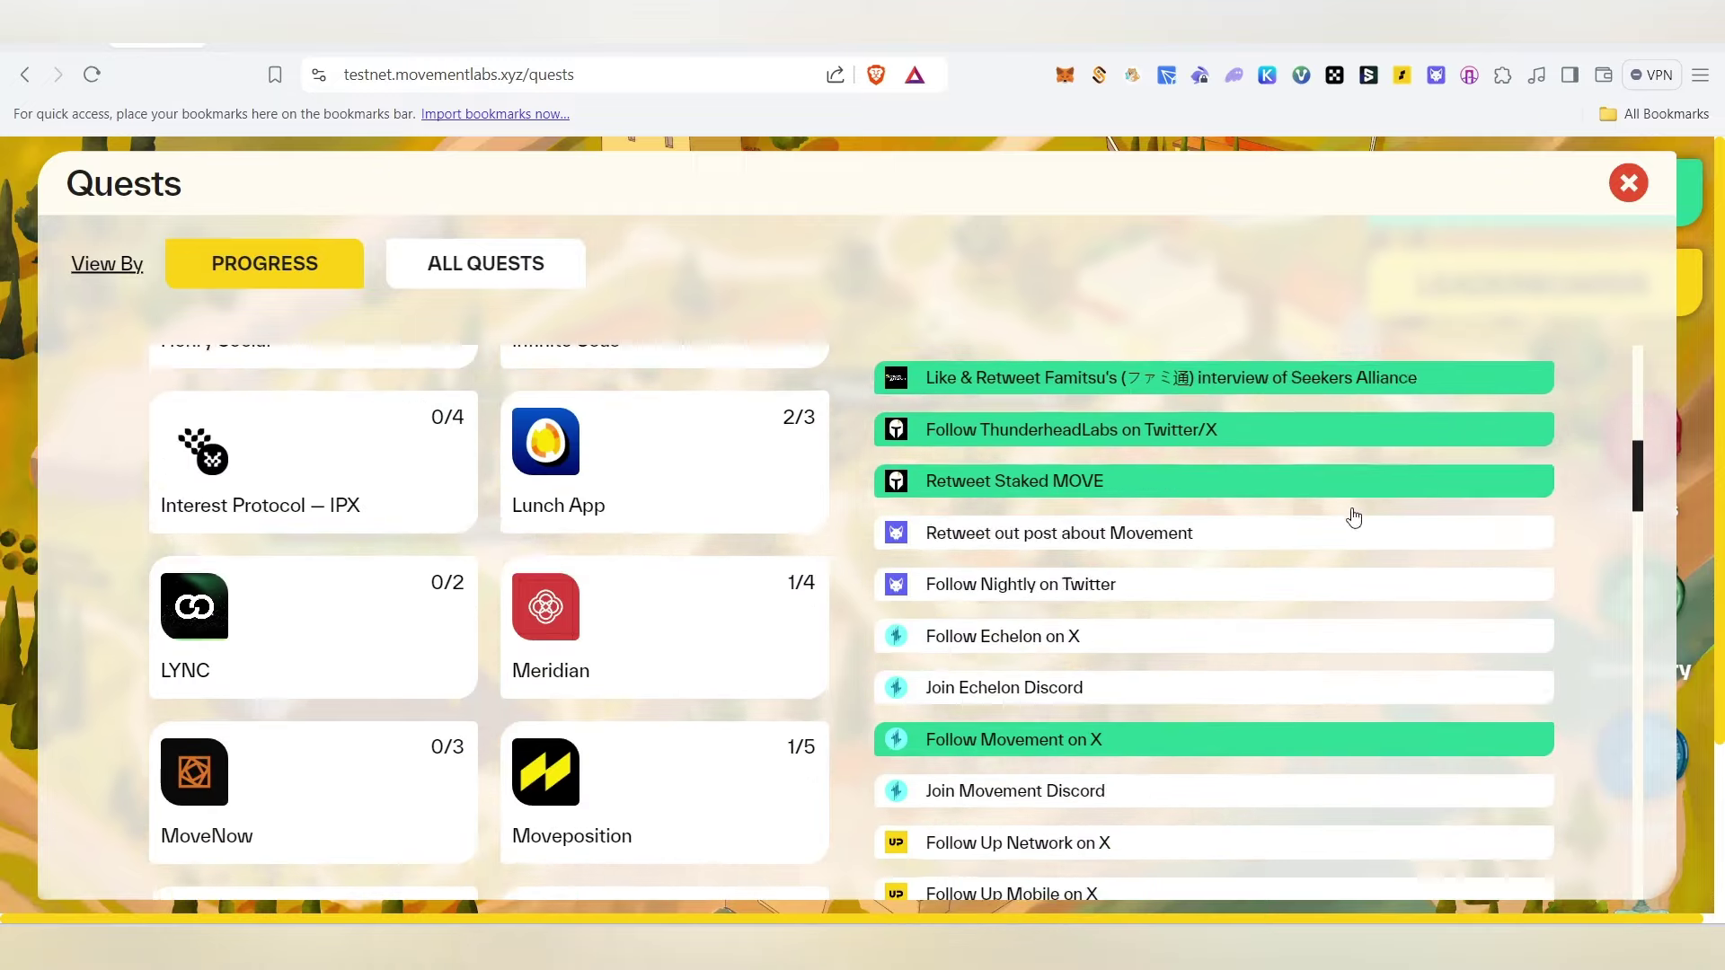
pyautogui.scroll(10, 1445, 646)
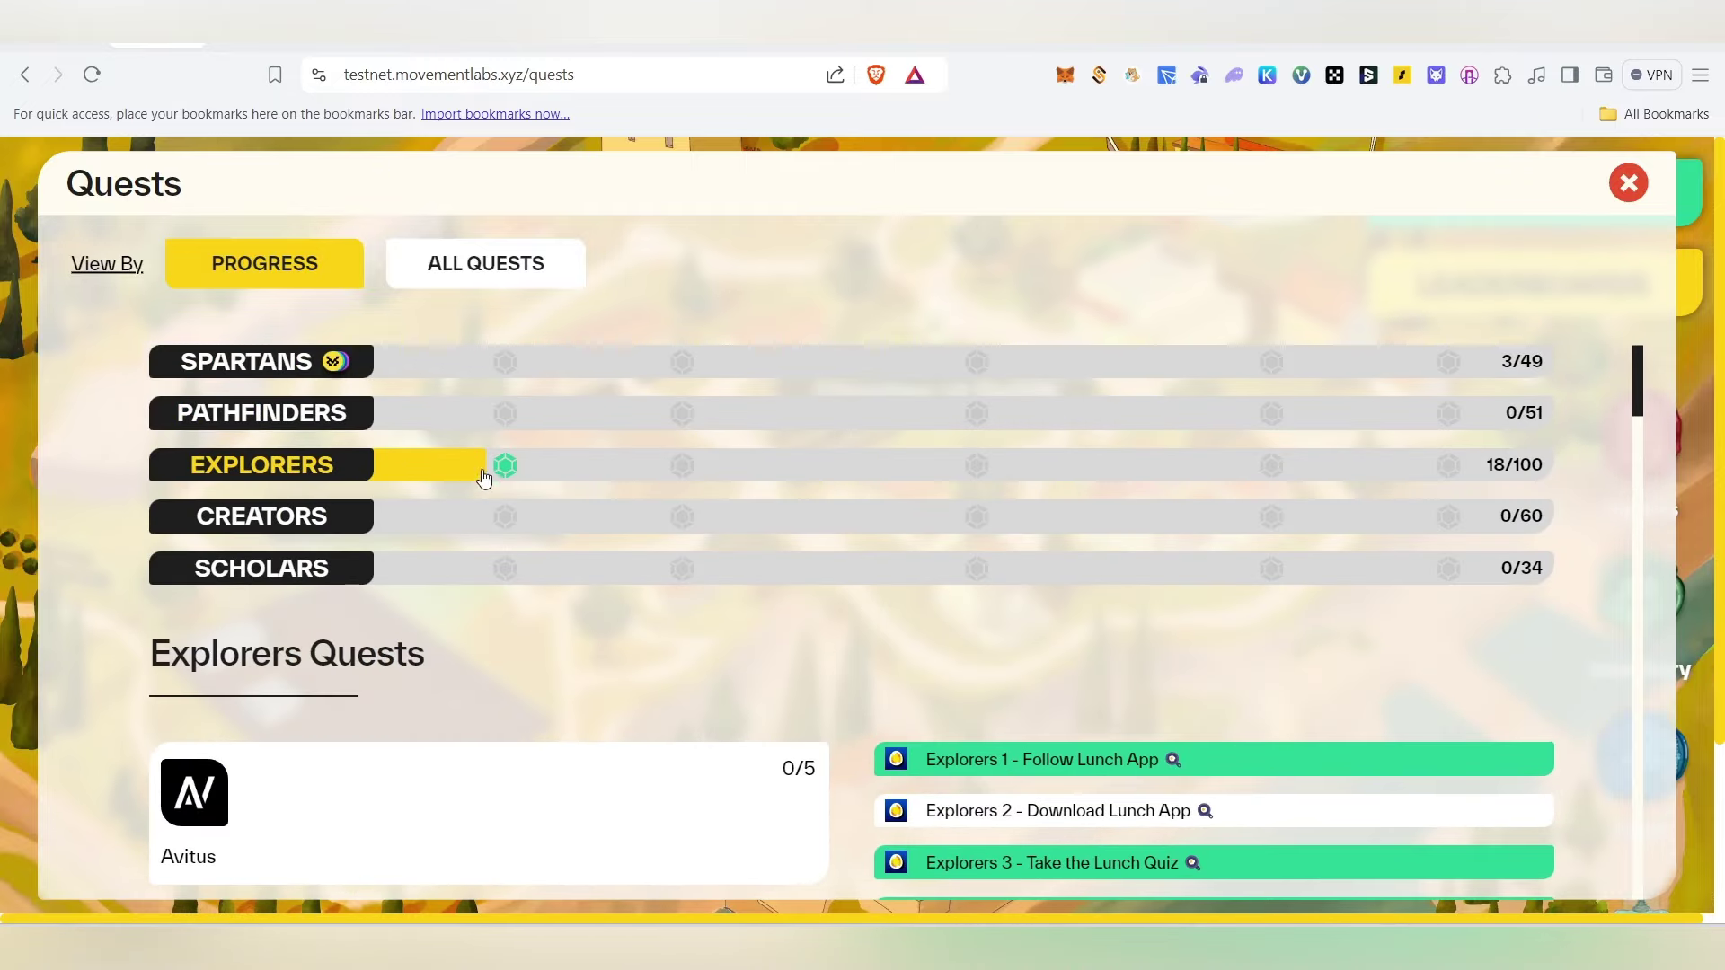
# Show the Creators guild's quests and examine its list of meme, sticker and account-creation tasks.
pyautogui.click(416, 521)
pyautogui.scroll(-2, 989, 701)
pyautogui.scroll(-2, 1215, 759)
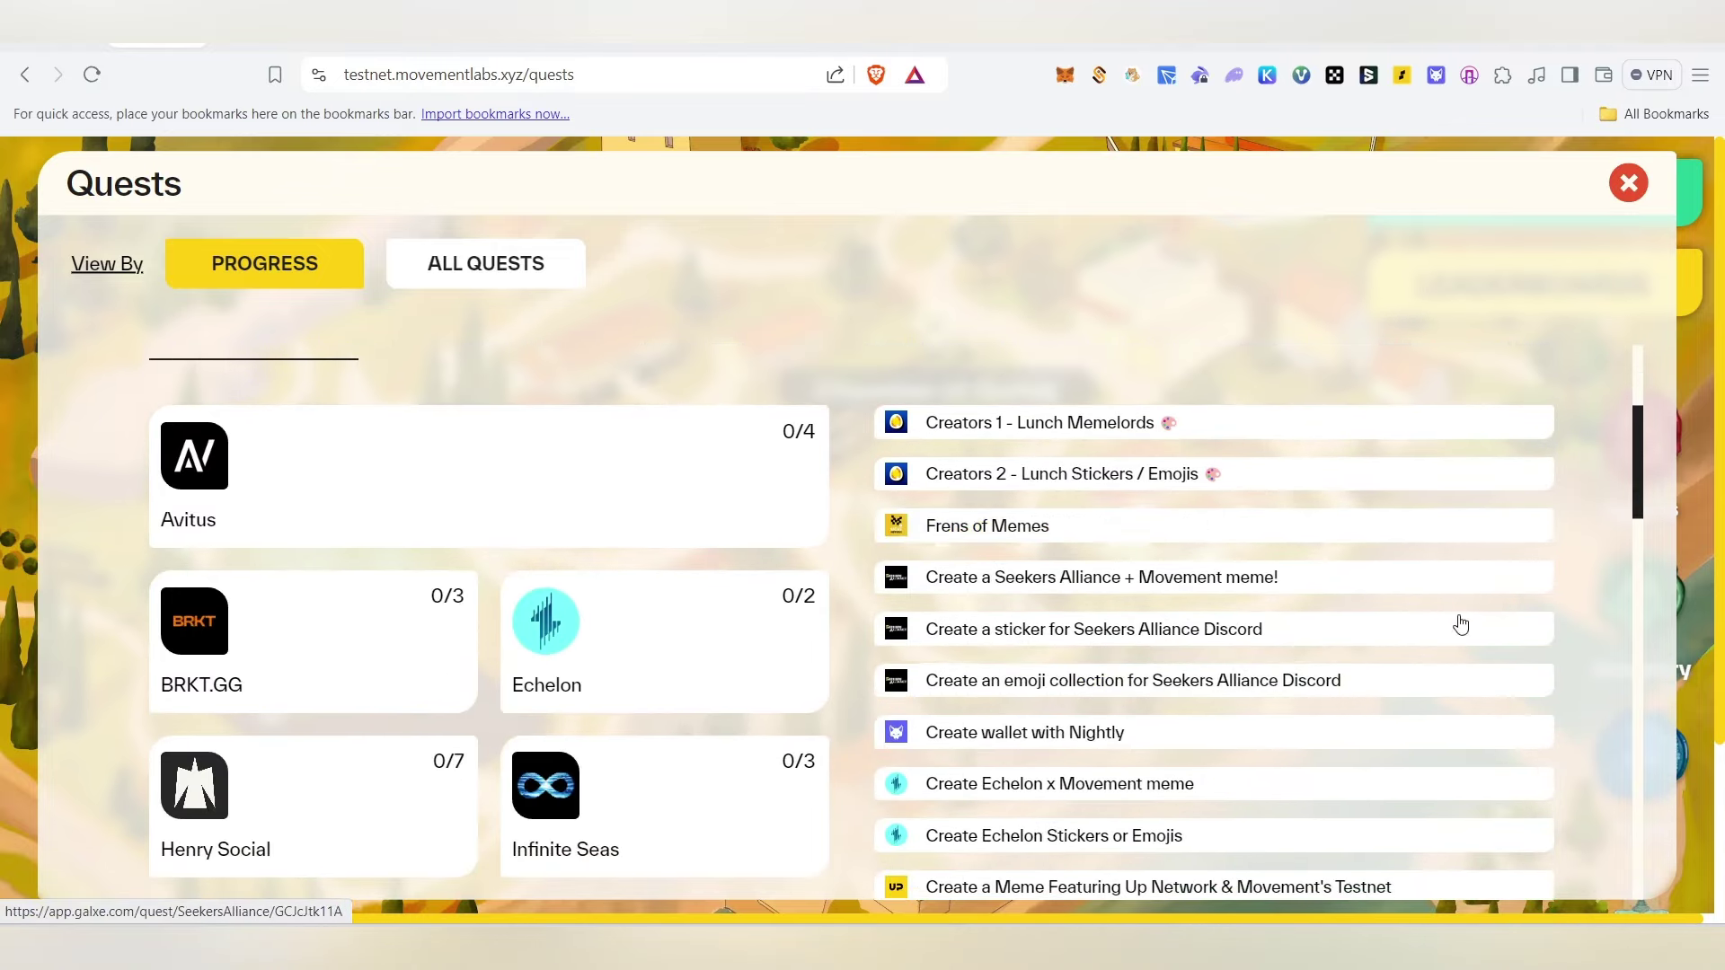
pyautogui.scroll(-4, 1530, 655)
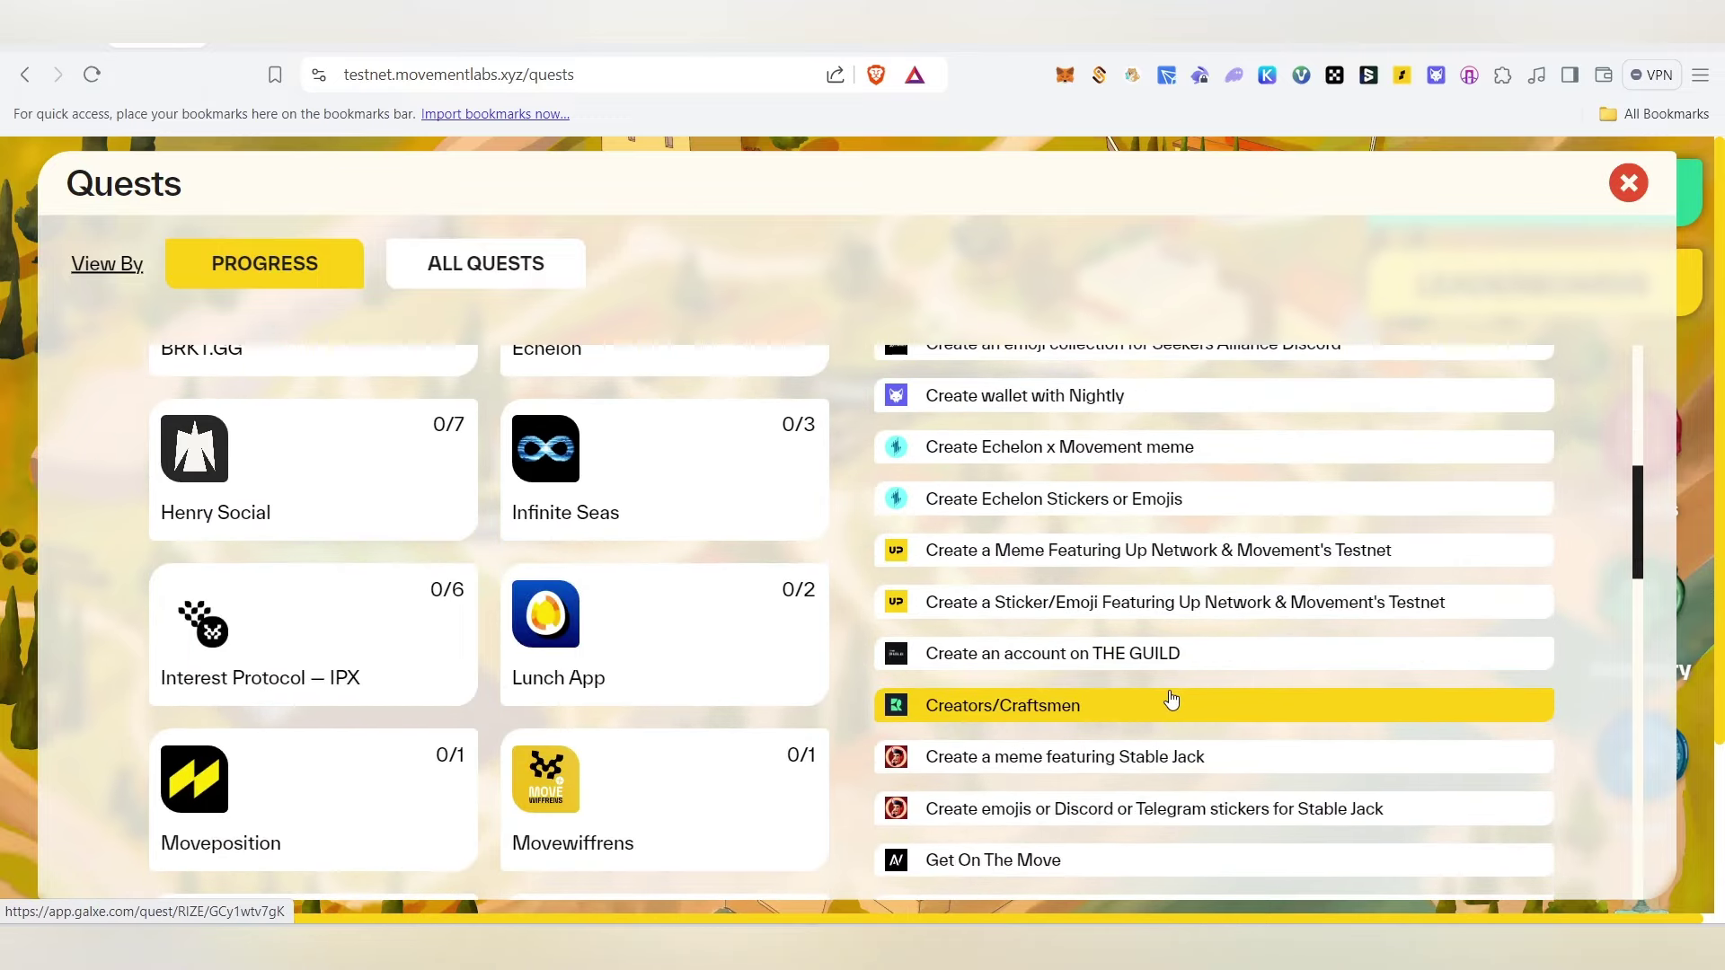
pyautogui.scroll(-3, 1279, 686)
pyautogui.scroll(6, 1282, 705)
pyautogui.scroll(5, 1284, 707)
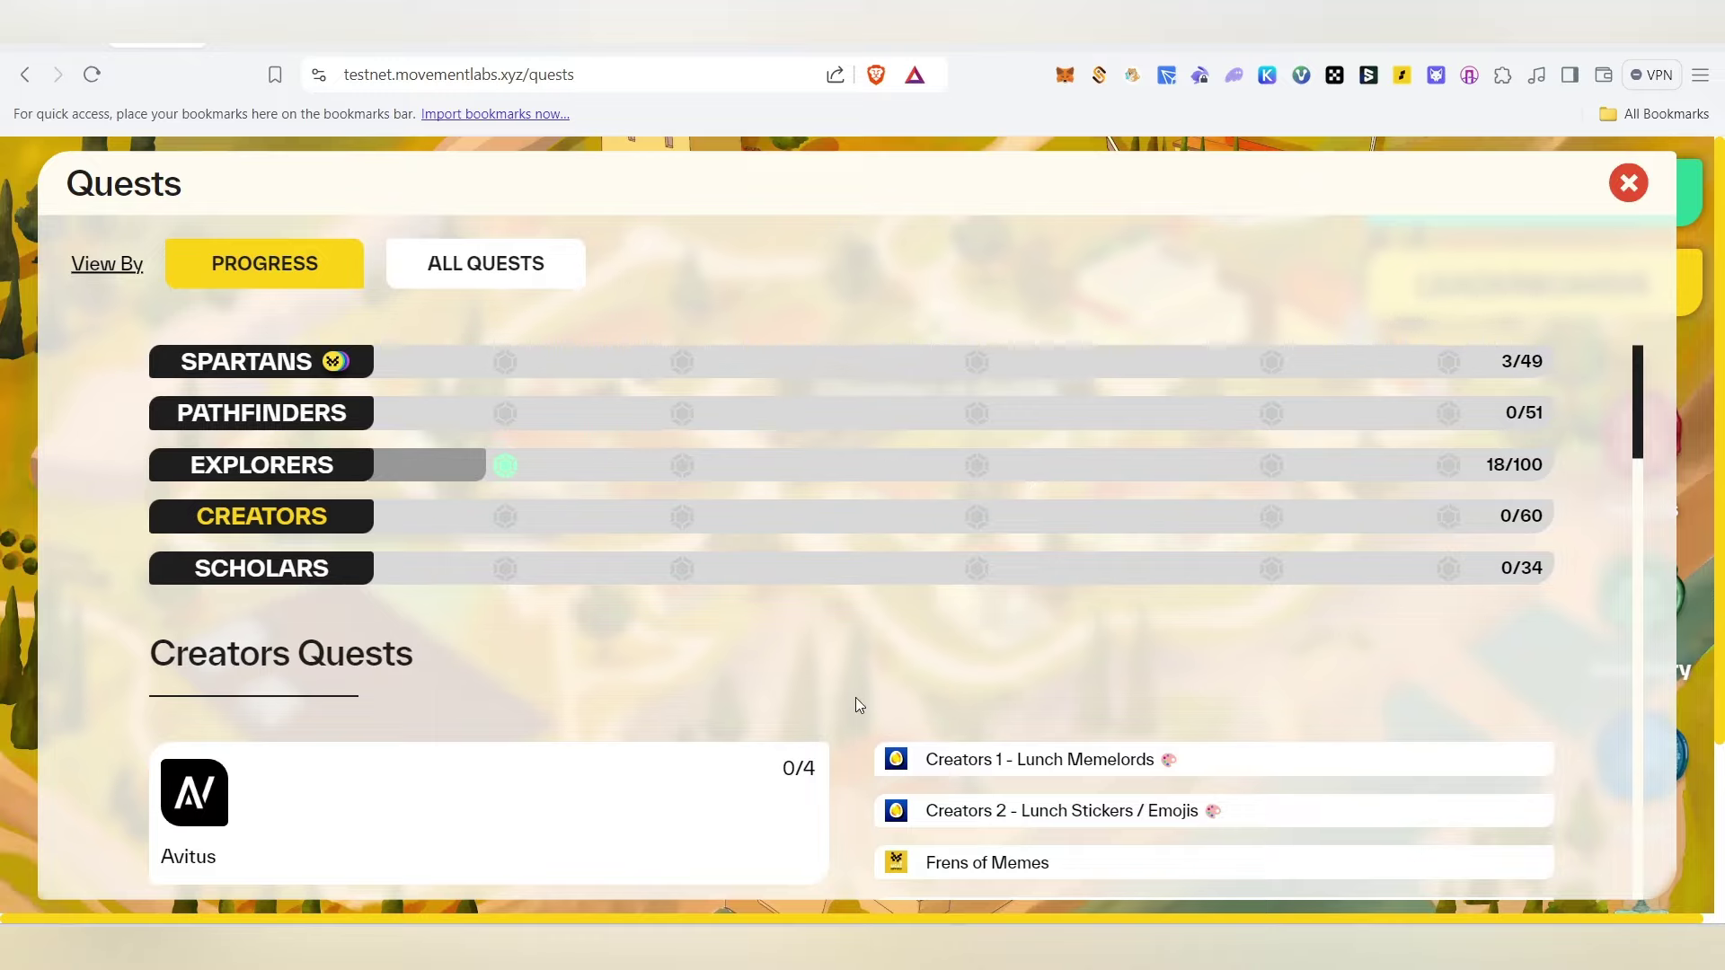
pyautogui.scroll(-1, 836, 701)
pyautogui.scroll(-4, 840, 719)
pyautogui.scroll(4, 850, 735)
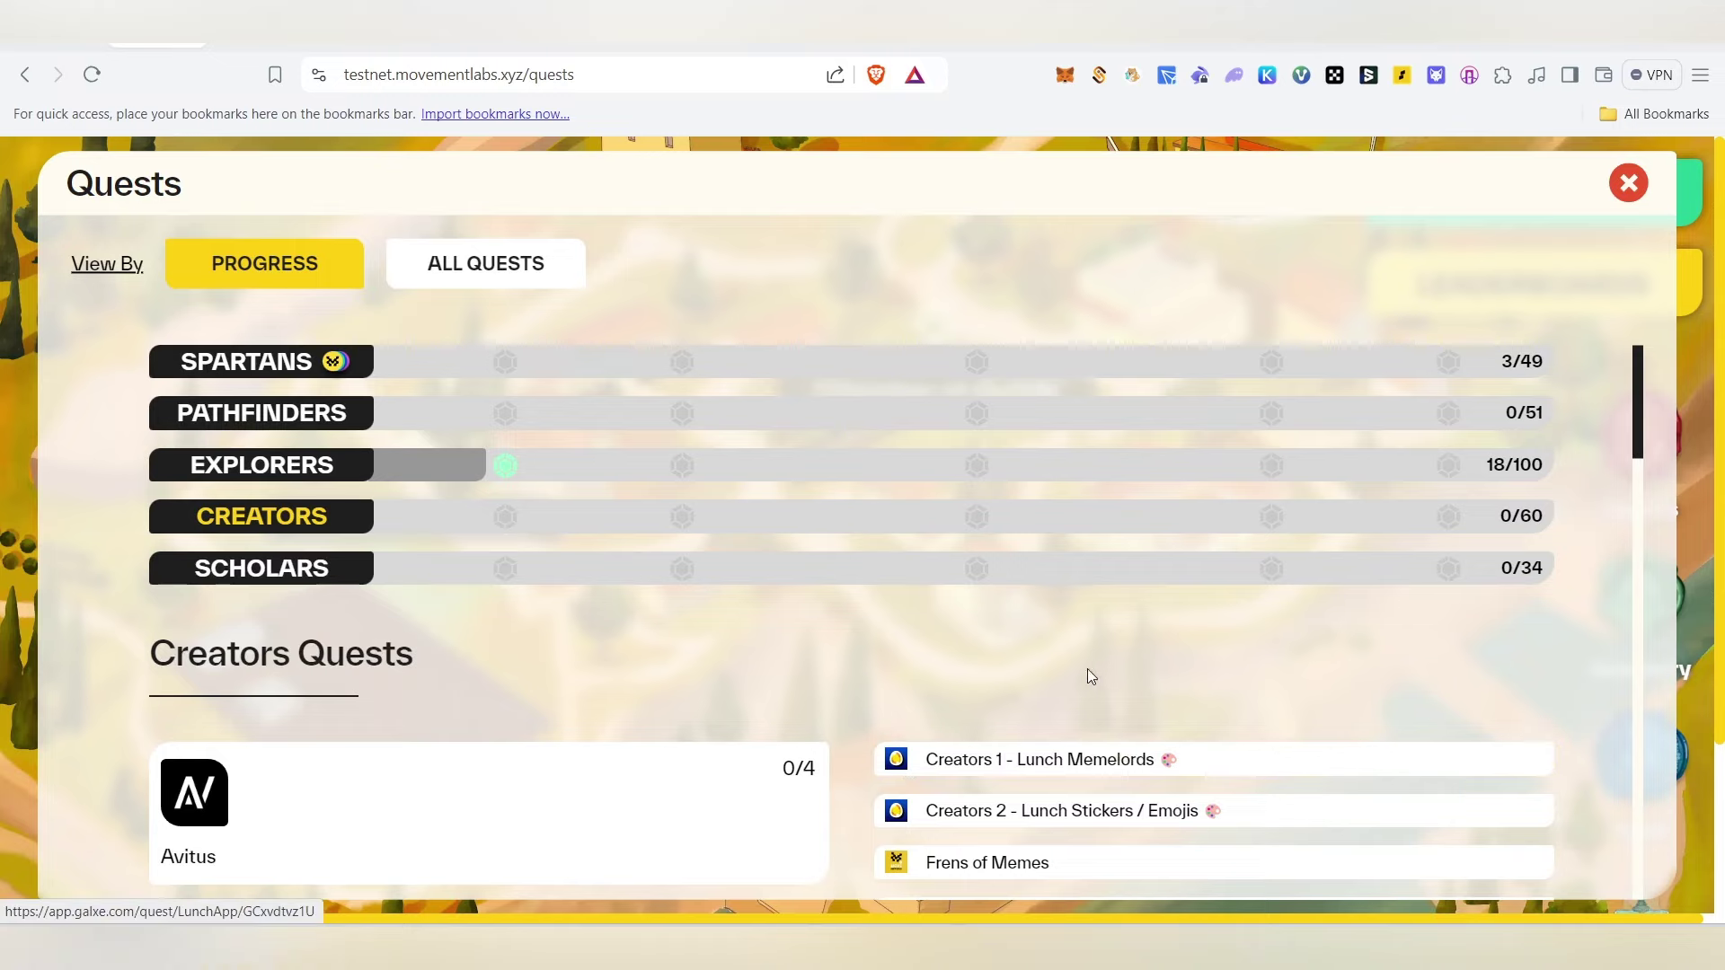